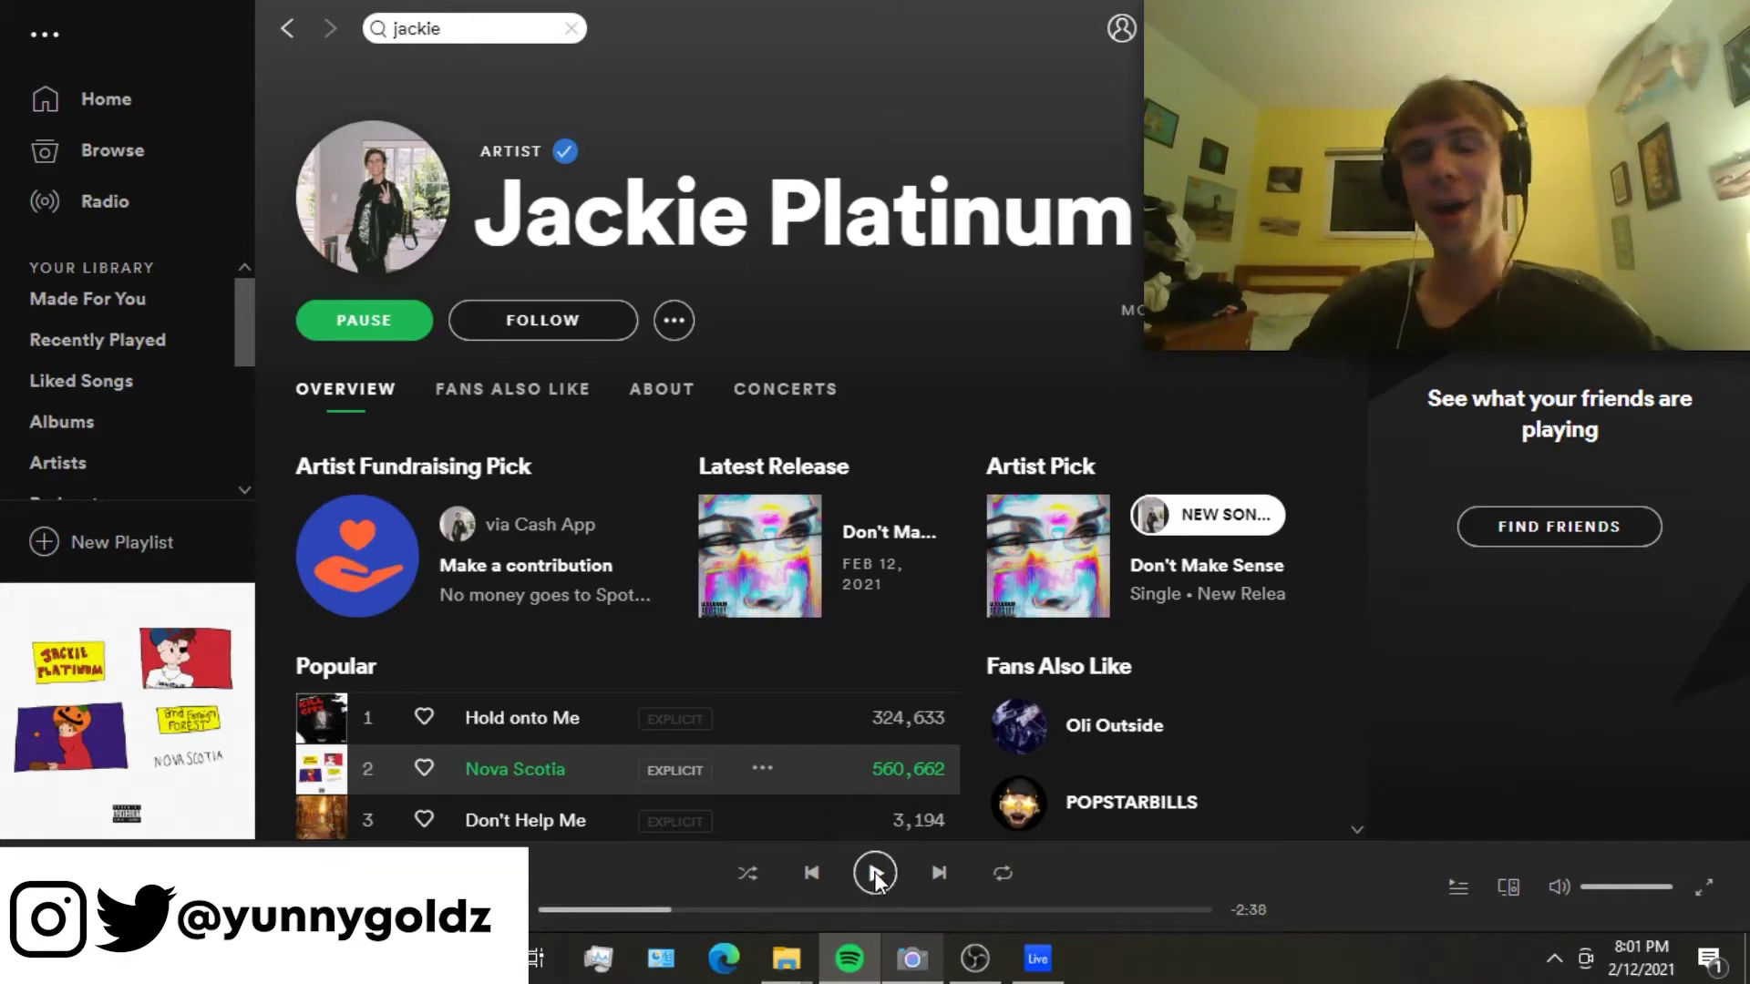
- Pause the song in Spotify and switch to the beat arrangement in Ableton Live
left_click(875, 877)
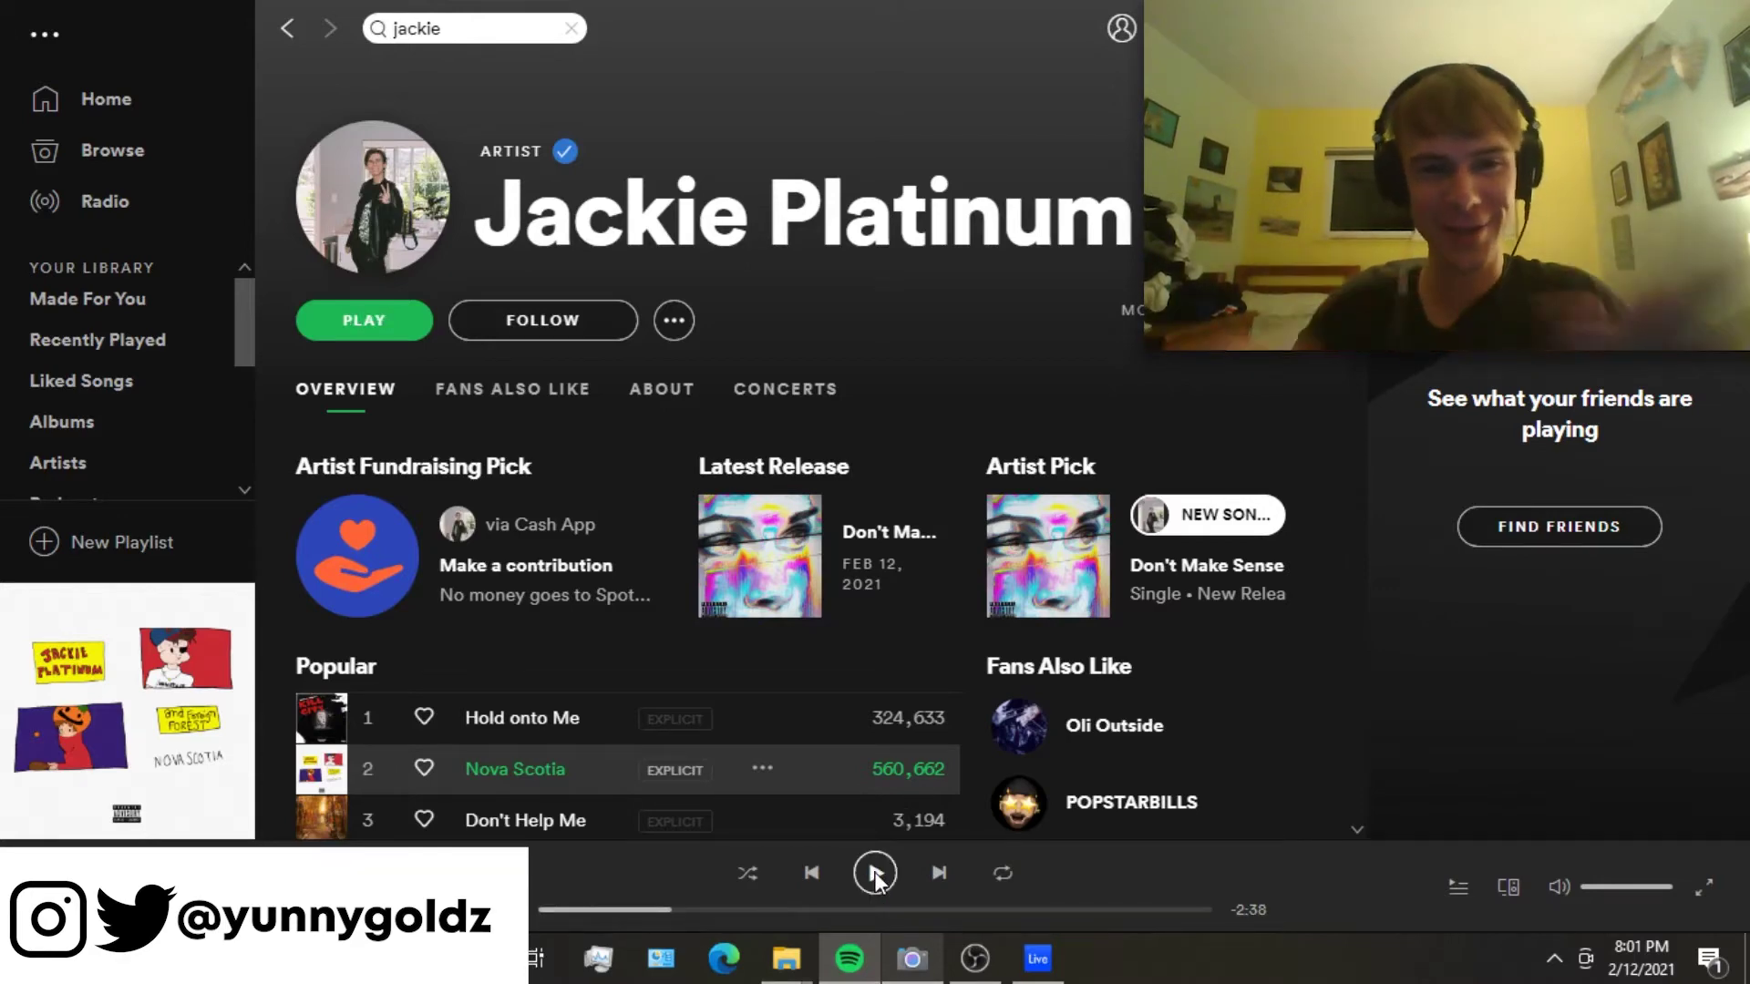
left_click(1037, 958)
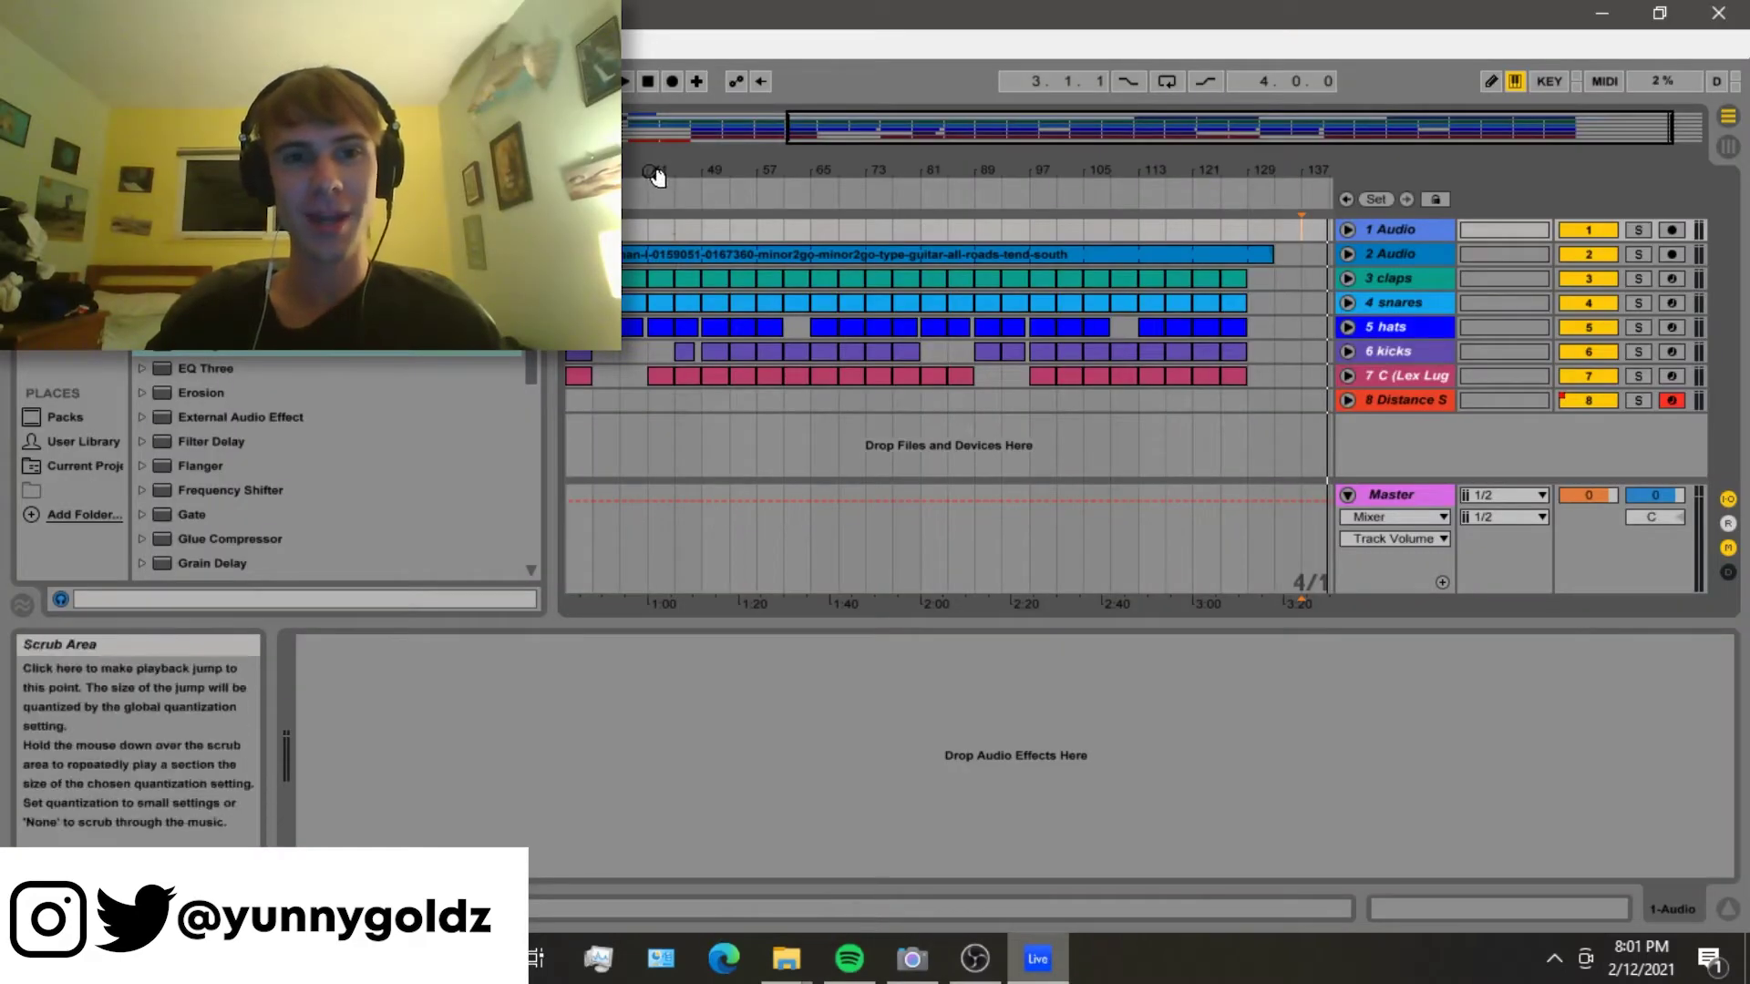
left_click_drag(656, 171, 848, 171)
left_click(625, 328)
key("minus")
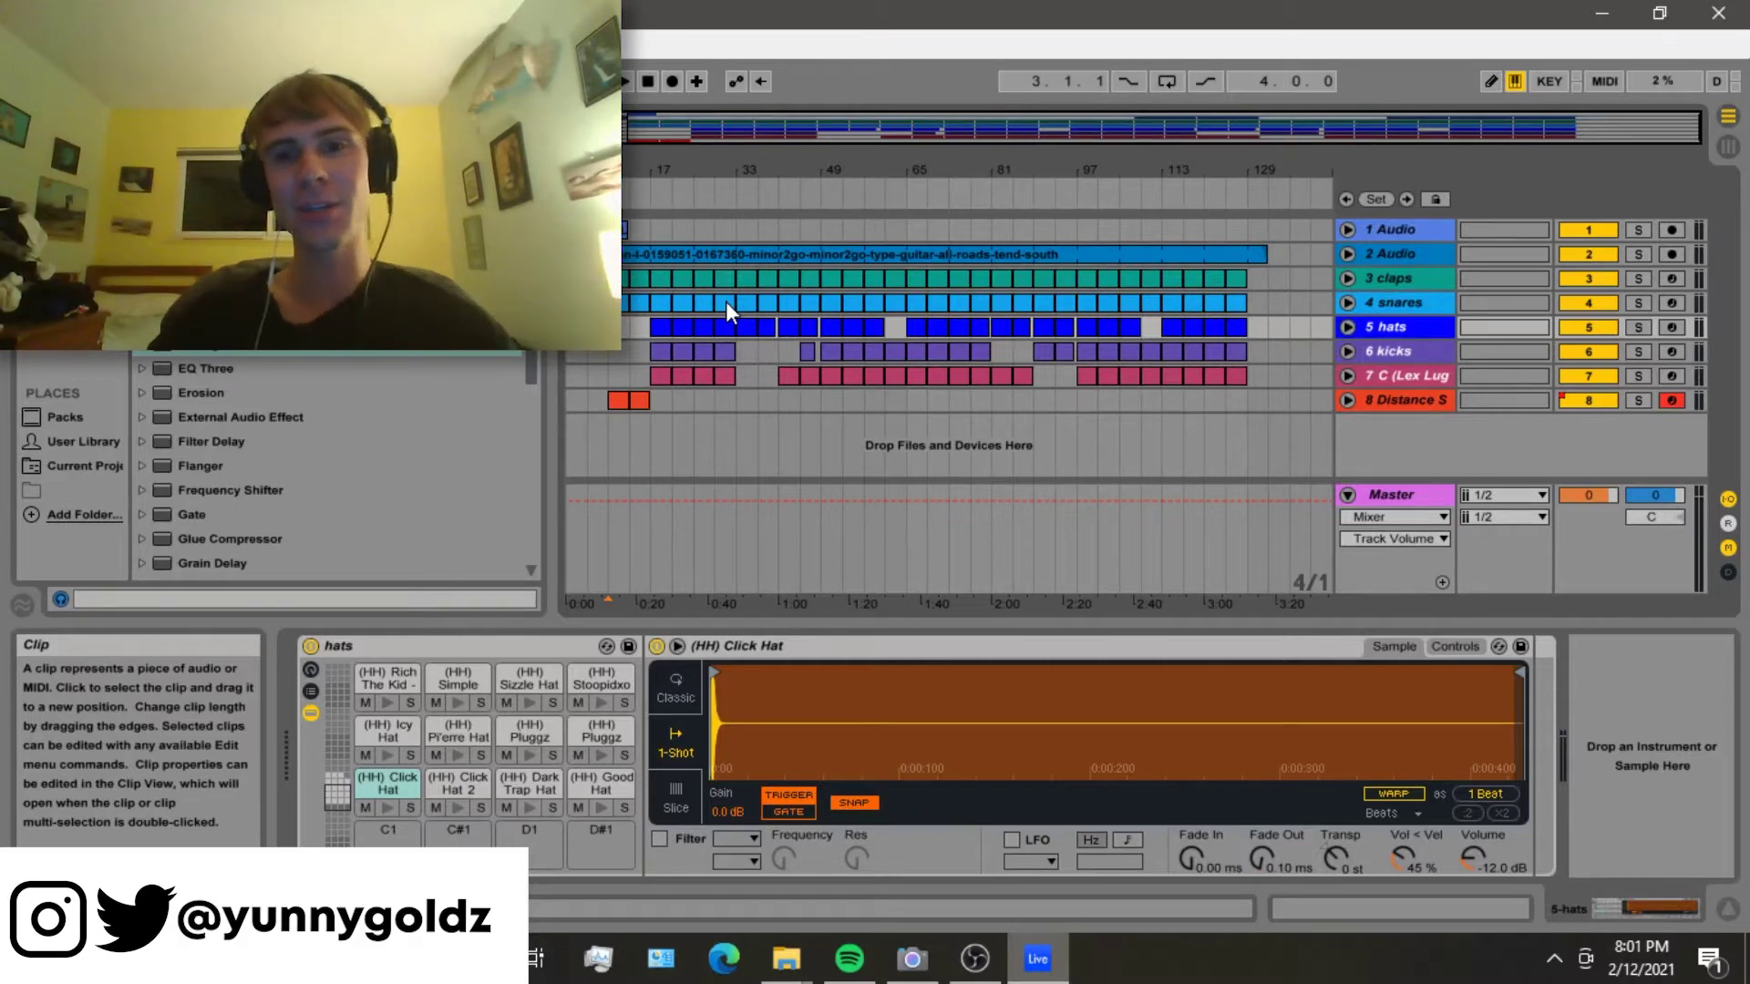
- Unfold the 2 Audio track and open its guitar loop clip to examine the waveform and sample settings
left_click(1352, 255)
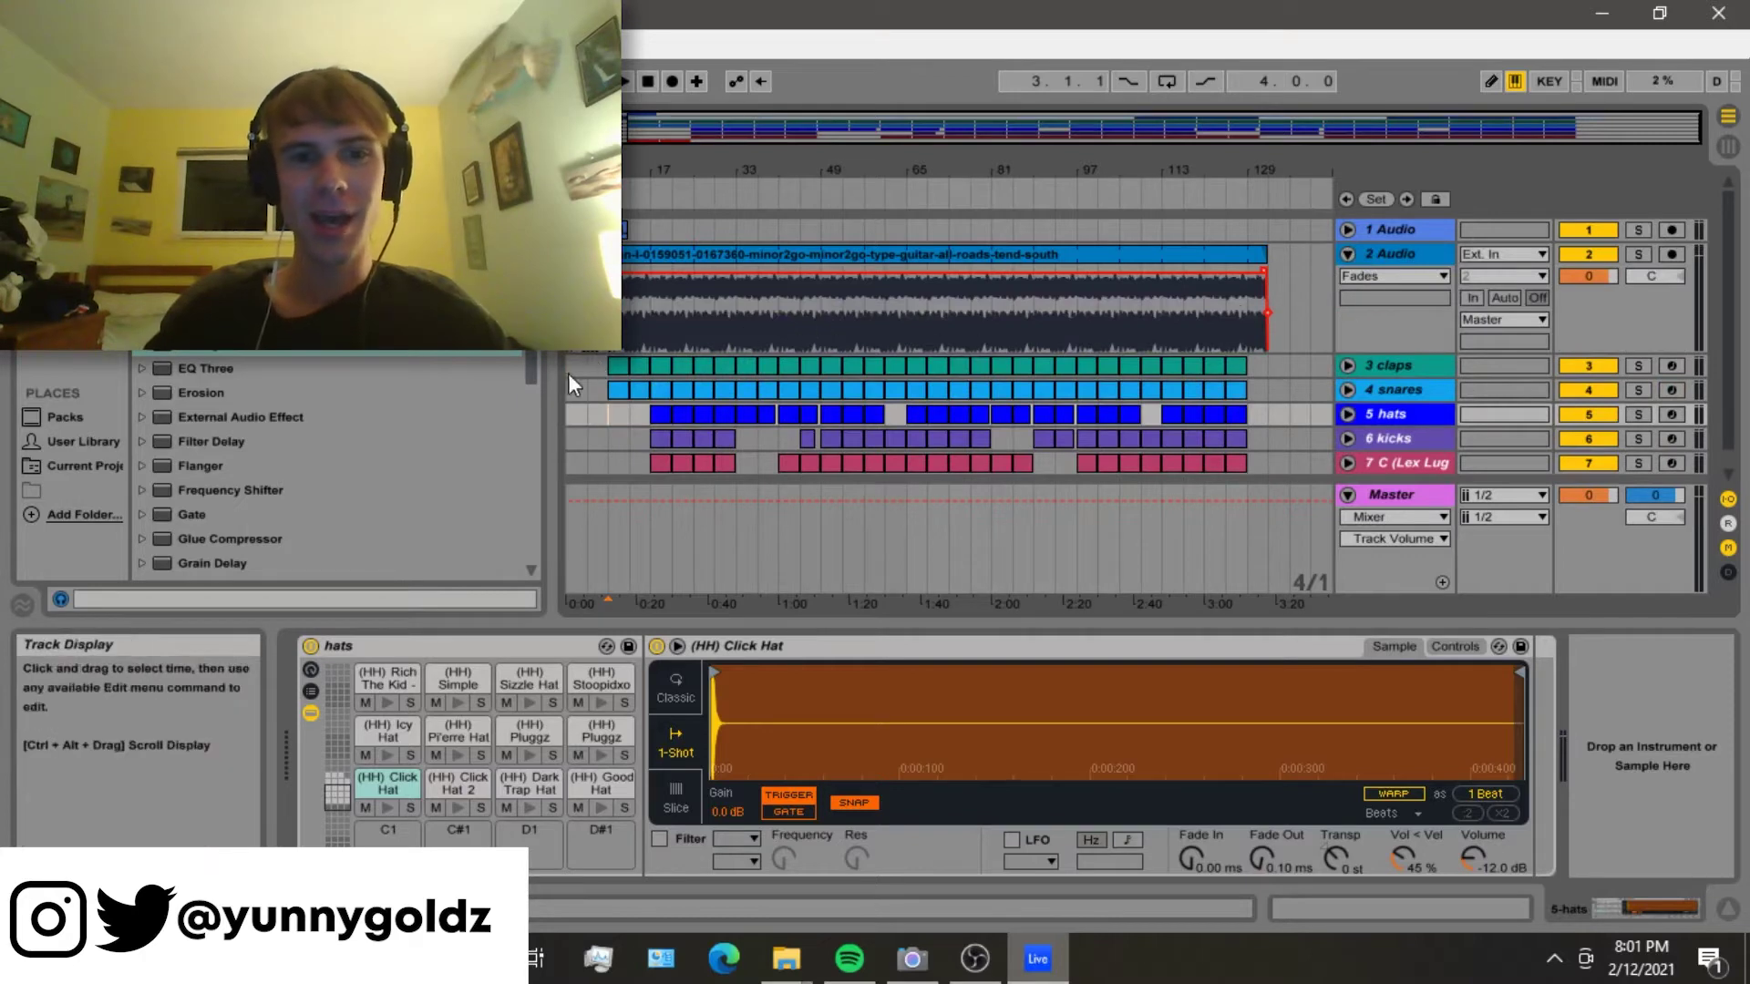
left_click(567, 371)
left_click(1346, 254)
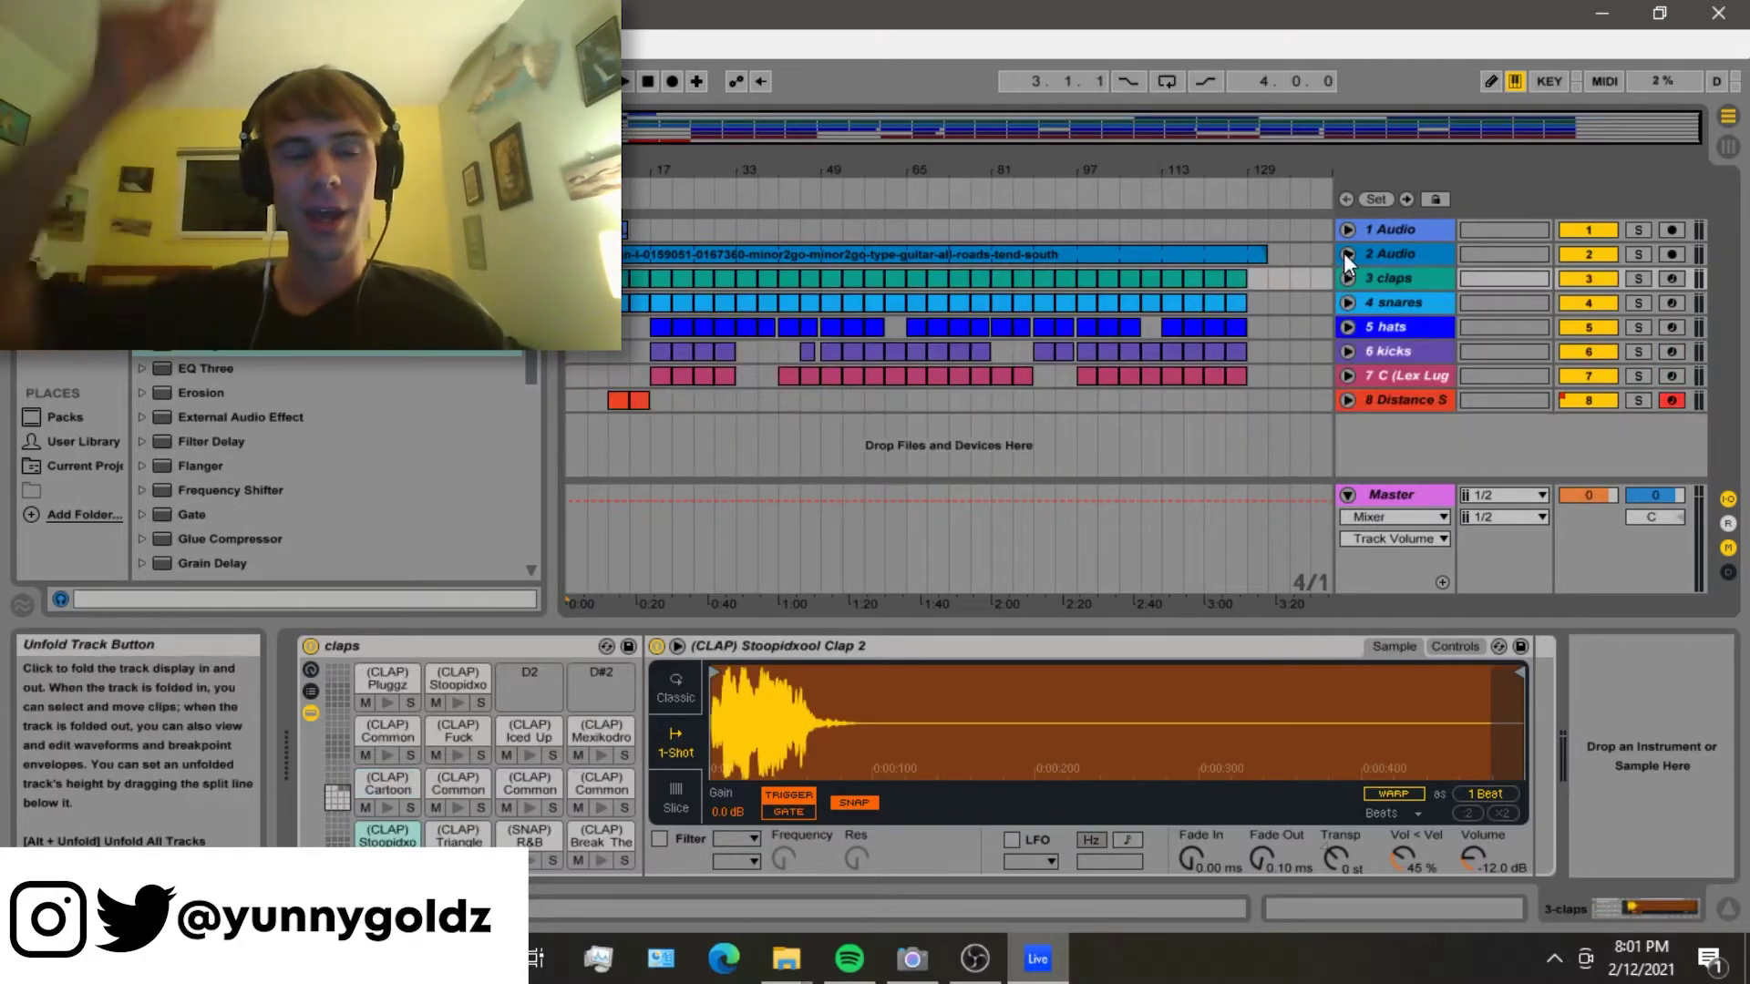
left_click(1346, 255)
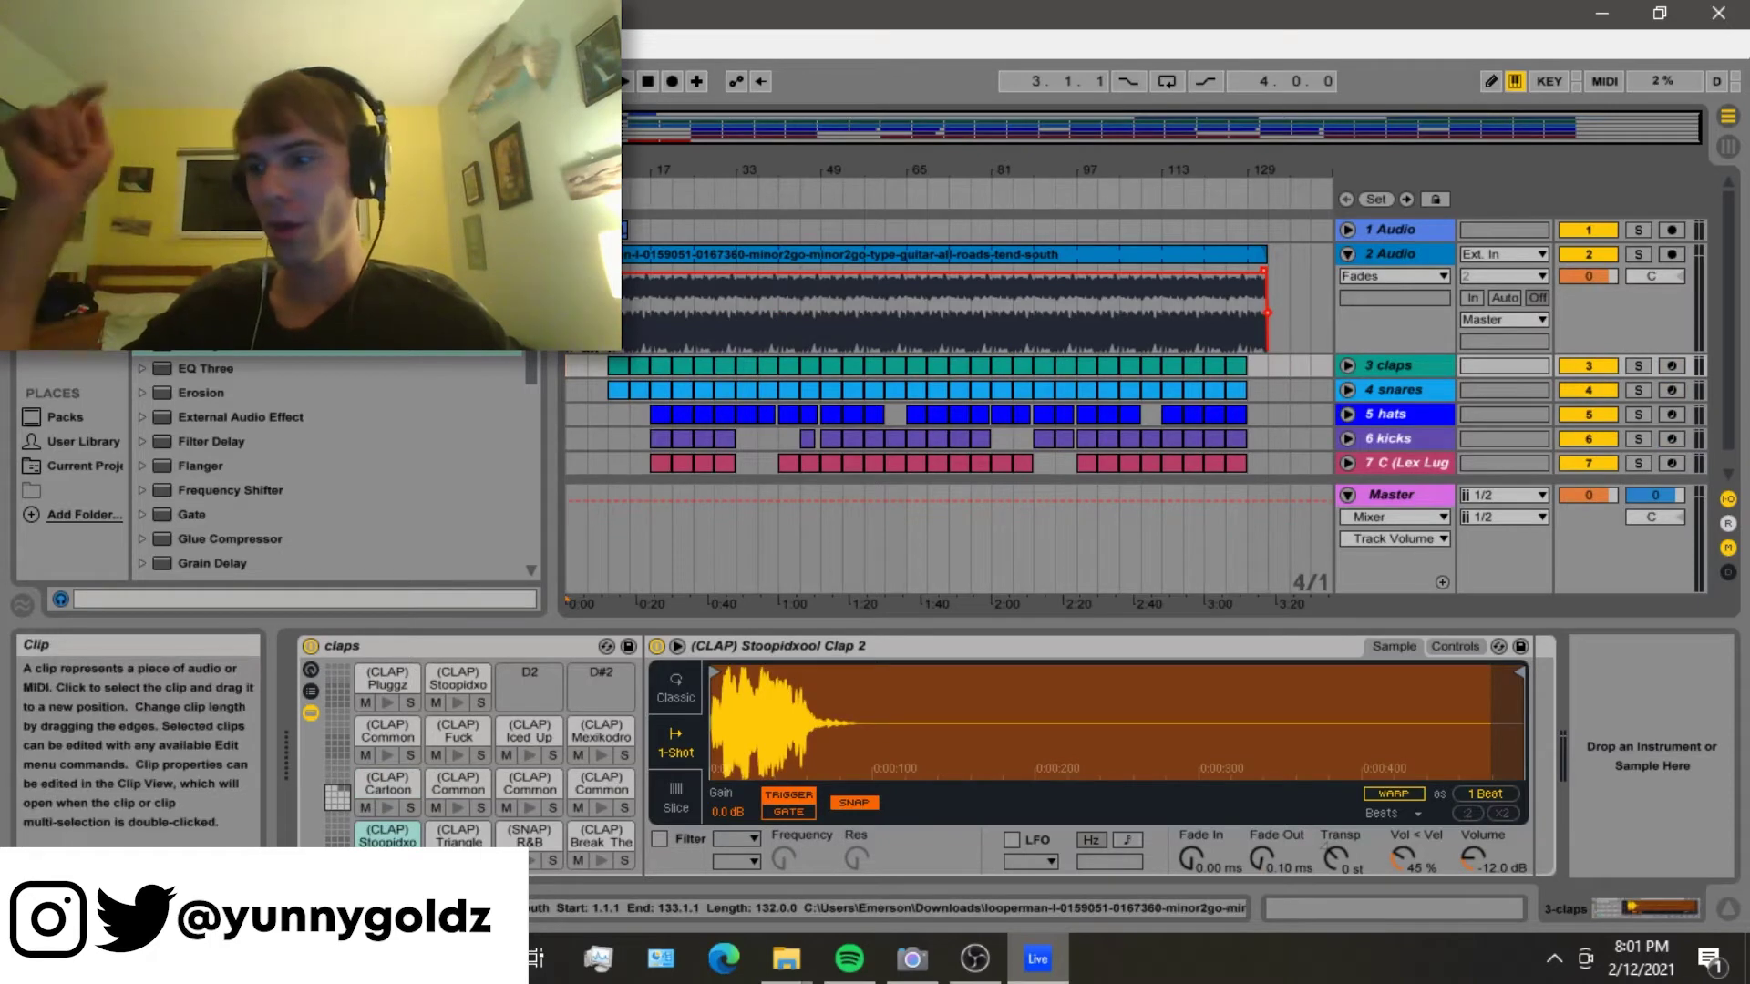
left_click(1271, 300)
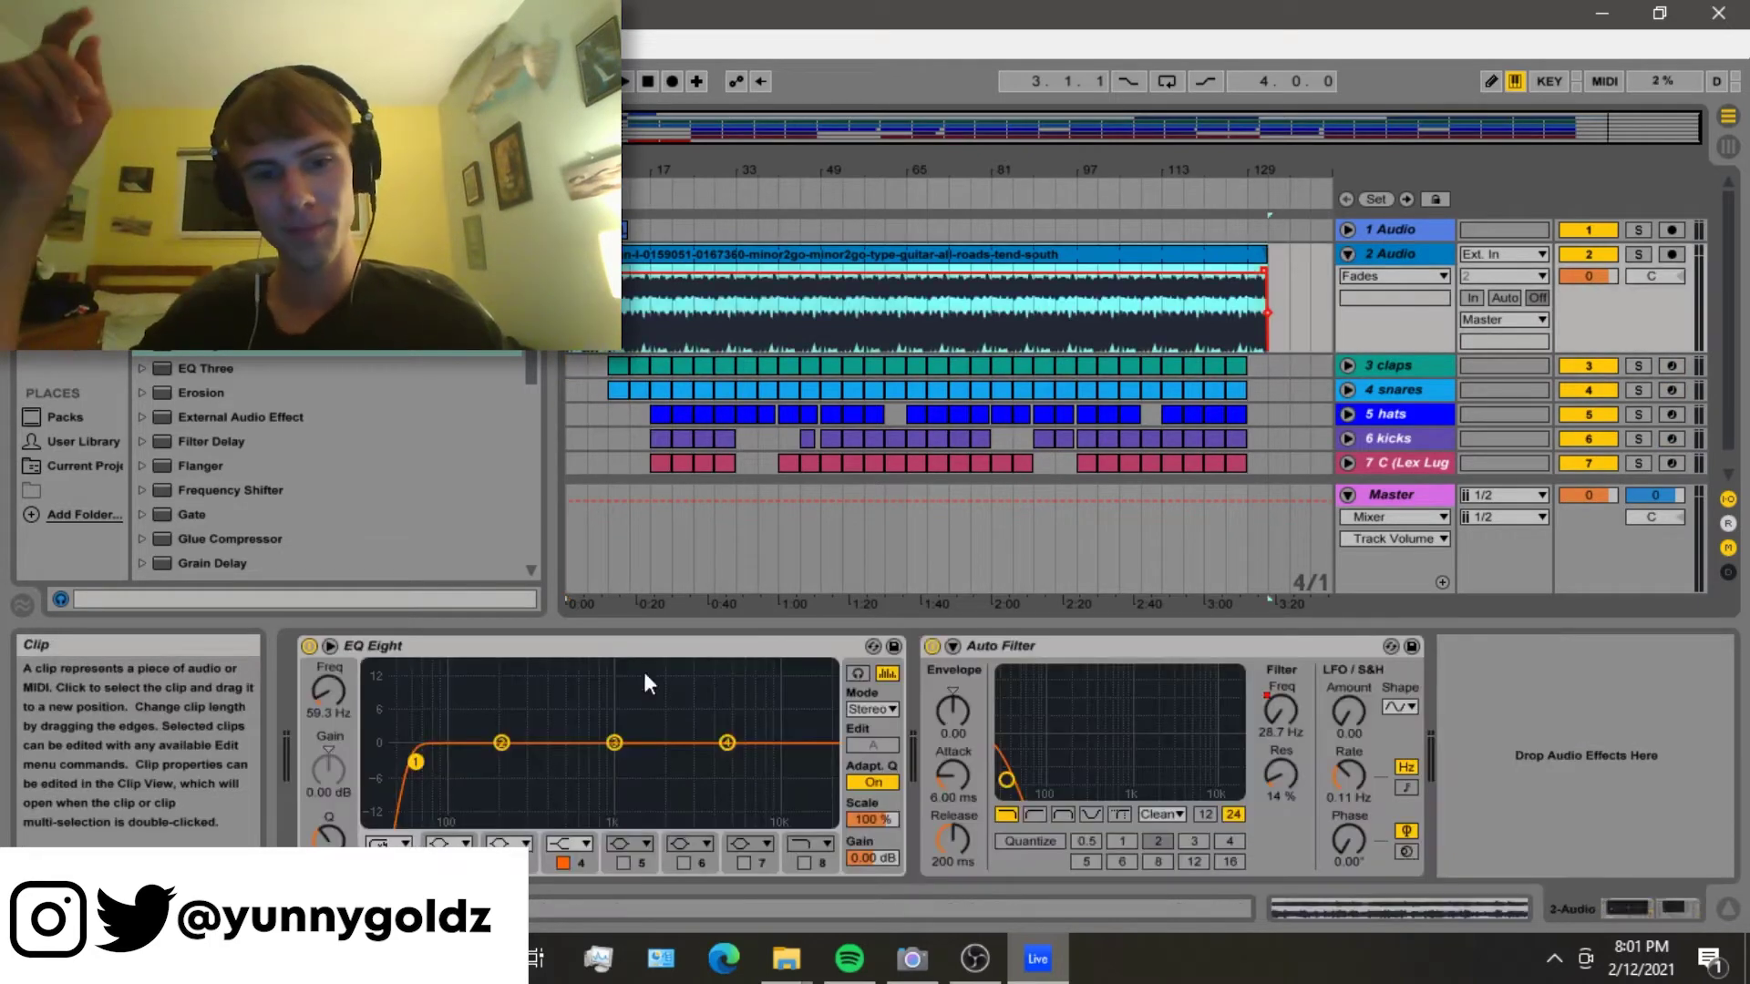
left_click(1262, 300)
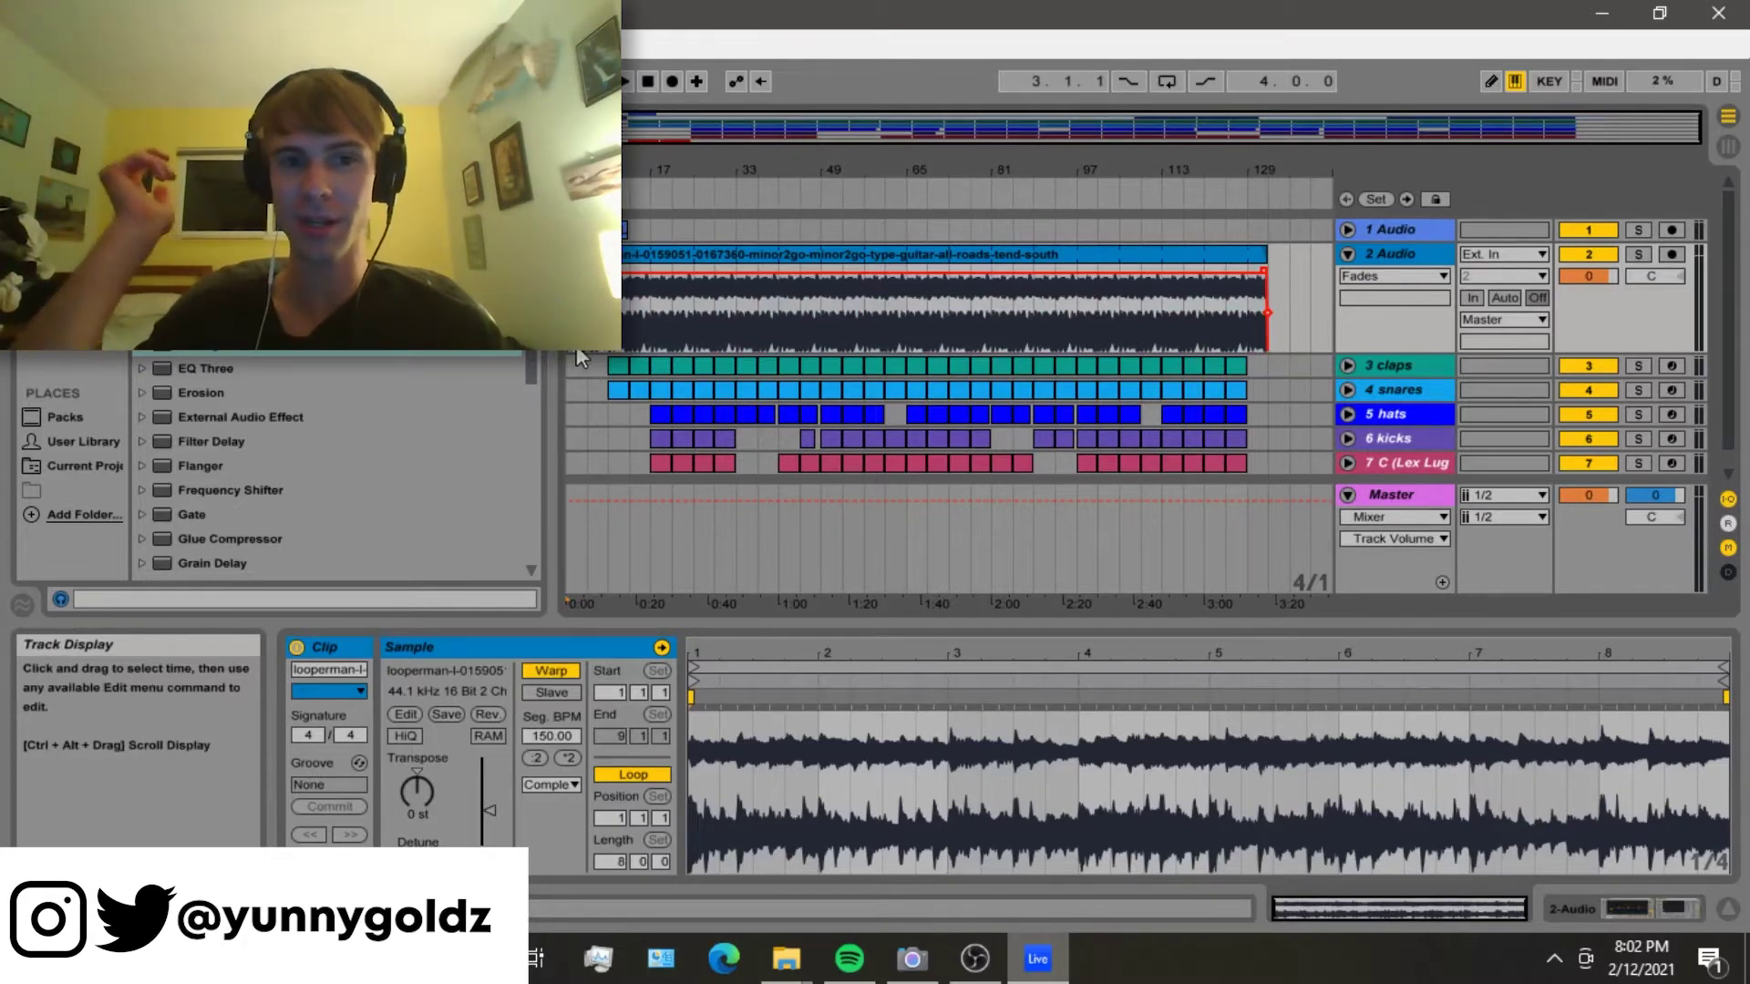
- Solo the 2 Audio track, play its guitar loop briefly, and show the track's effect devices
left_click(1641, 253)
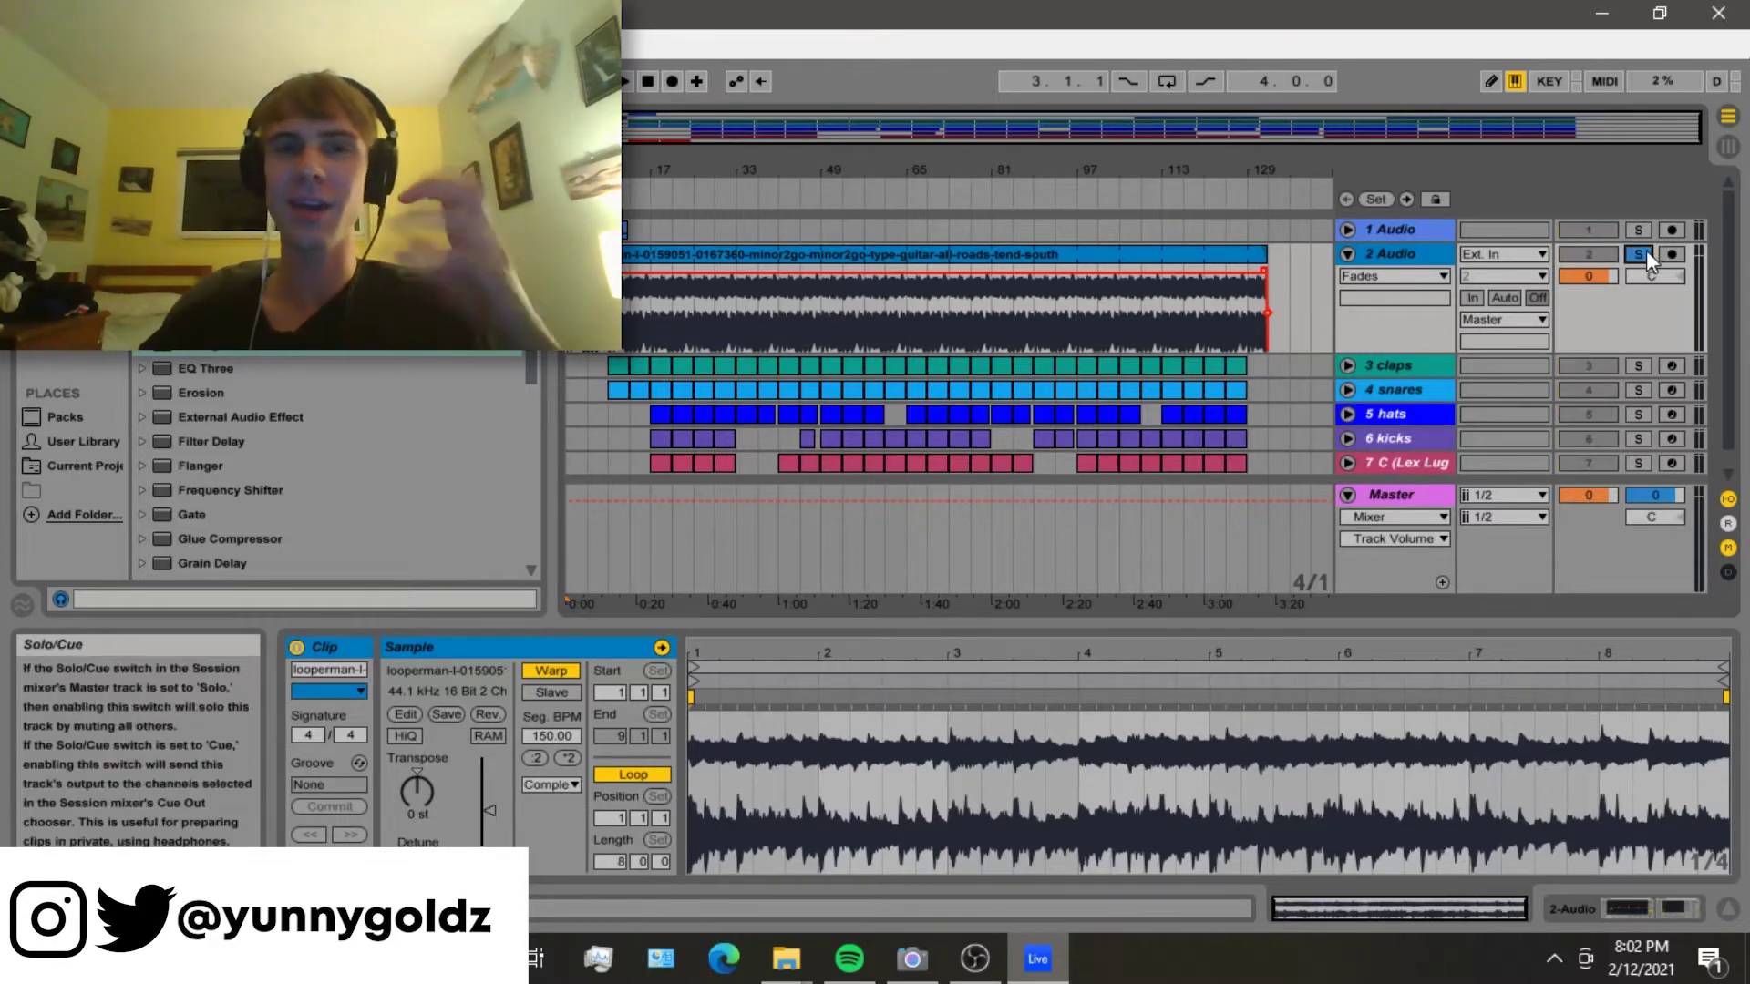
key("space")
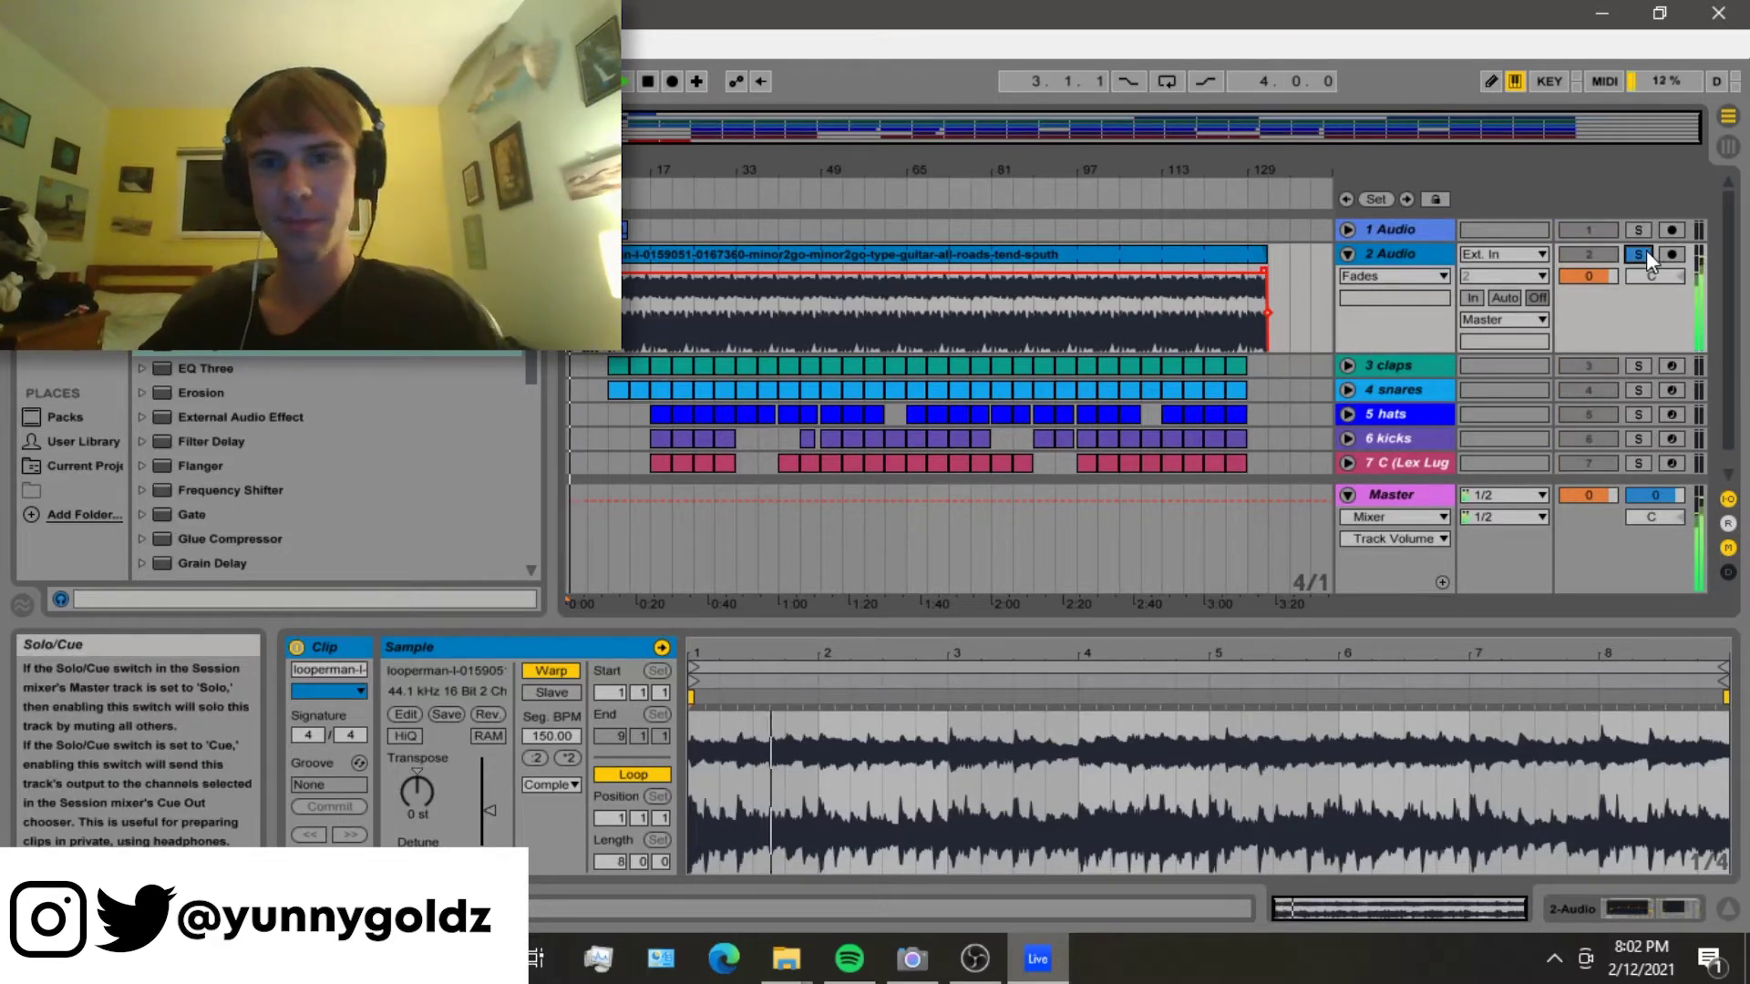
key("space")
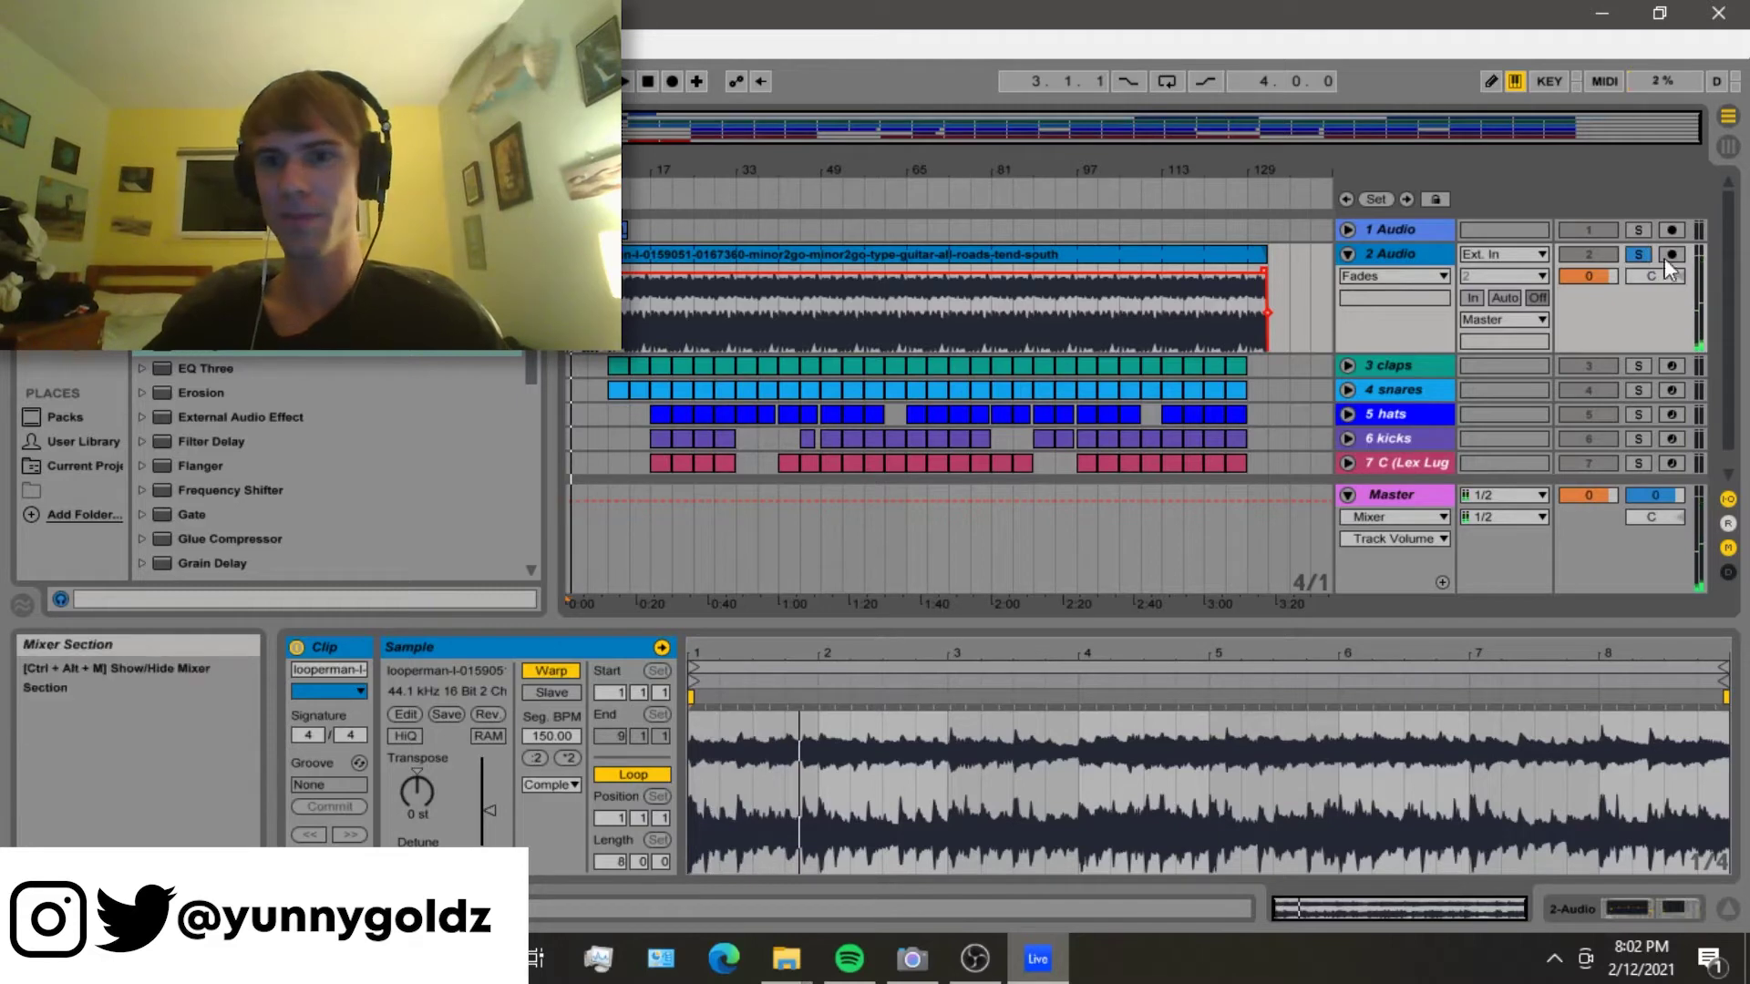
double_click(1375, 244)
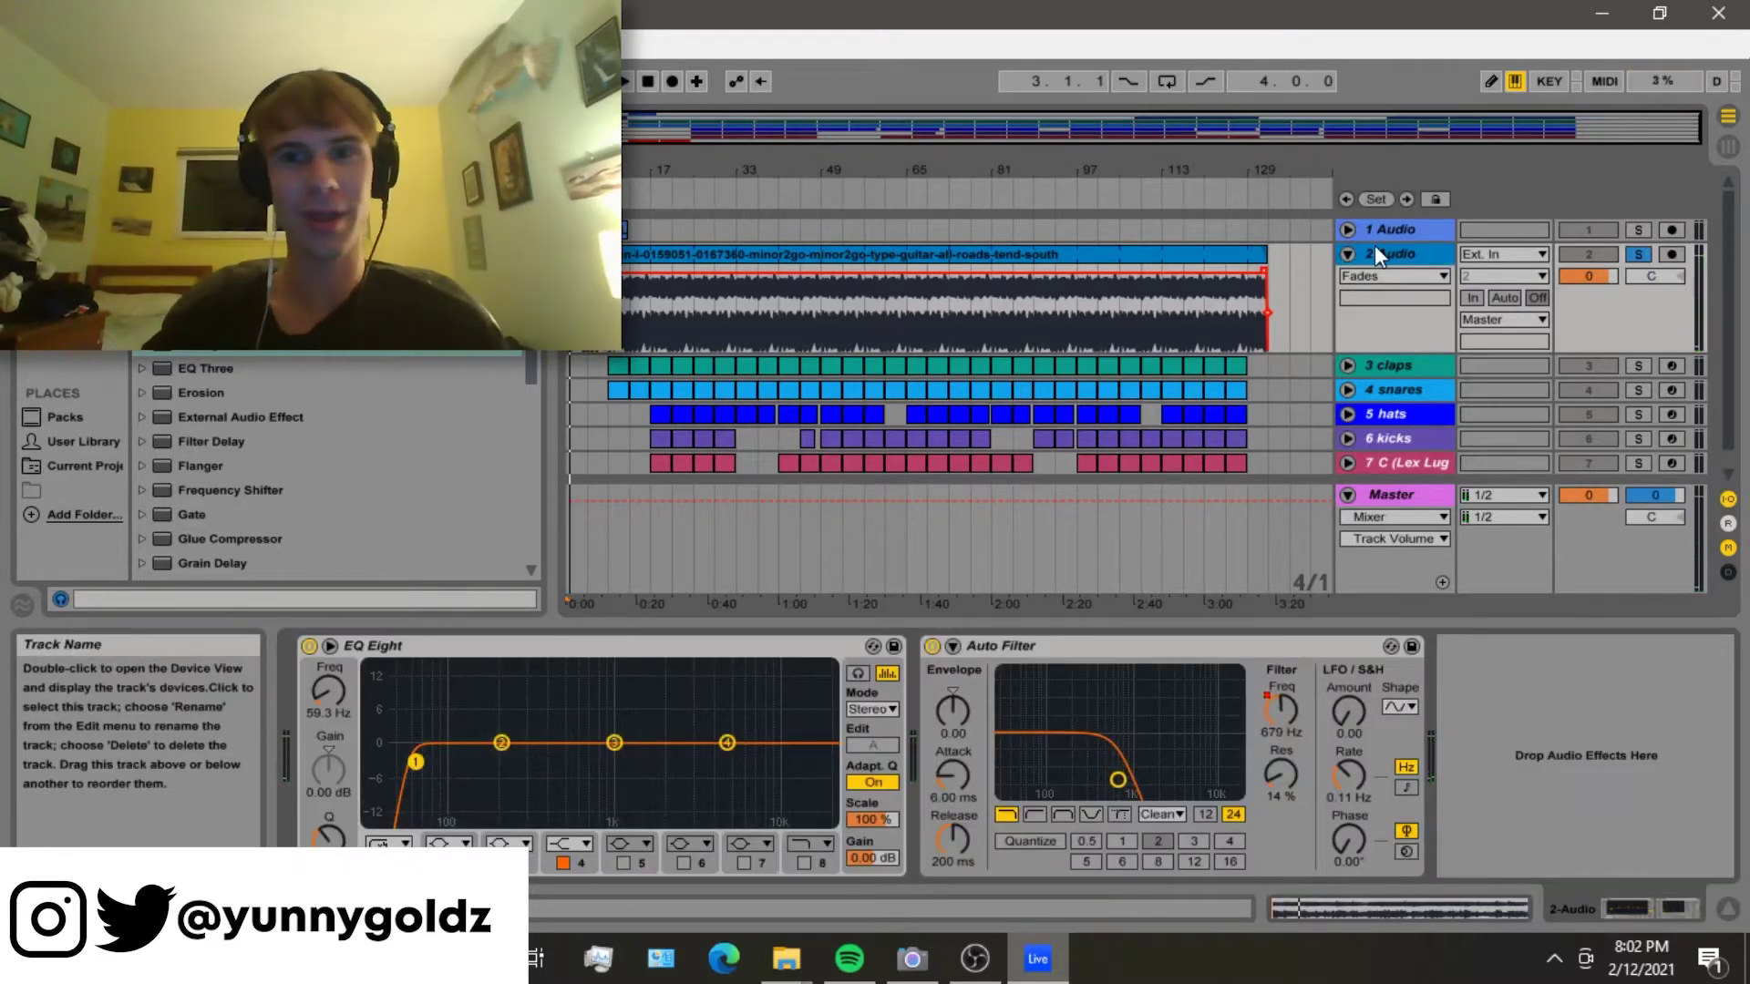
- Play the soloed guitar loop and turn off its Auto Filter to hear it unfiltered
key("space")
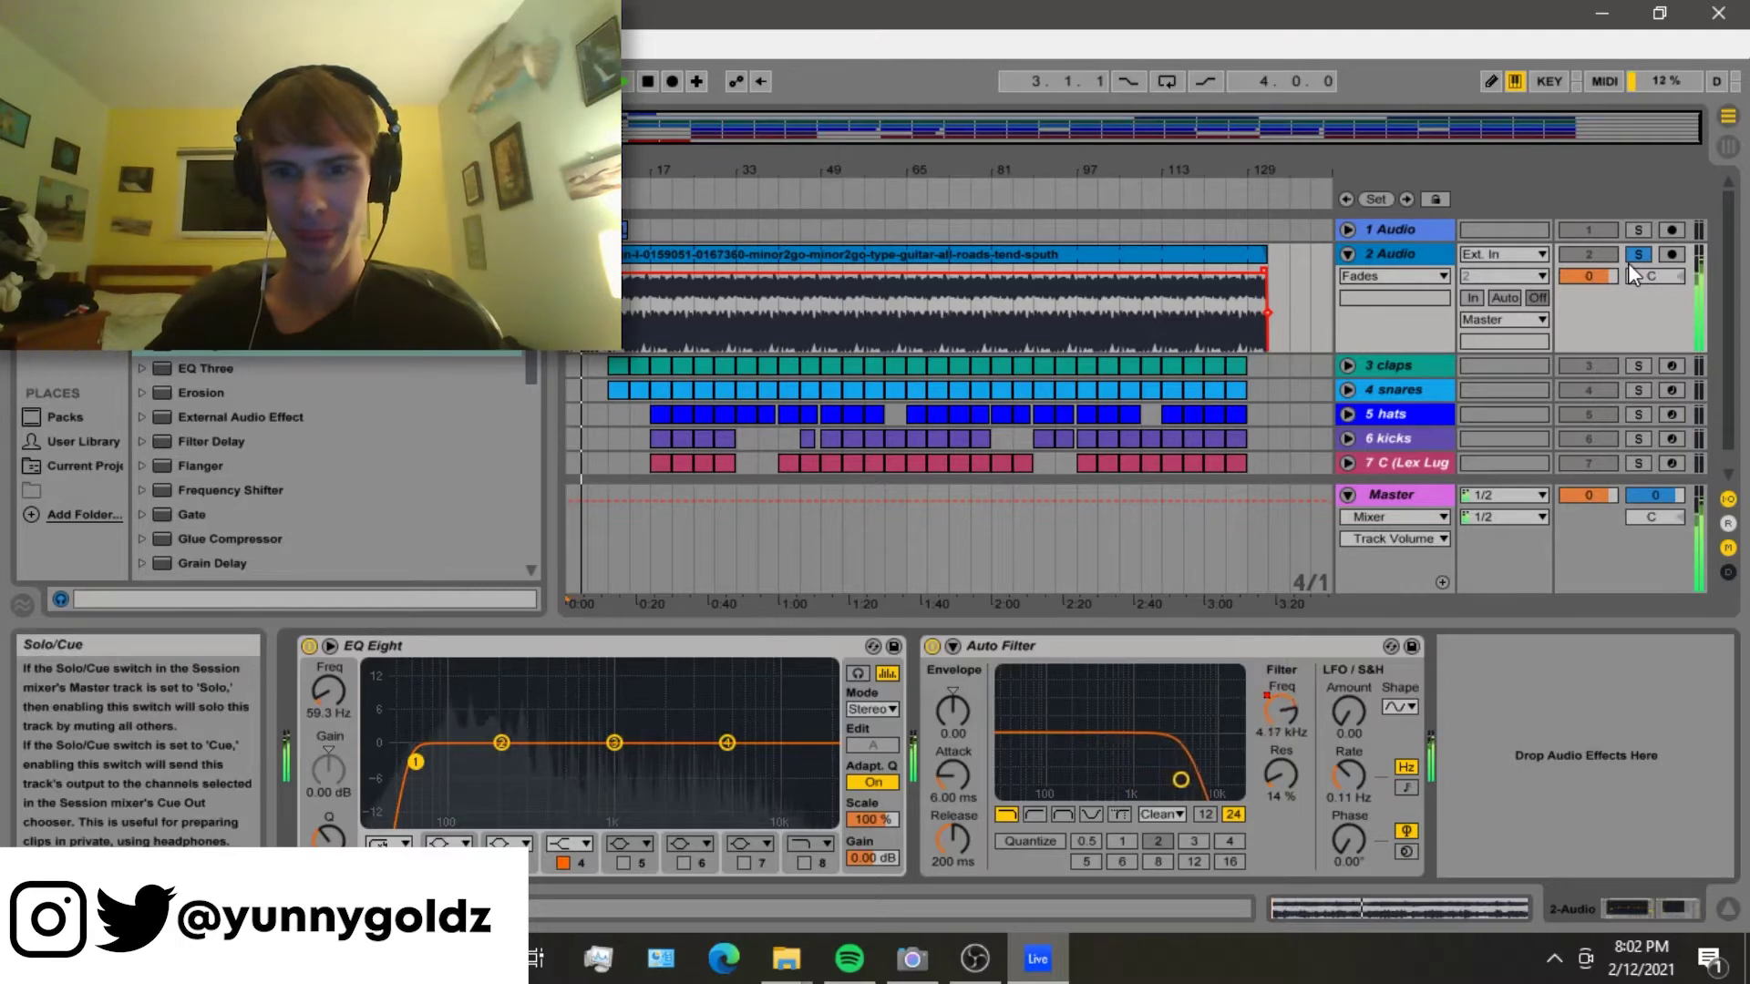
left_click(931, 647)
left_click(609, 538)
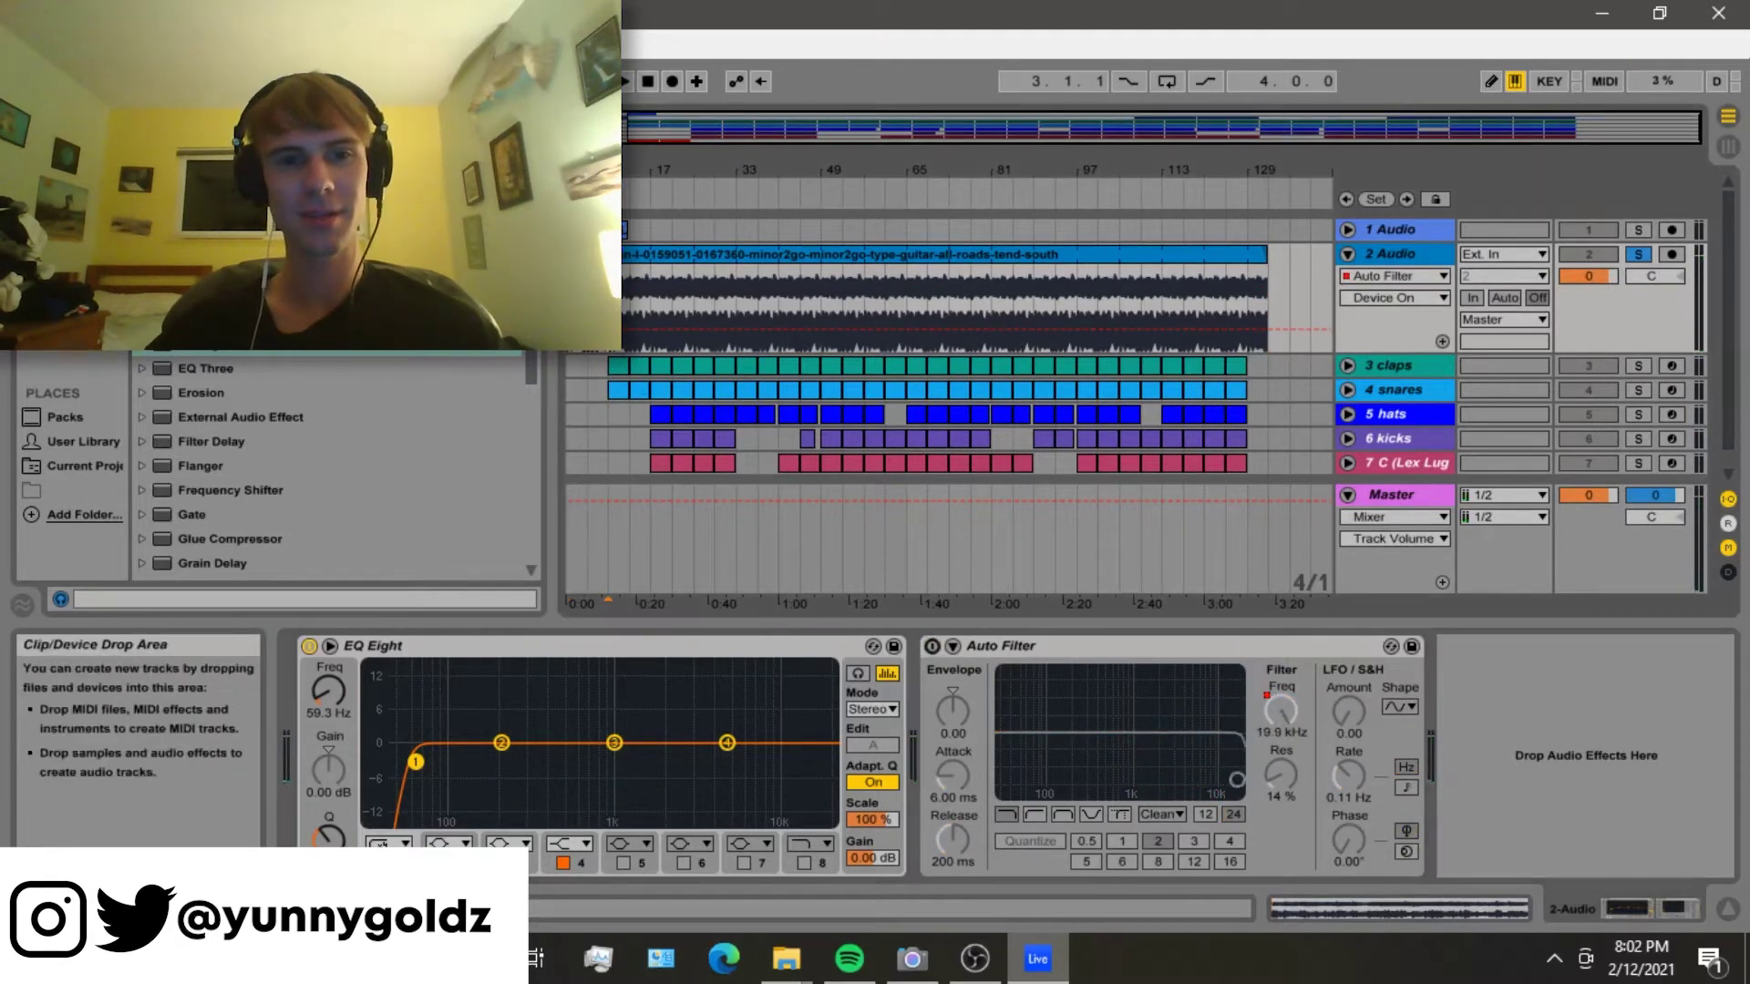
key("space")
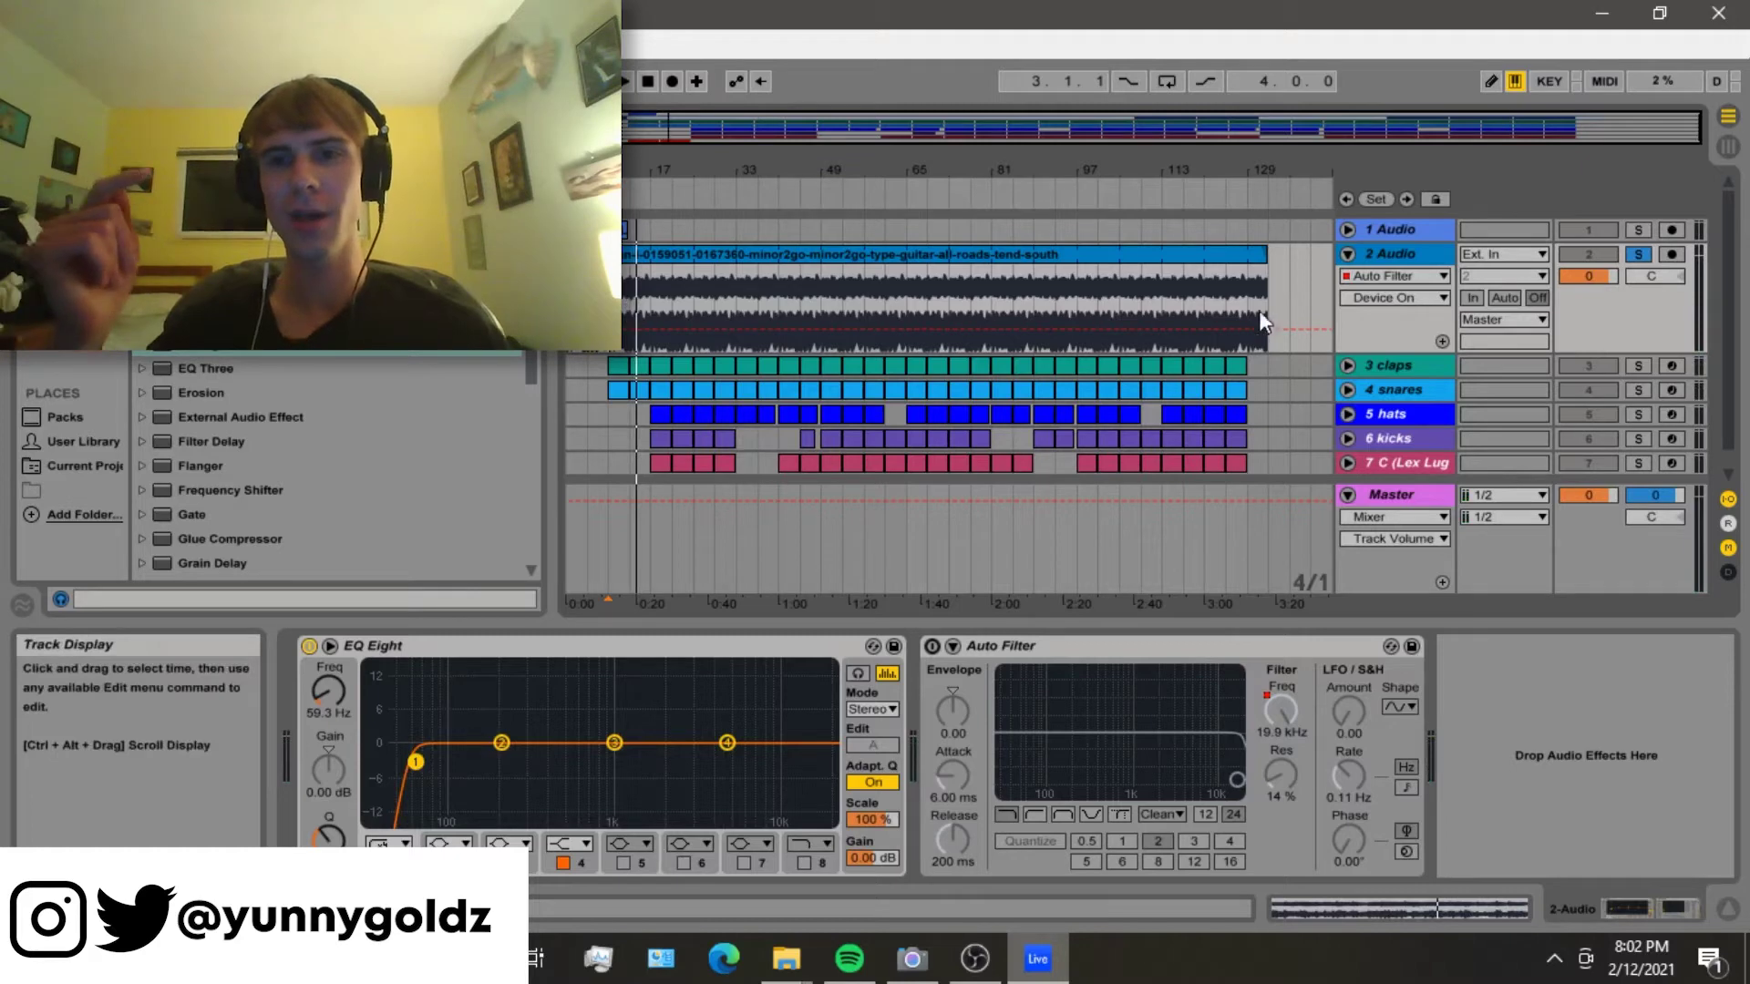
- Play the unfiltered guitar loop again, stop playback, and take the 2 Audio track out of solo
left_click(1349, 253)
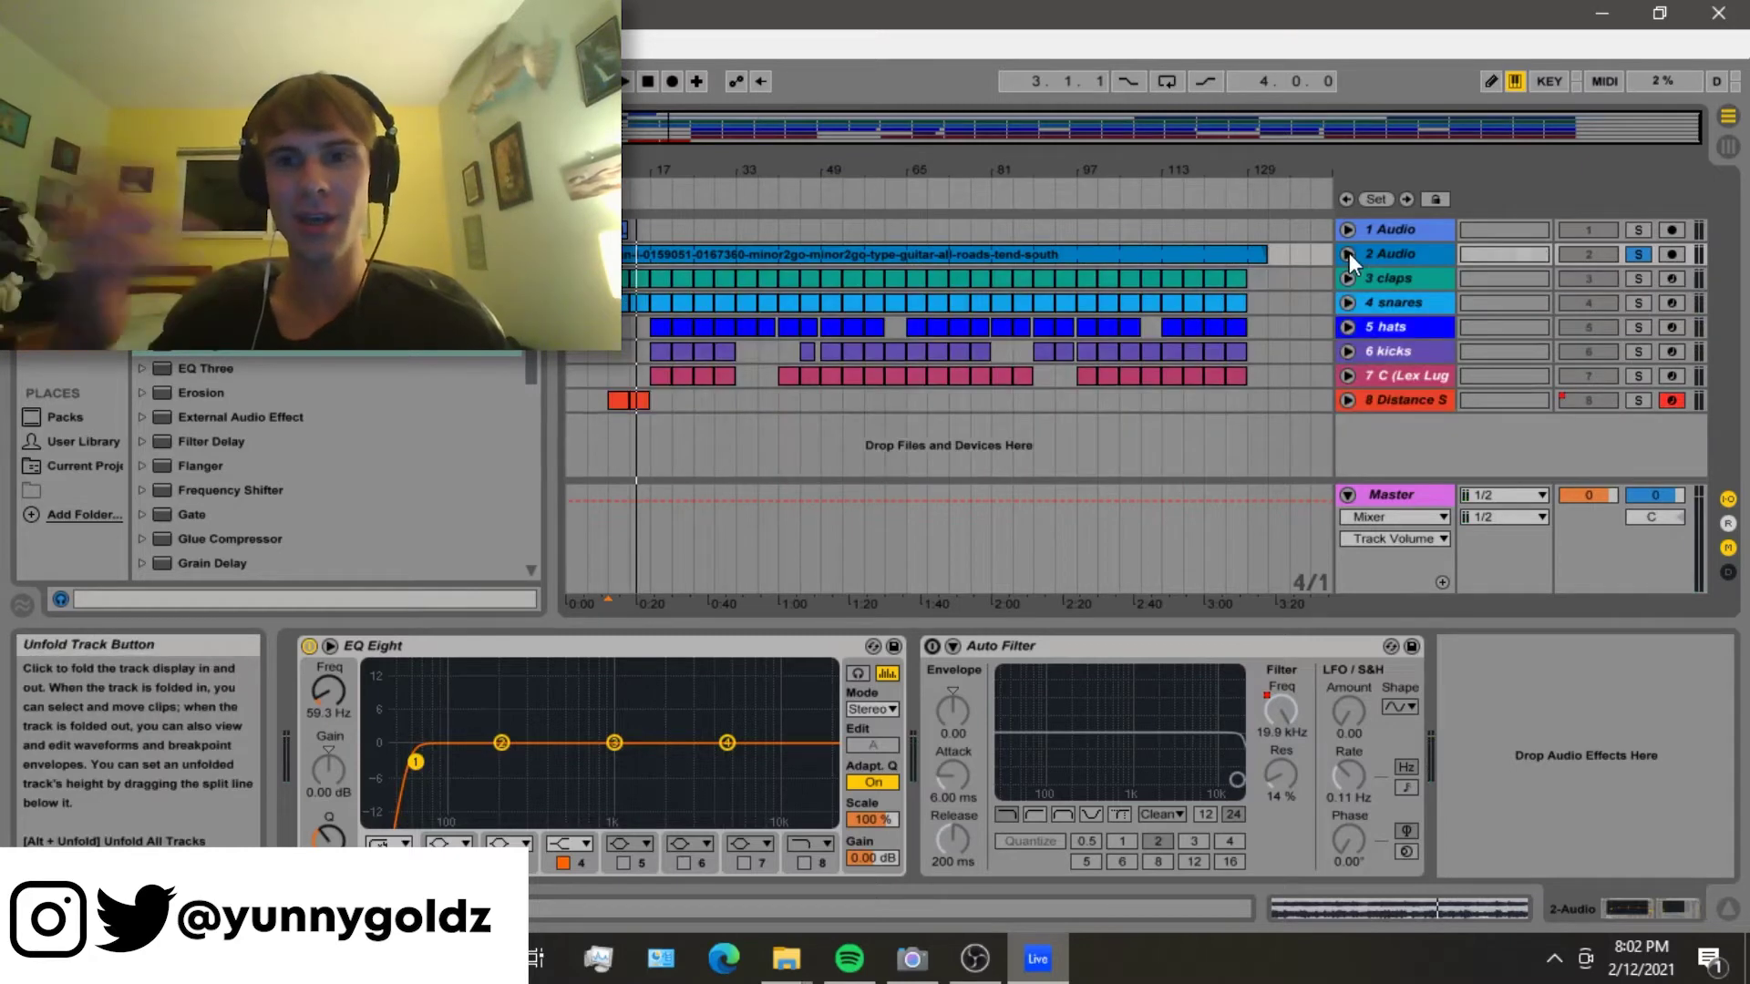
left_click(1349, 254)
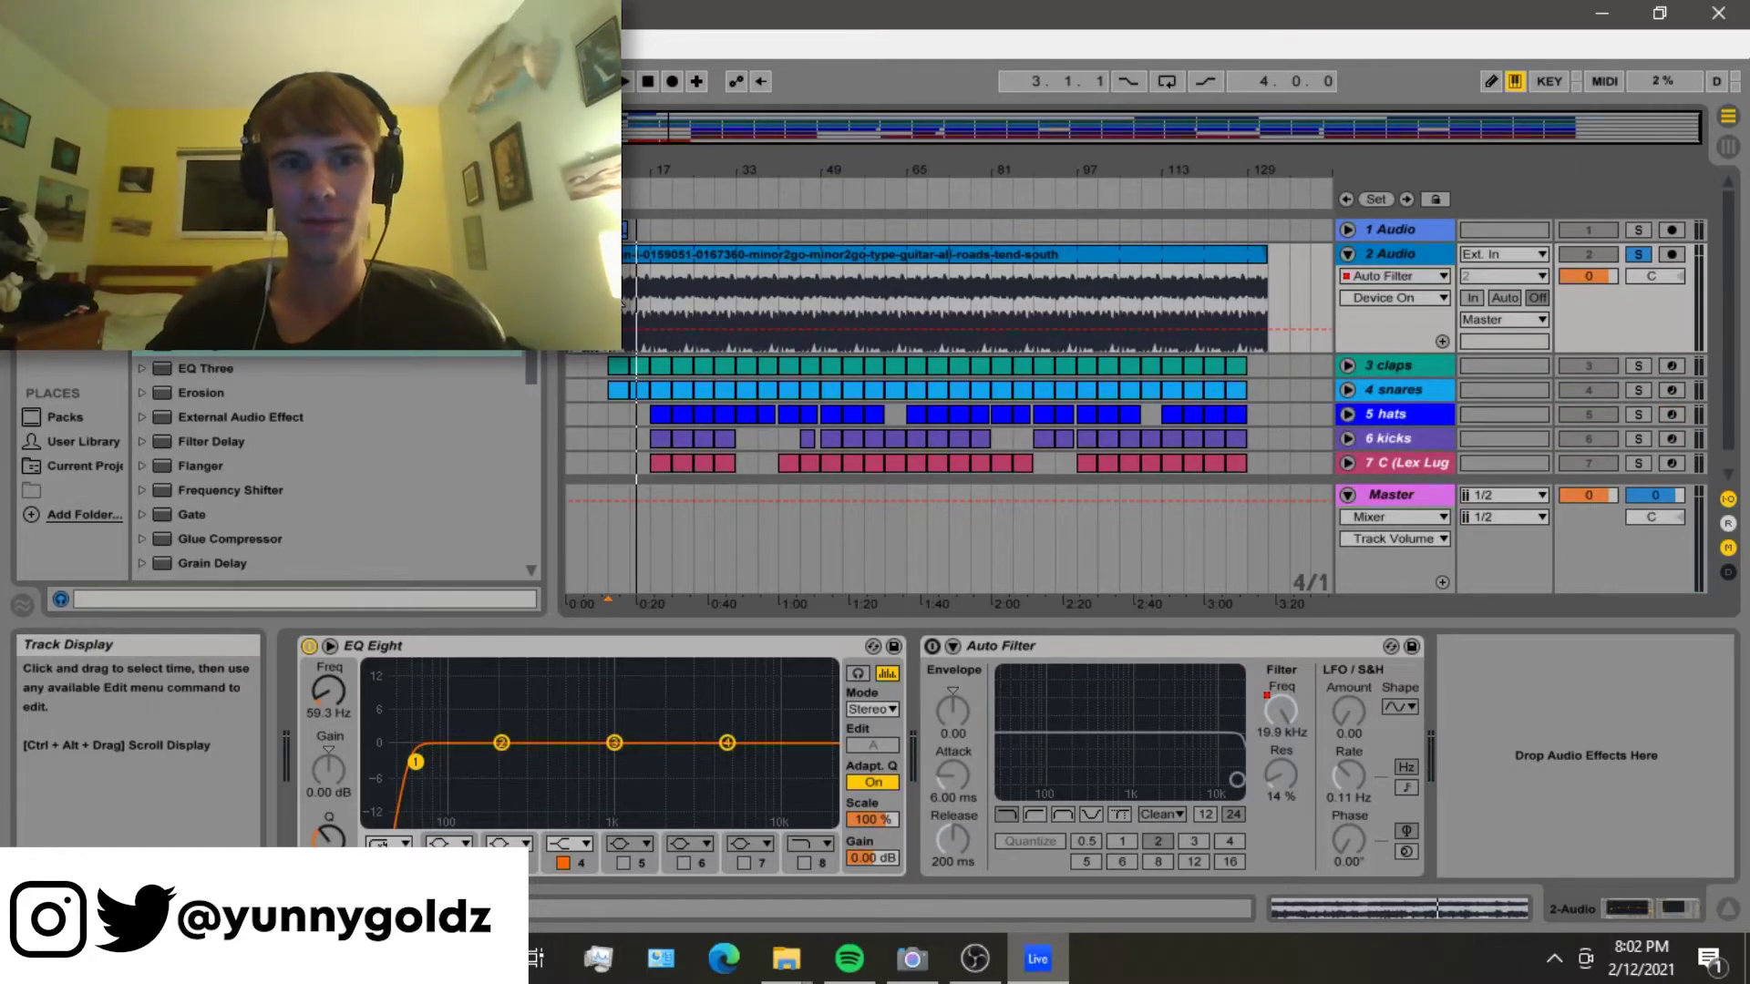
key("space")
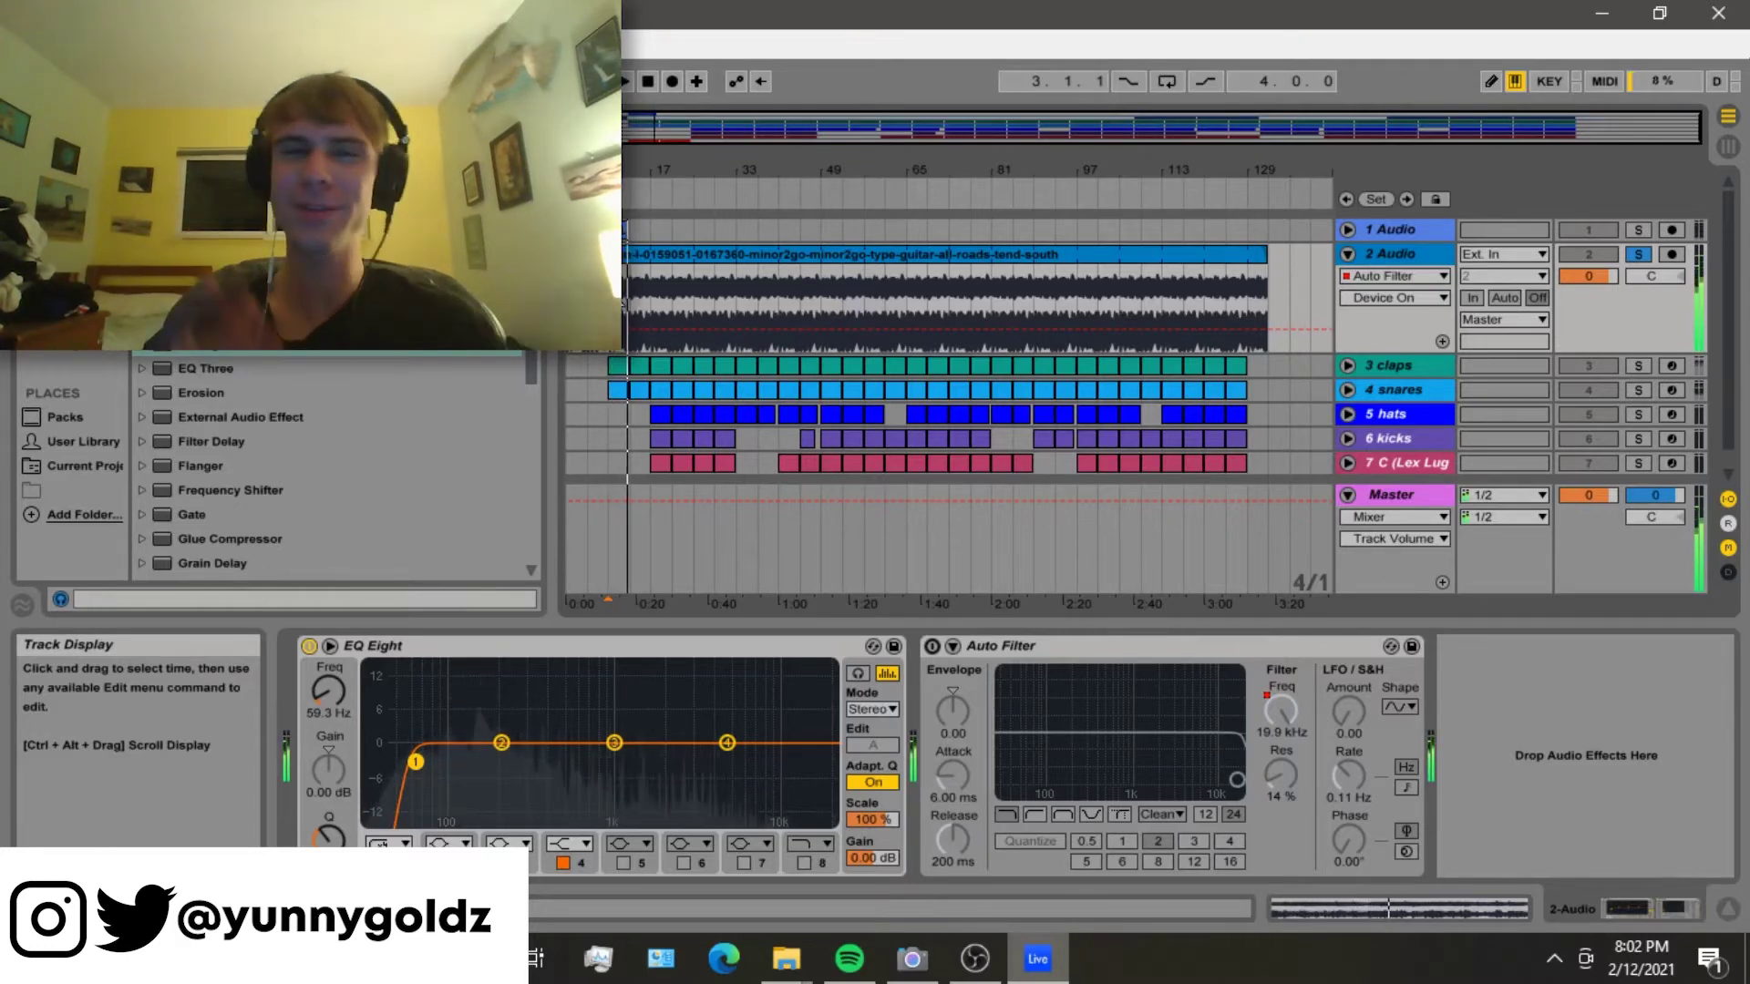
key("space")
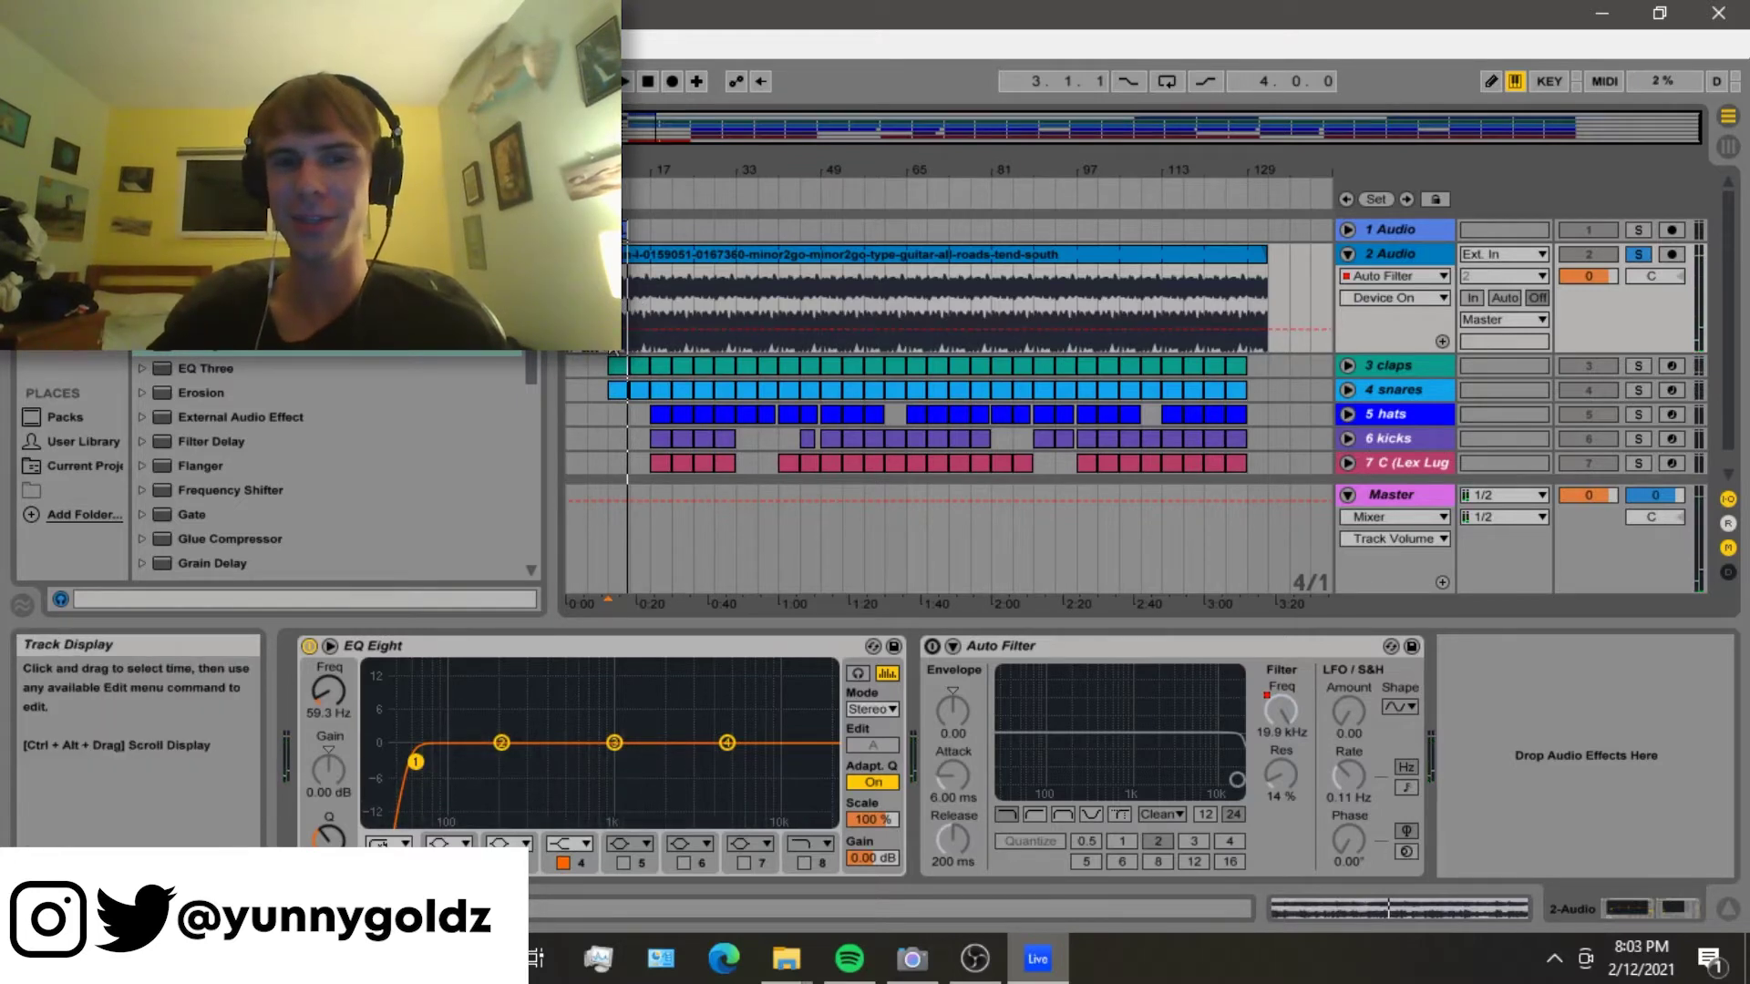
left_click(1647, 255)
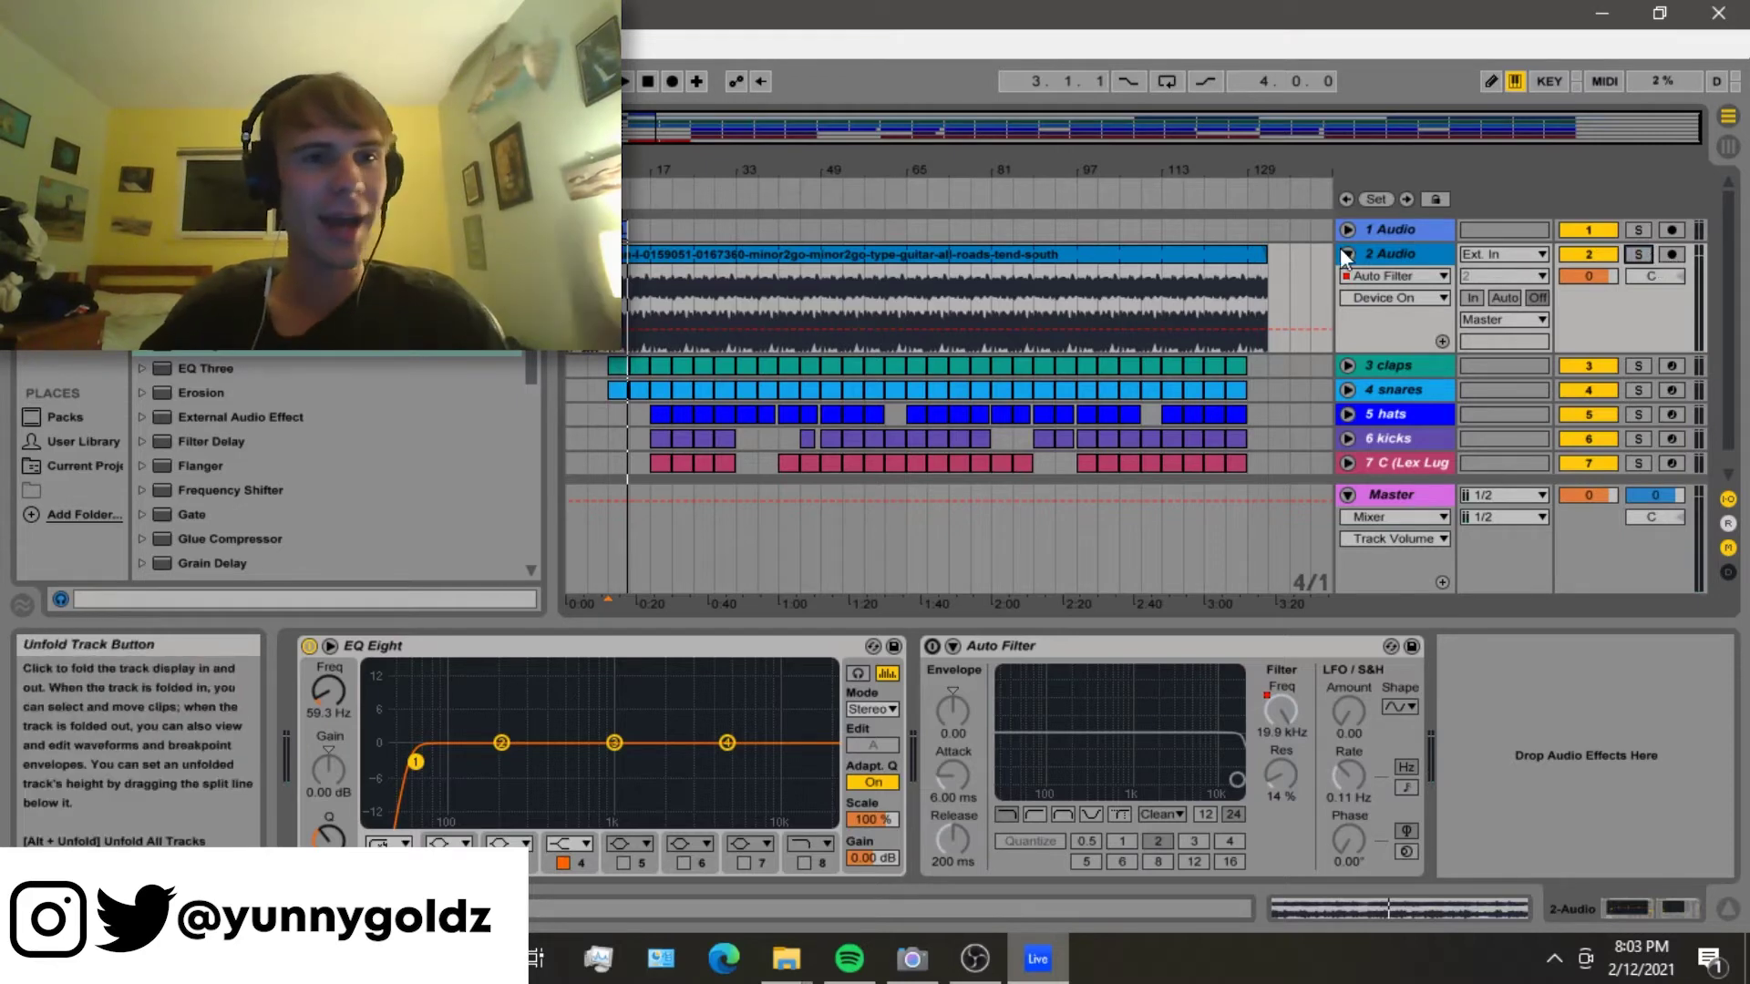
- Open the guitar loop clip's sample settings once more and fold the 2 Audio track
left_click(911, 268)
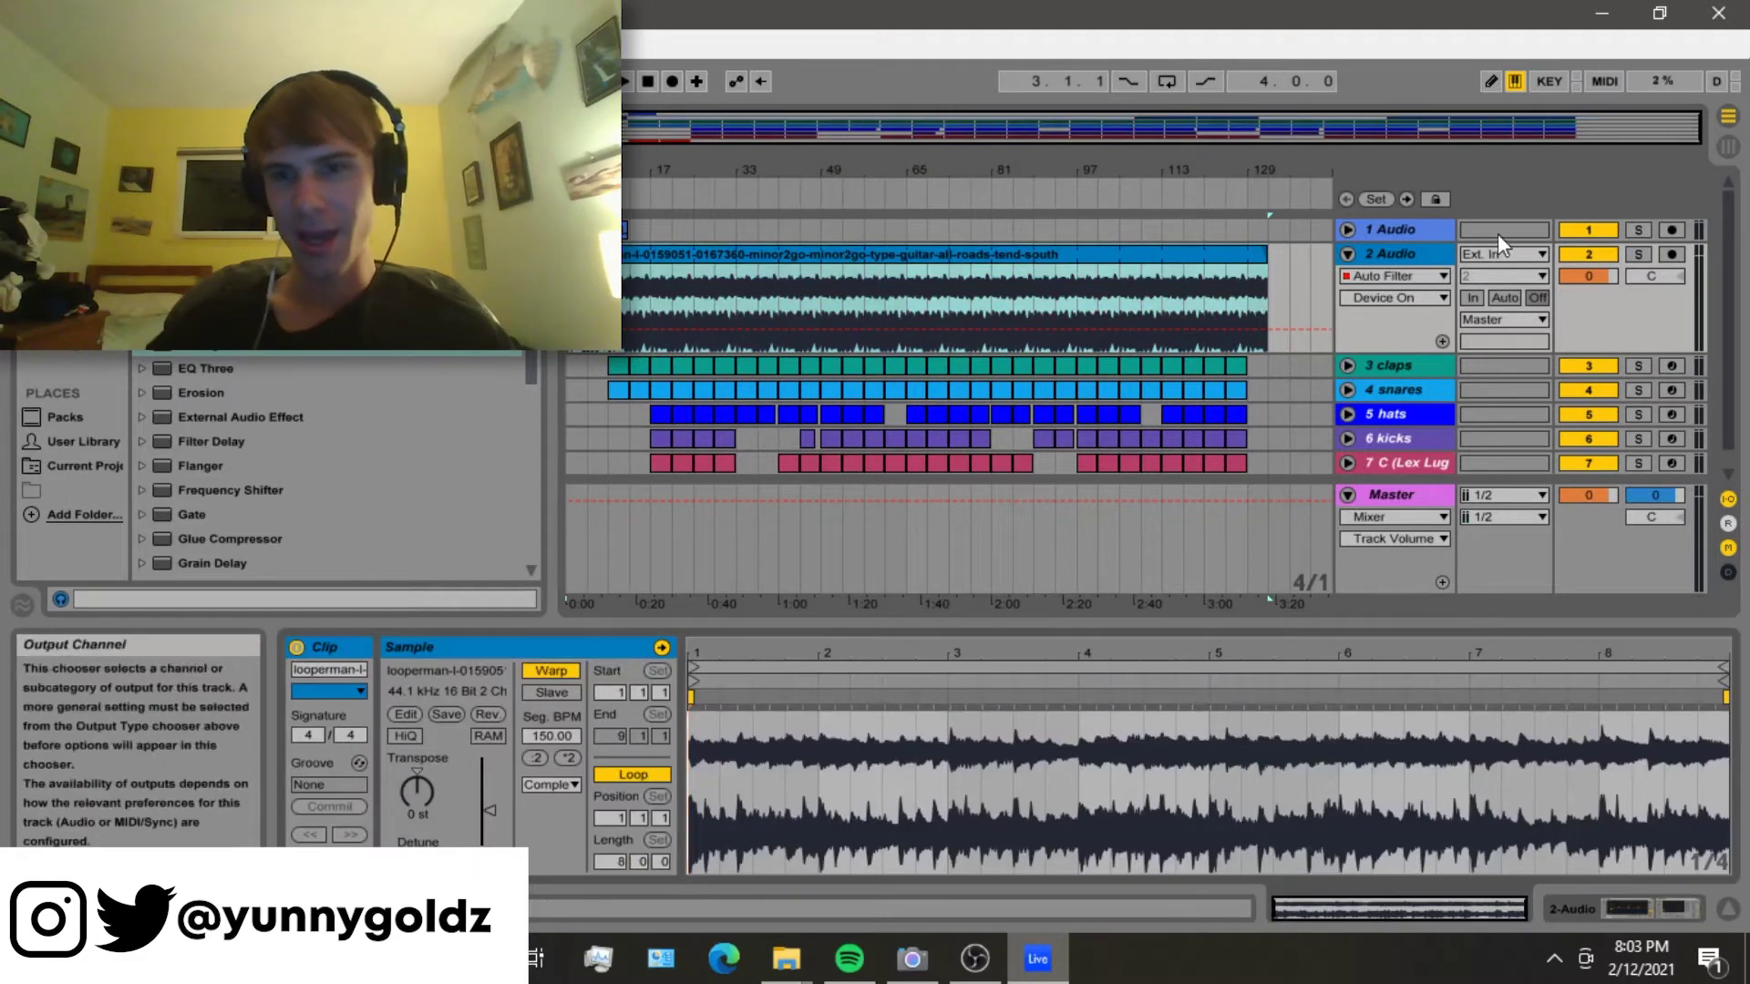
left_click(621, 350)
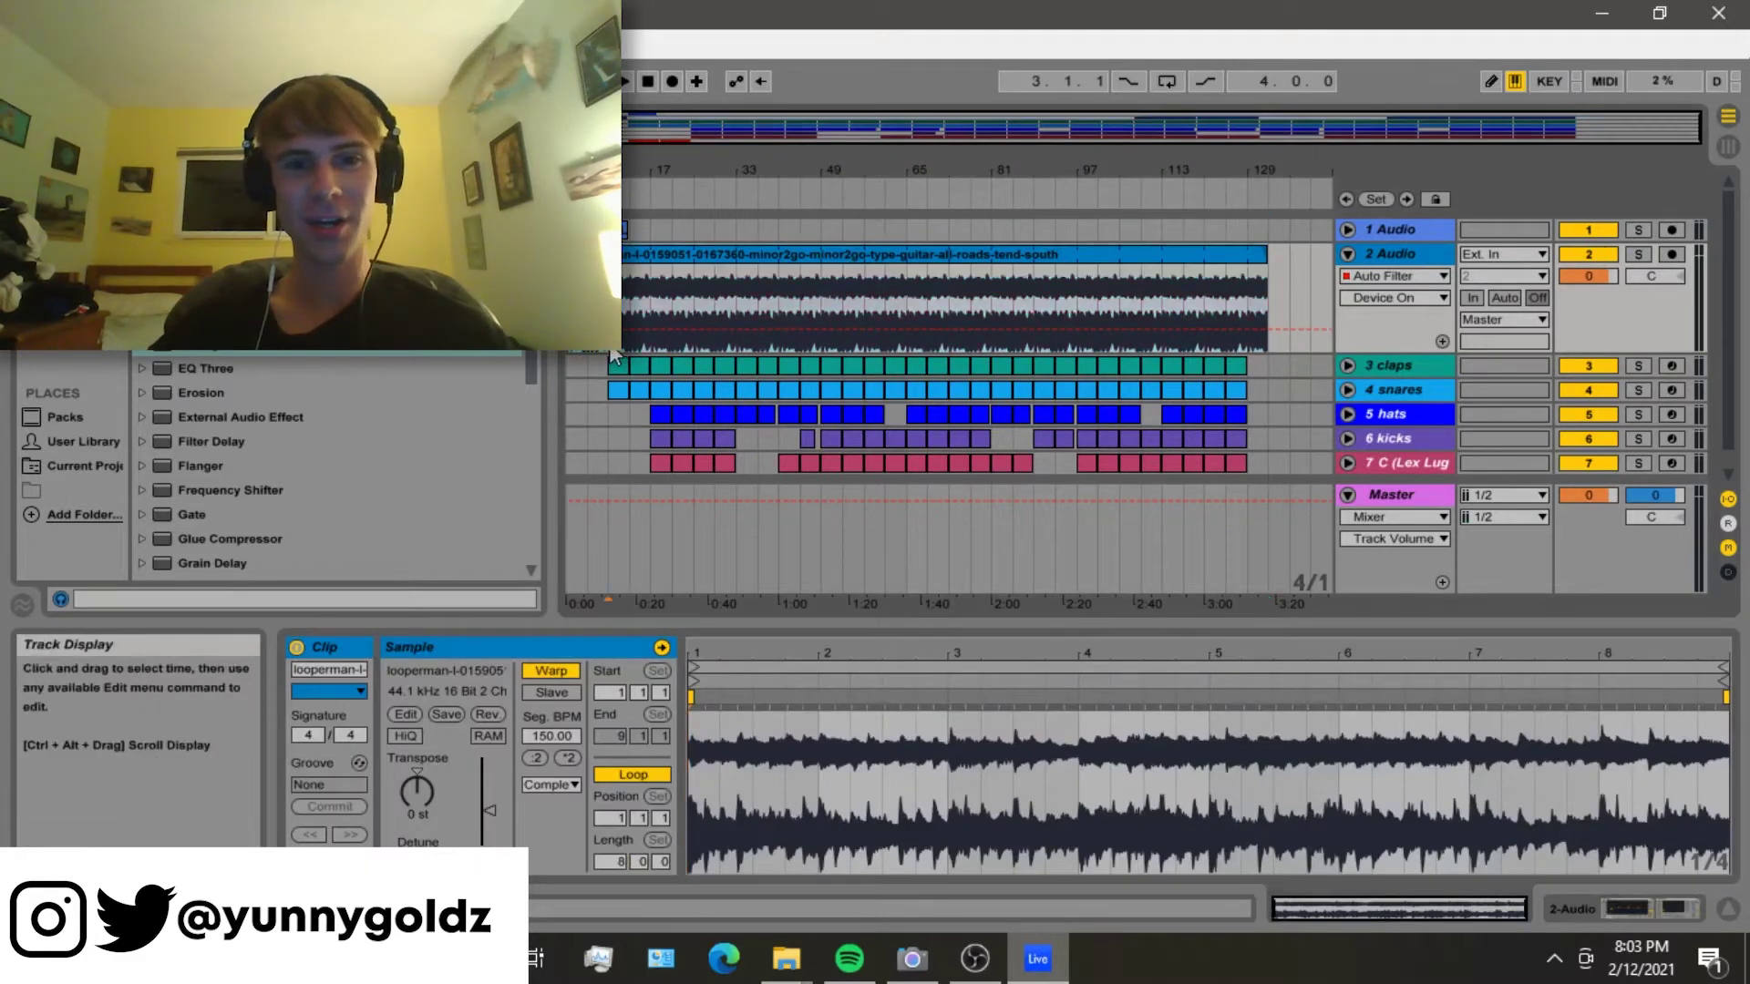
left_click(1347, 253)
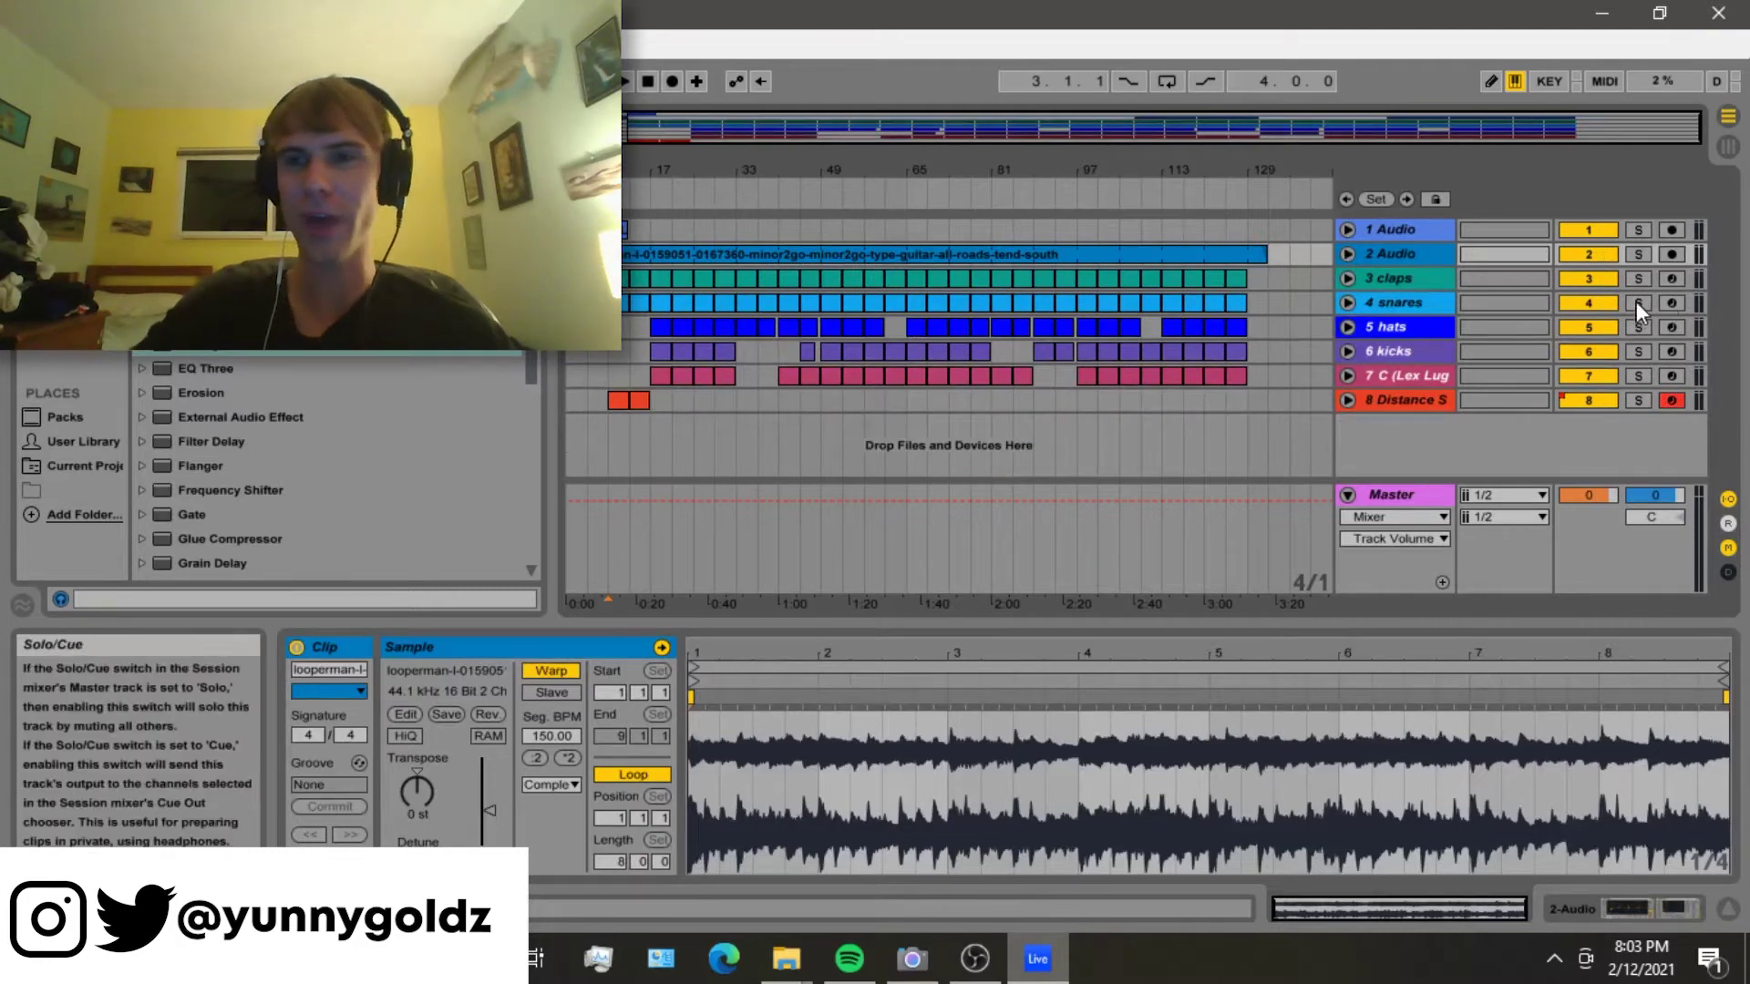
- Unfold the claps track, show its drum rack, and fold the track again
left_click(1348, 278)
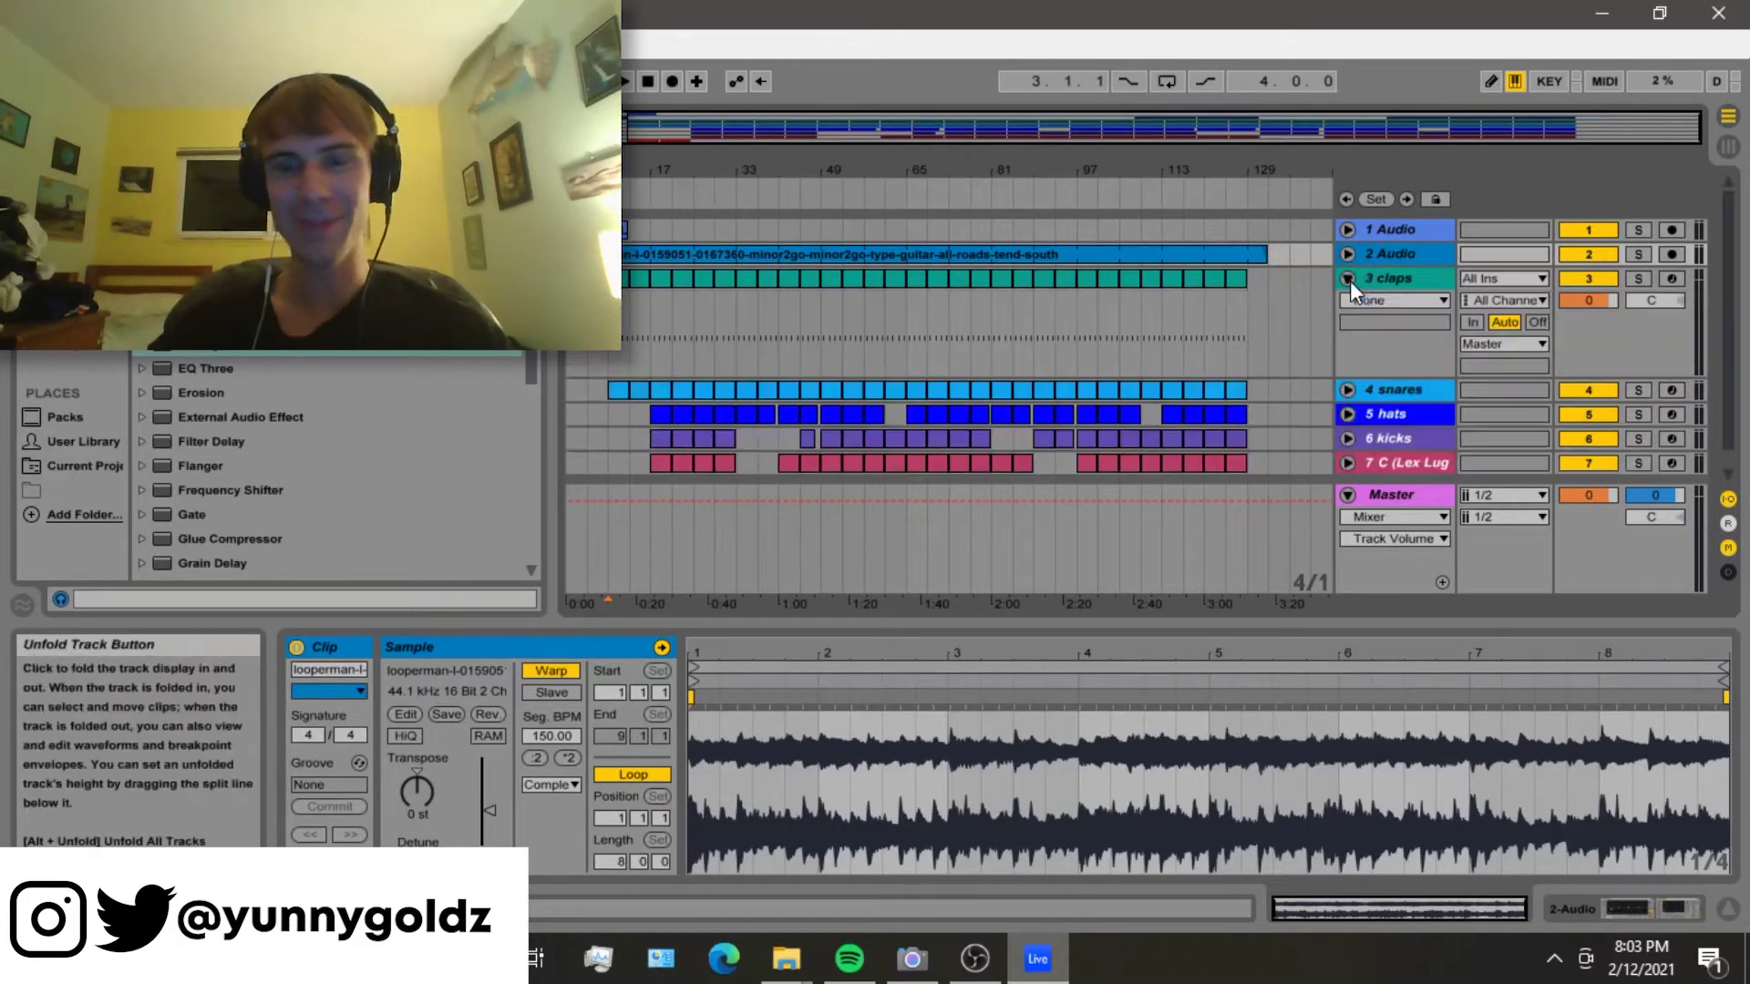
left_click(1380, 285)
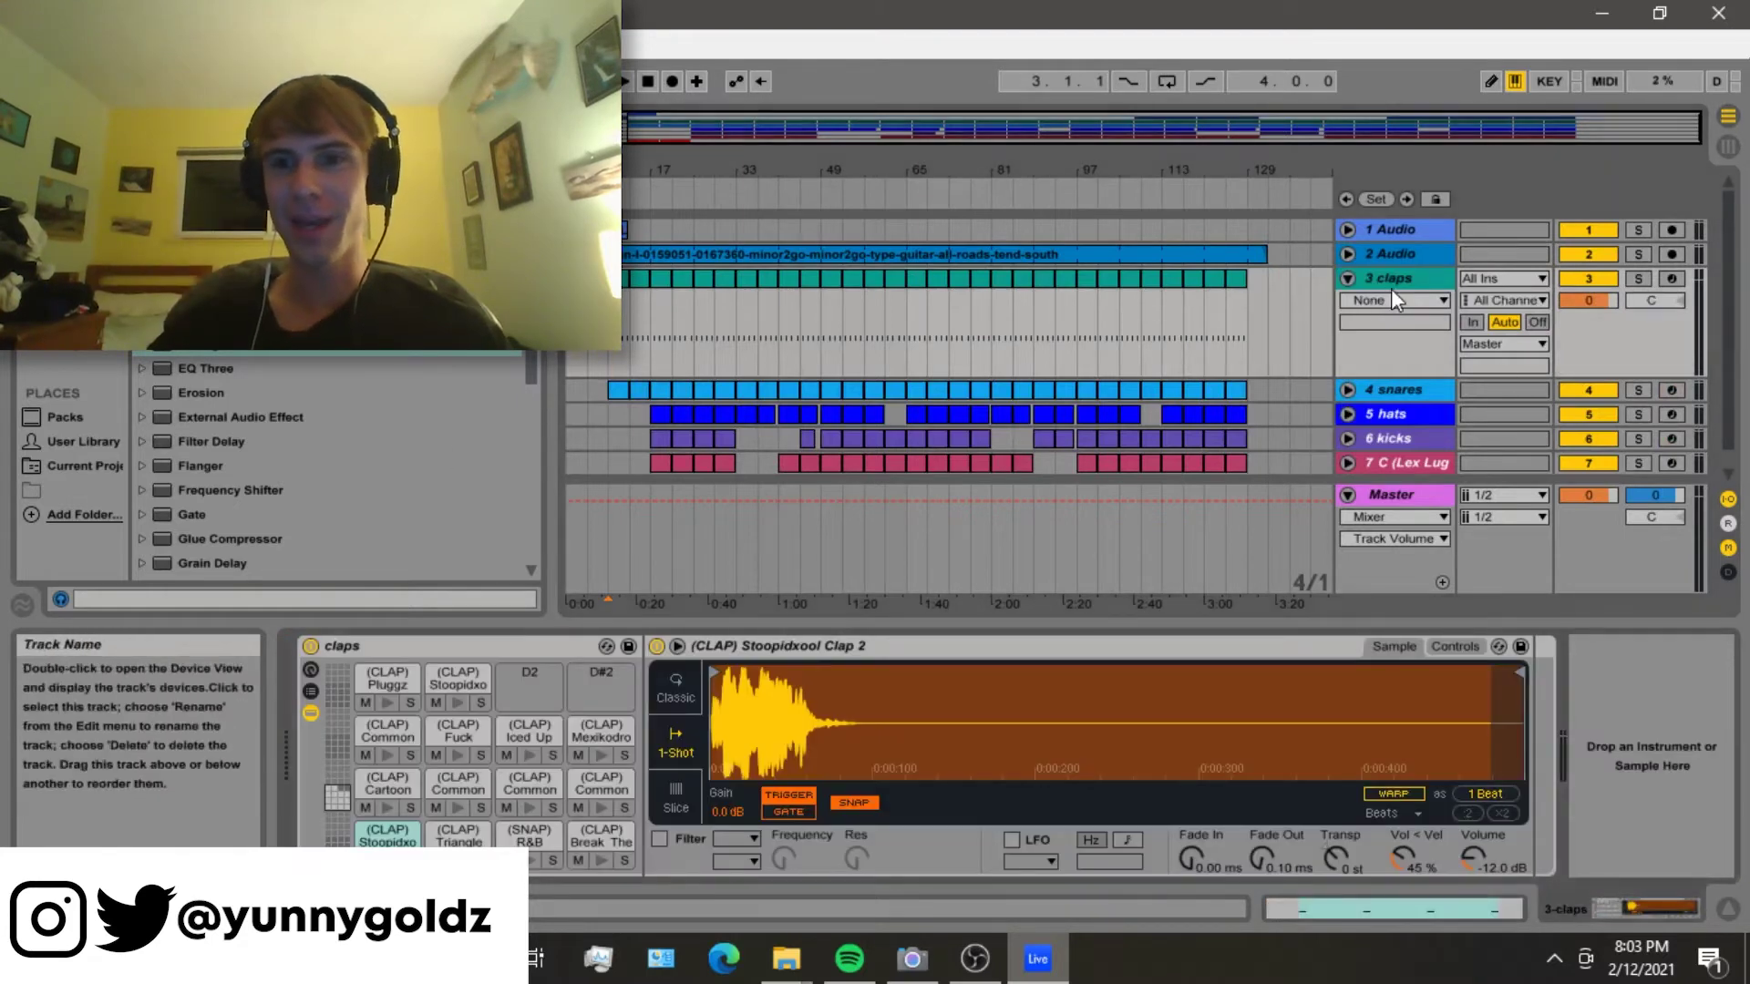
key("ctrl+z")
left_click(1631, 369)
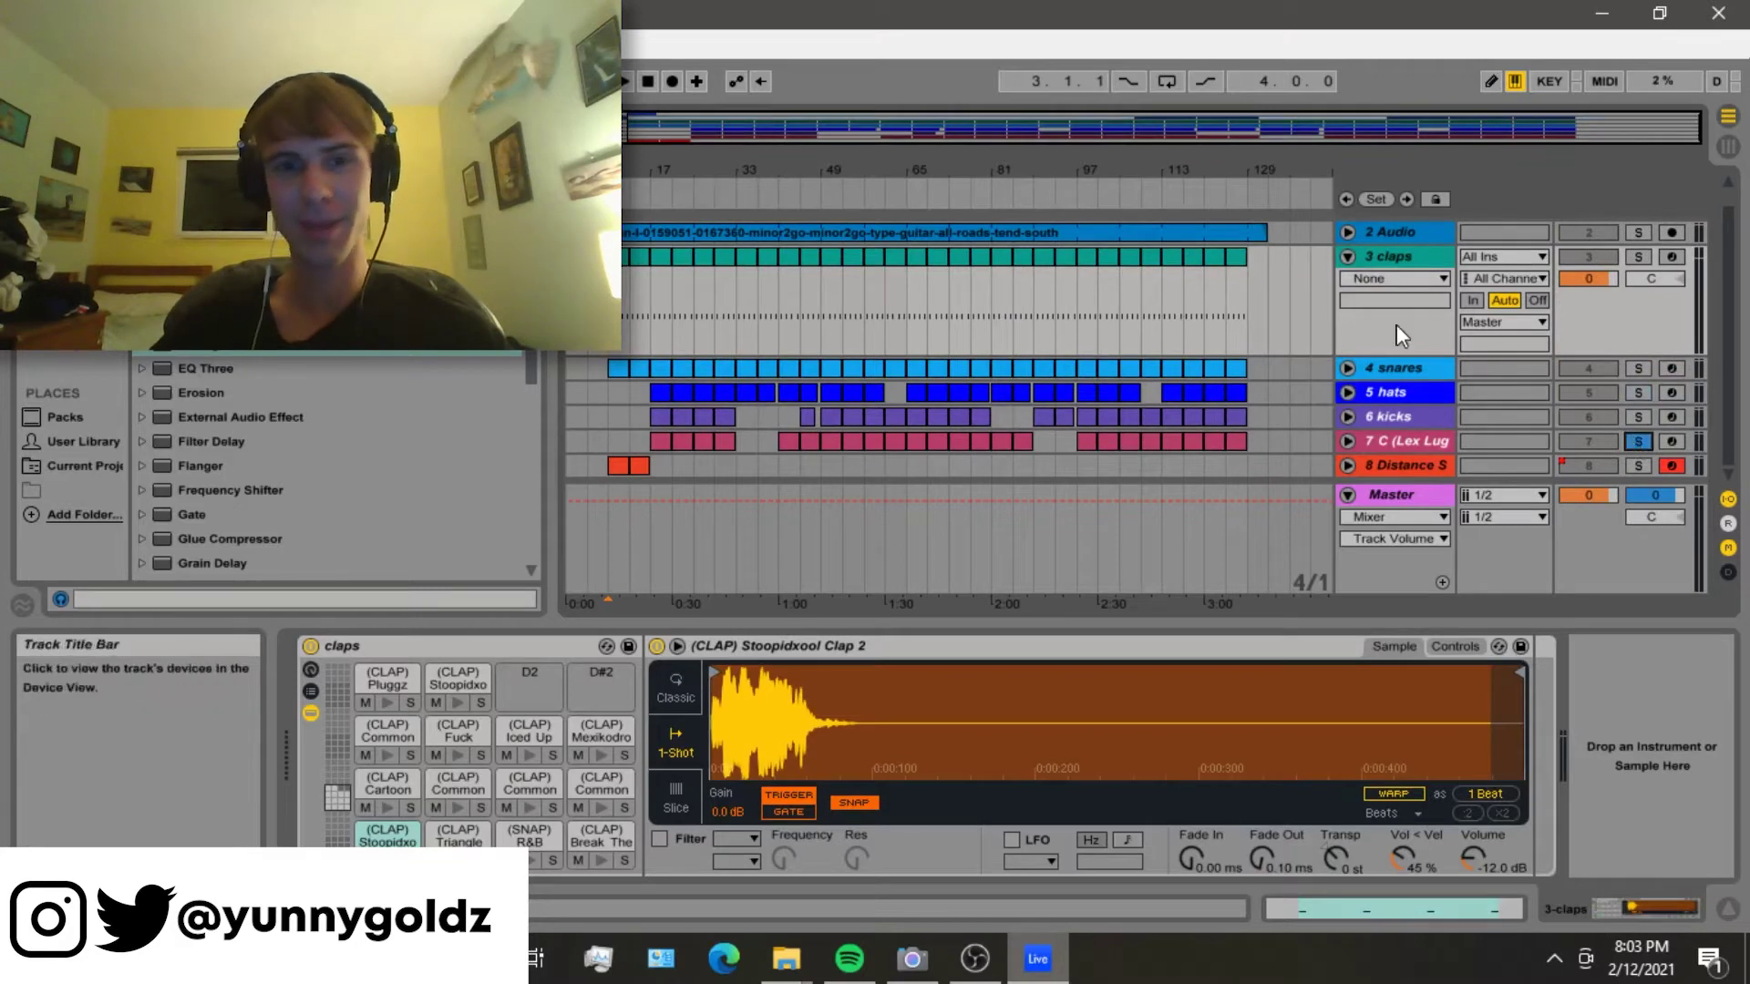
left_click(1345, 257)
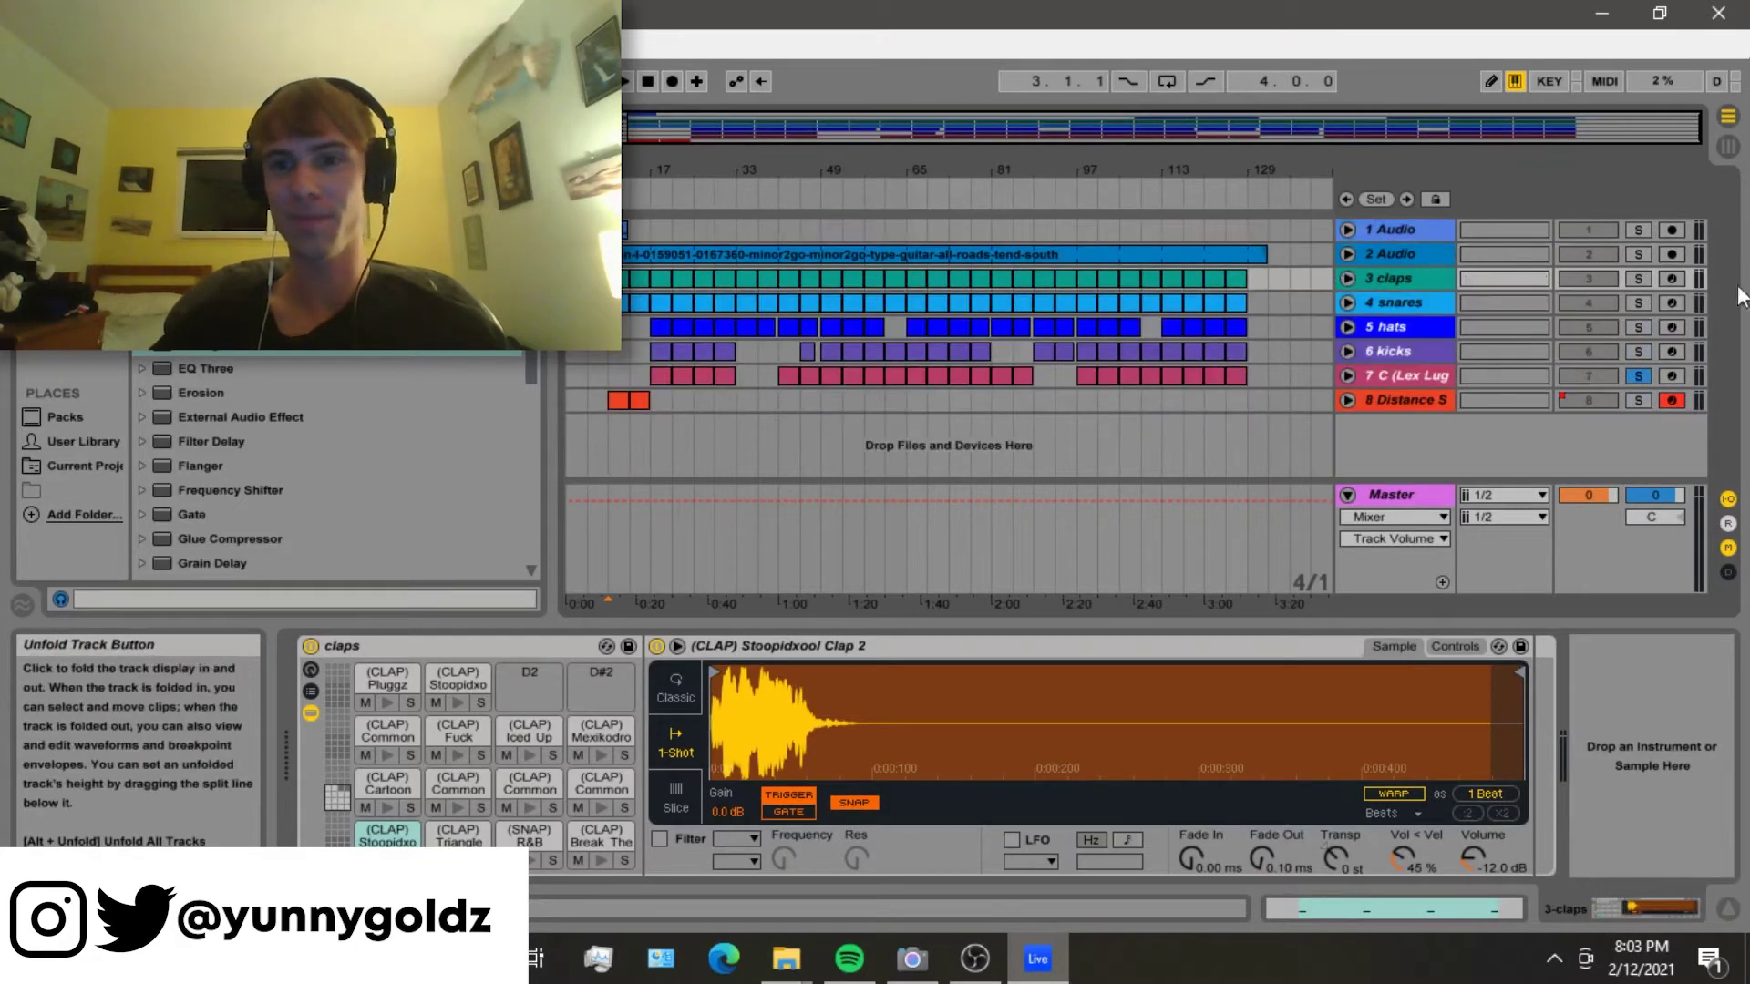
- Solo the 2 Audio track and play the guitar loop while examining the low cut in its EQ Eight
left_click(1629, 283)
left_click(1381, 254)
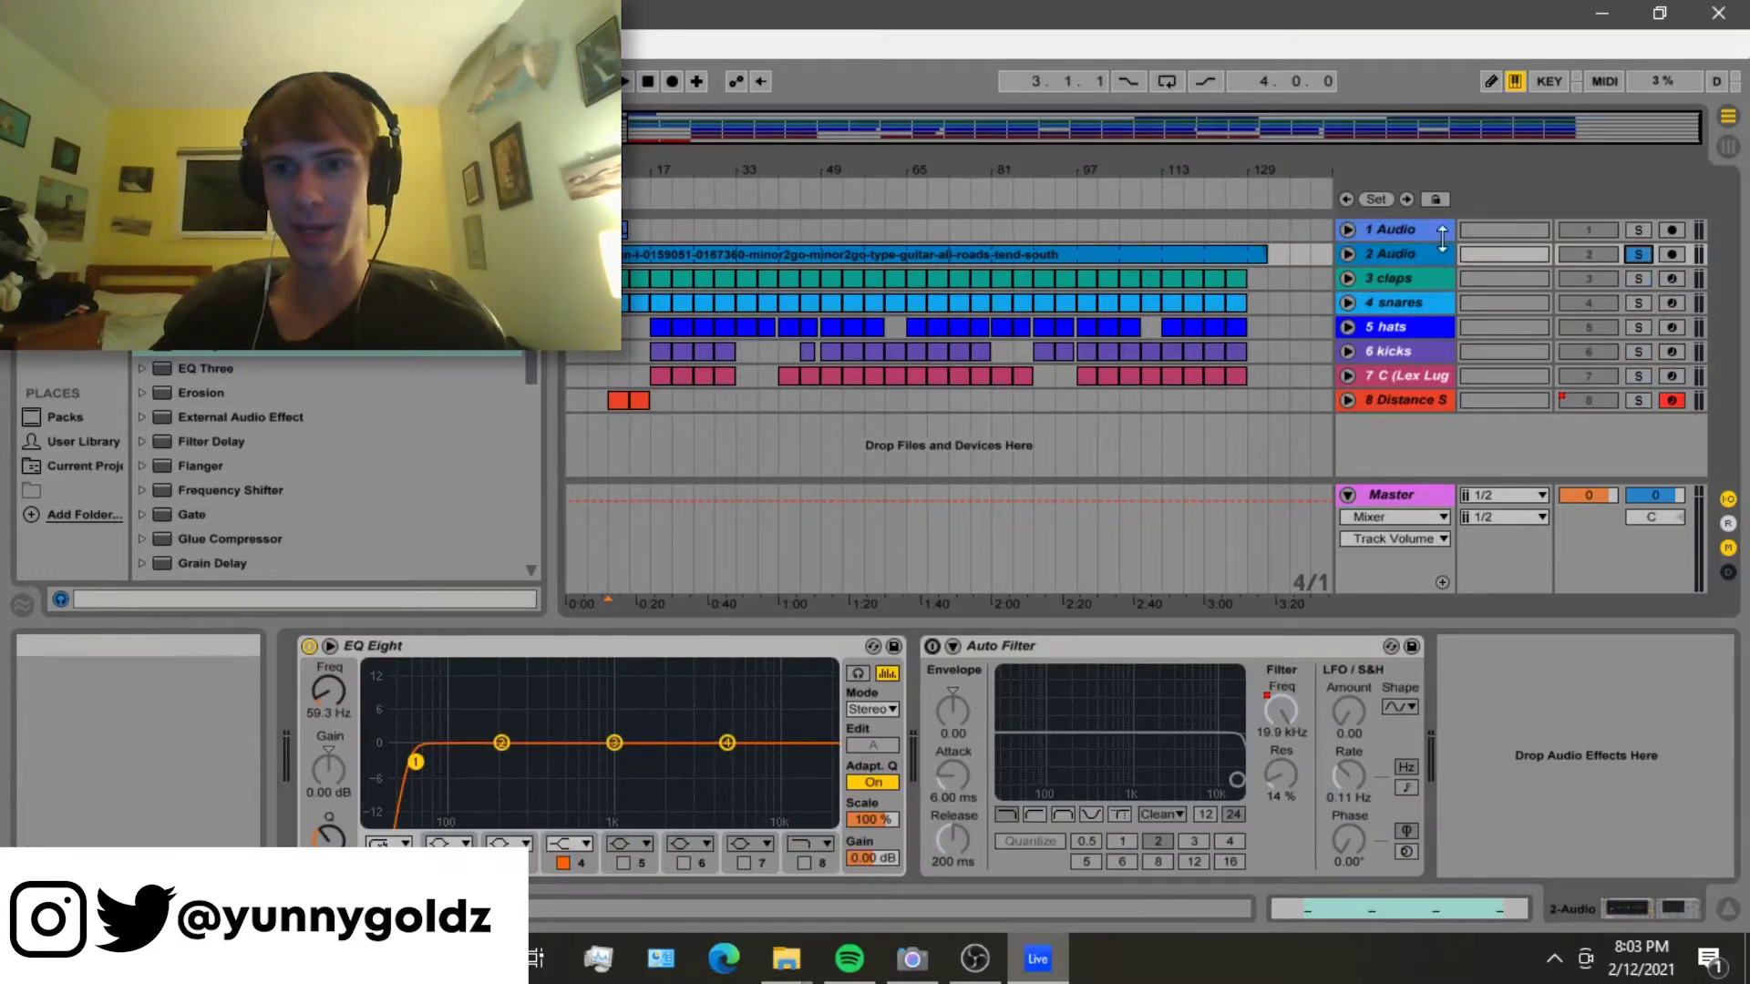
left_click(1638, 254)
key("space")
left_click(429, 765)
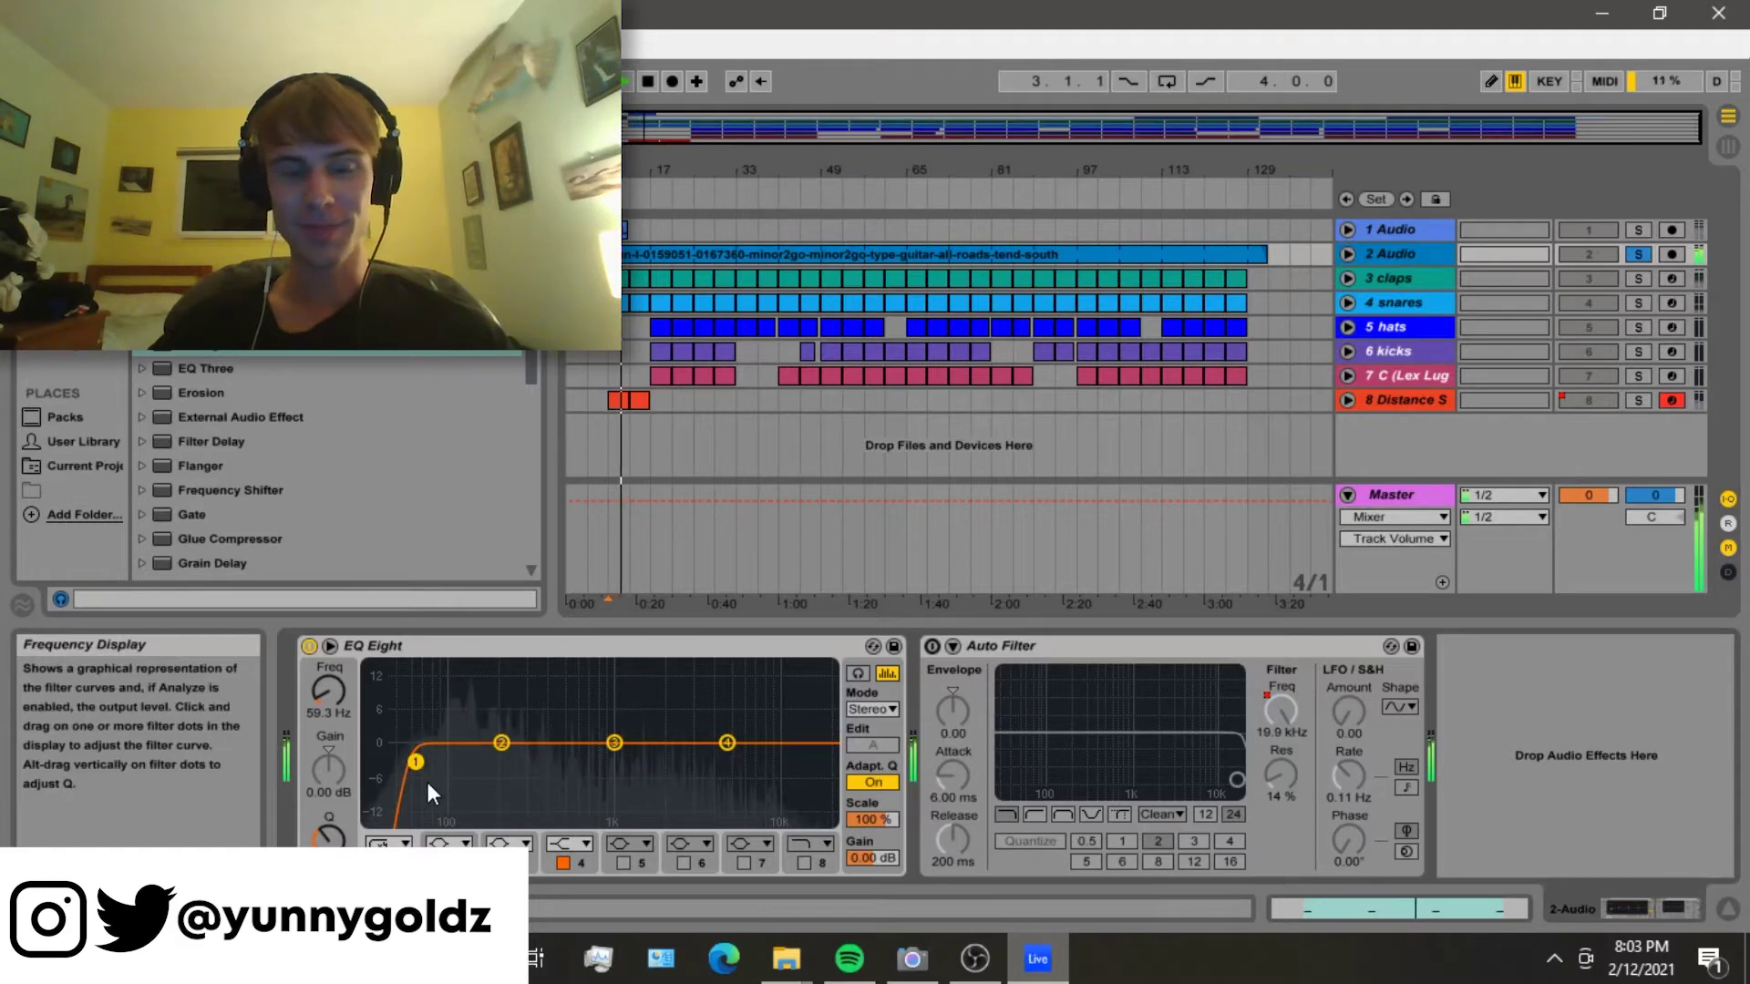
- Turn the Auto Filter on the 2 Audio track back on, unfold the track, and stop playback
left_click(930, 645)
left_click(1348, 253)
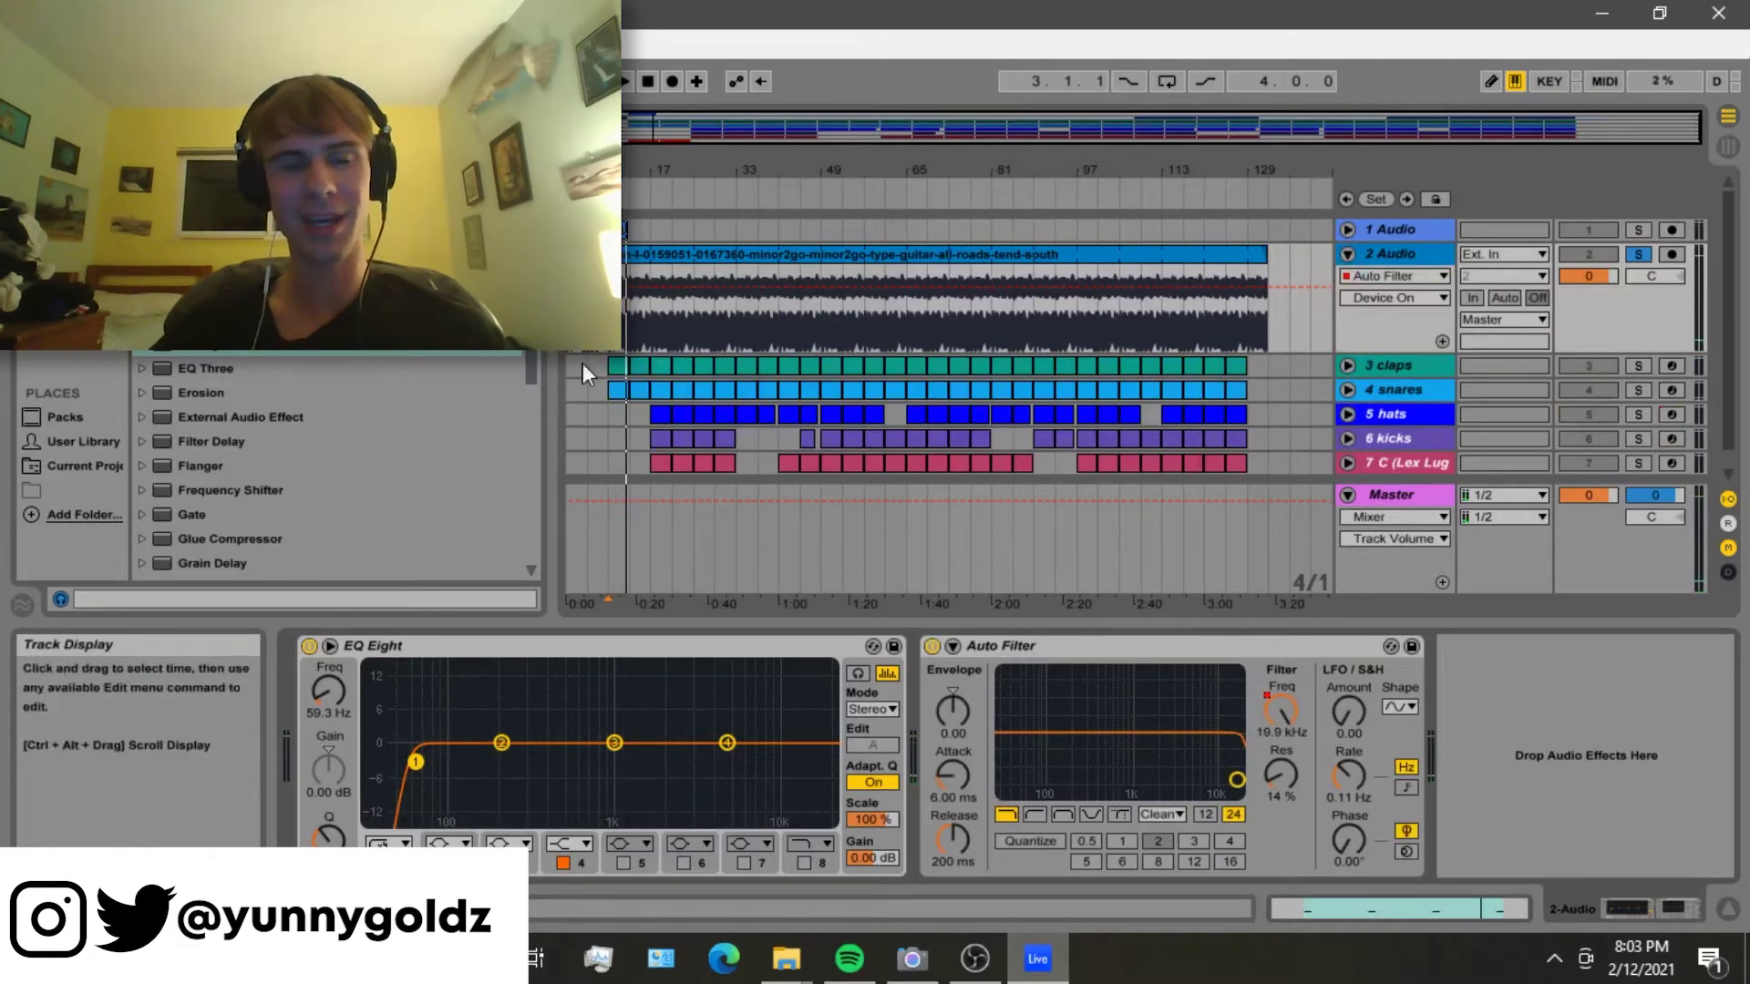
key("space")
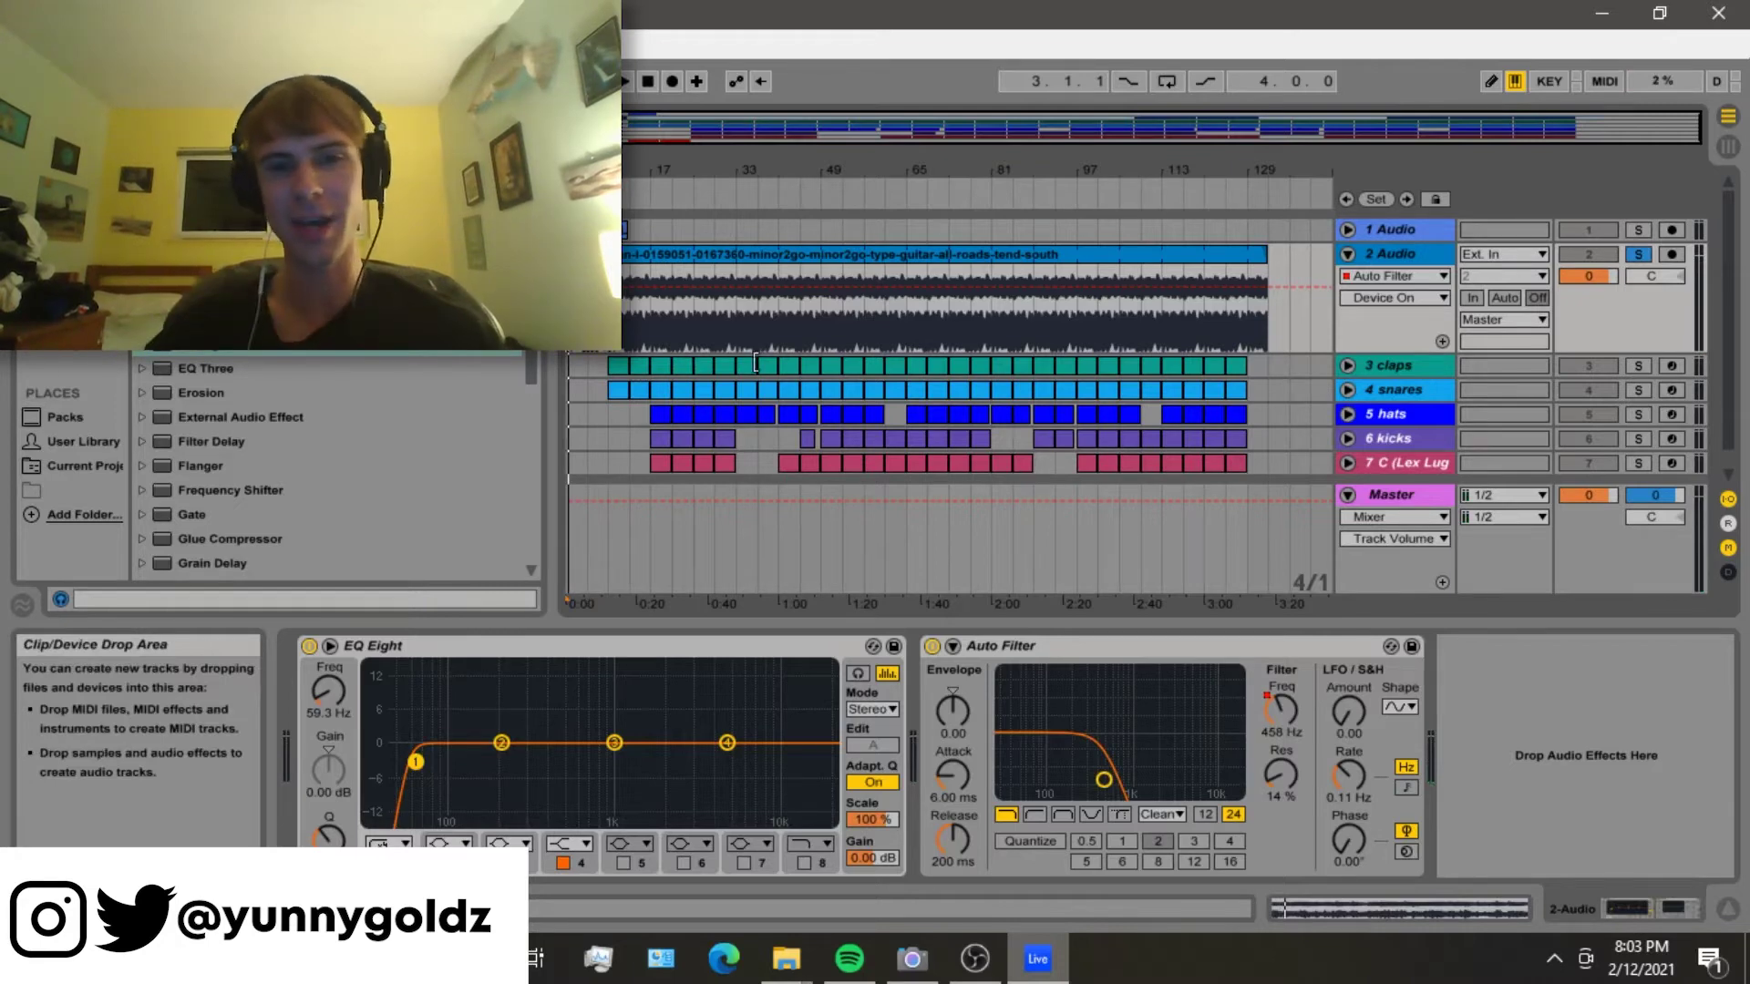
left_click(593, 347)
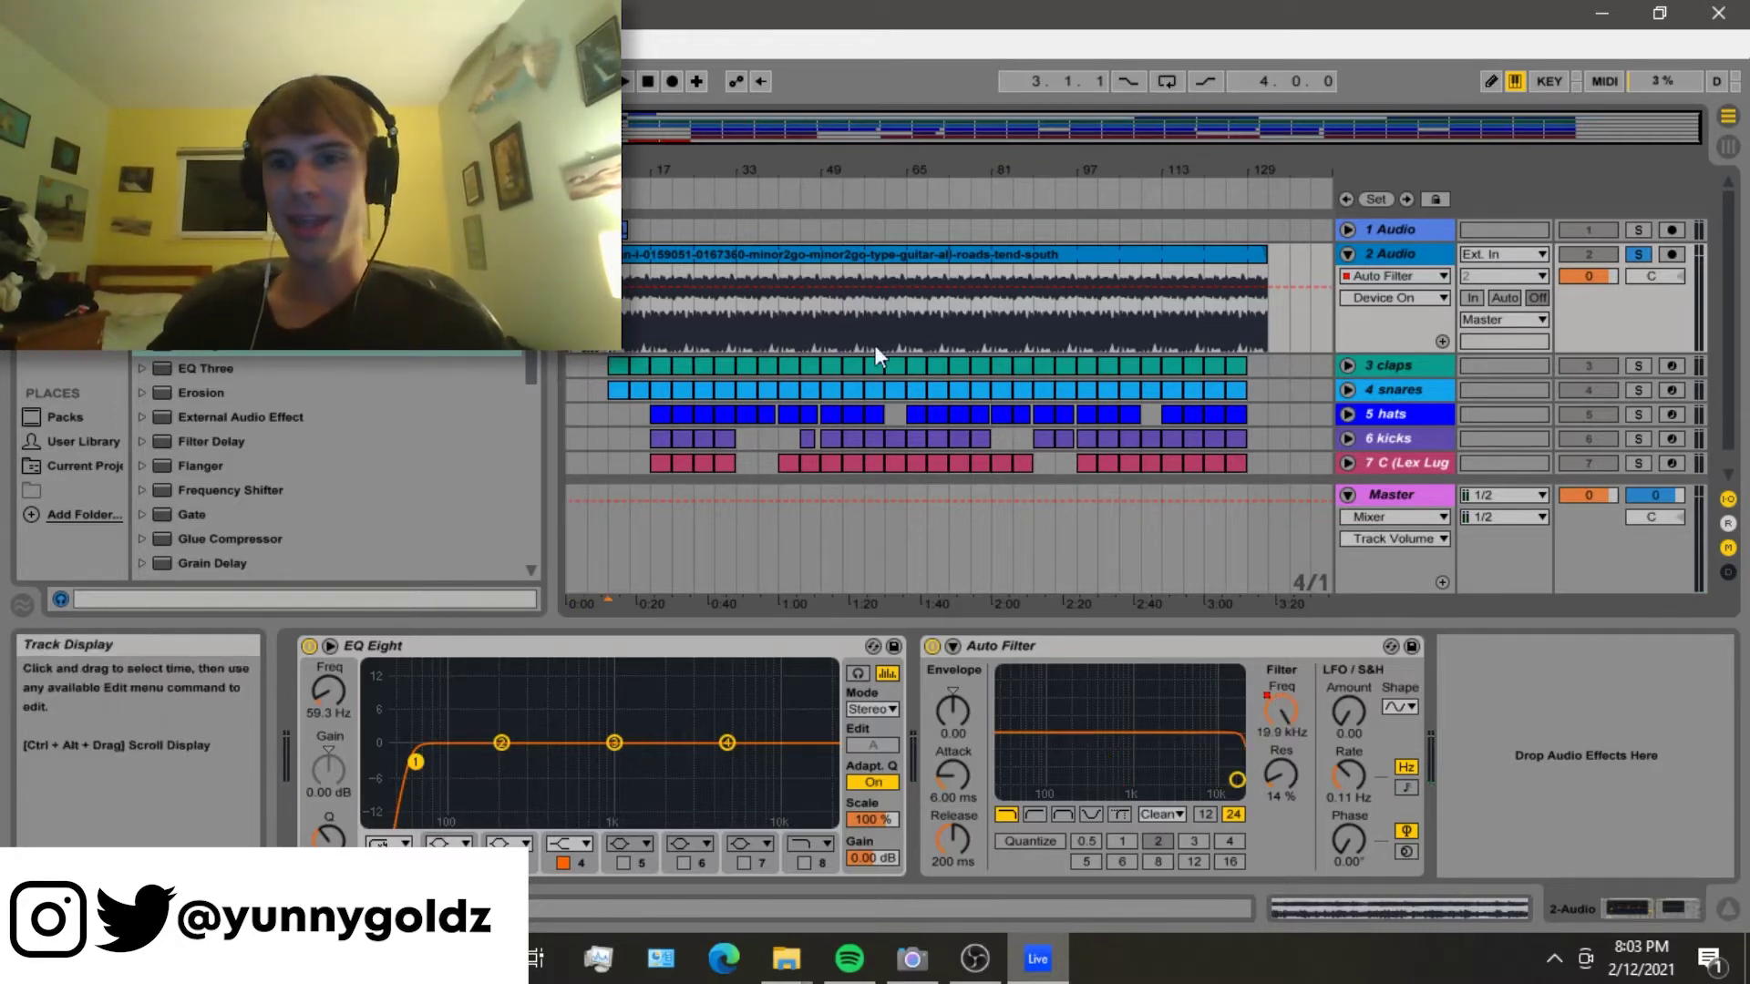
- Solo the claps and snares tracks in place of 2 Audio, play them, and unfold both tracks
left_click(1637, 254)
scroll(1633, 265, "down", 1)
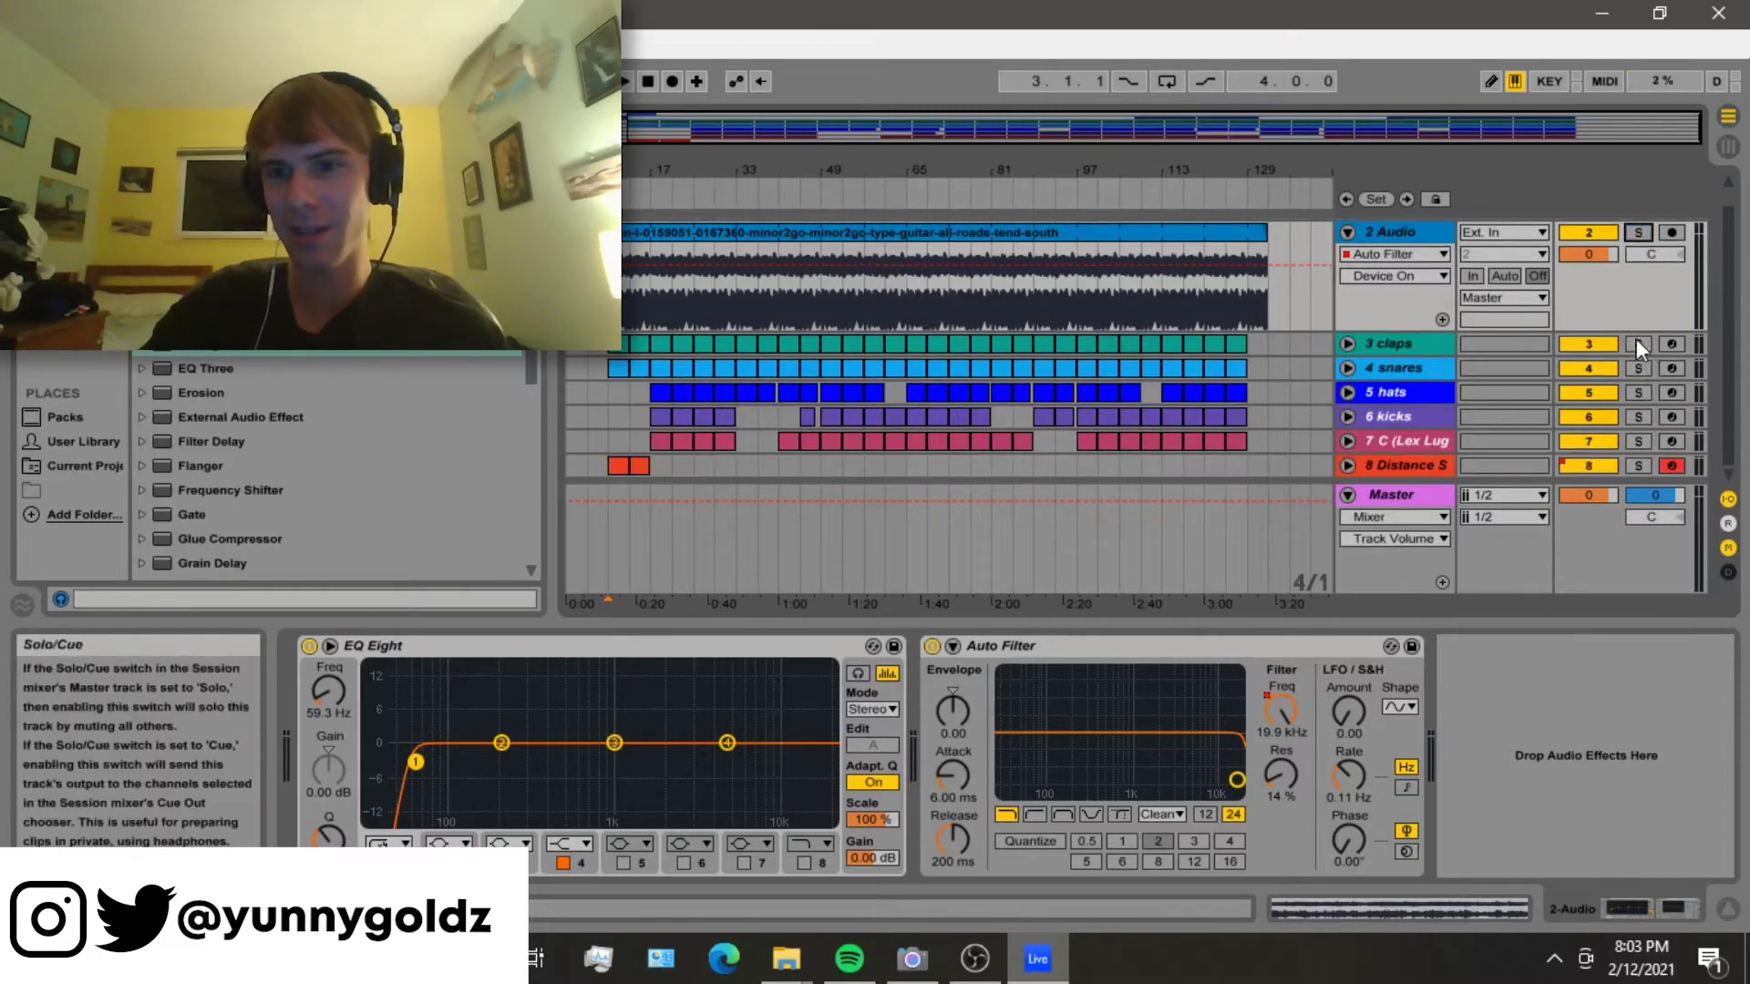
left_click_drag(1636, 344, 1631, 367)
key("space")
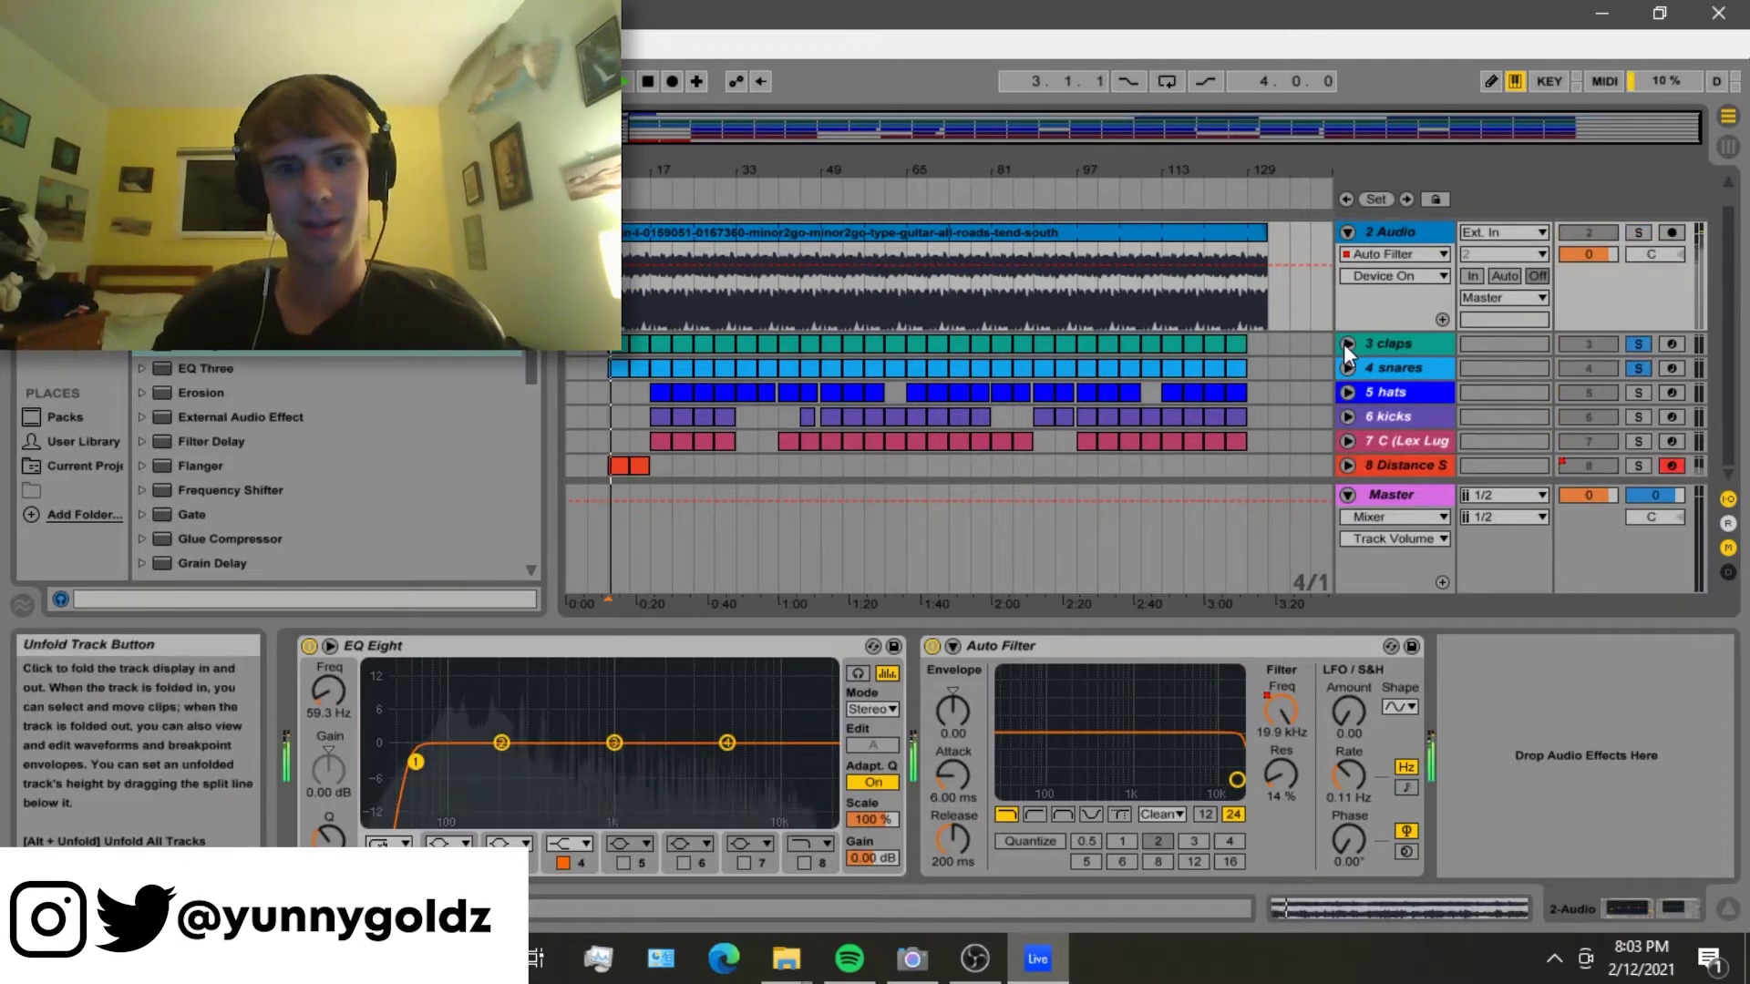
left_click(1346, 343)
left_click(1347, 453)
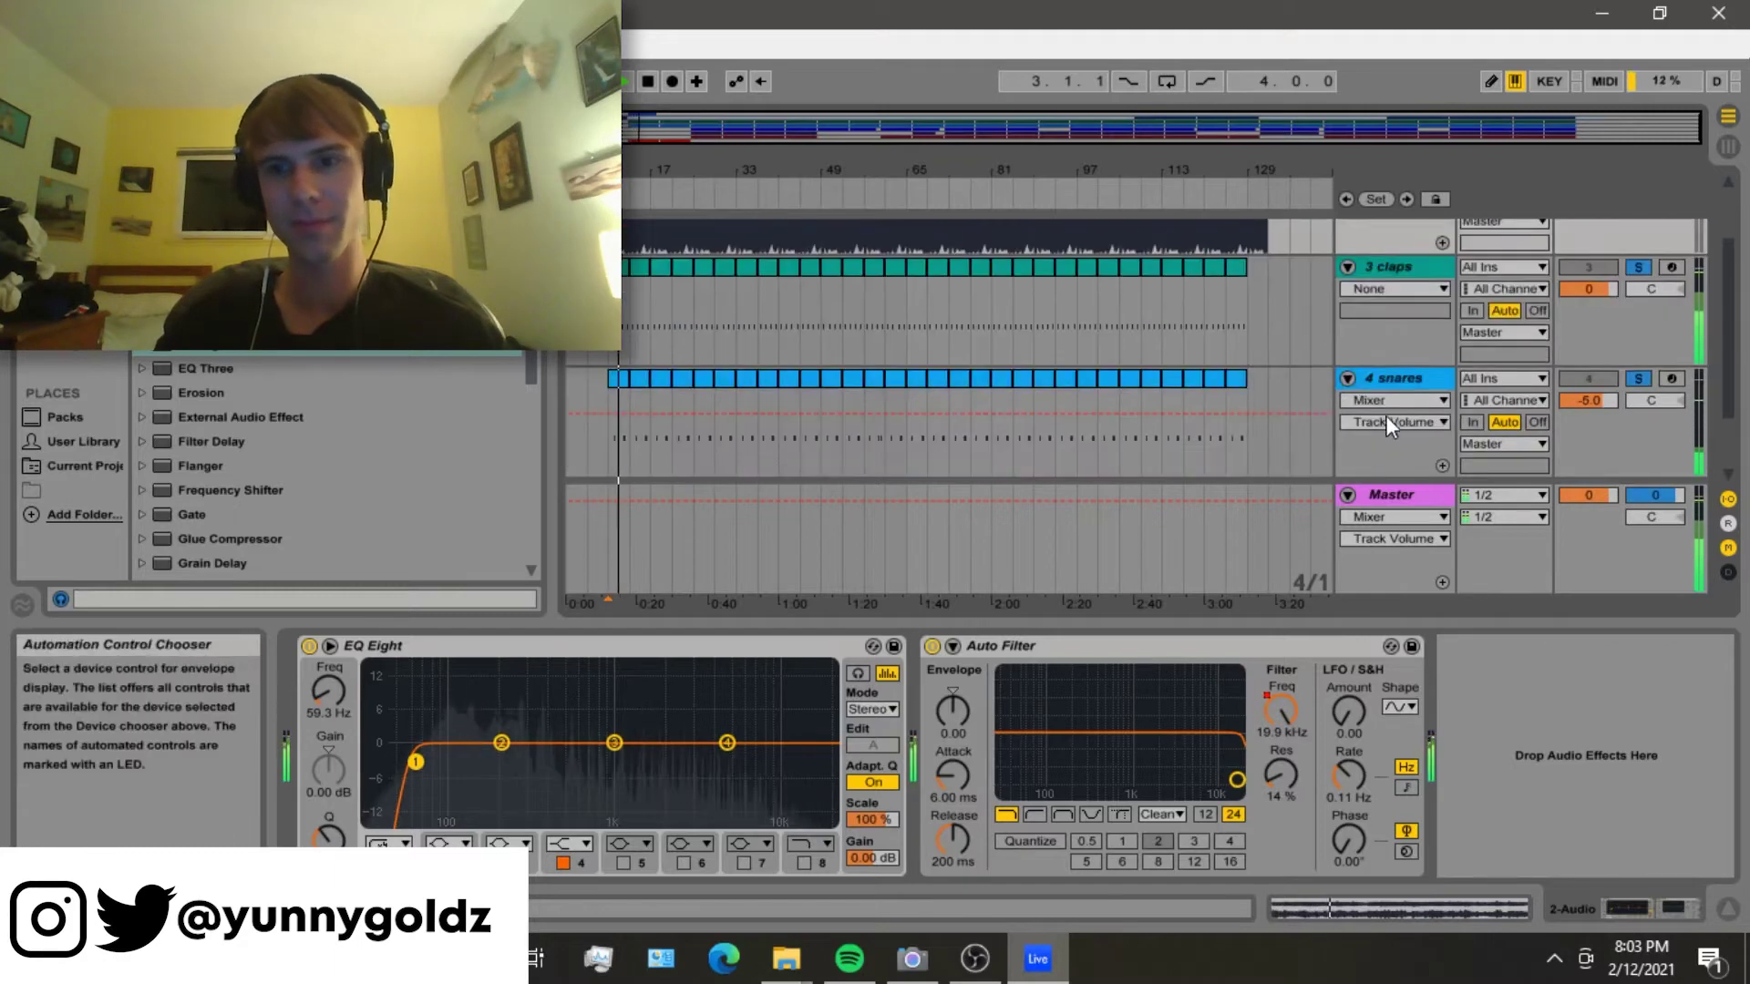
- Show the snares track's drum rack, and take the claps and snares tracks off solo
left_click(1401, 379)
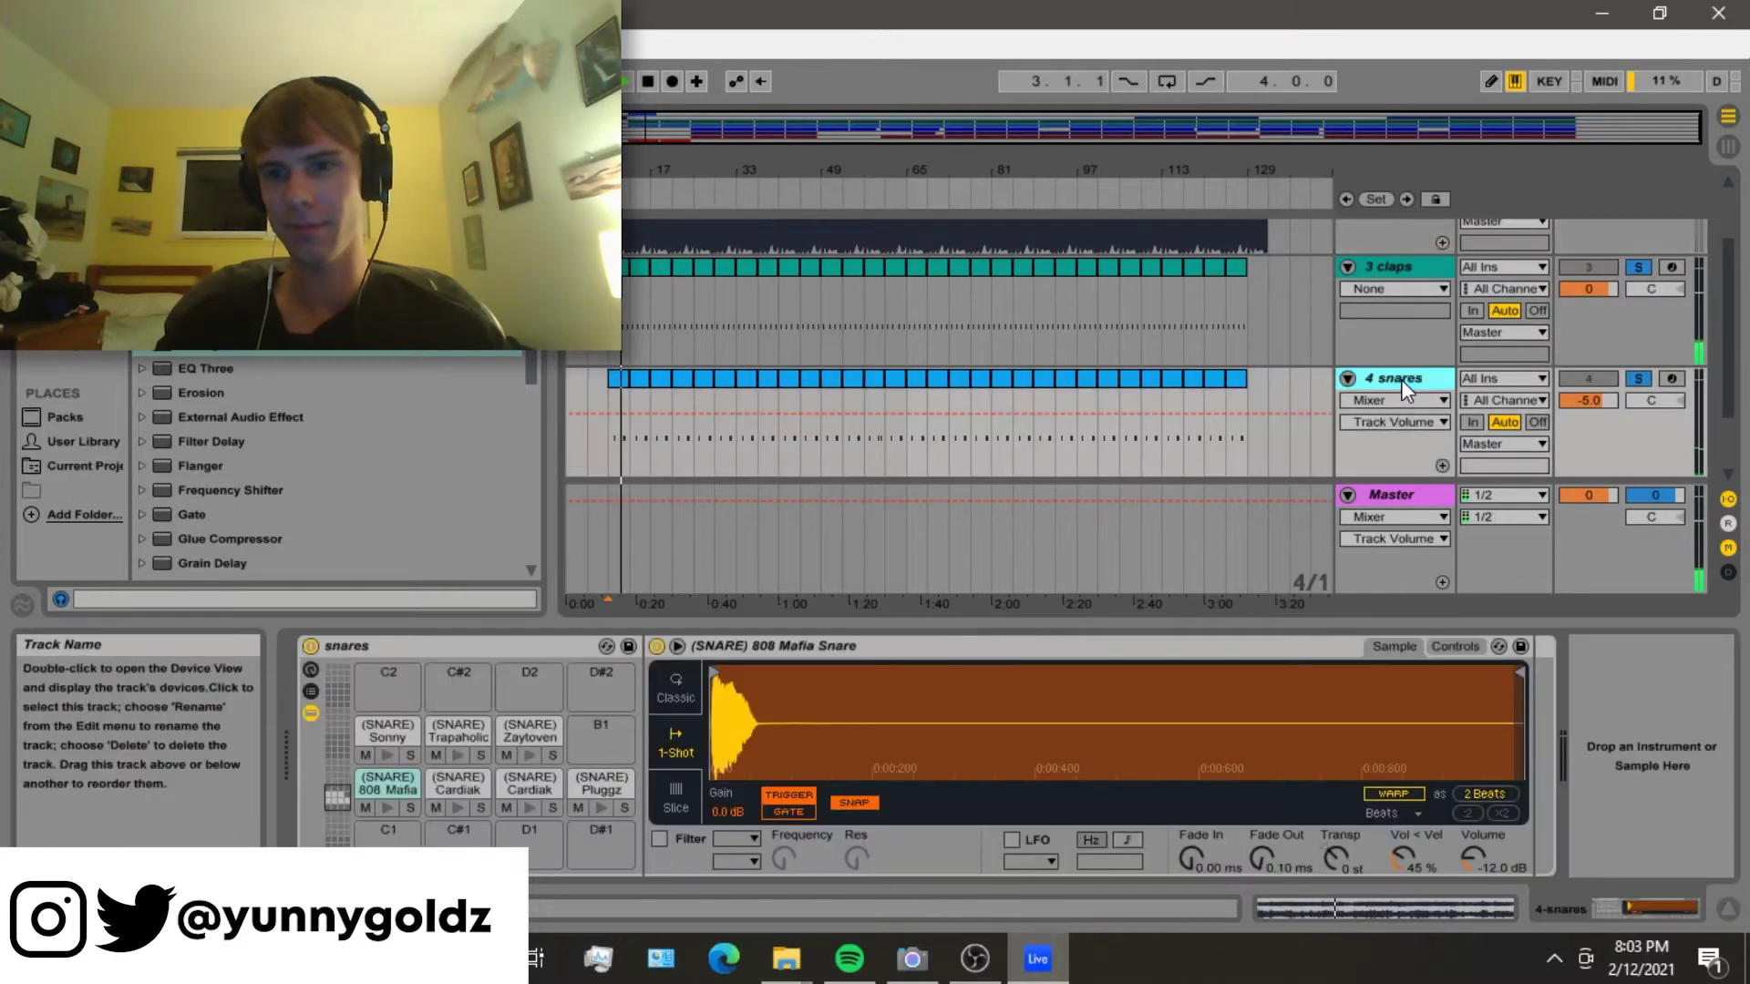
left_click(1646, 269)
scroll(1549, 347, "up", 4)
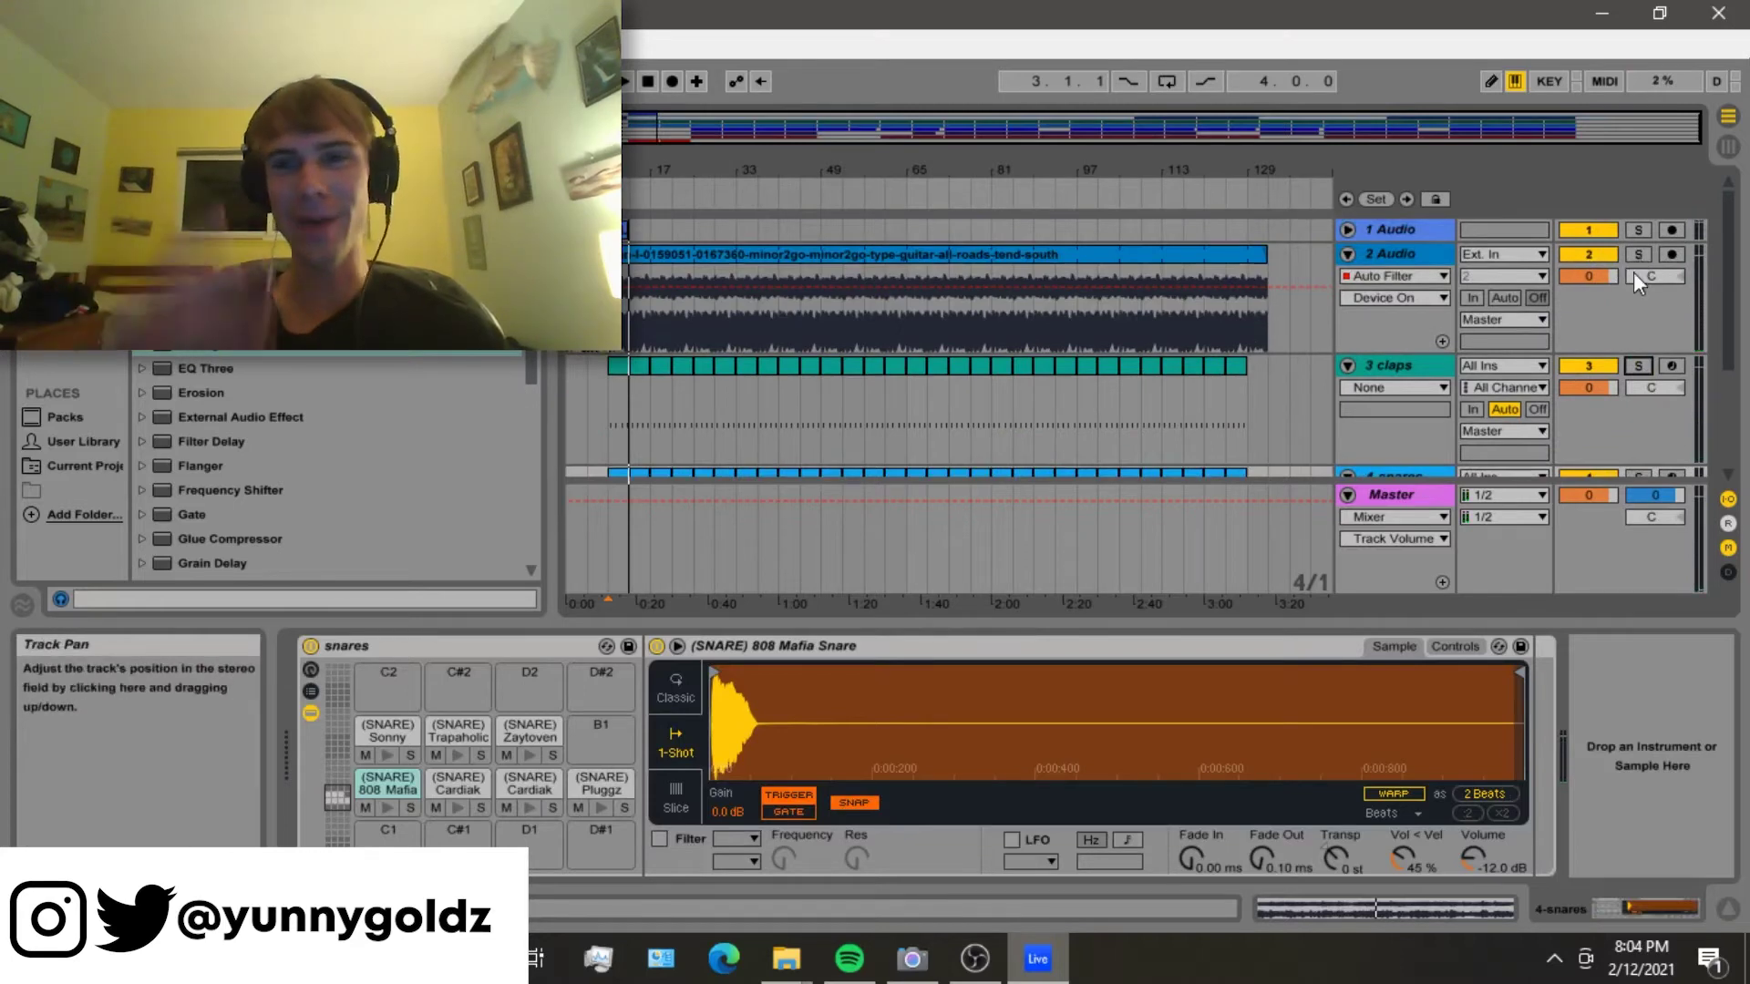
- Play the beat with no track soloed, fold the 2 Audio track, and stop playback
left_click(1637, 259)
left_click(1637, 259)
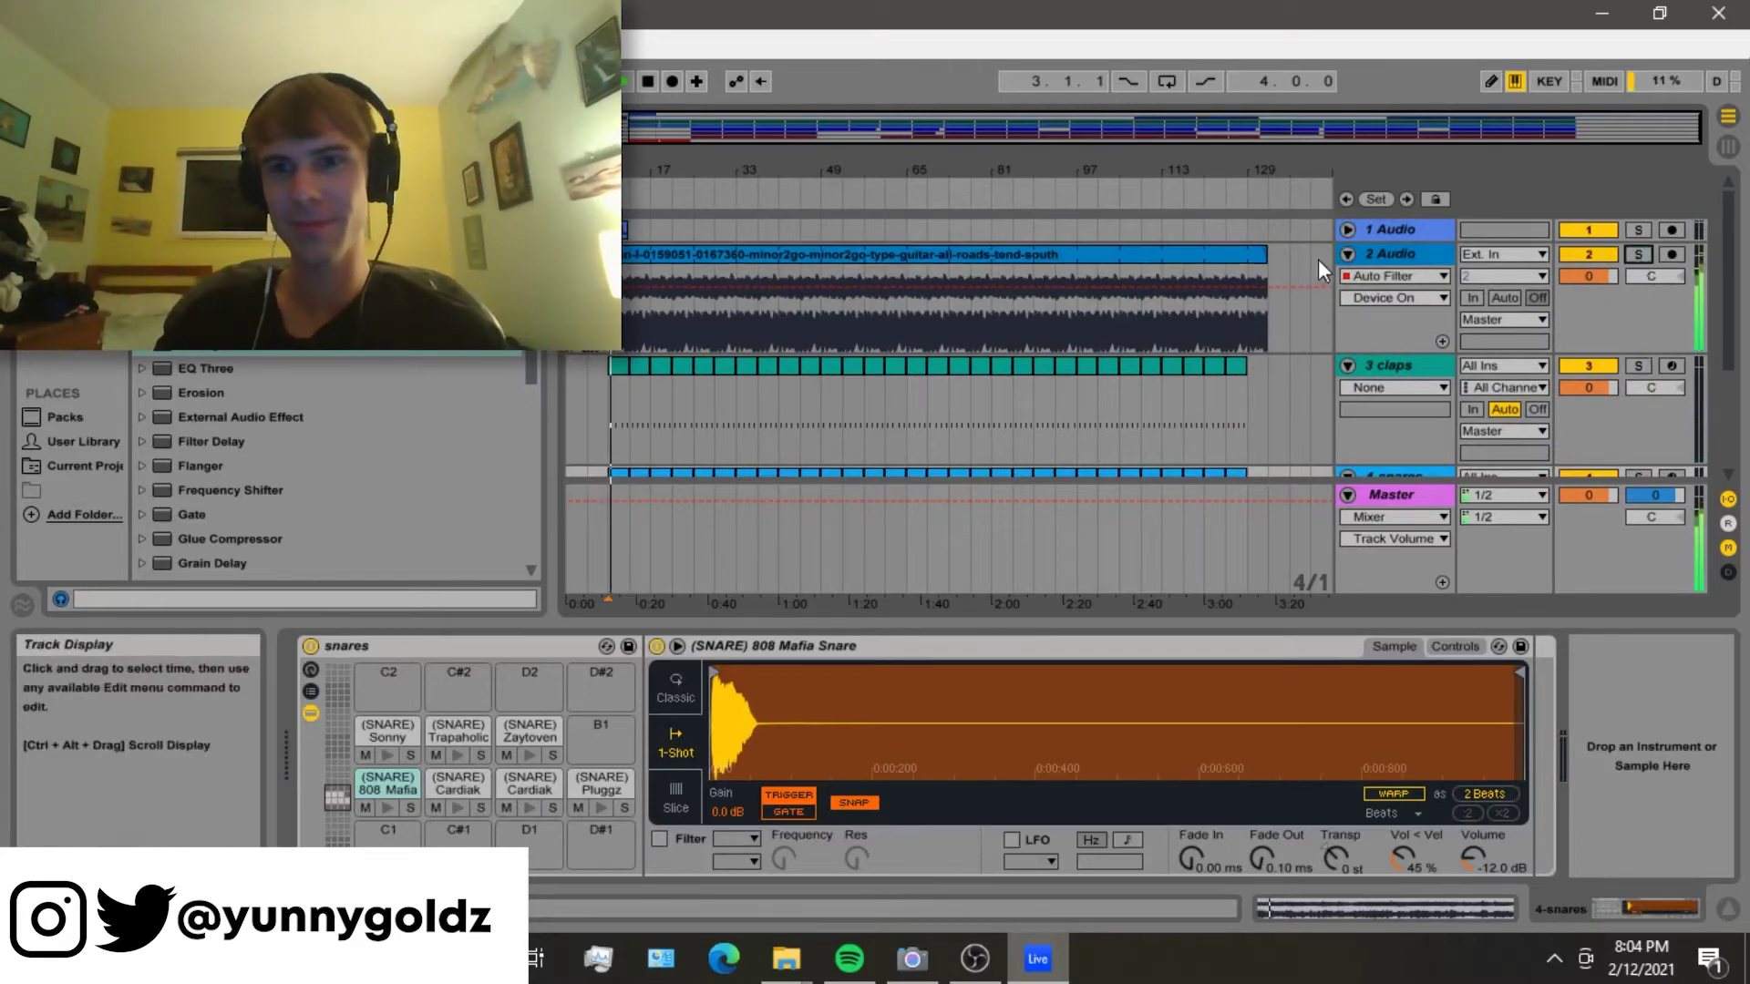
left_click(1346, 256)
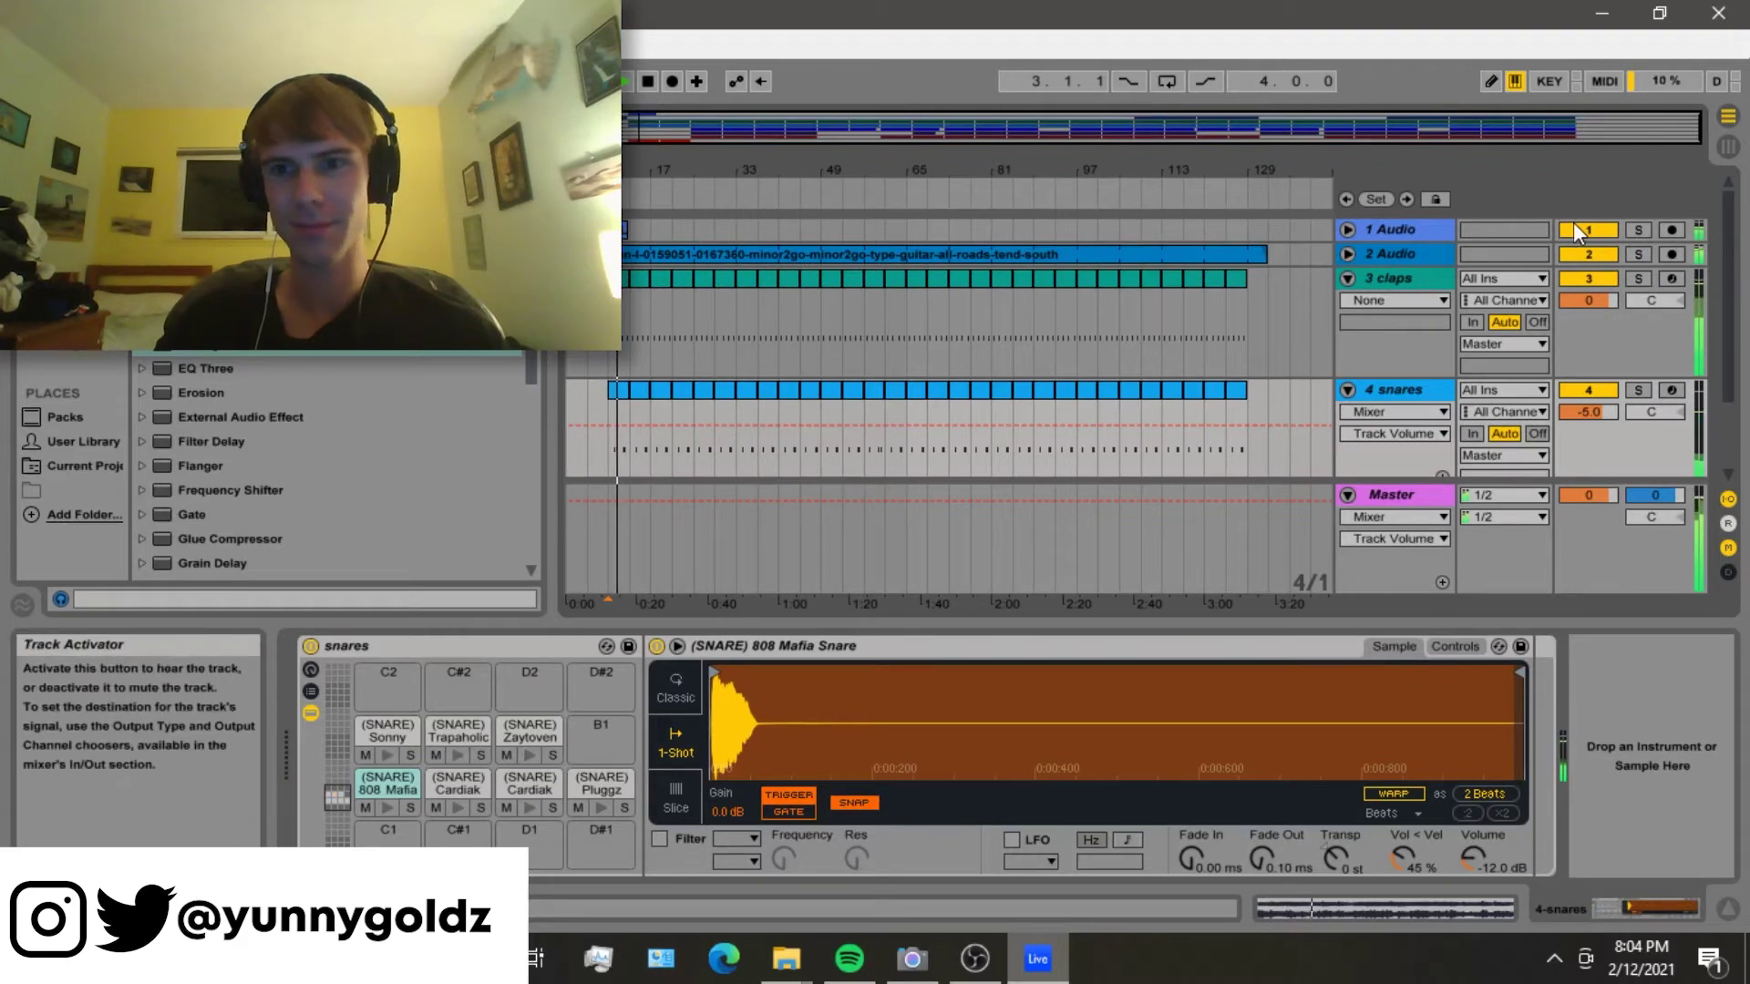
key("space")
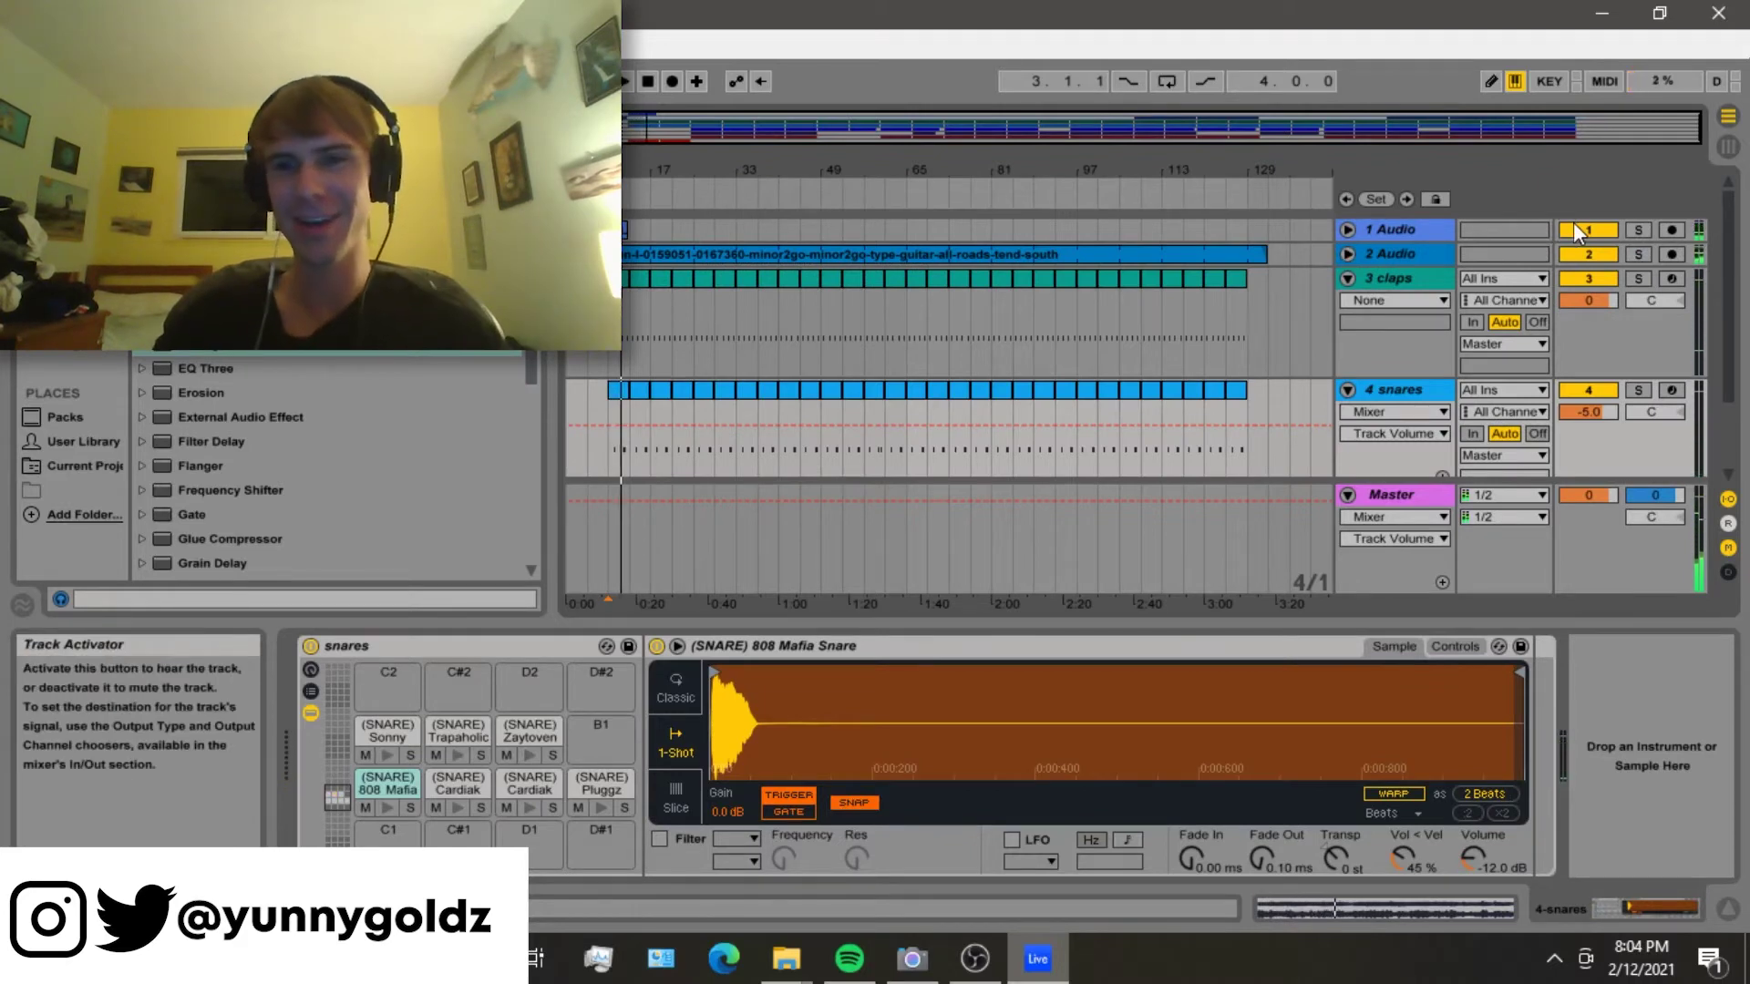
- Mute the 1 Audio track, play the beat again, and fold the claps track
left_click(1590, 226)
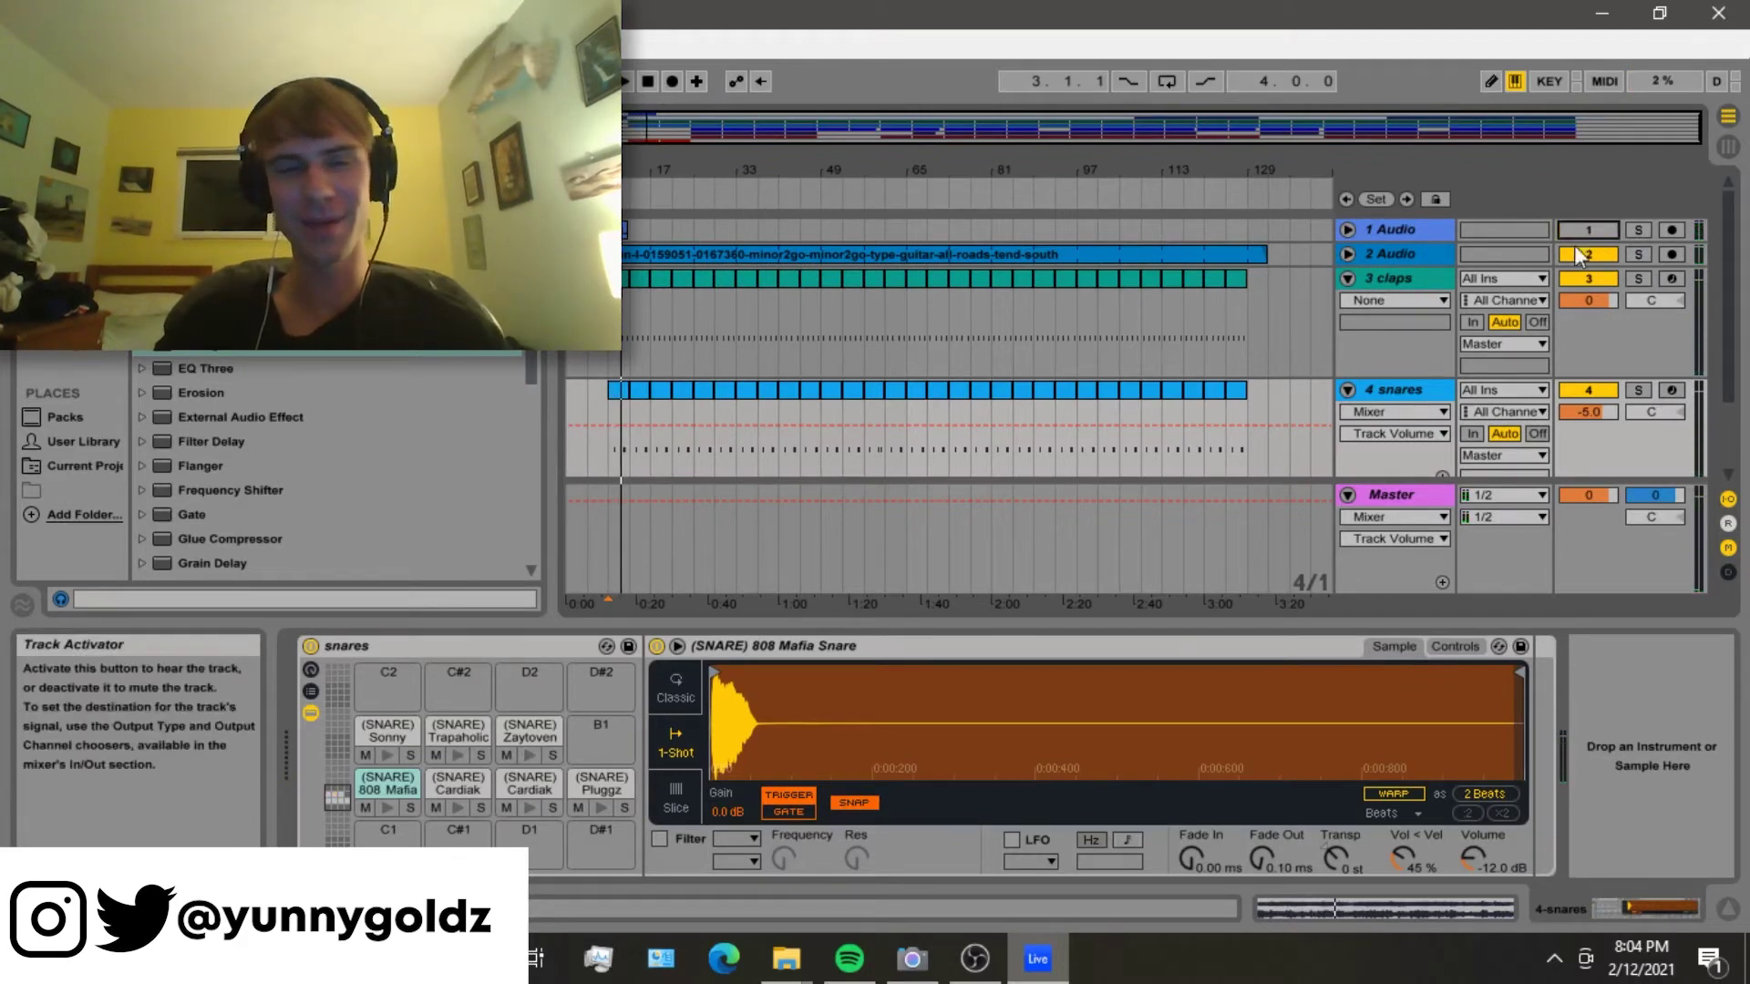
key("space")
left_click(1349, 279)
scroll(601, 370, "down", 1)
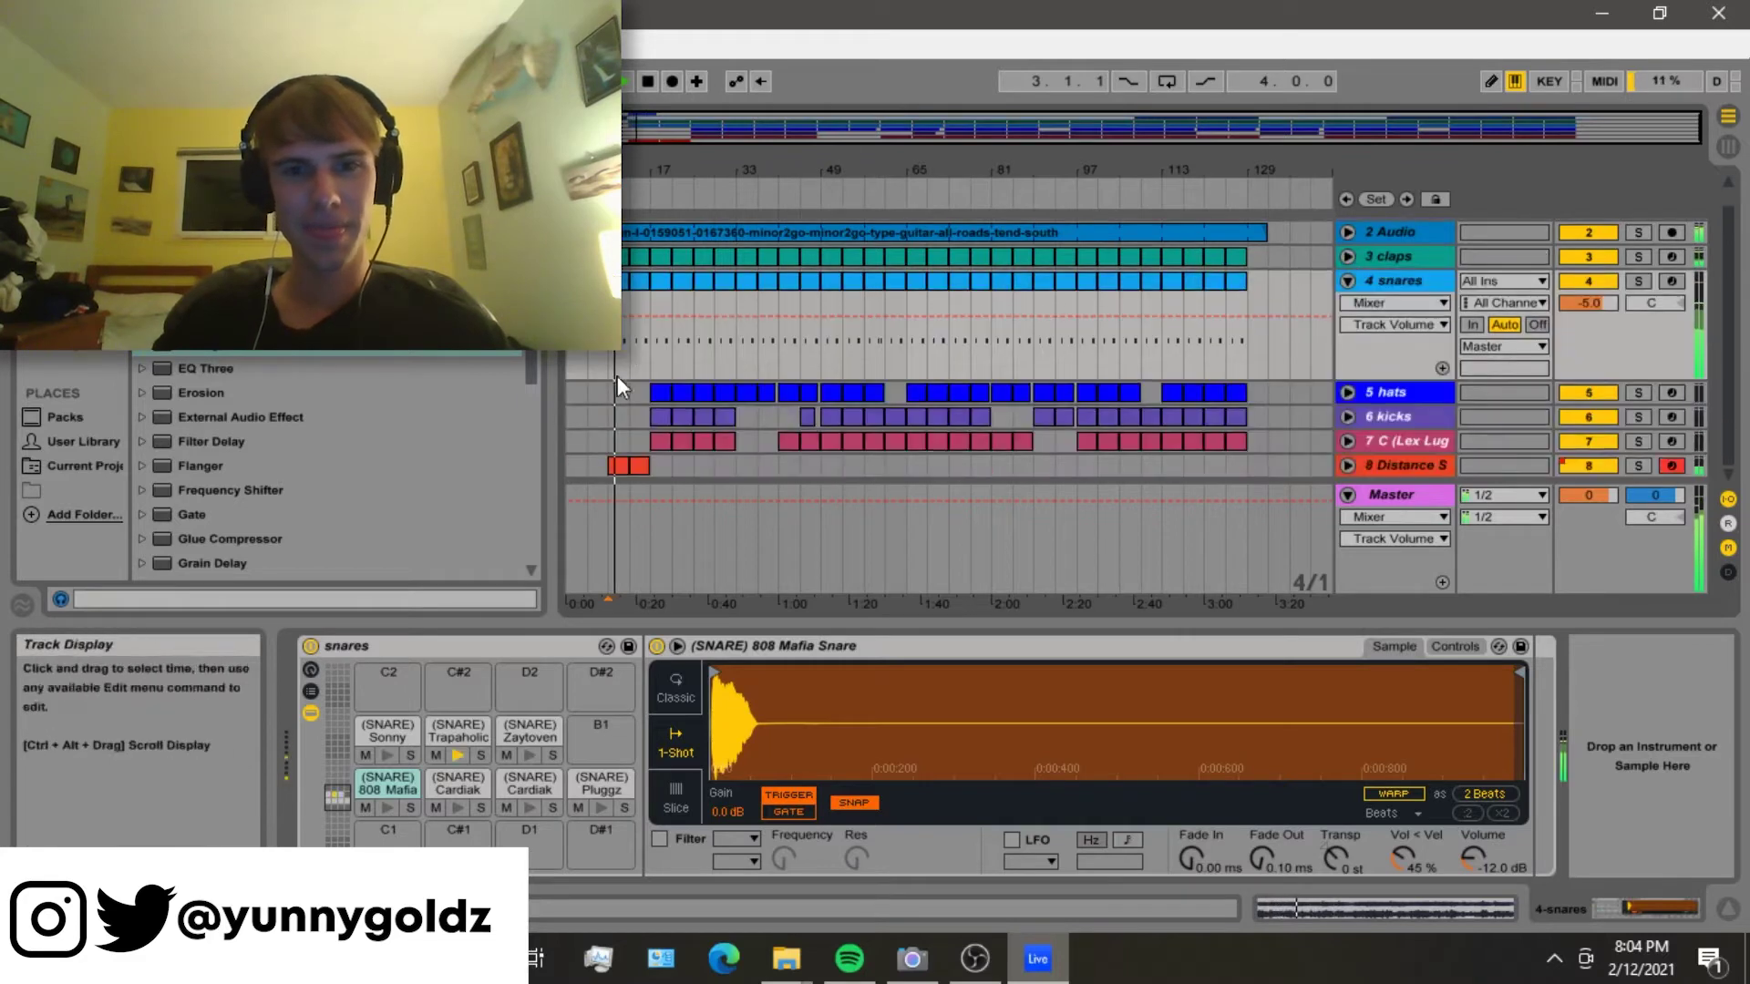
- Solo and unfold the Distance SubBass track, view its clip notes and its devices, and play it
left_click(1637, 464)
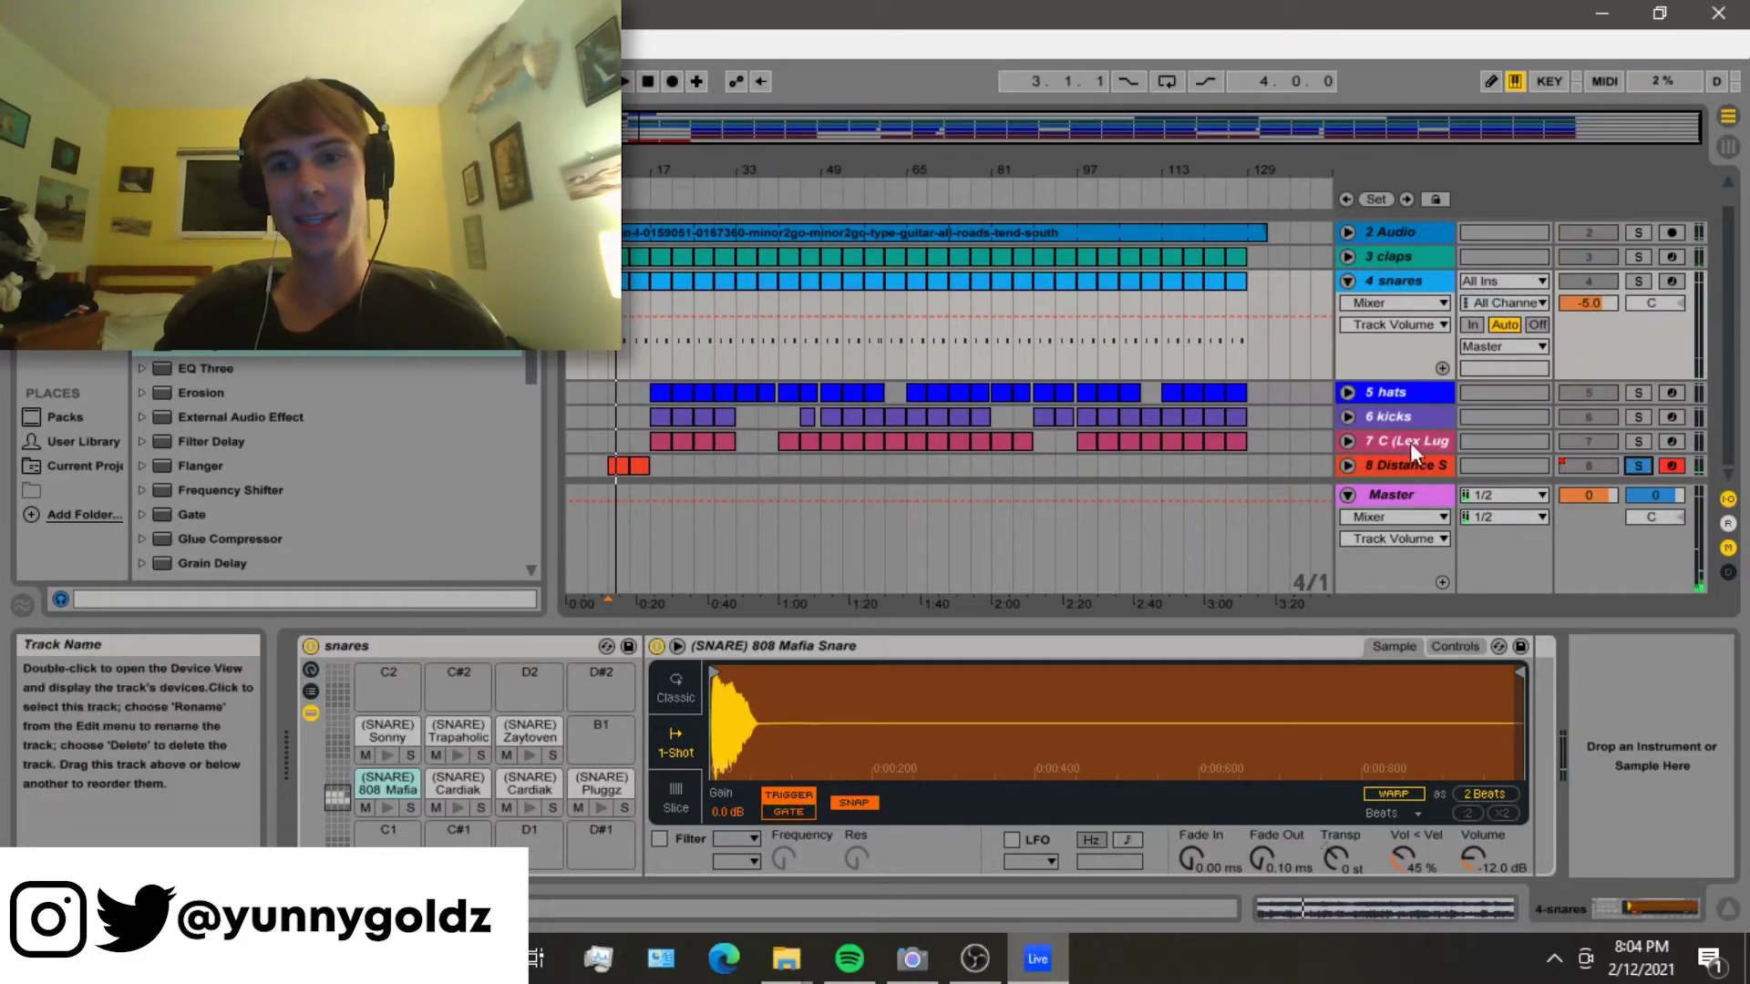
left_click(1393, 463)
left_click(1347, 465)
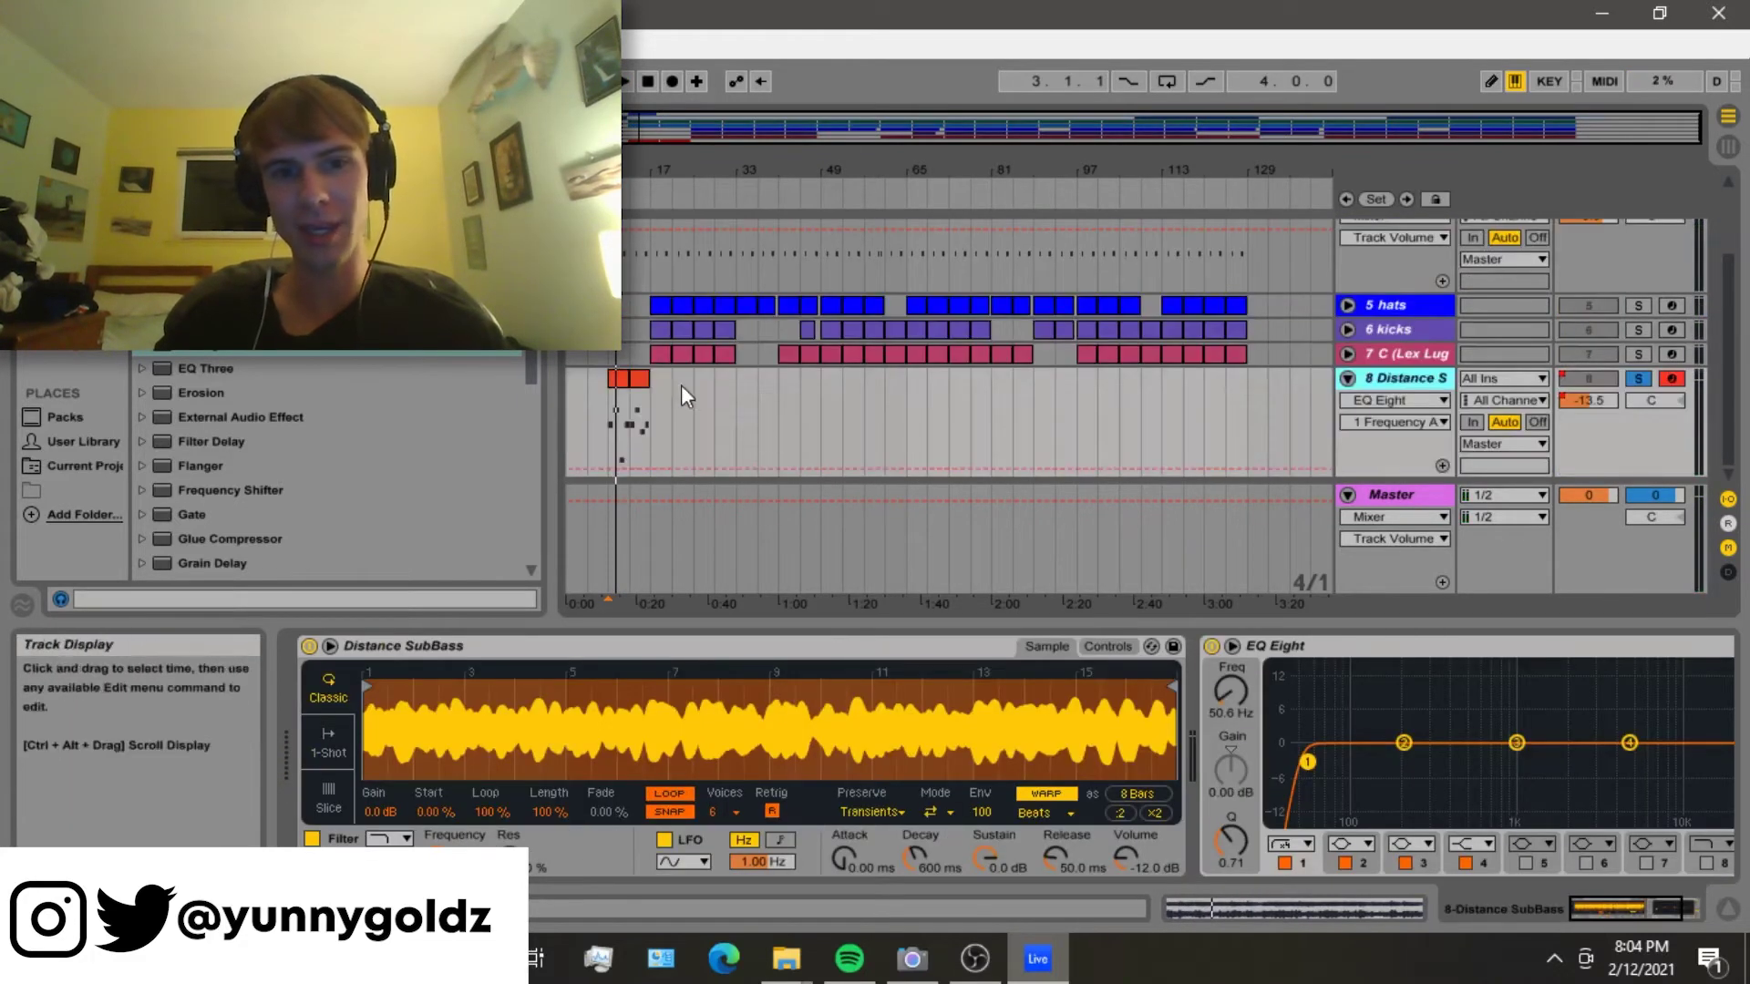
left_click(632, 384)
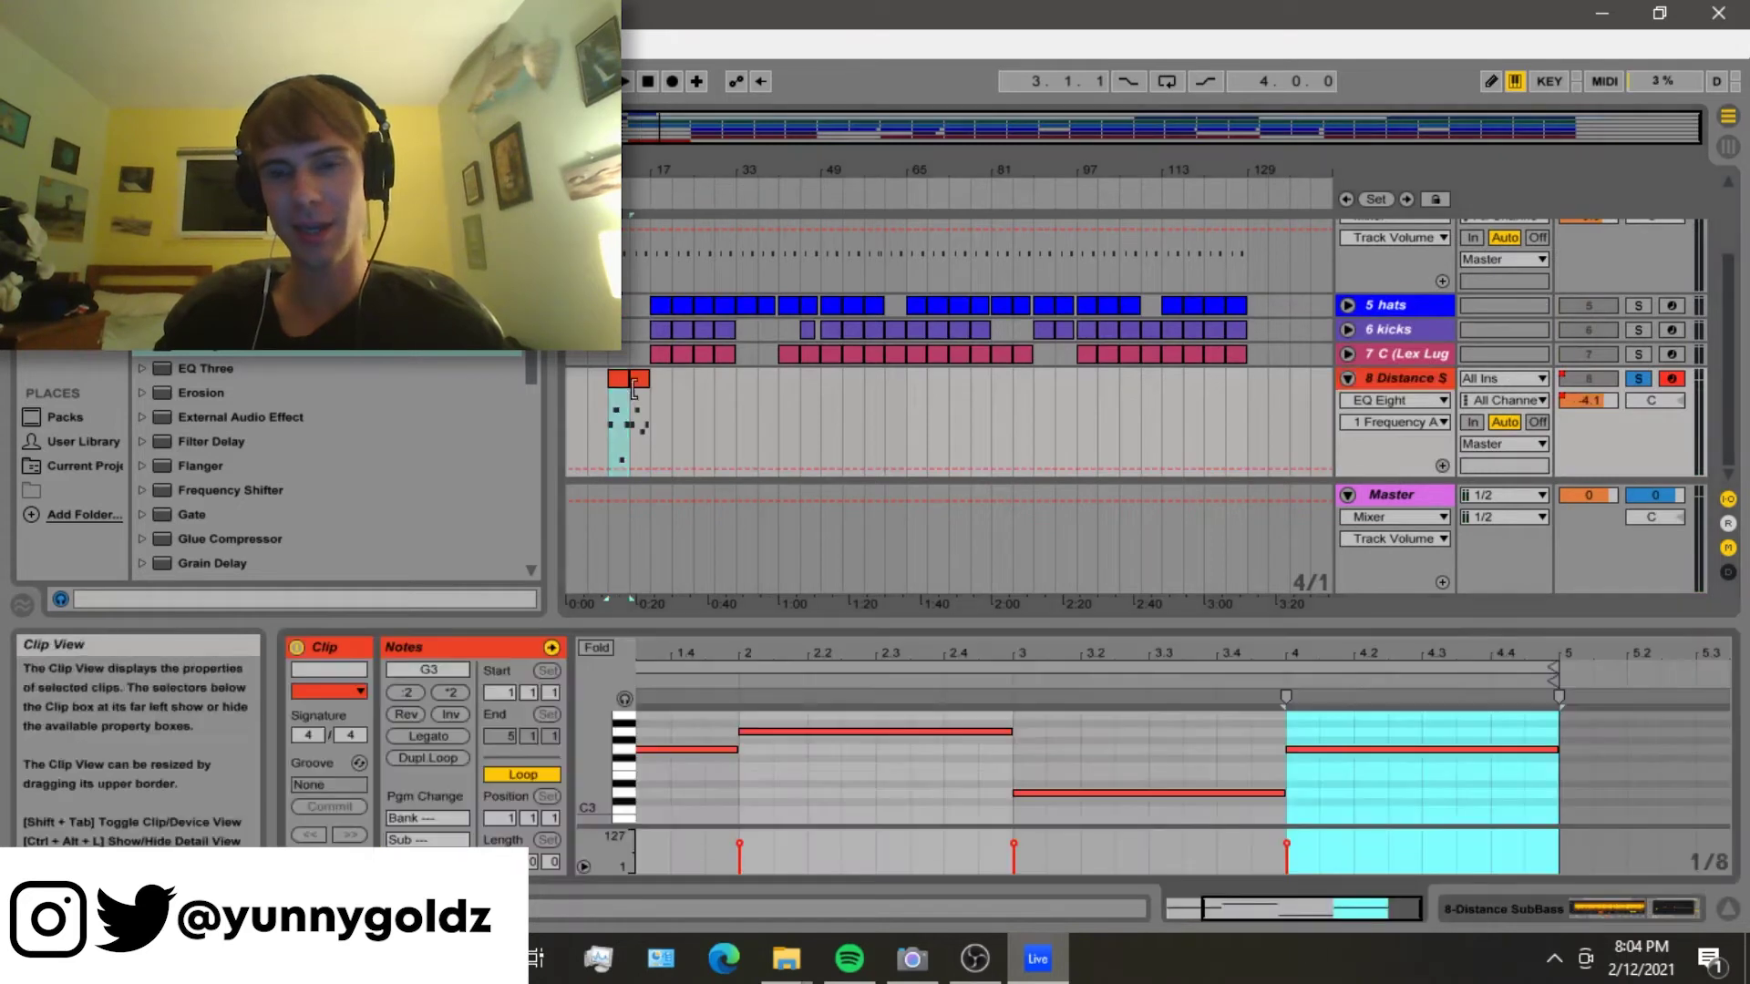
left_click(1401, 381)
key("space")
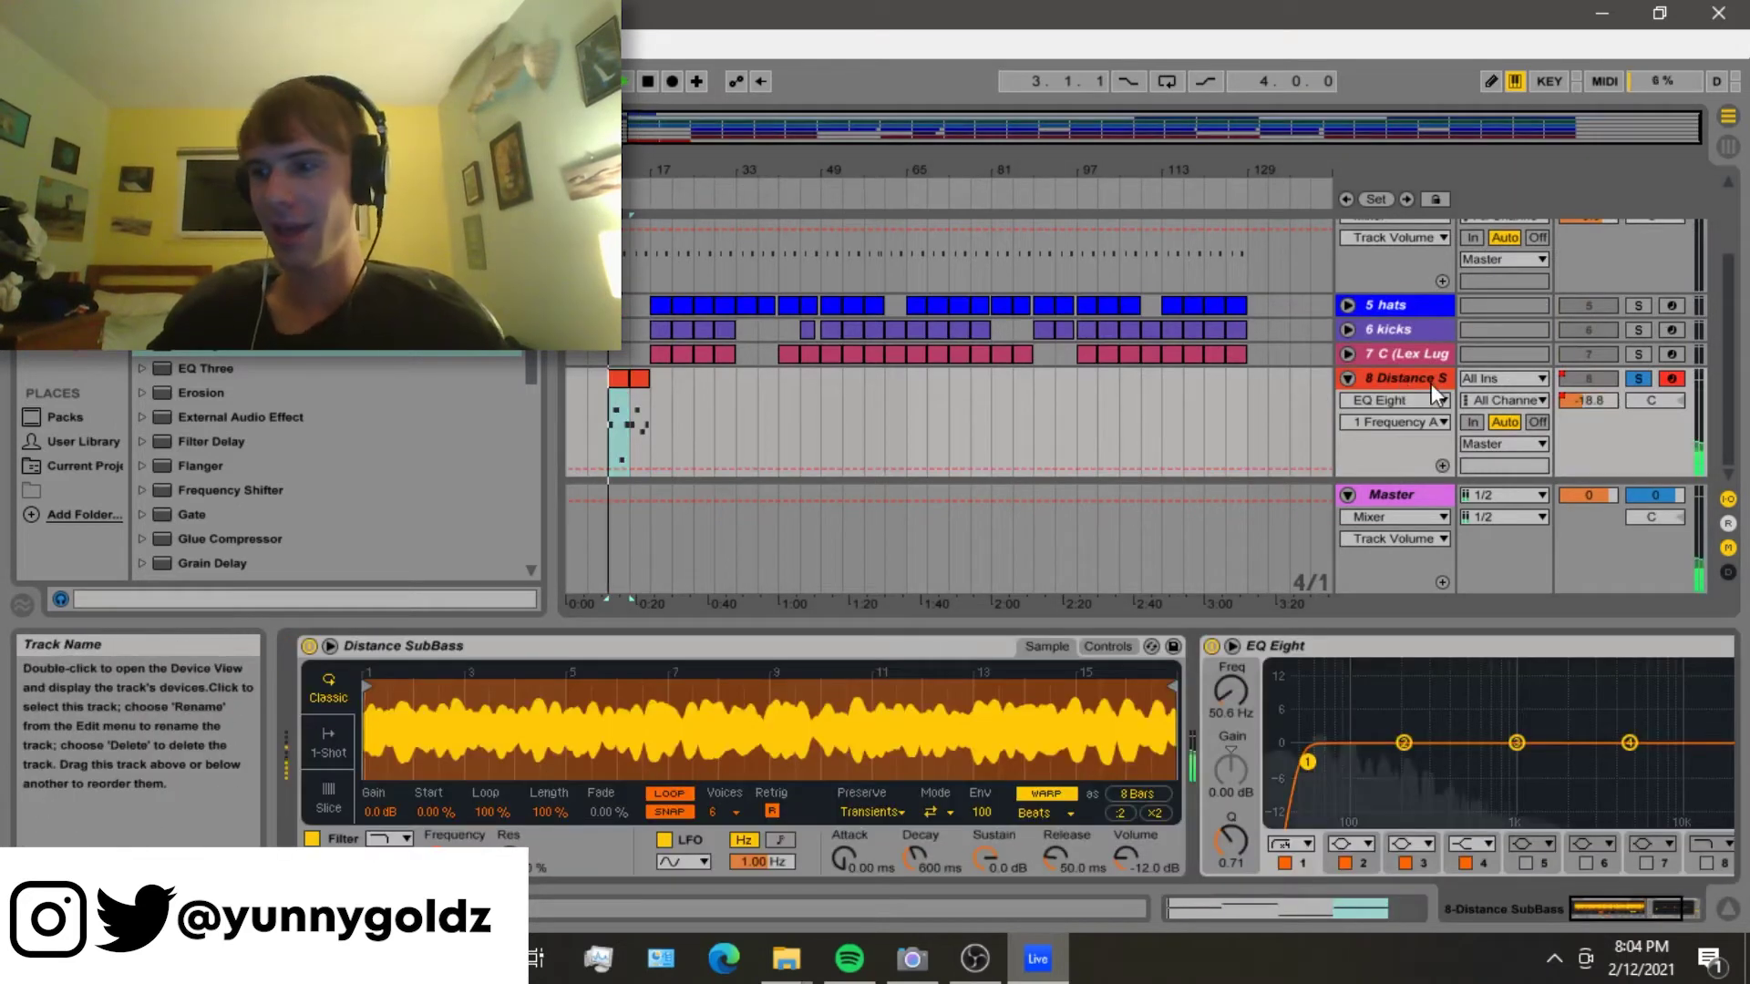
- Take Distance SubBass off solo, stop playback, and fold the Distance SubBass and snares tracks
left_click(1639, 381)
key("space")
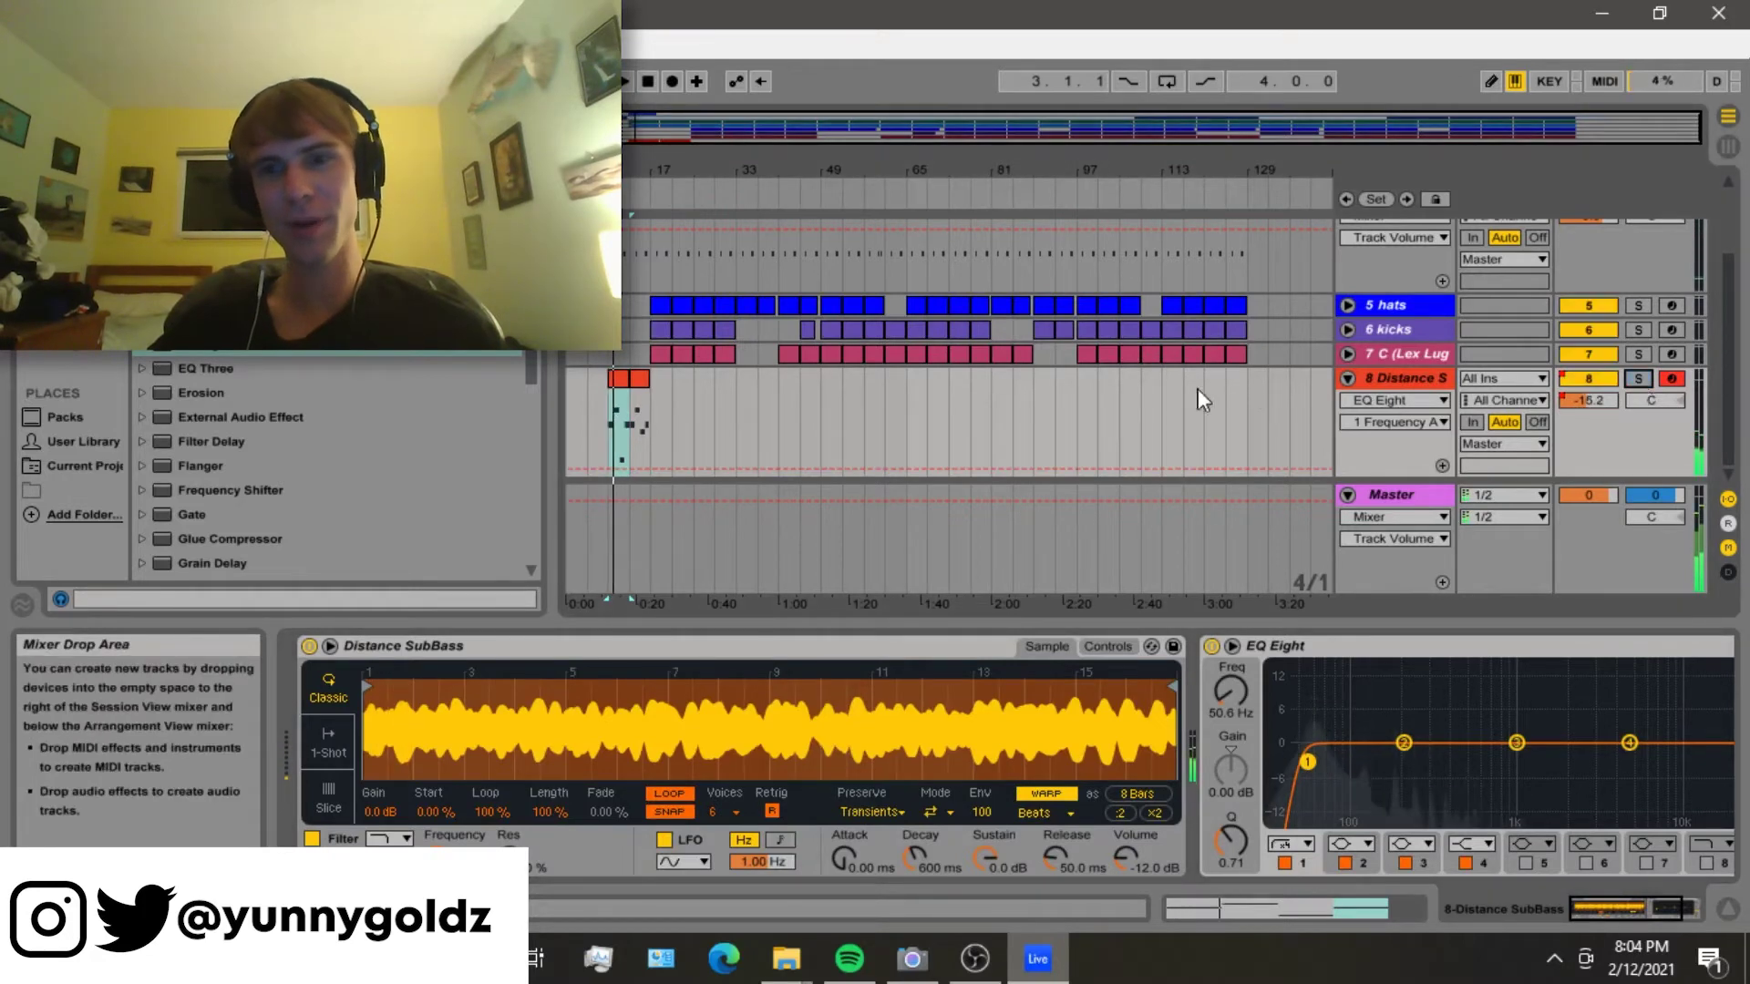
left_click(1346, 378)
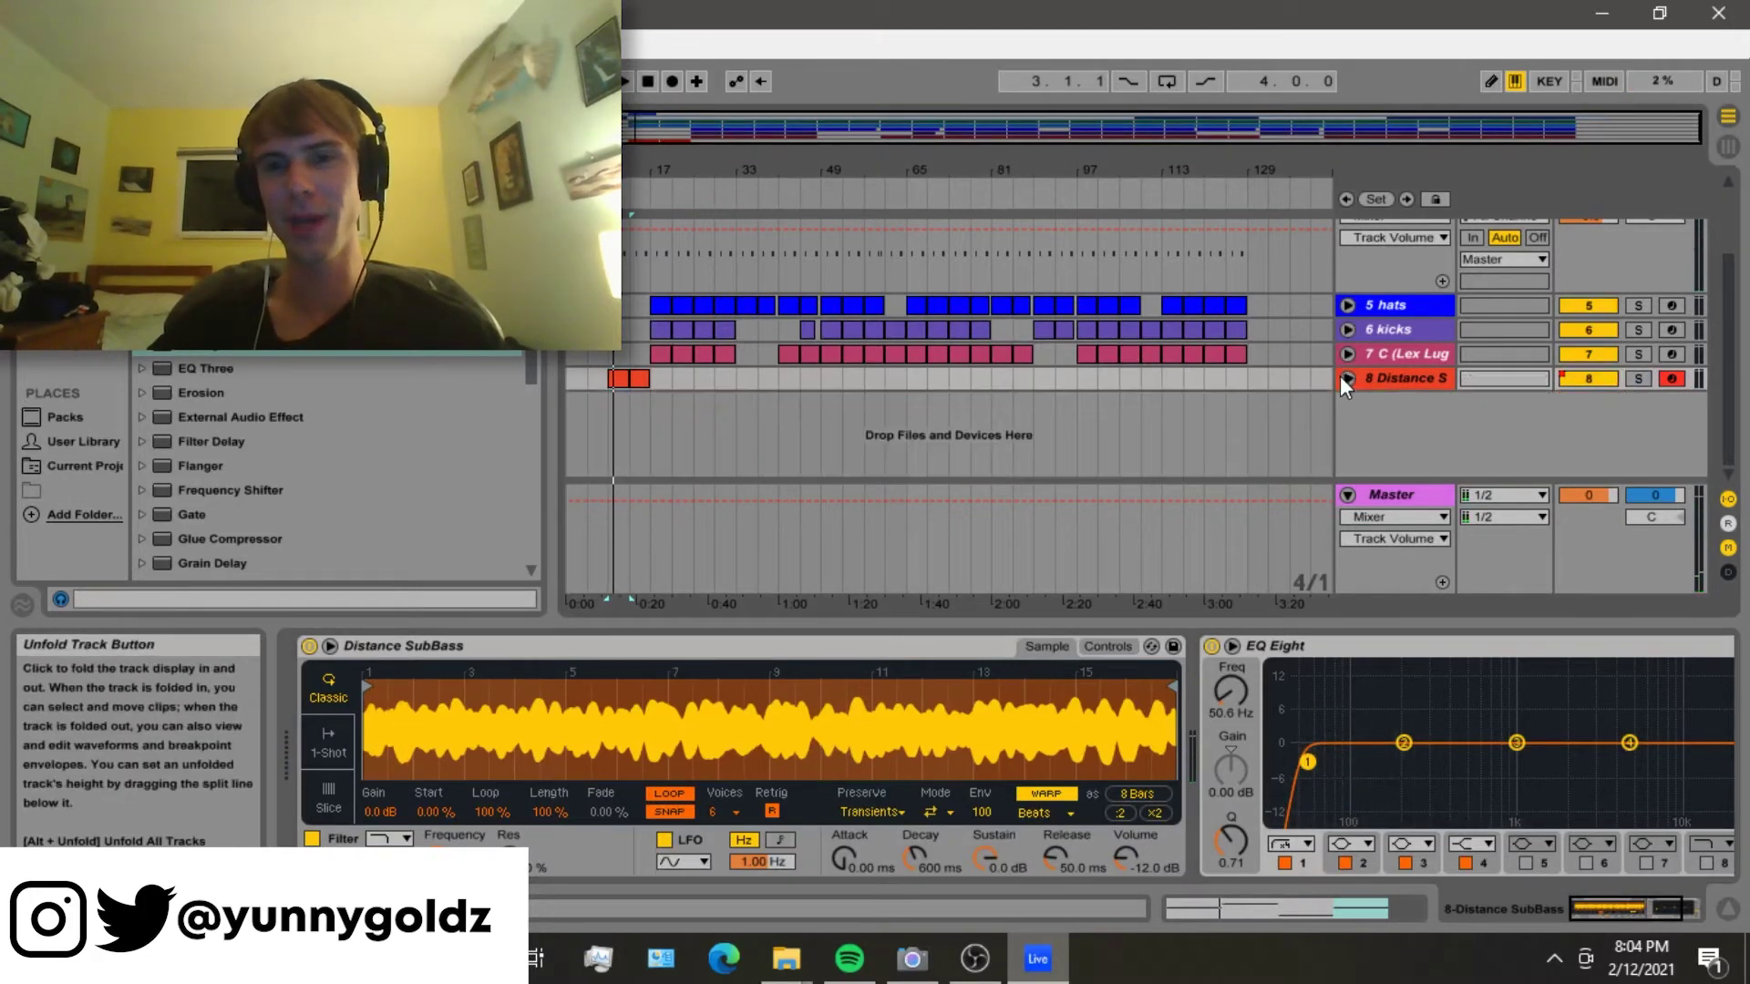
scroll(1339, 375, "up", 3)
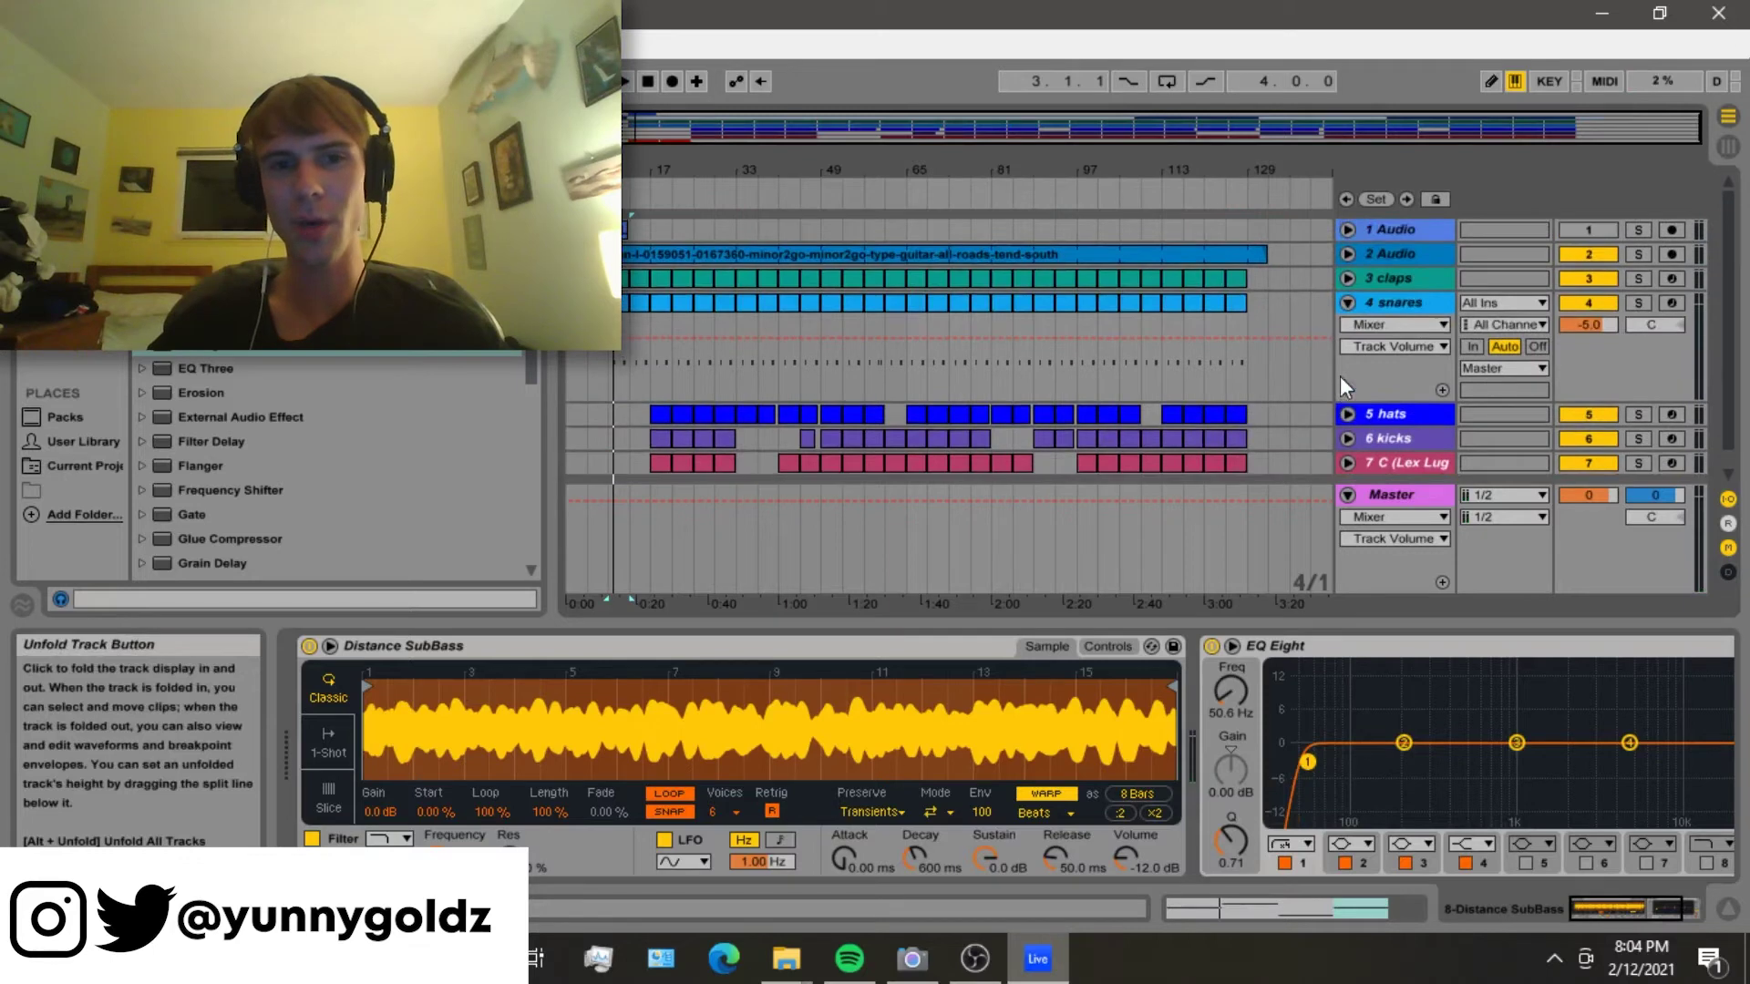
left_click(656, 401)
left_click(1348, 305)
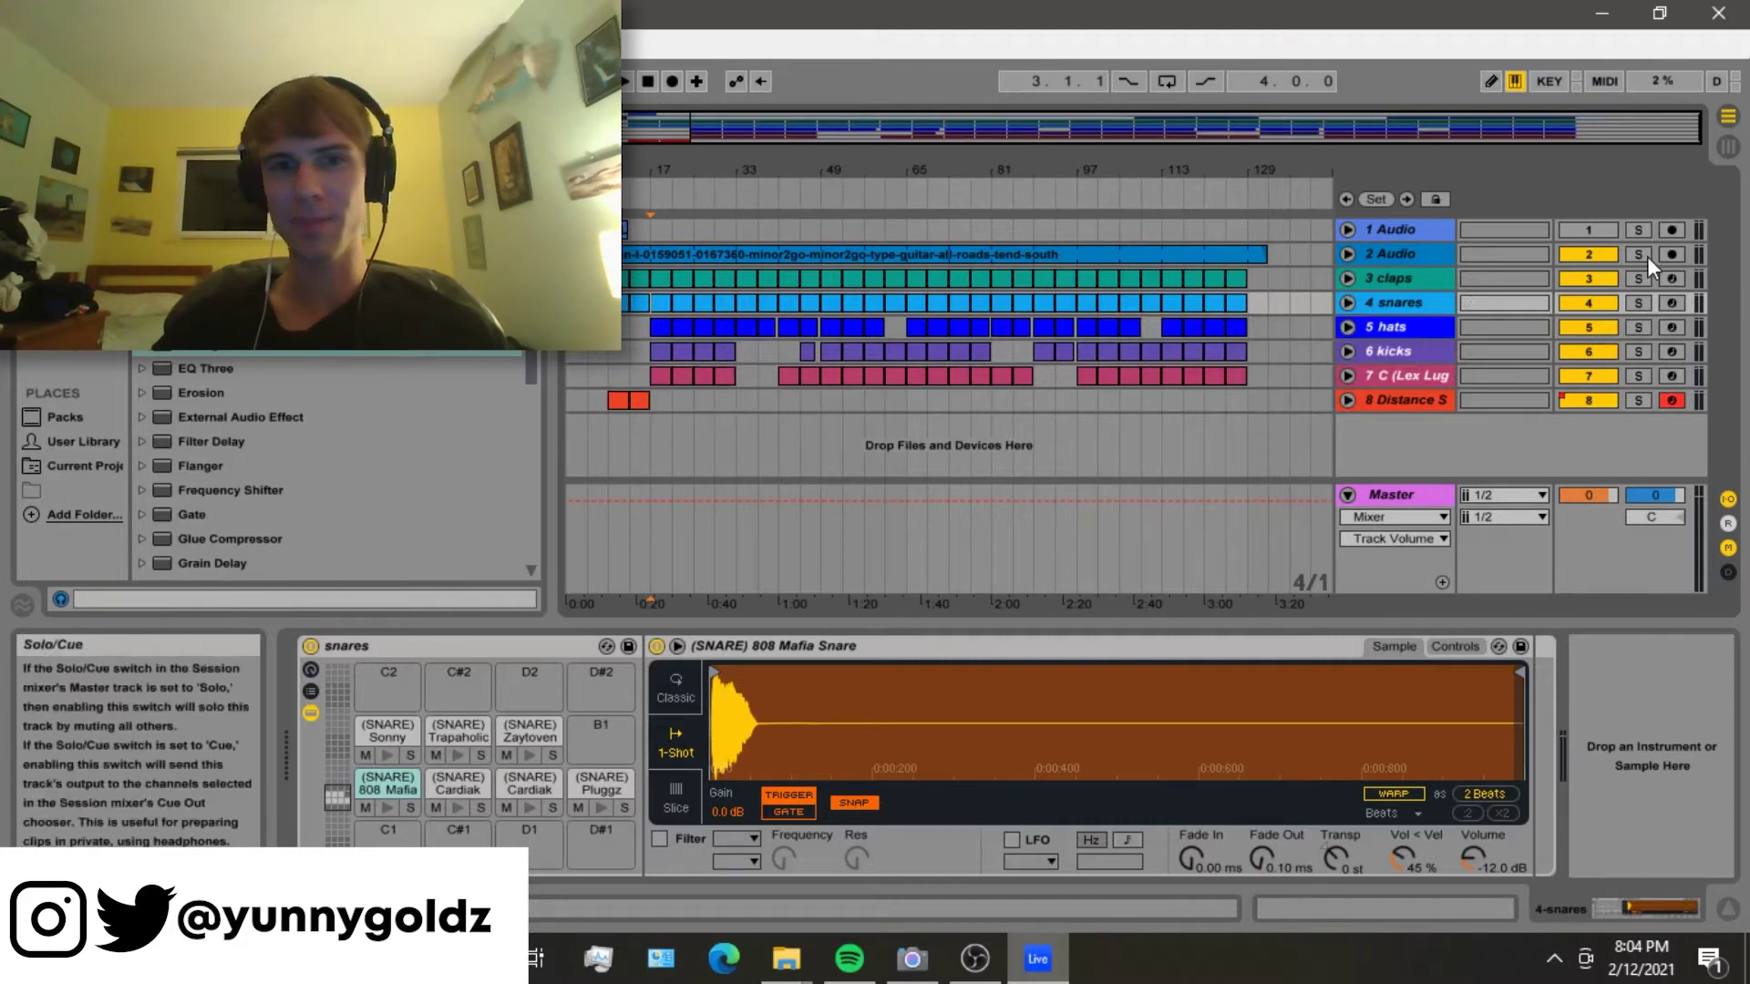
- Play into the hats entrance, solo and unfold the hats track, and play its first clip
left_click(628, 326)
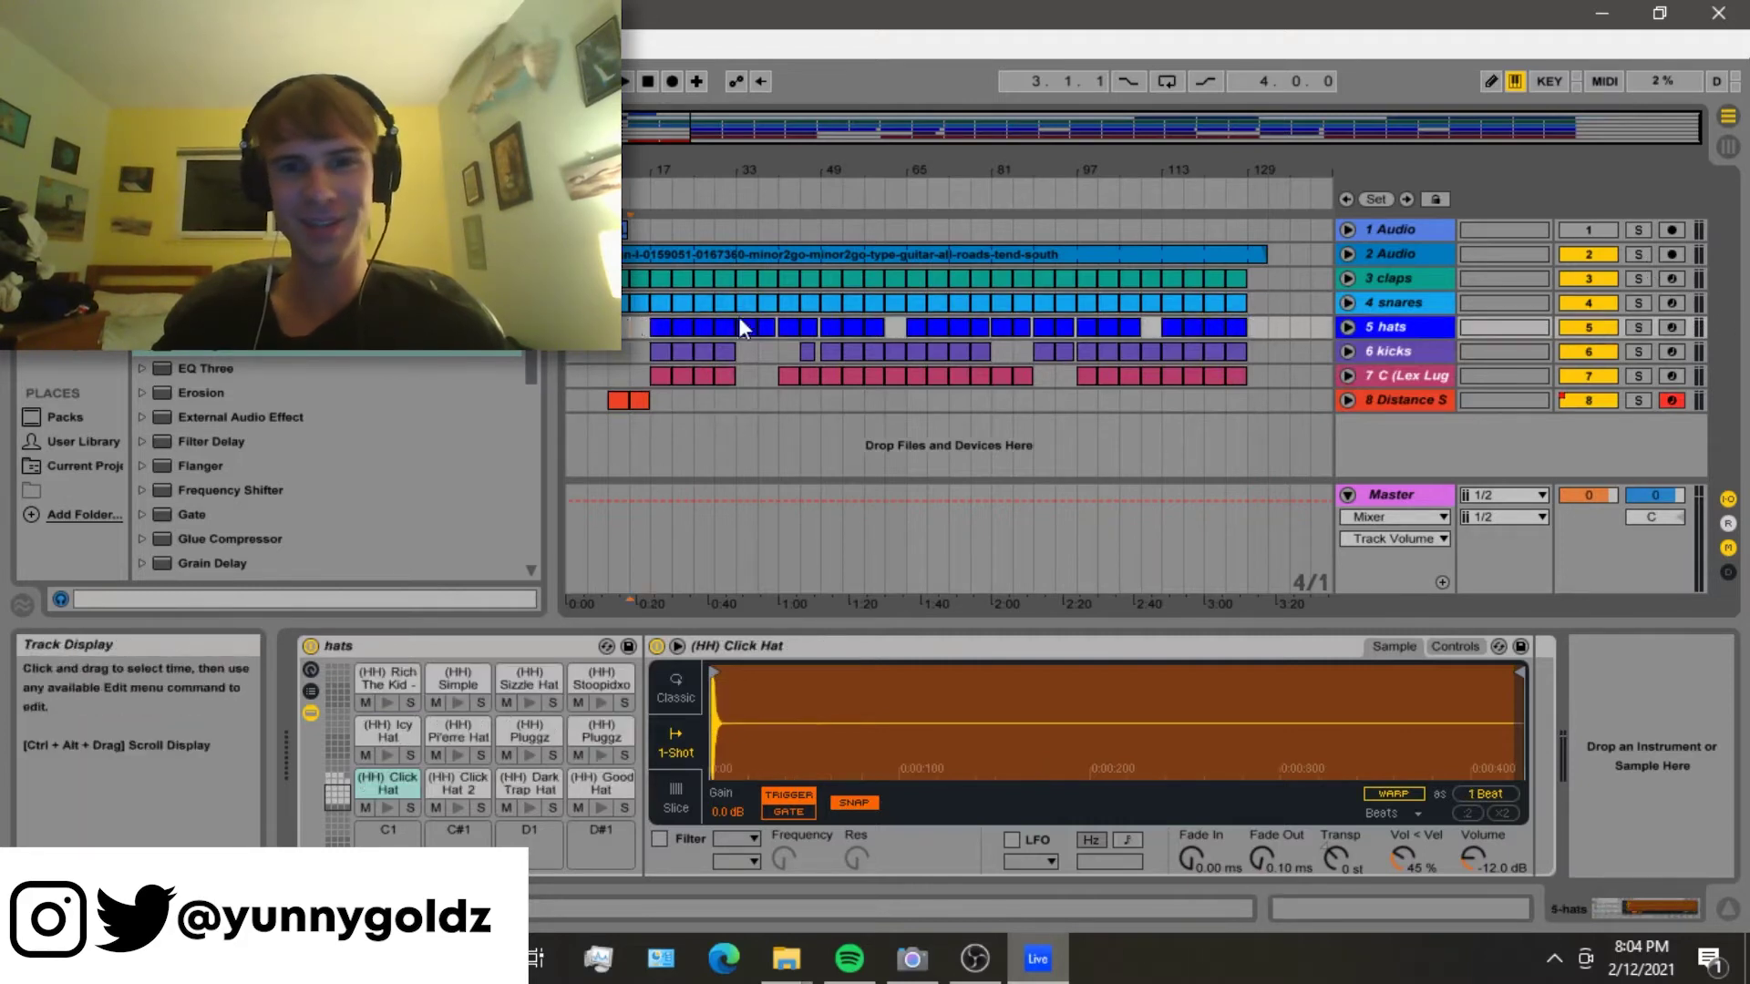
key("space")
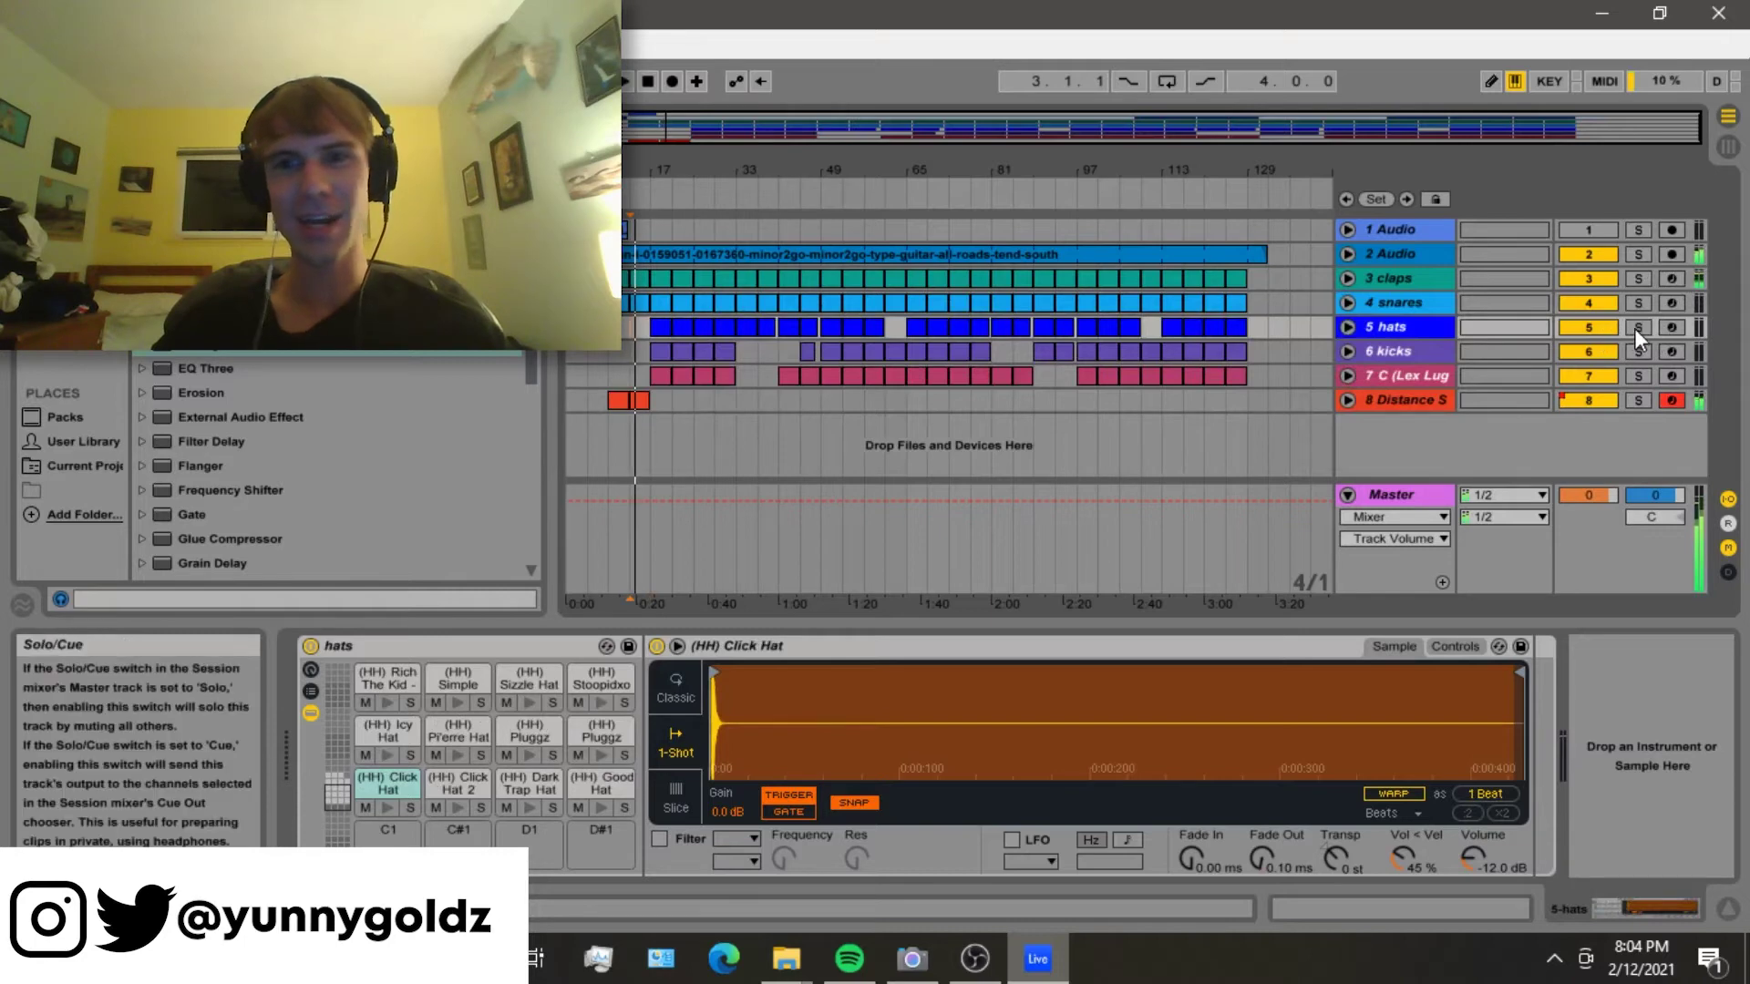
left_click(1638, 328)
left_click(1349, 328)
left_click_drag(650, 373, 672, 374)
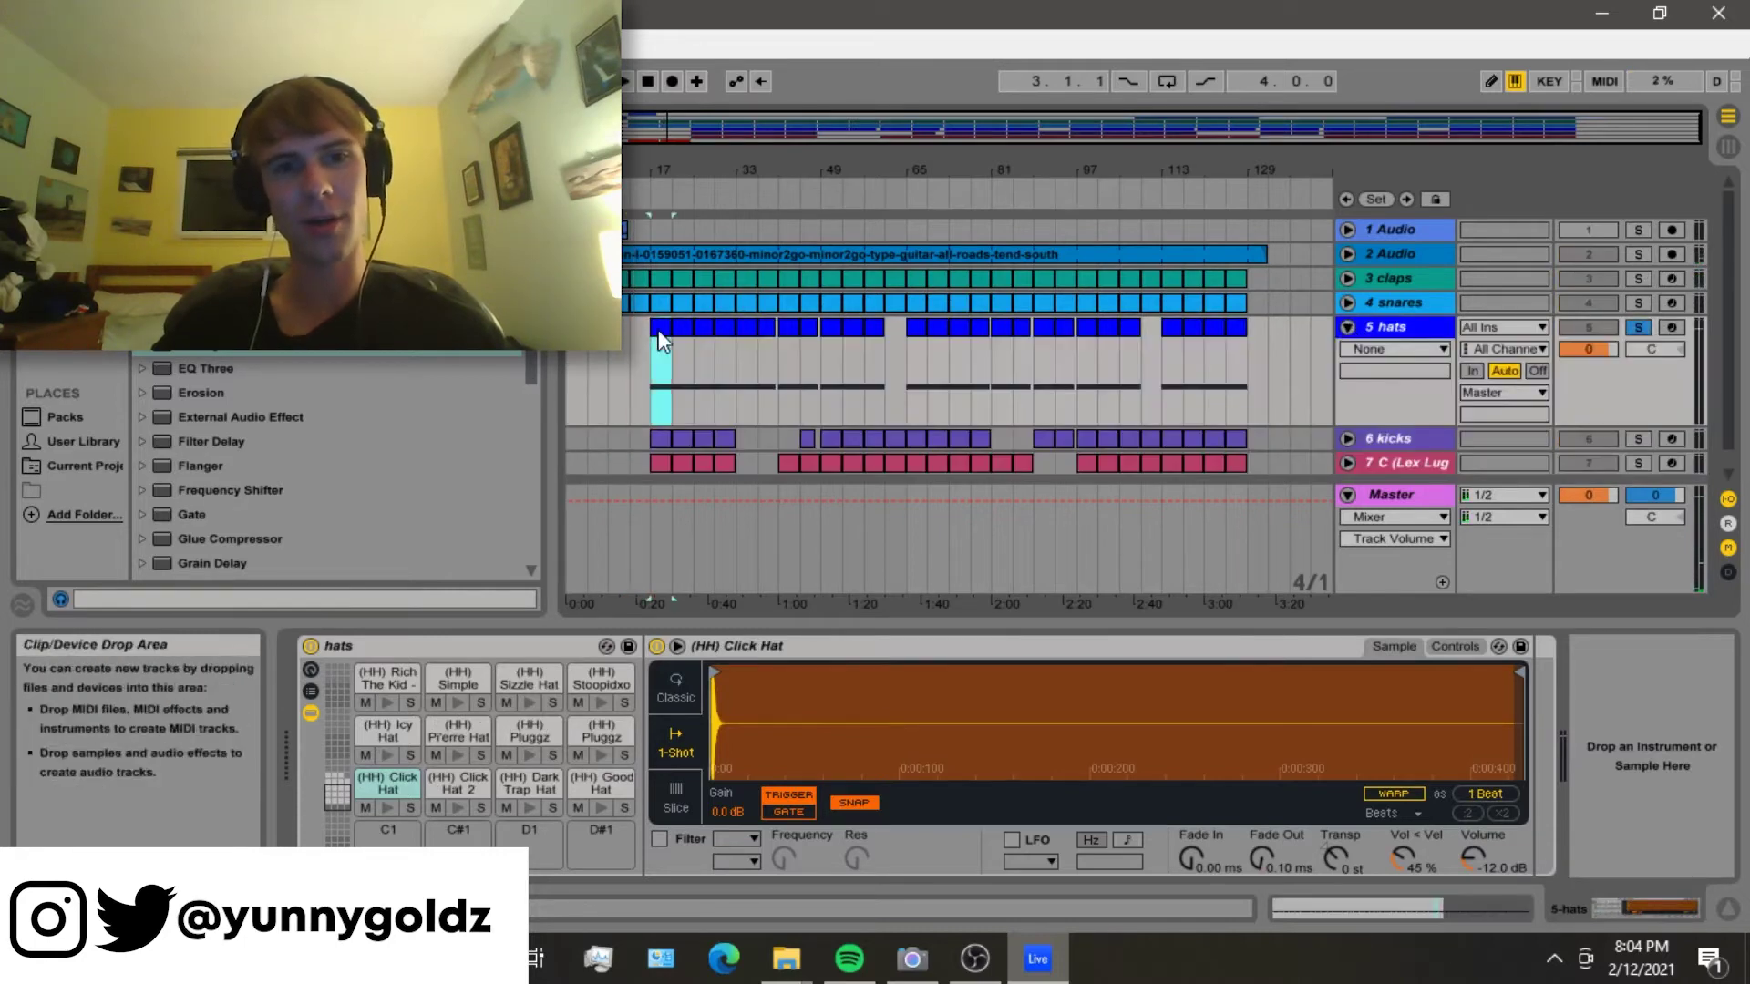
left_click(1369, 330)
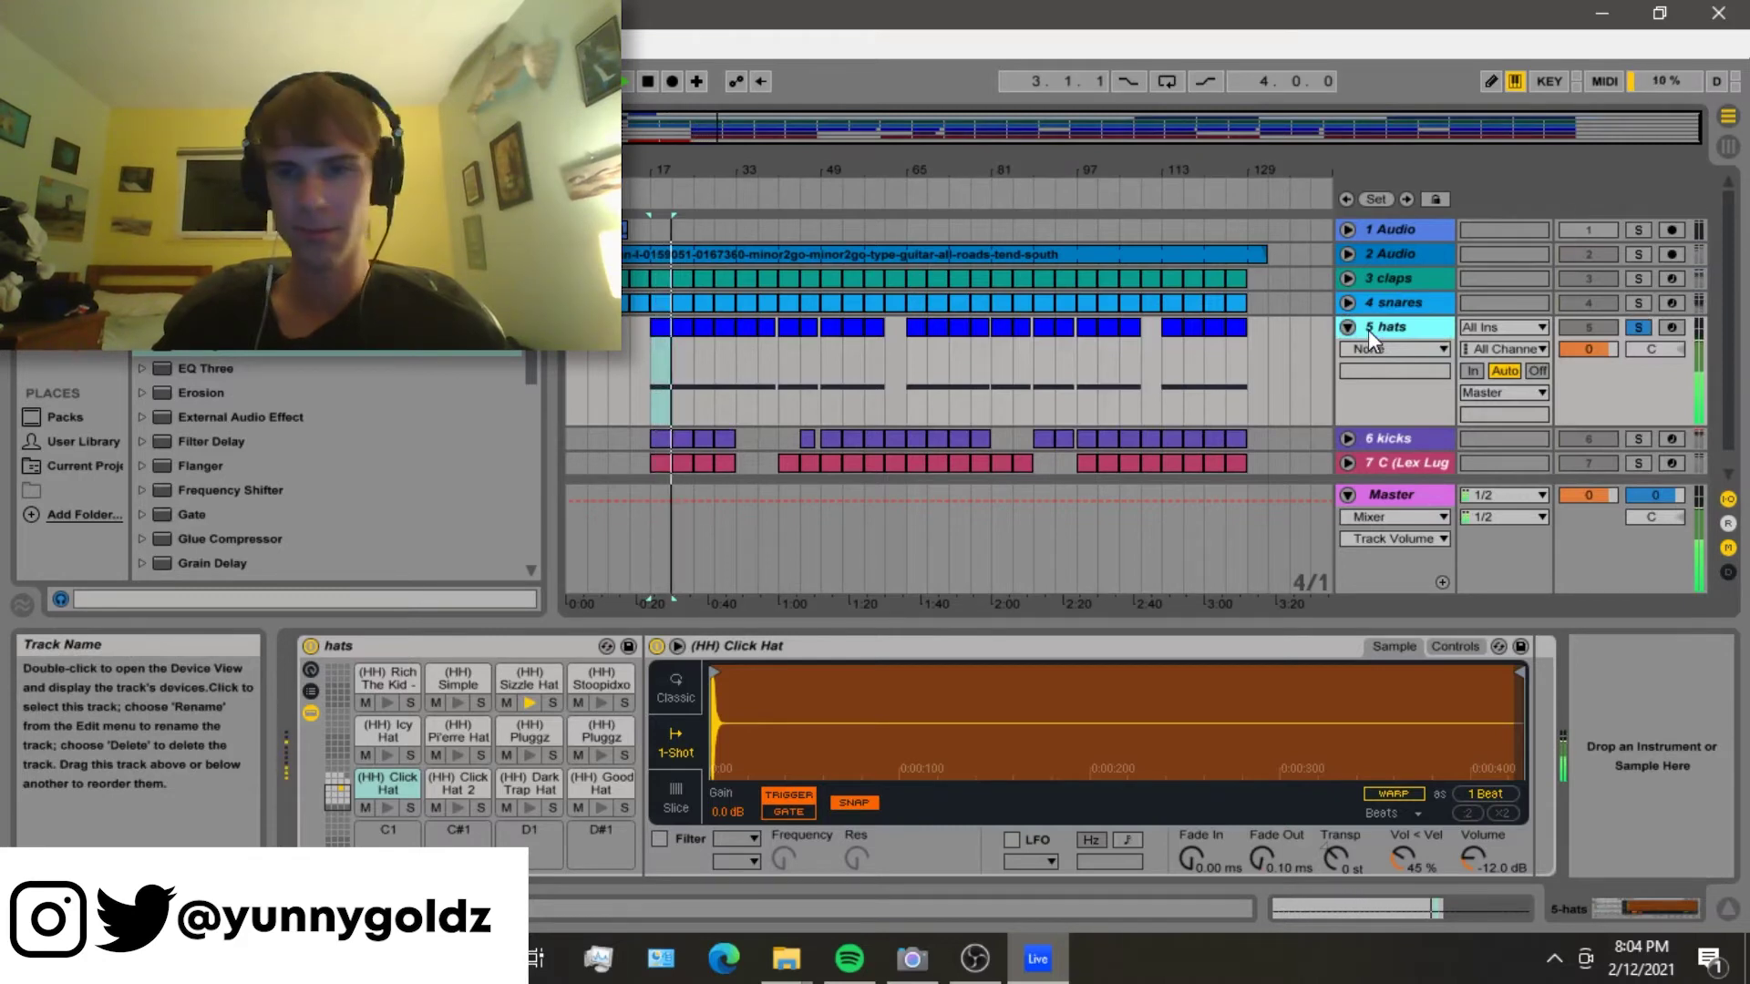
- Open the notes of a hats clip, select the first Sizzle Hat roll, and play the pattern
double_click(686, 343)
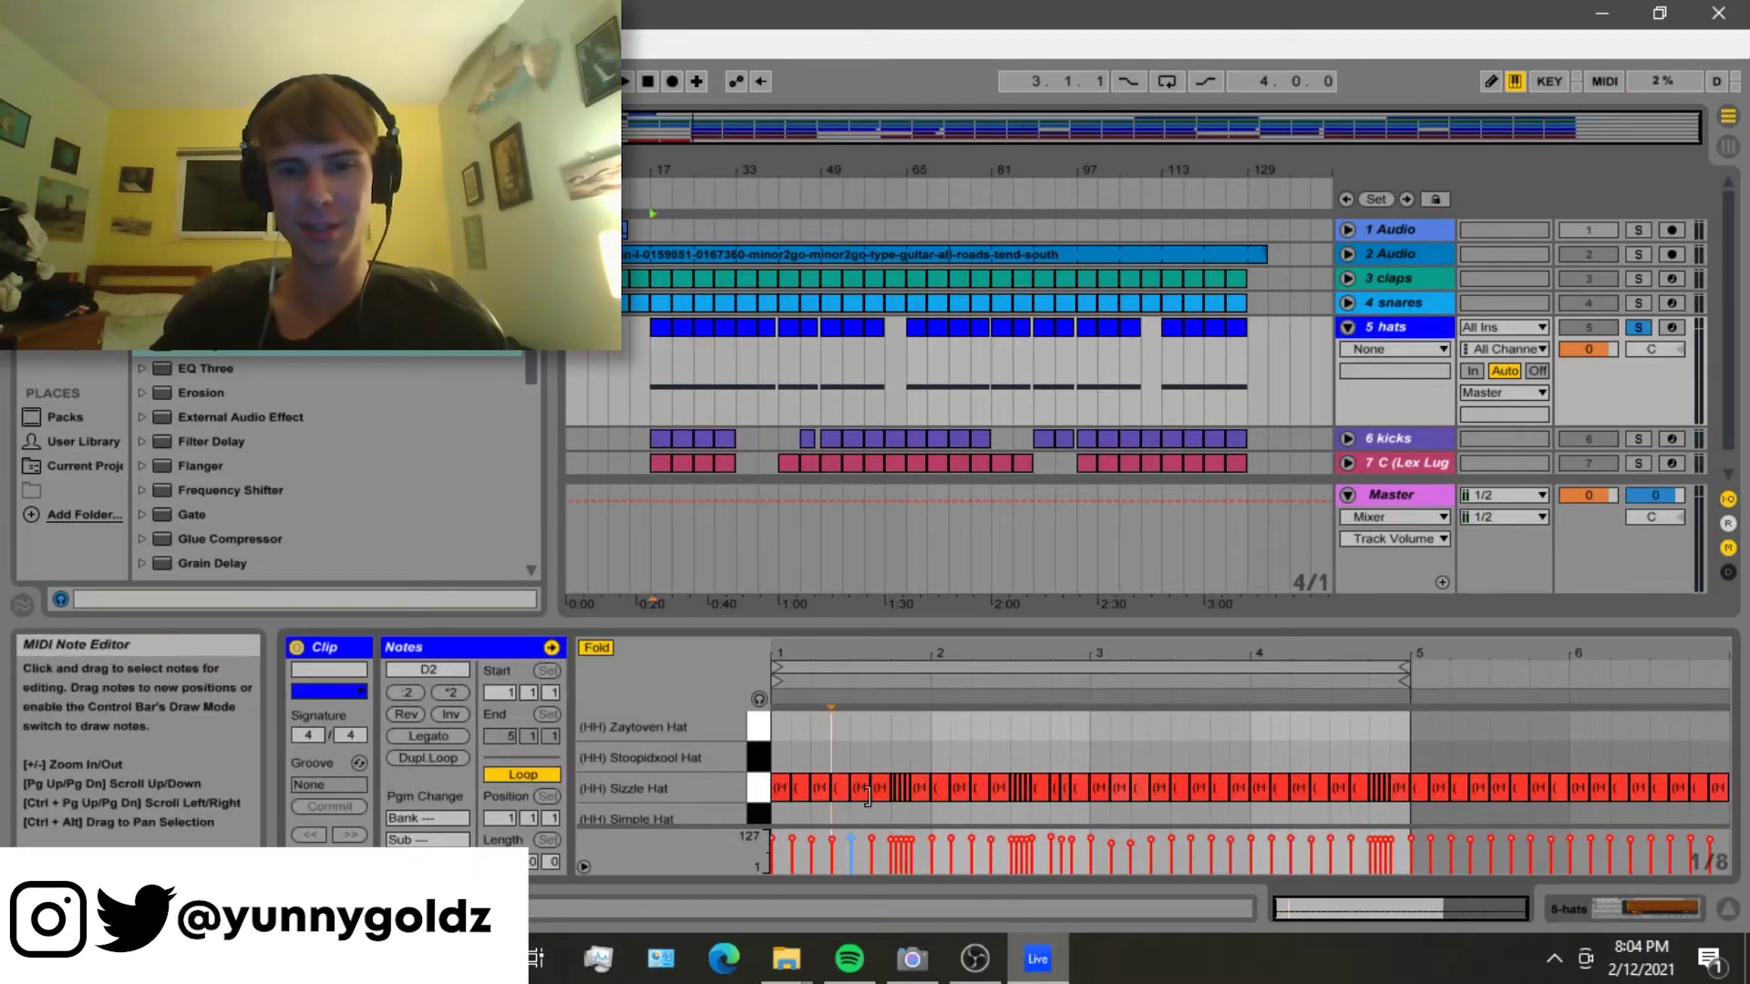
left_click_drag(885, 759, 905, 780)
key("space")
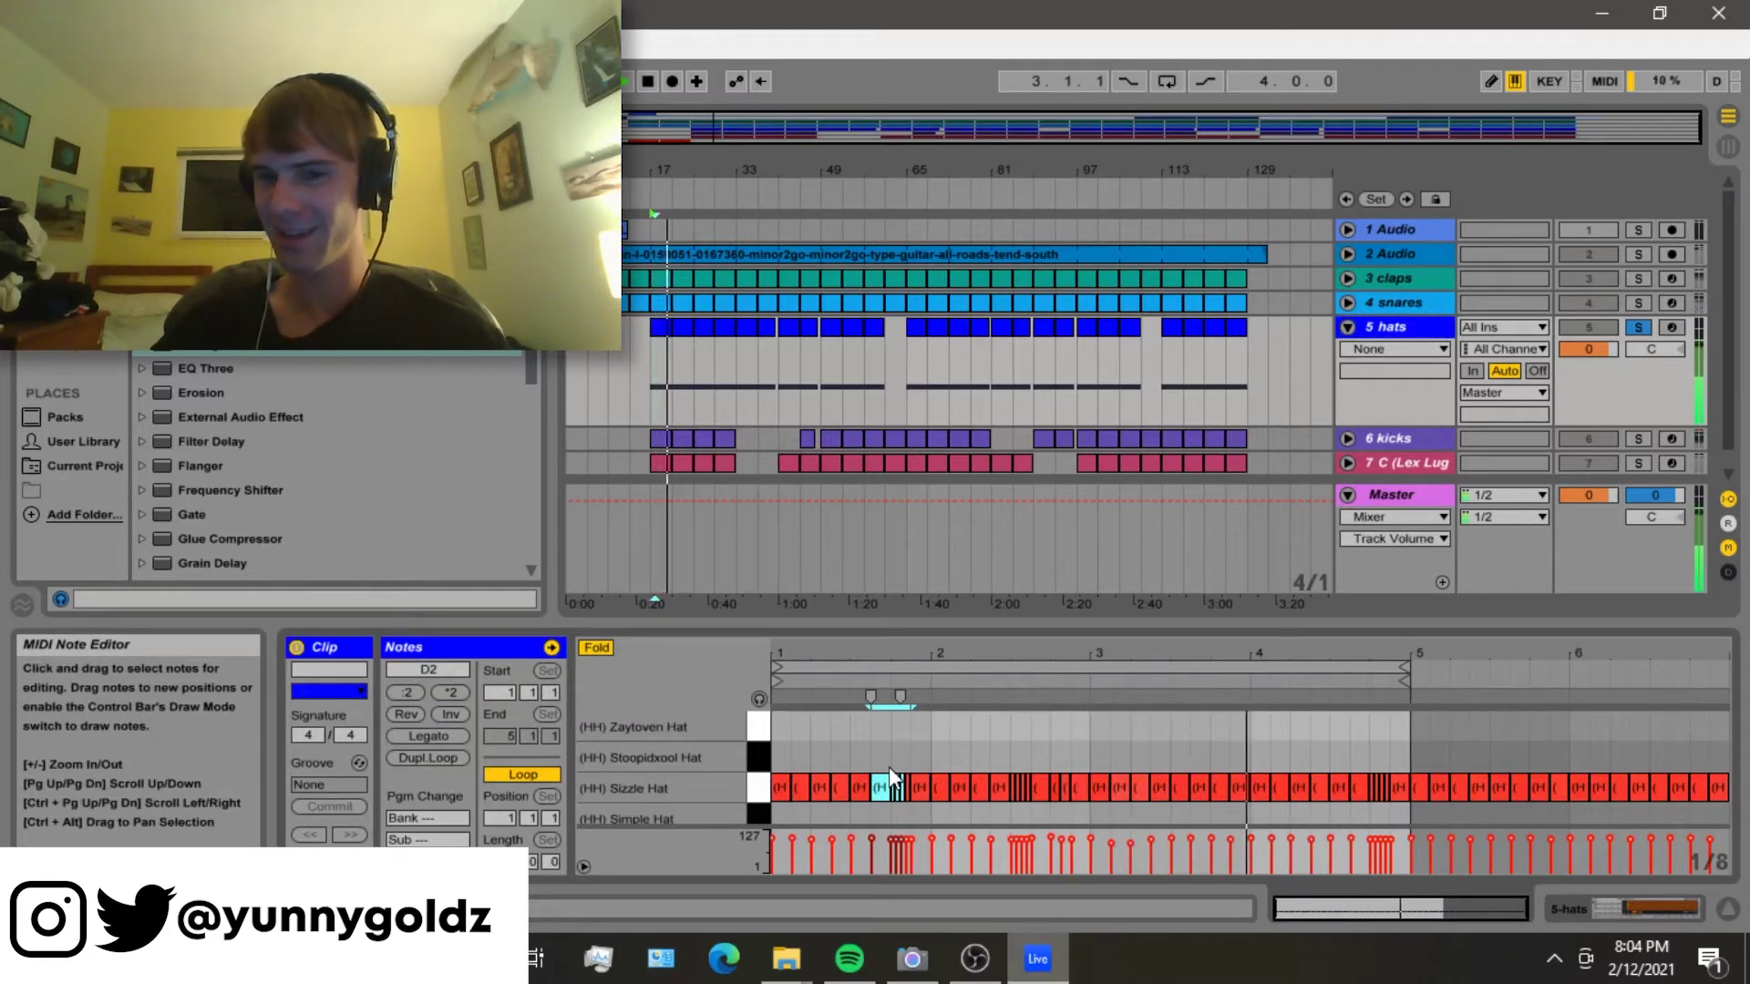
- Take the hats track off solo and mute the 2 Audio guitar track
left_click(1639, 327)
left_click(1591, 251)
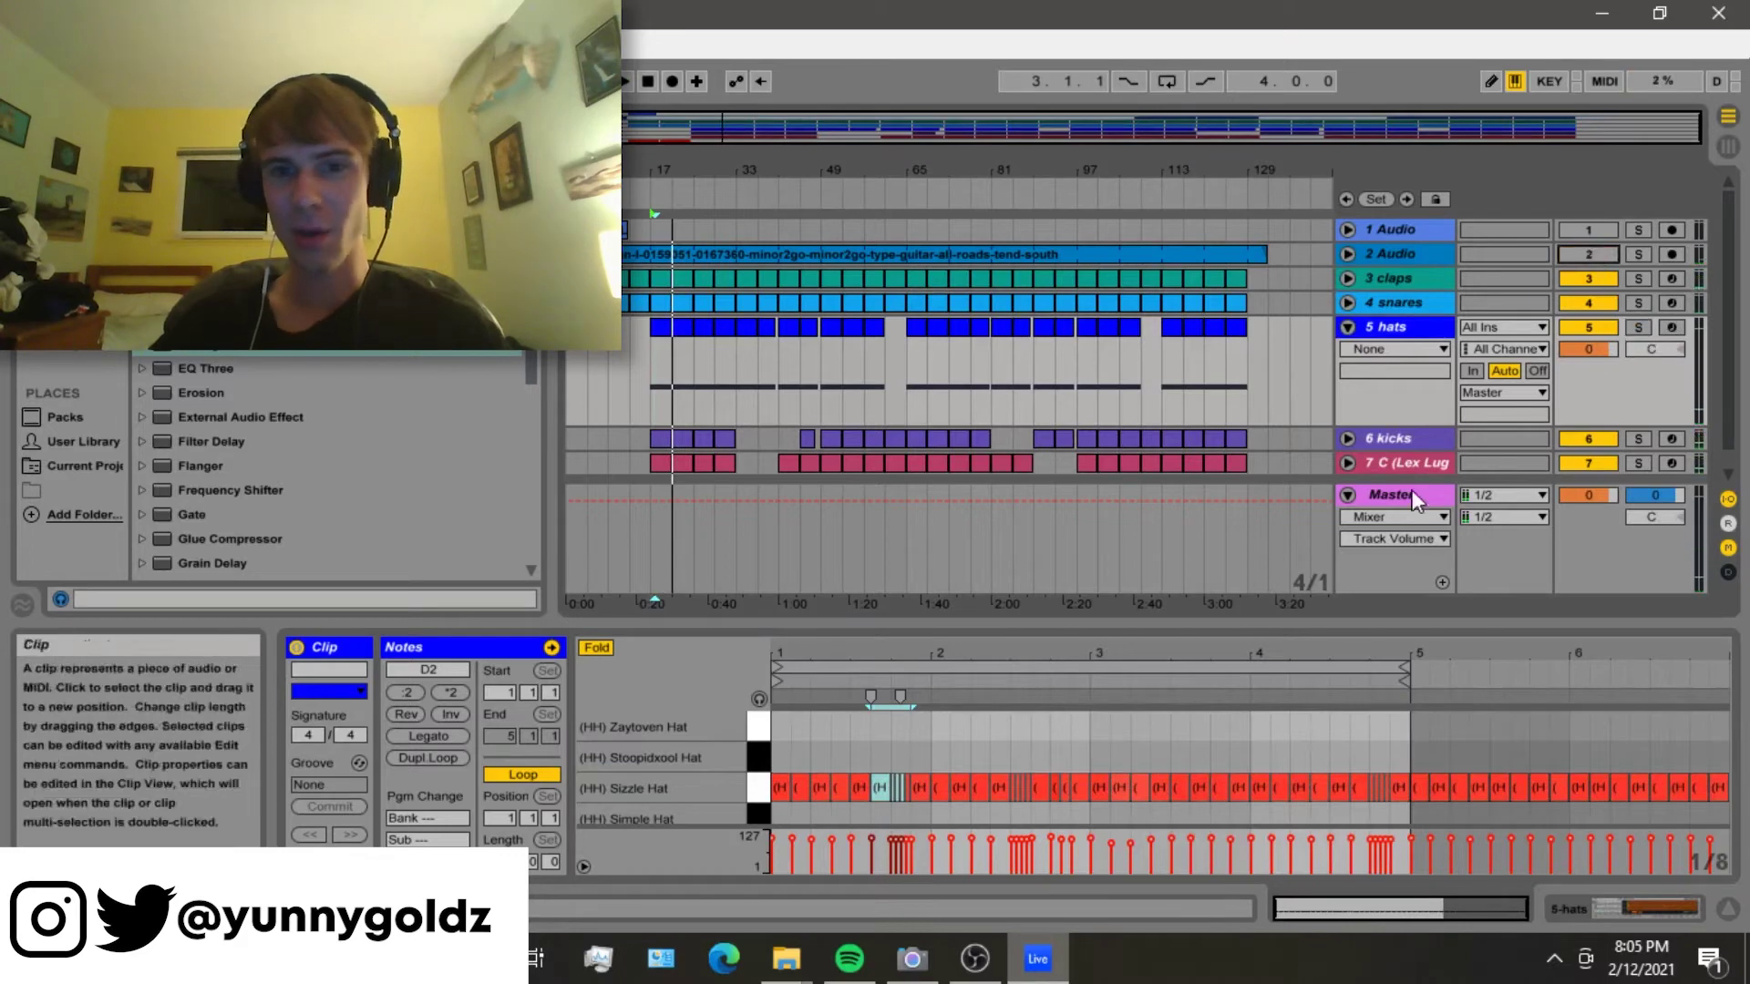
- Solo the kicks and Lex Luger 808 tracks and unfold both
left_click(1367, 436)
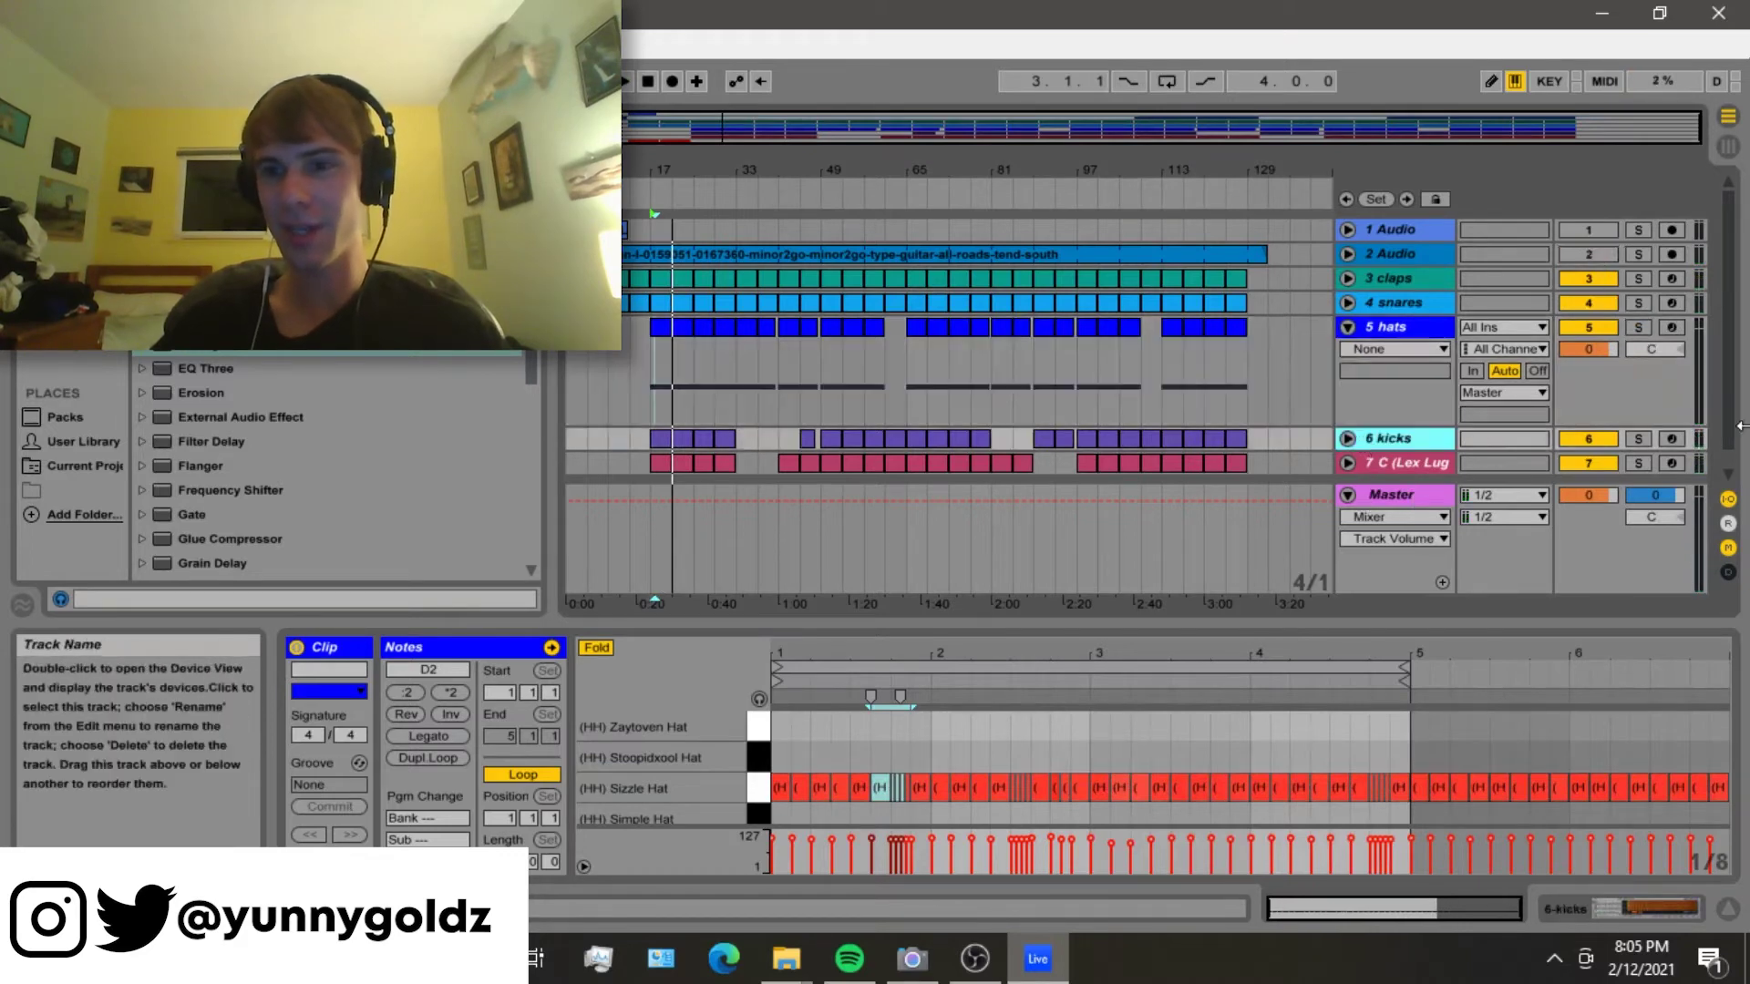
left_click(1651, 439)
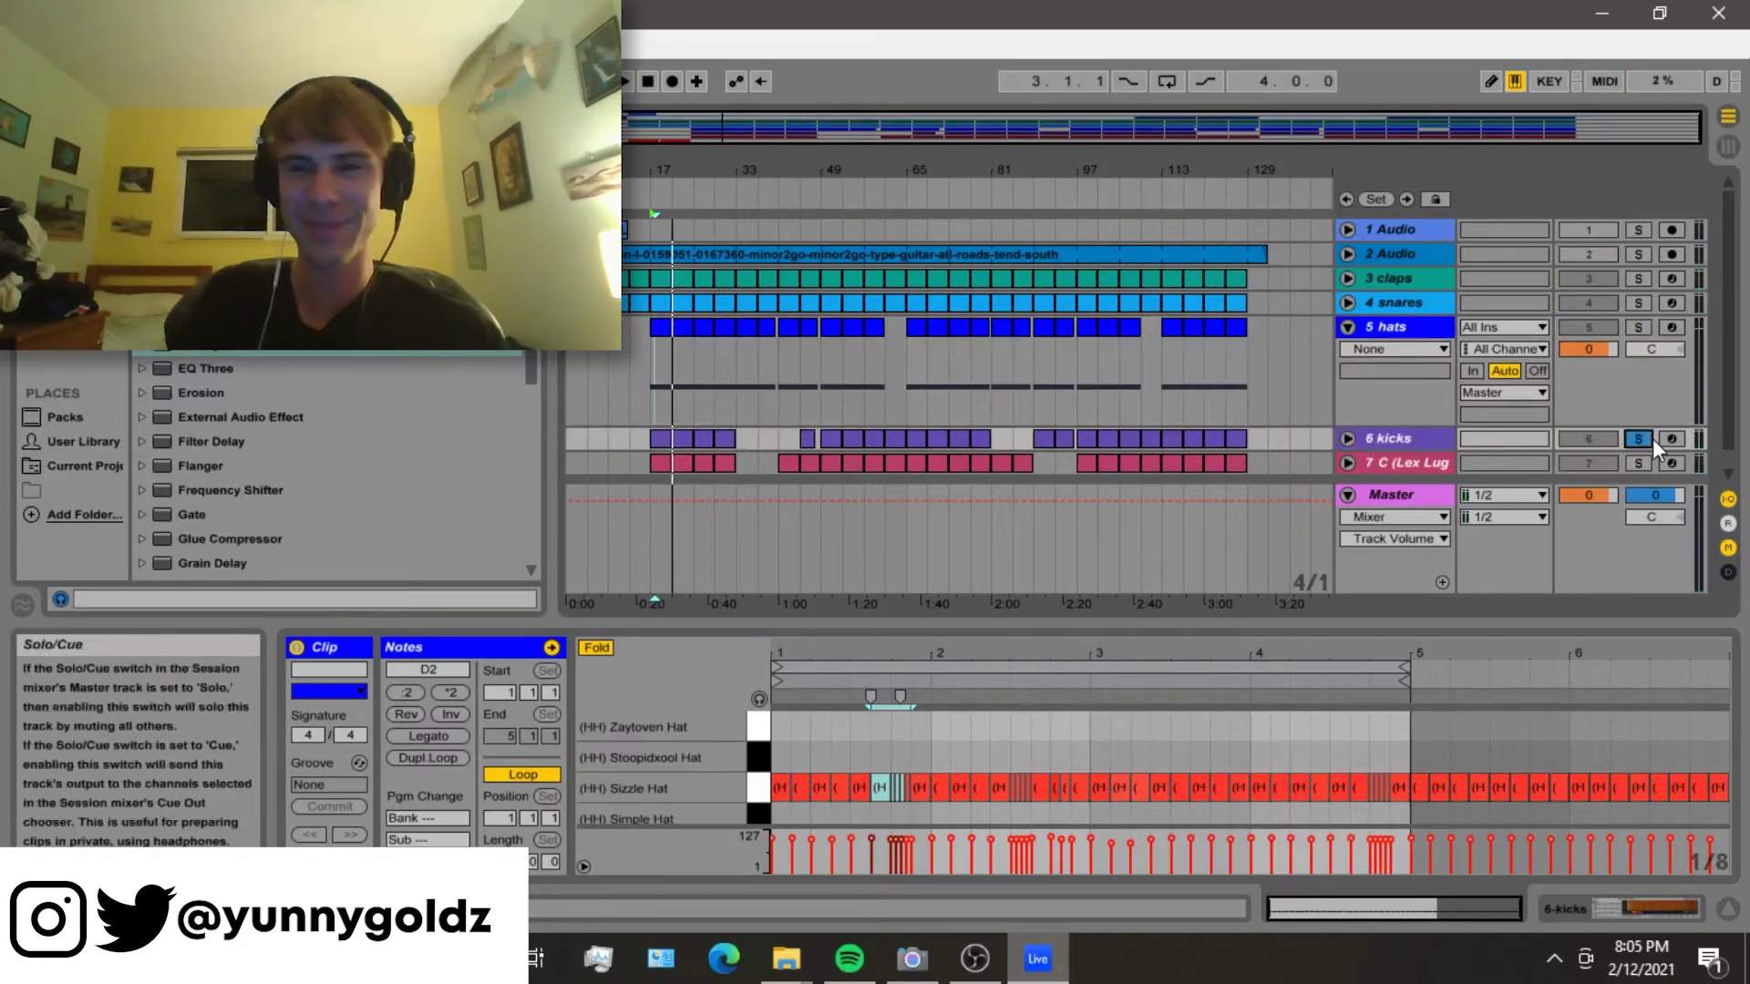
left_click(1347, 439)
left_click(1358, 441)
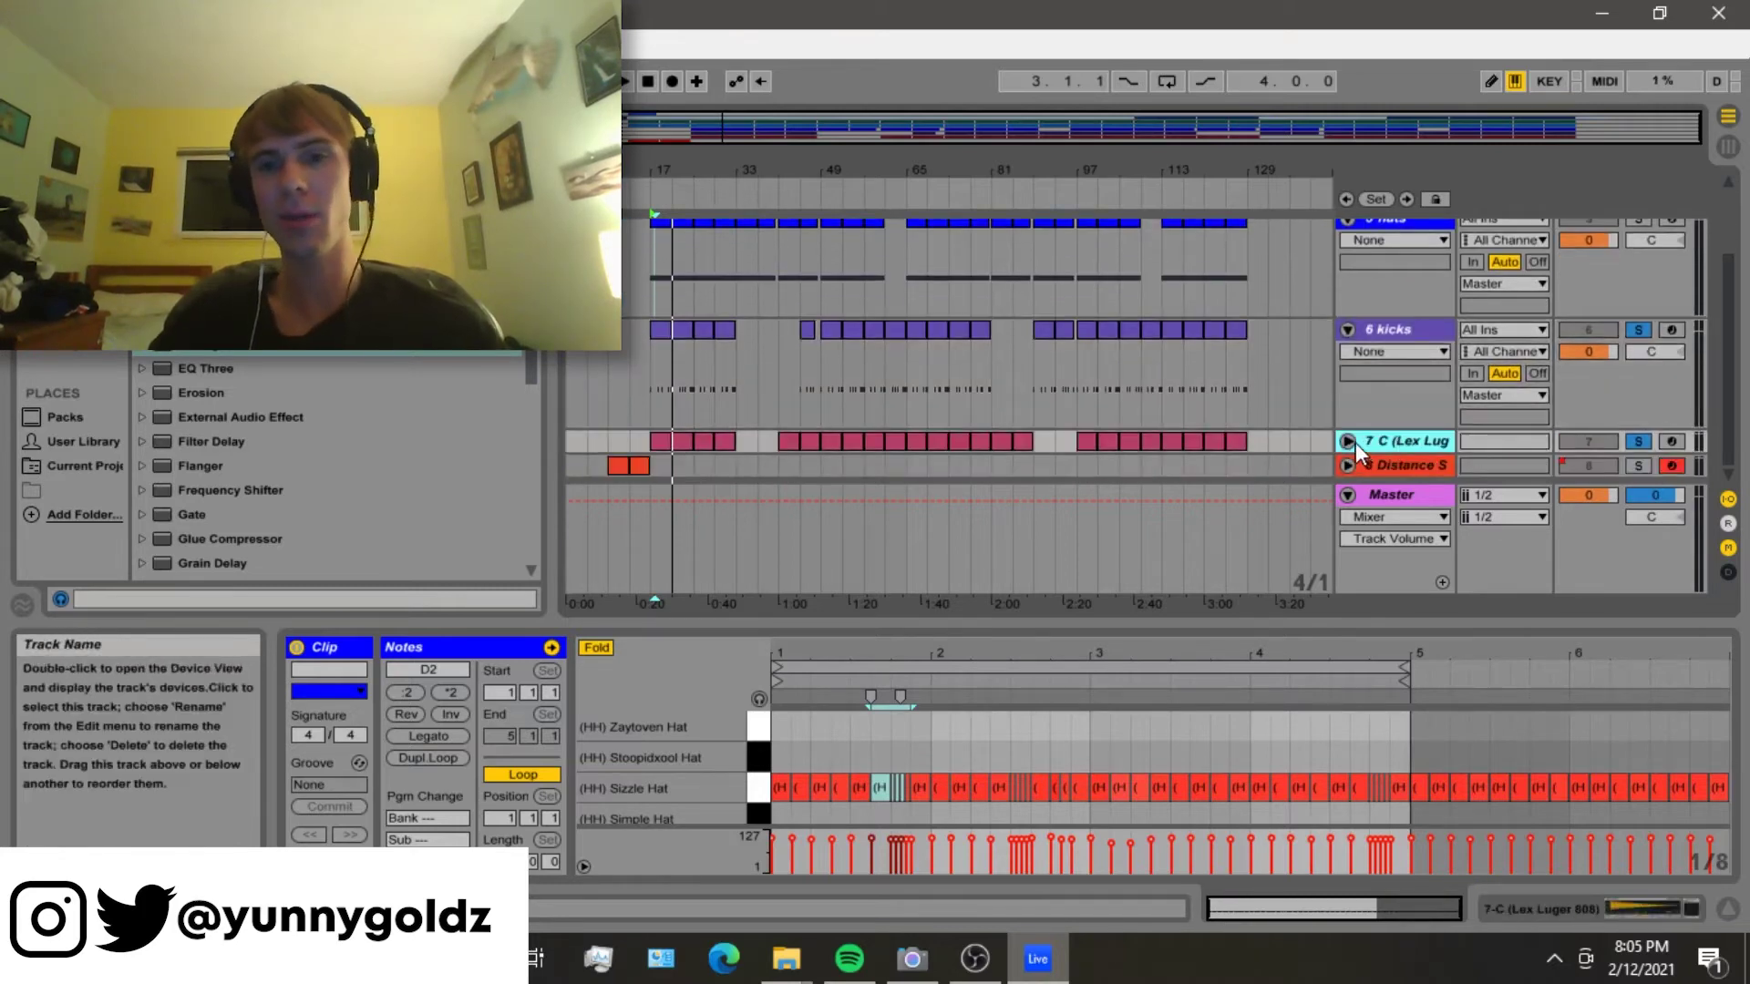
left_click(1348, 441)
- Open the notes of the first Lex Luger 808 clip and play the soloed kicks and 808 together
left_click(1427, 398)
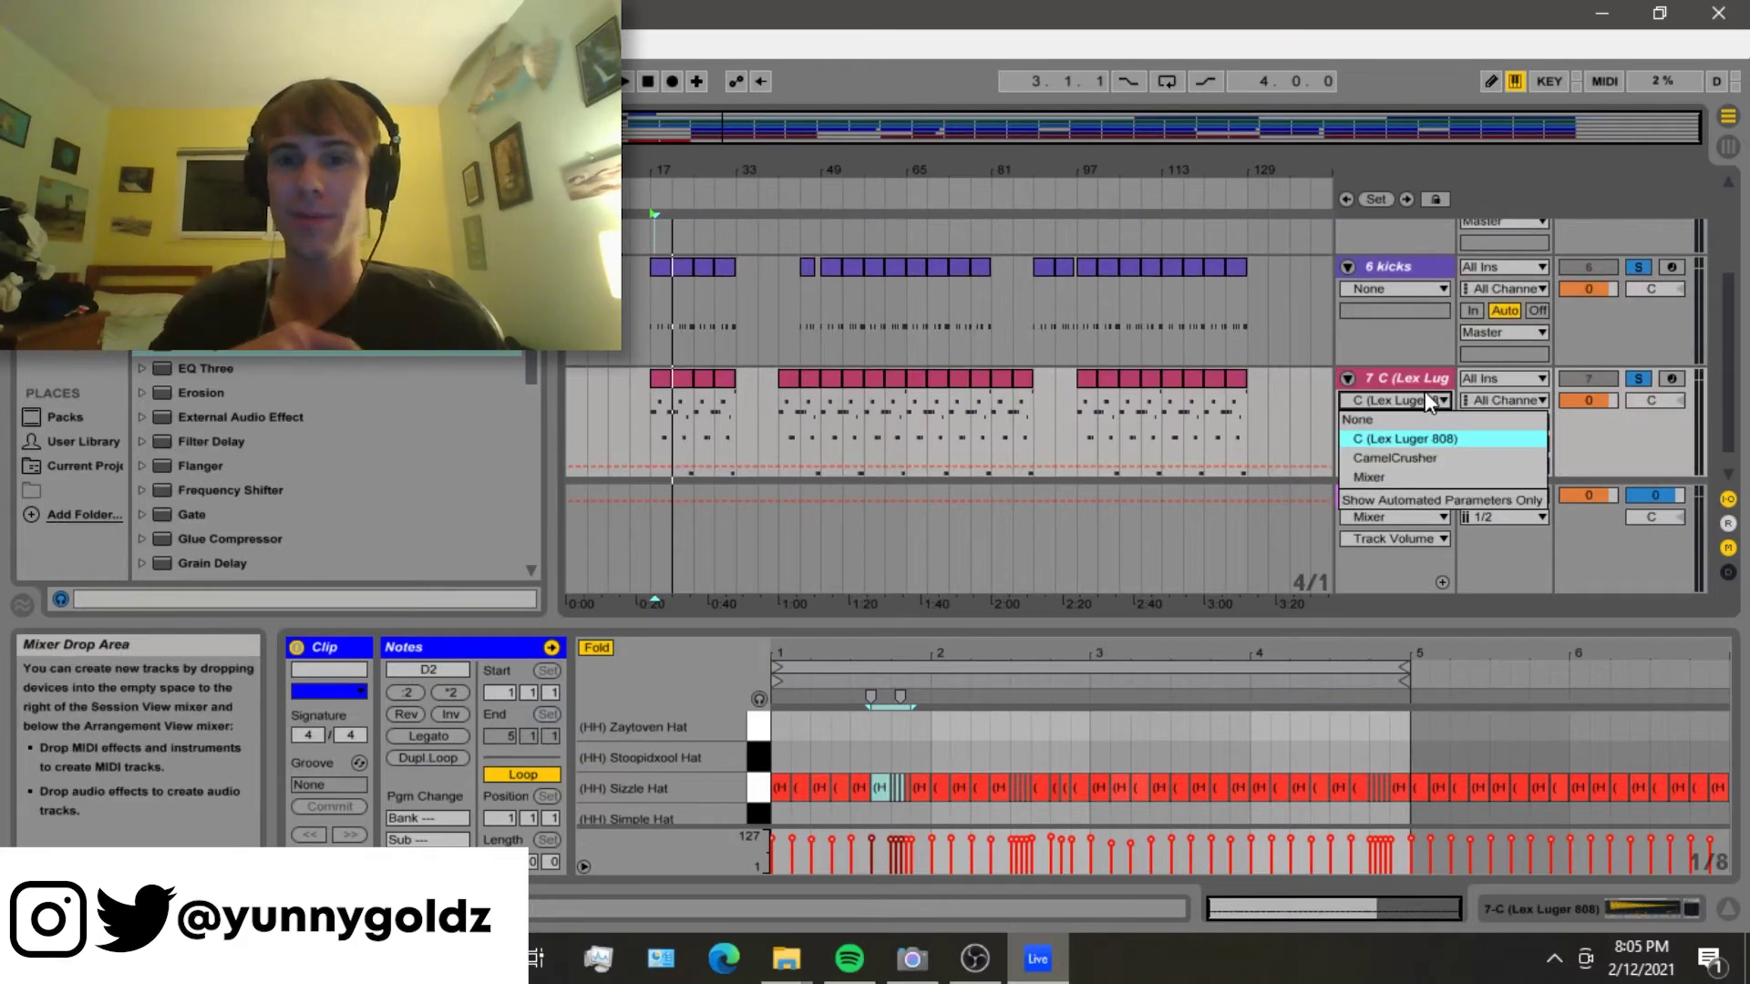
left_click(1415, 385)
left_click(654, 403)
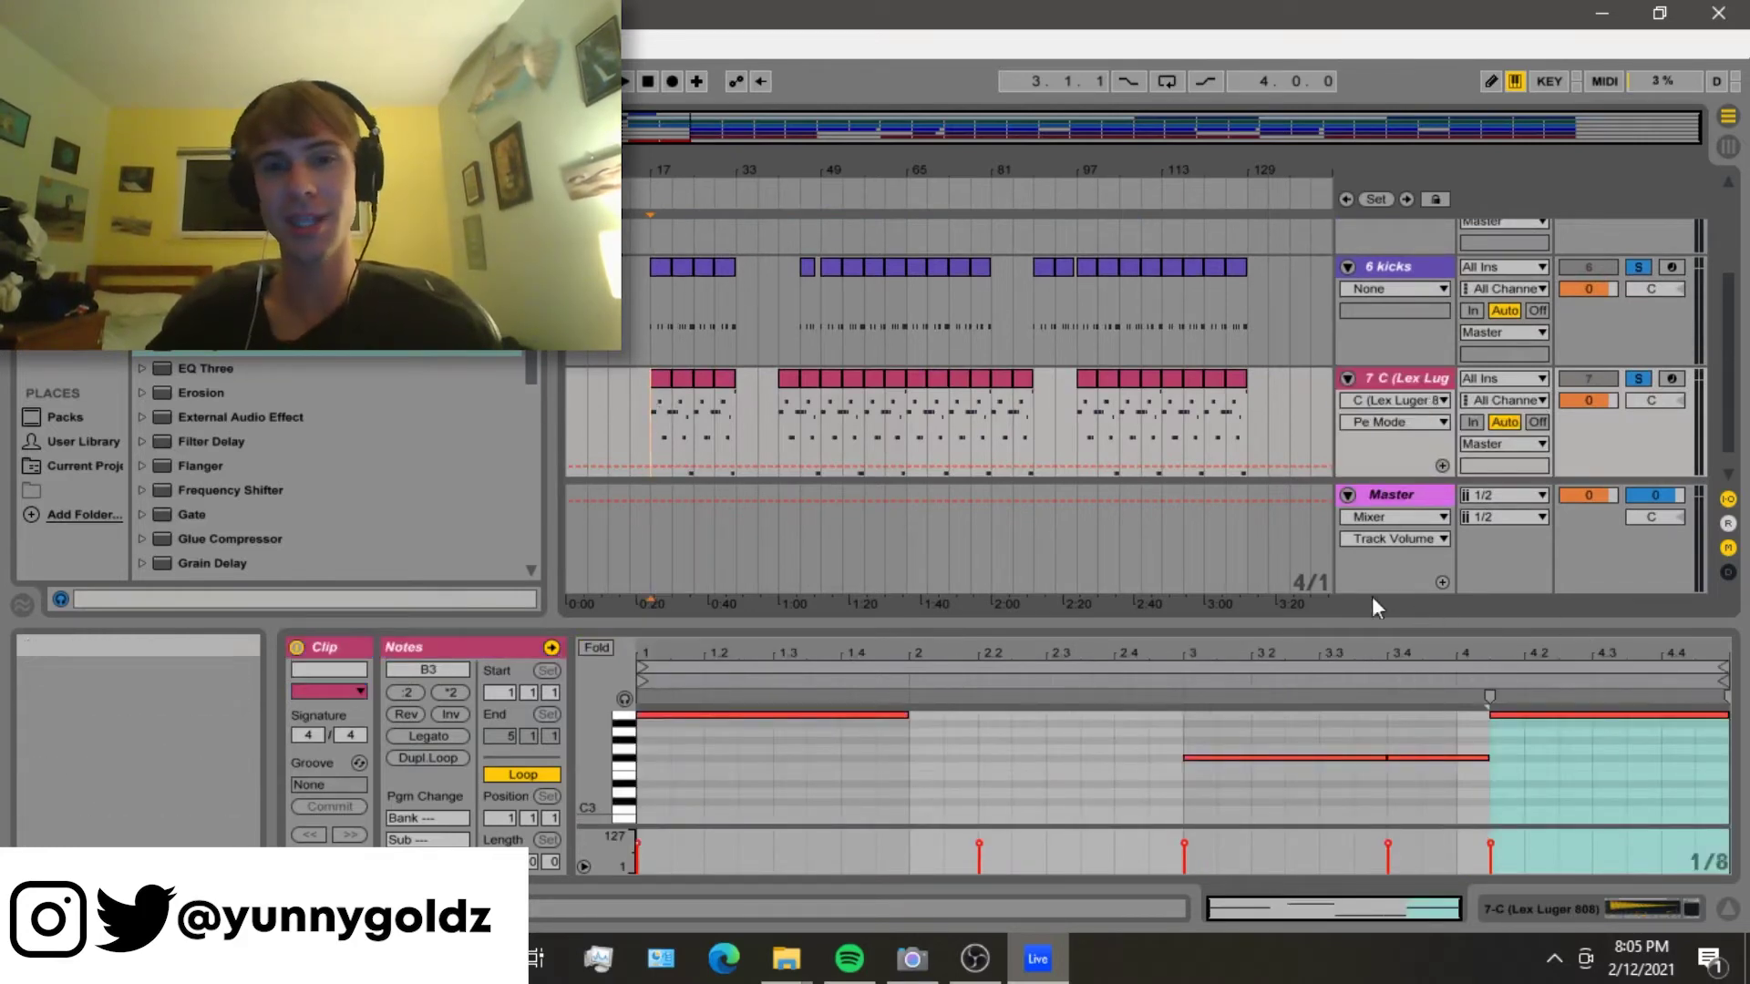
left_click_drag(1672, 436, 1469, 402)
key("space")
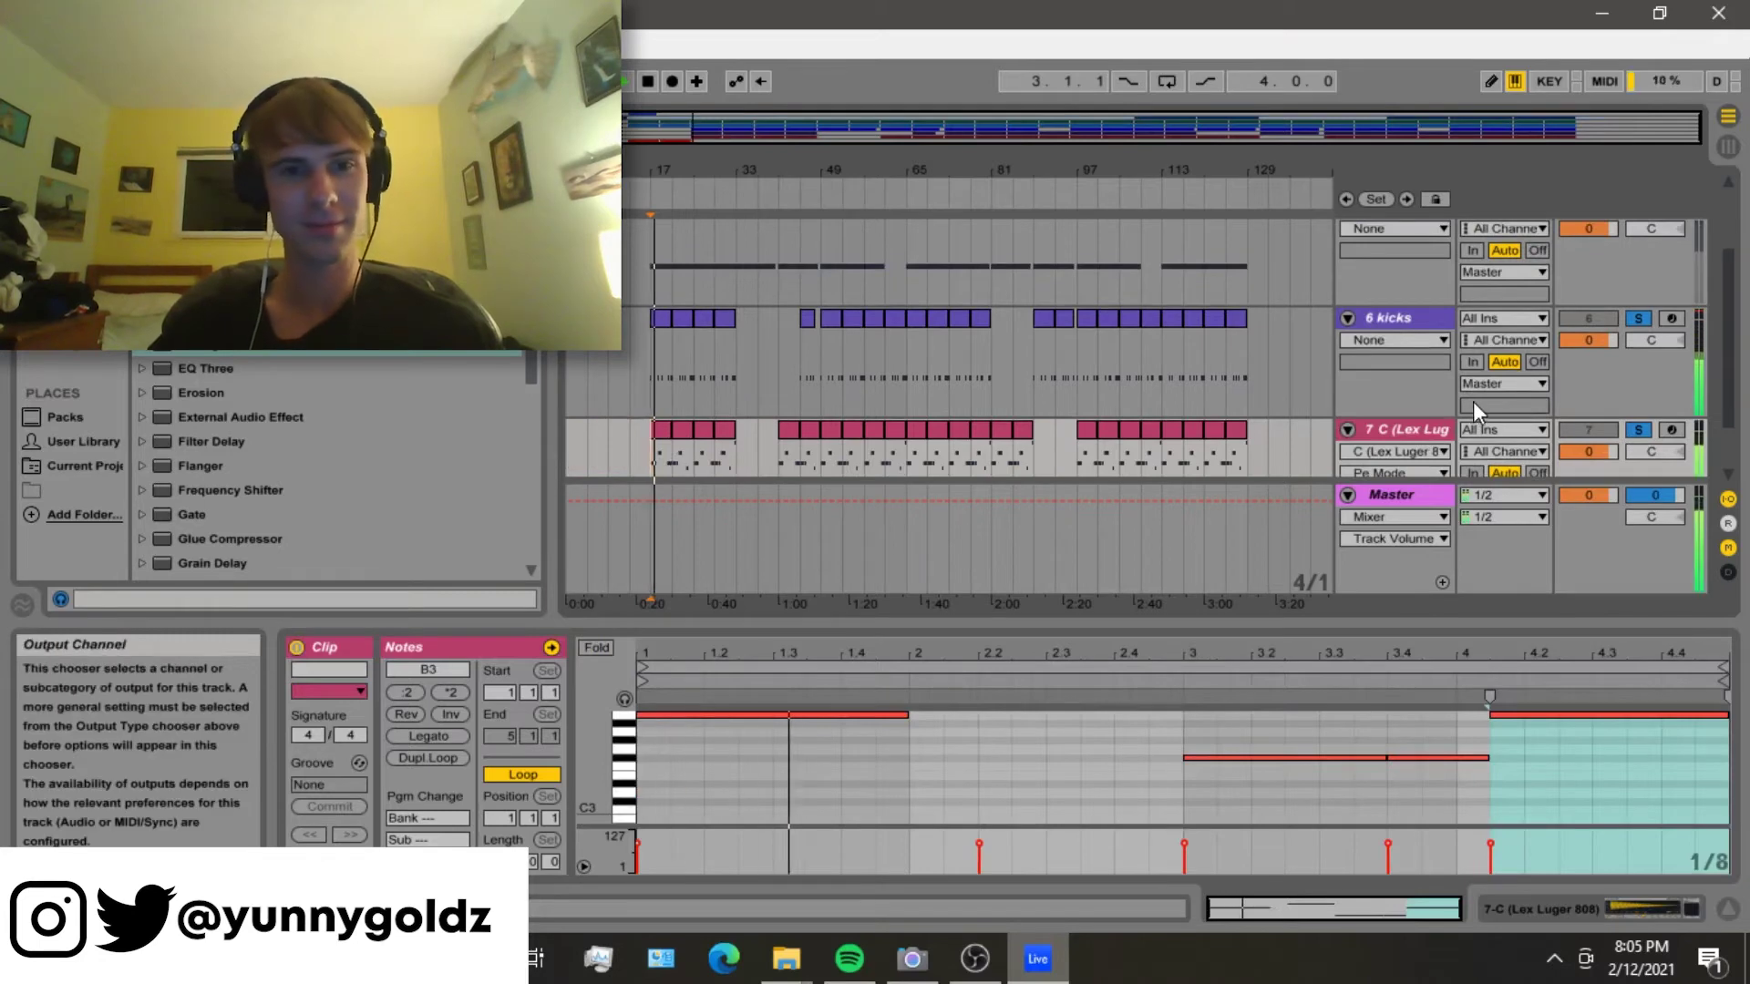
- Show the 808 track's devices, the kicks drum rack, and the notes of the first kicks clip
left_click(1435, 430)
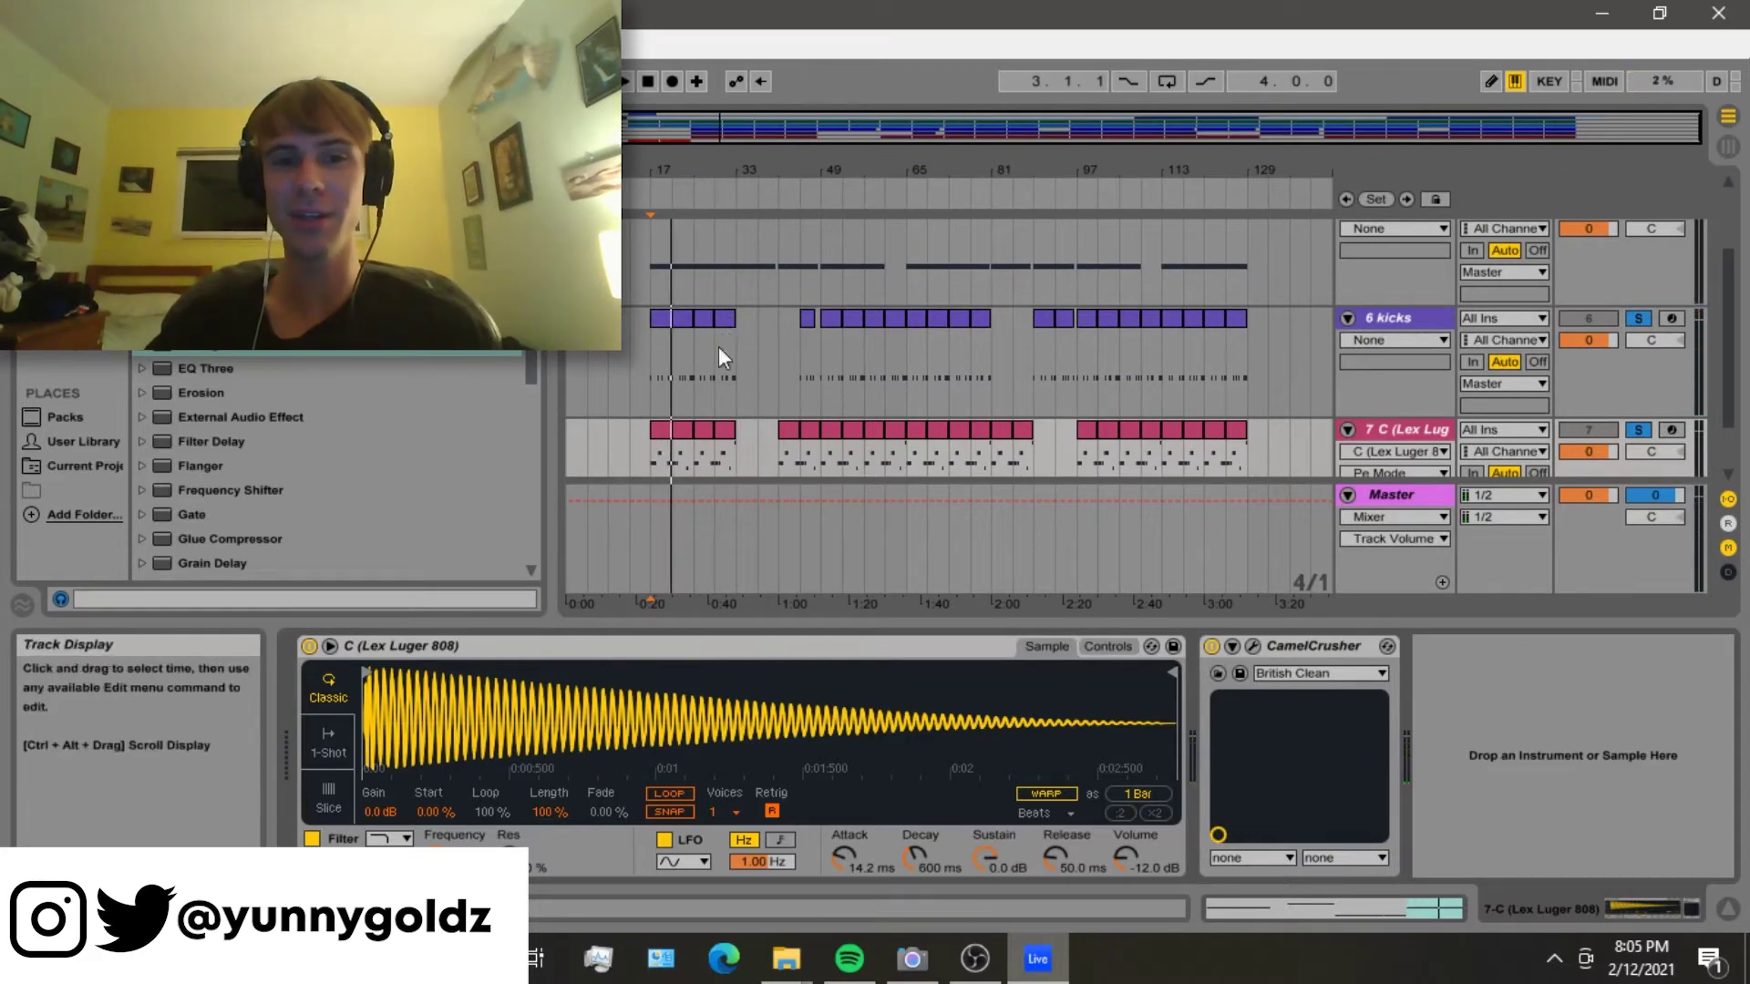
left_click(1394, 321)
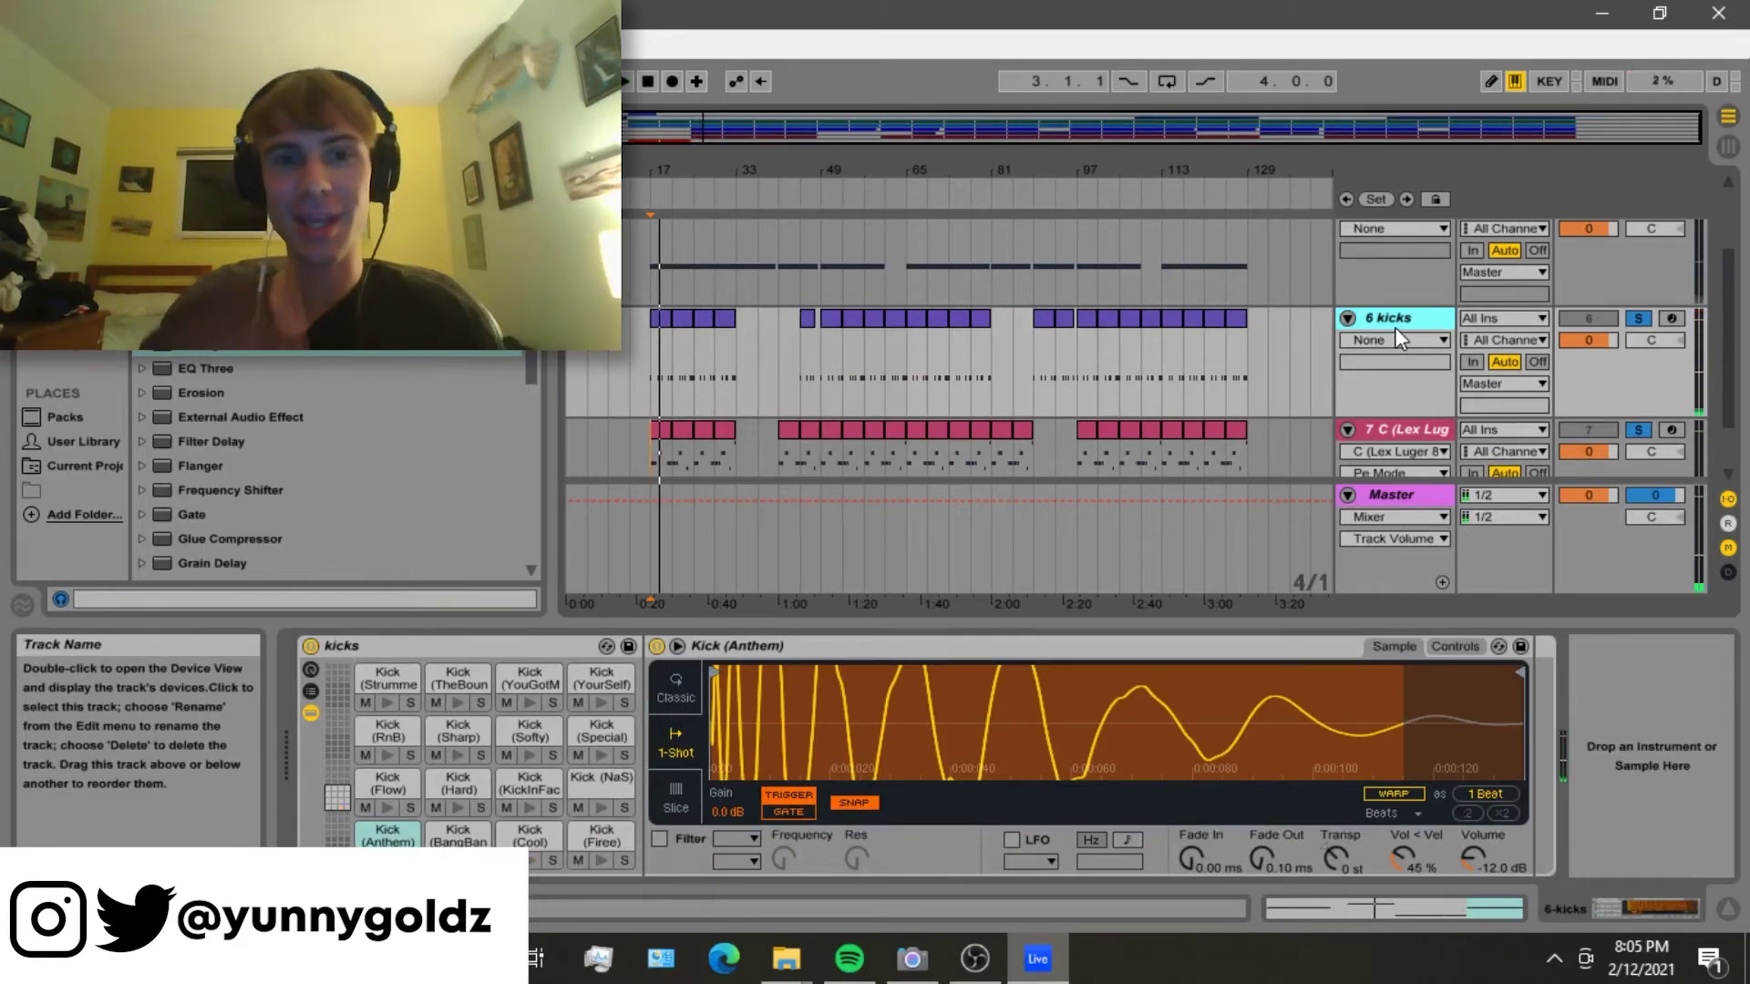
double_click(661, 370)
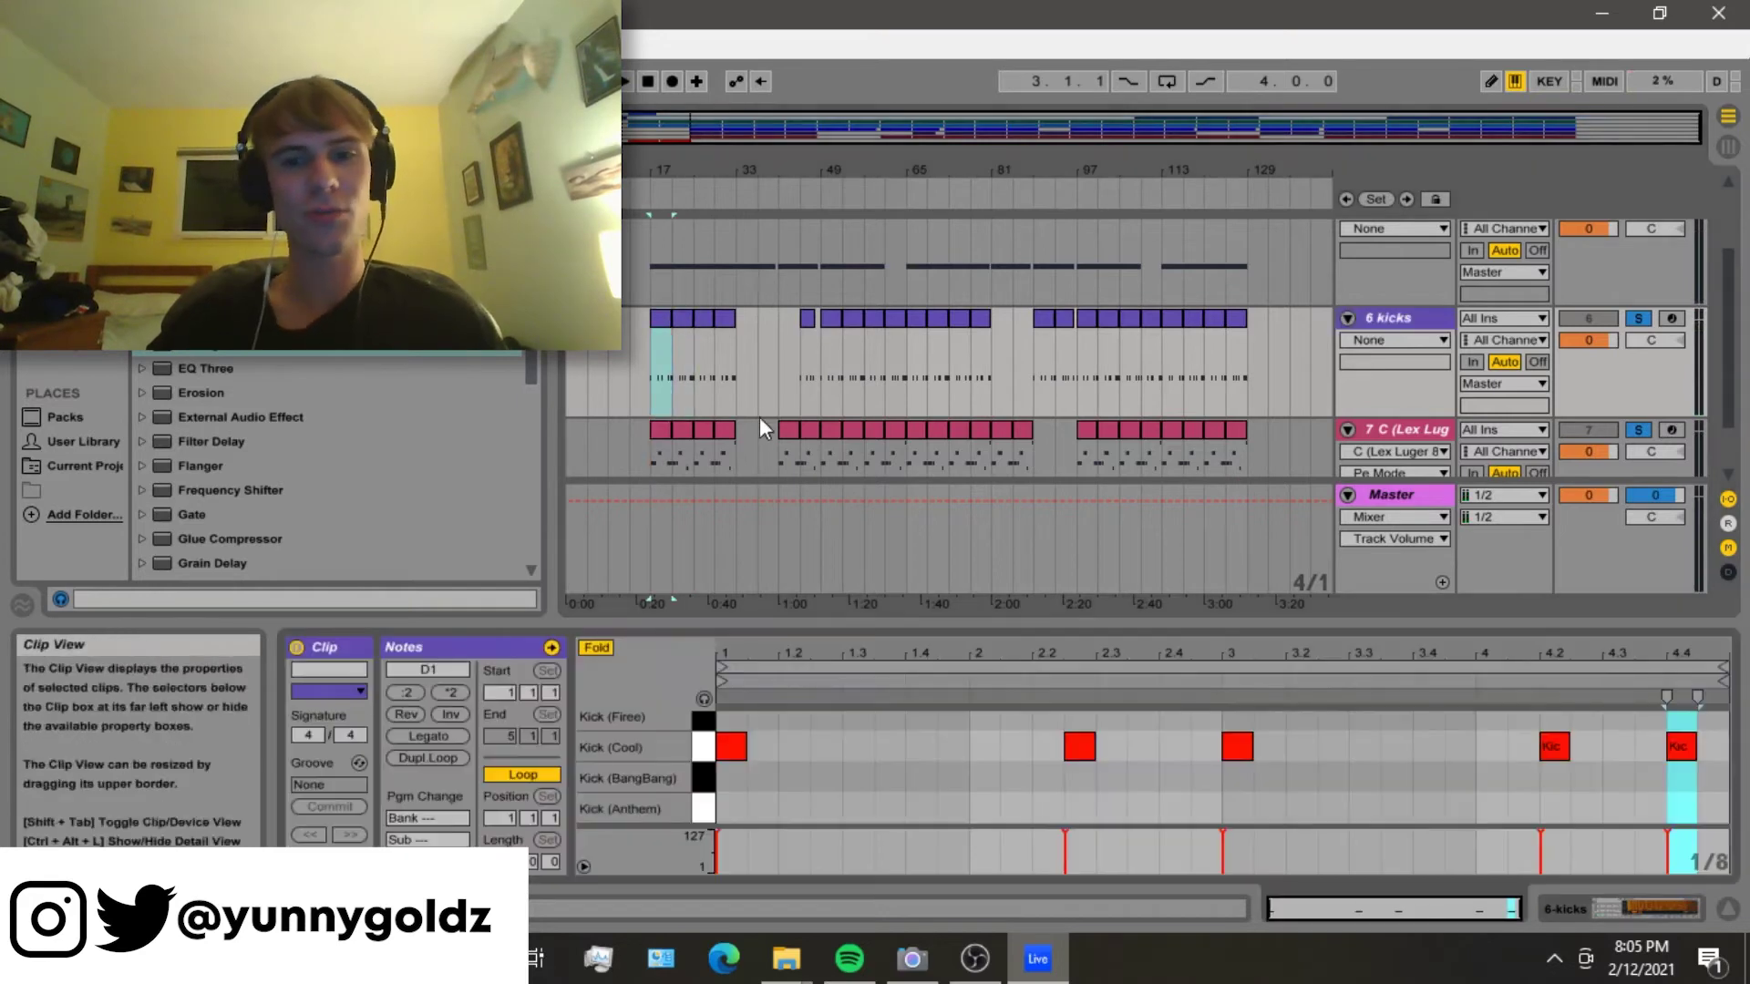
- Take the kicks and 808 tracks off solo and play the drums without the guitar
left_click(1639, 431)
scroll(1613, 415, "up", 3)
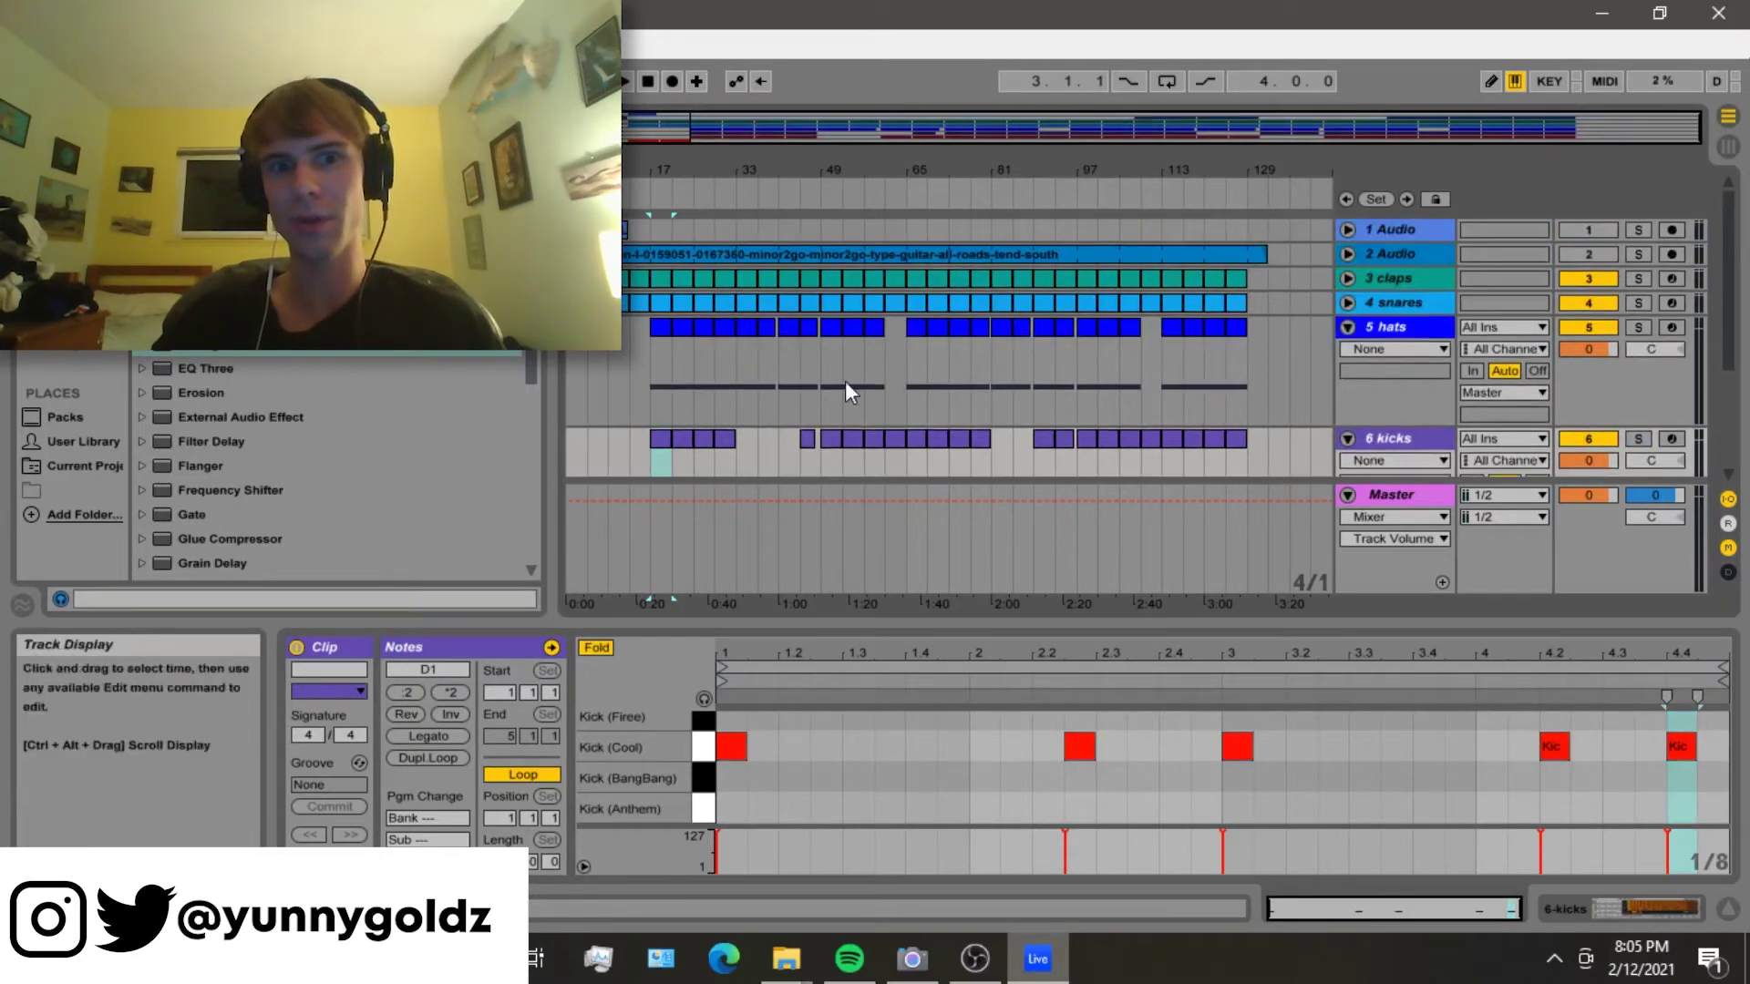
key("space")
- Fold the hats and kicks tracks and open the notes of the first Lex Luger 808 clip
left_click(1340, 324)
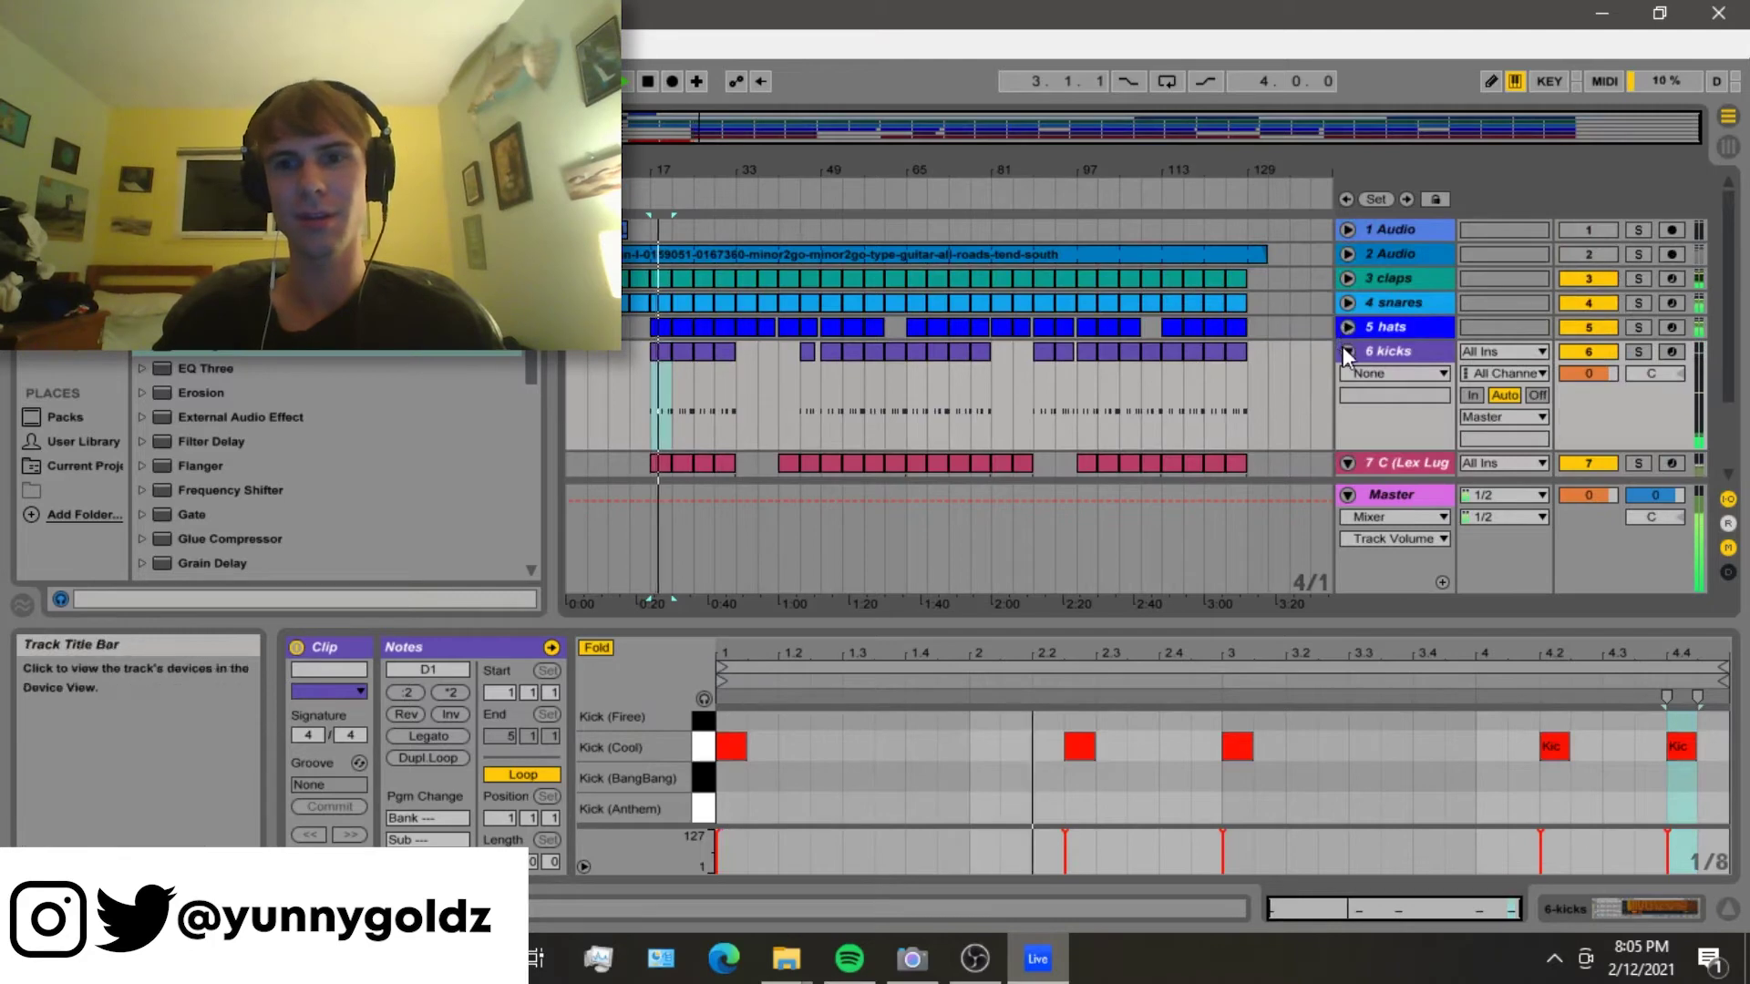
left_click(1342, 348)
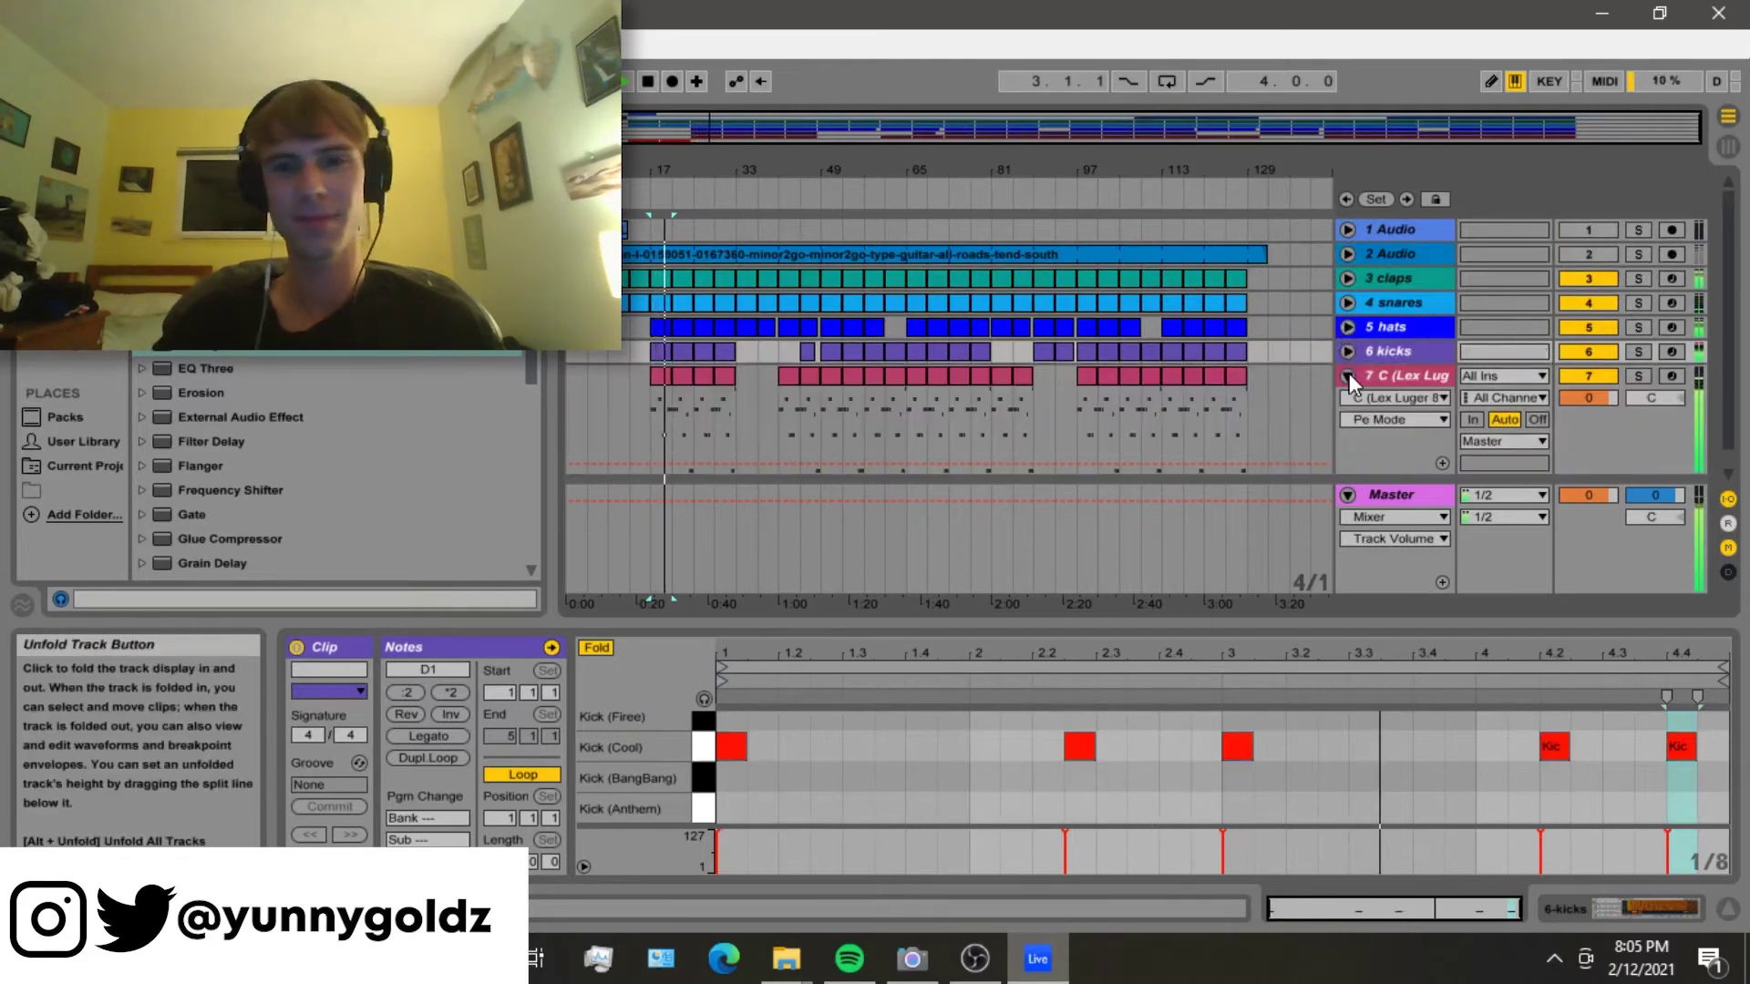
left_click(660, 381)
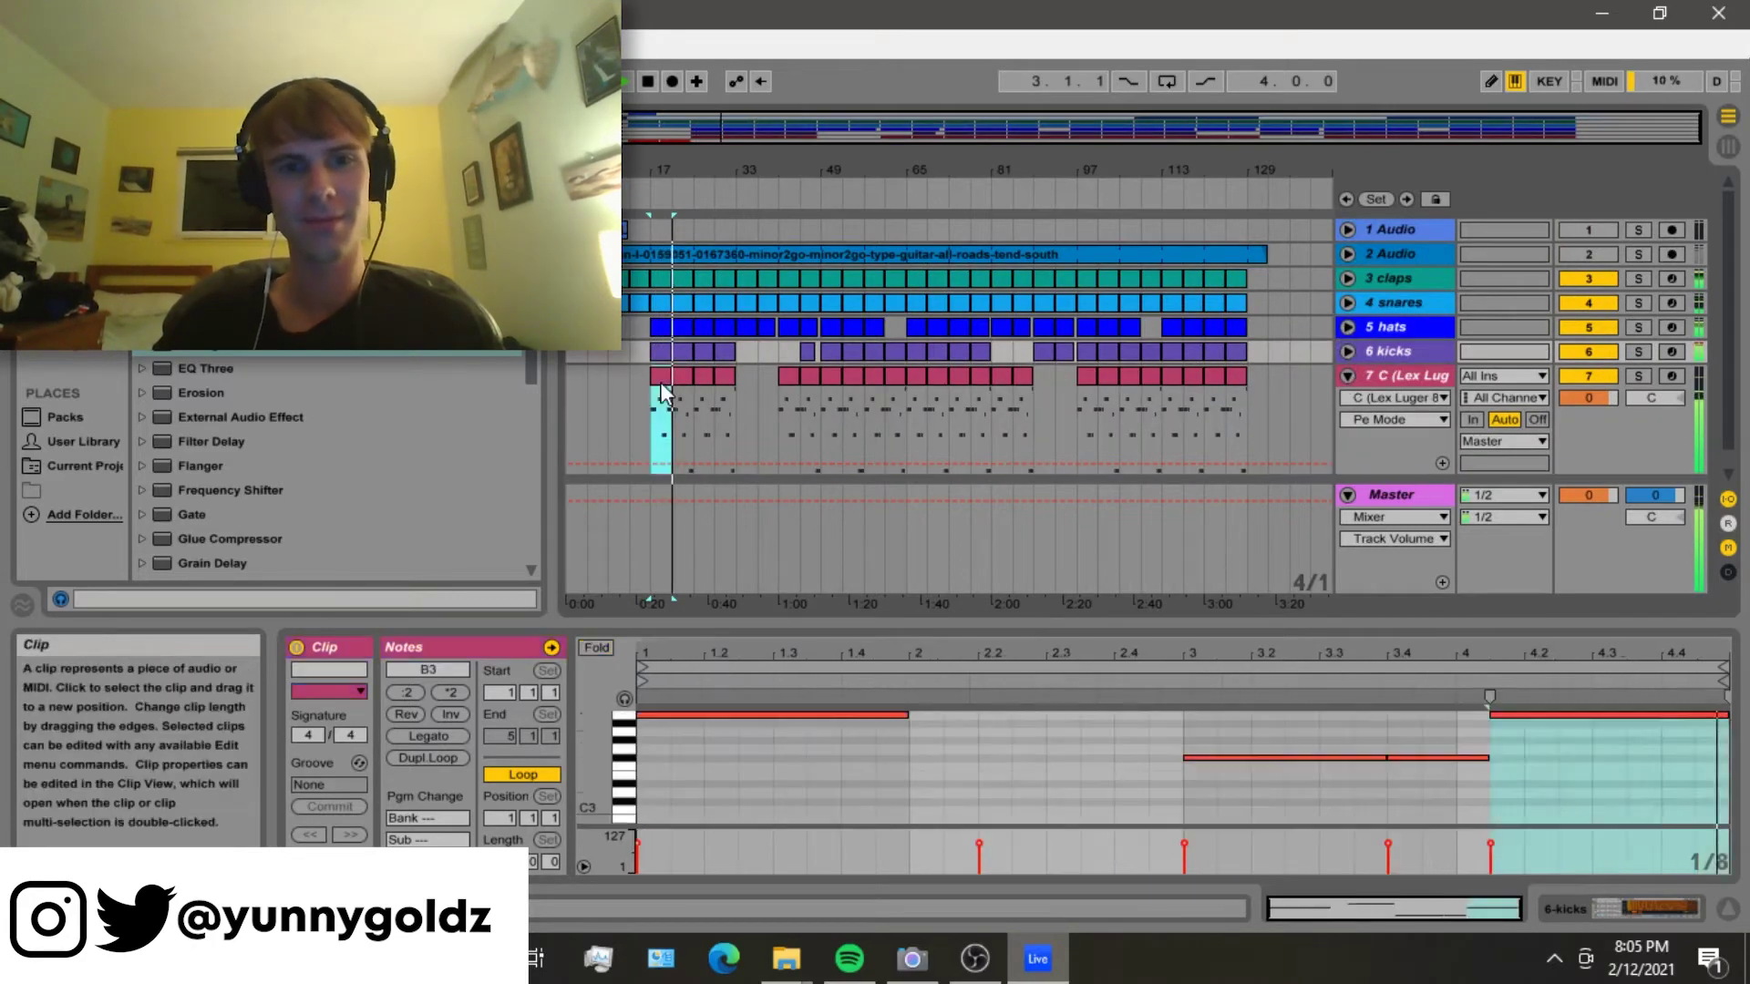
- Fold the Lex Luger 808 track, open the notes of its second clip, and stop playback
scroll(757, 720, "up", 2)
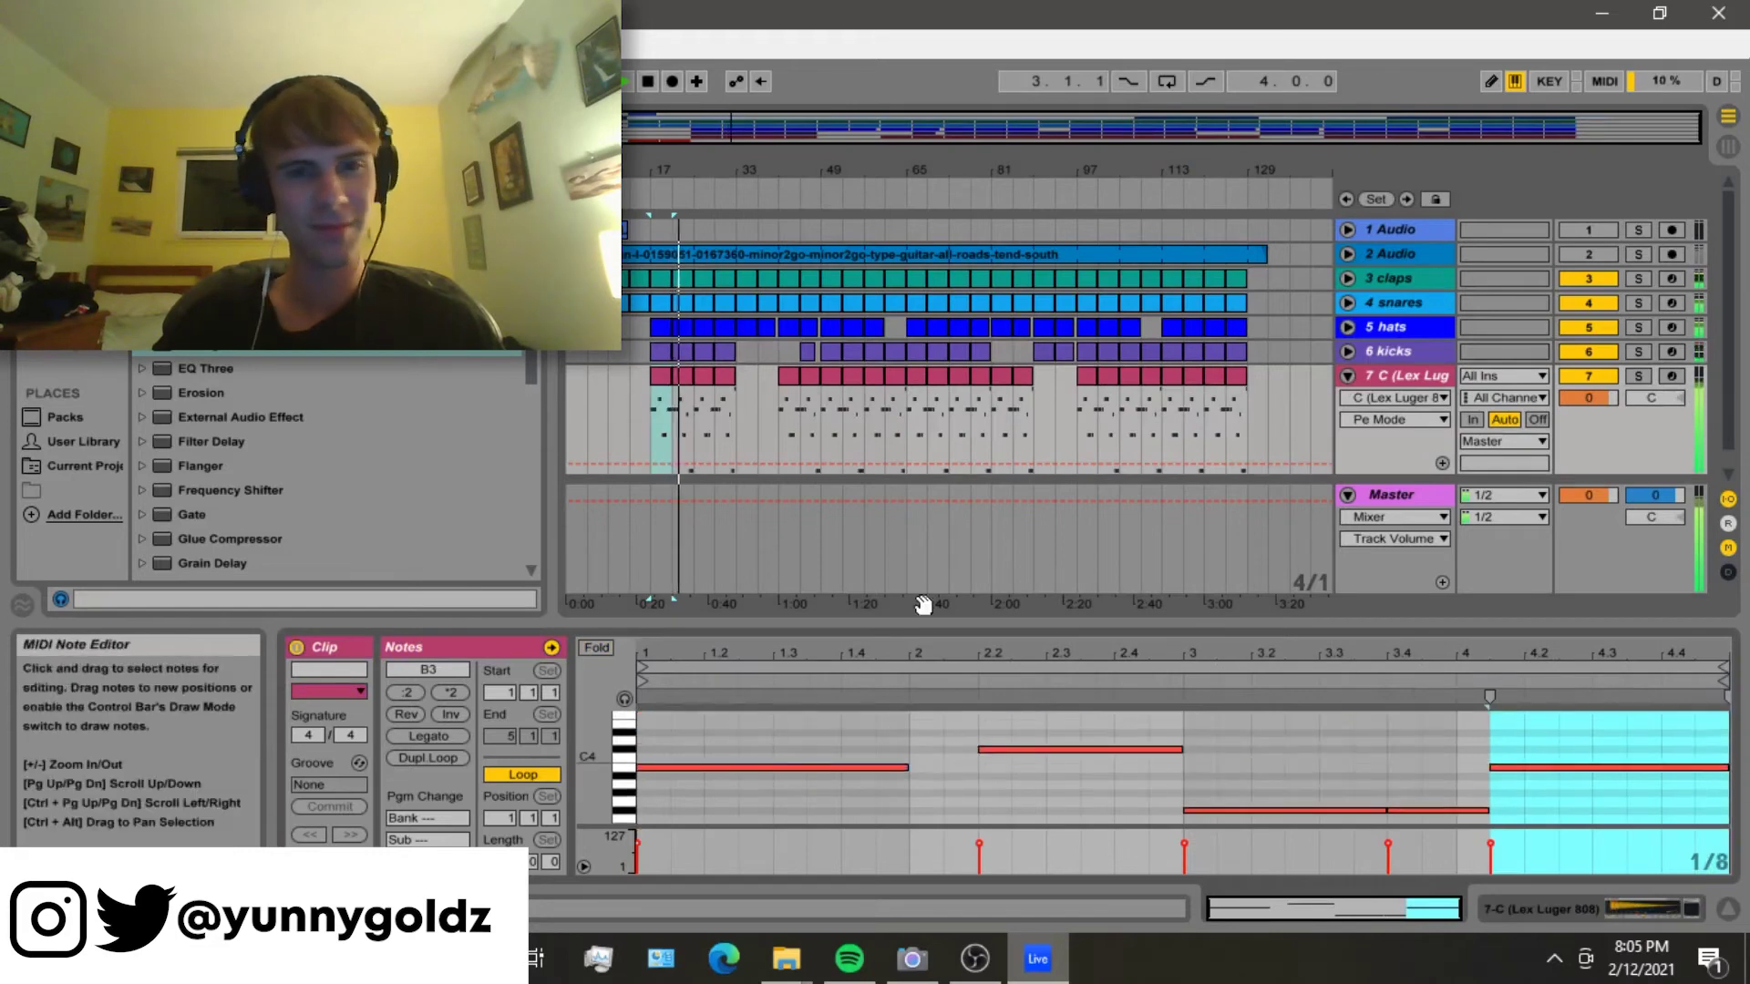
left_click(1353, 374)
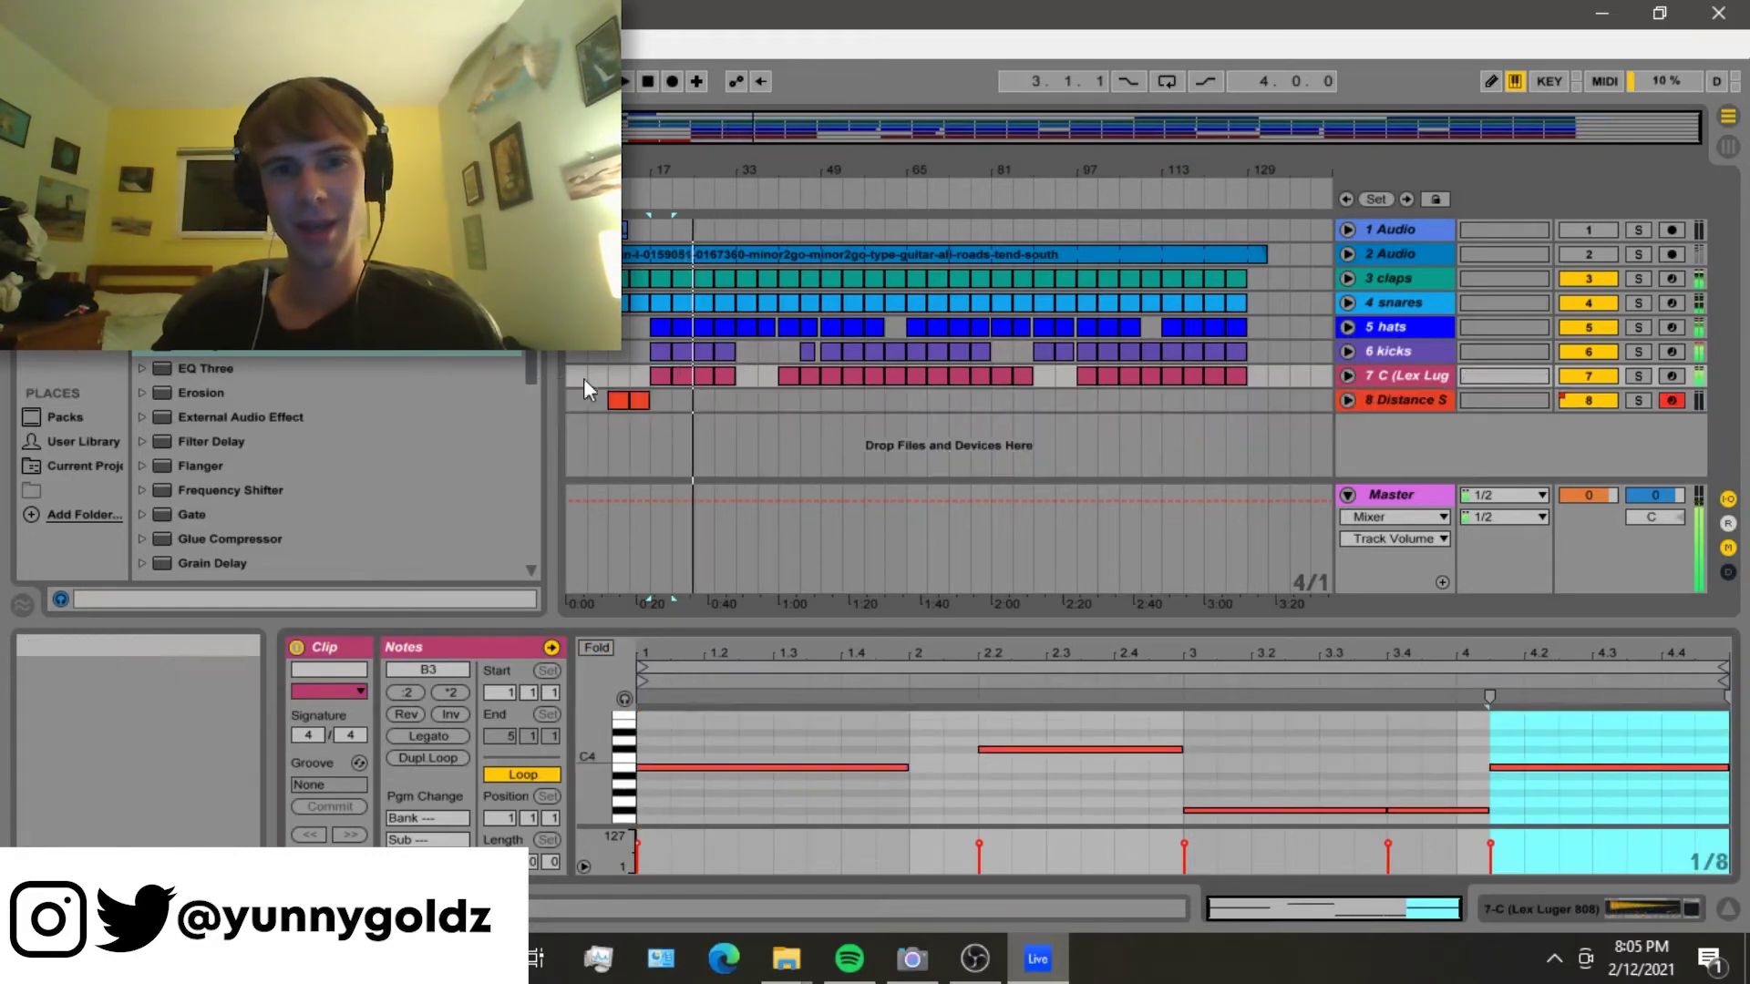
left_click(681, 377)
key("space")
- Select the closing B2 note and the opening B3 notes of the second 808 clip and play the drums
left_click_drag(1312, 769, 1674, 830)
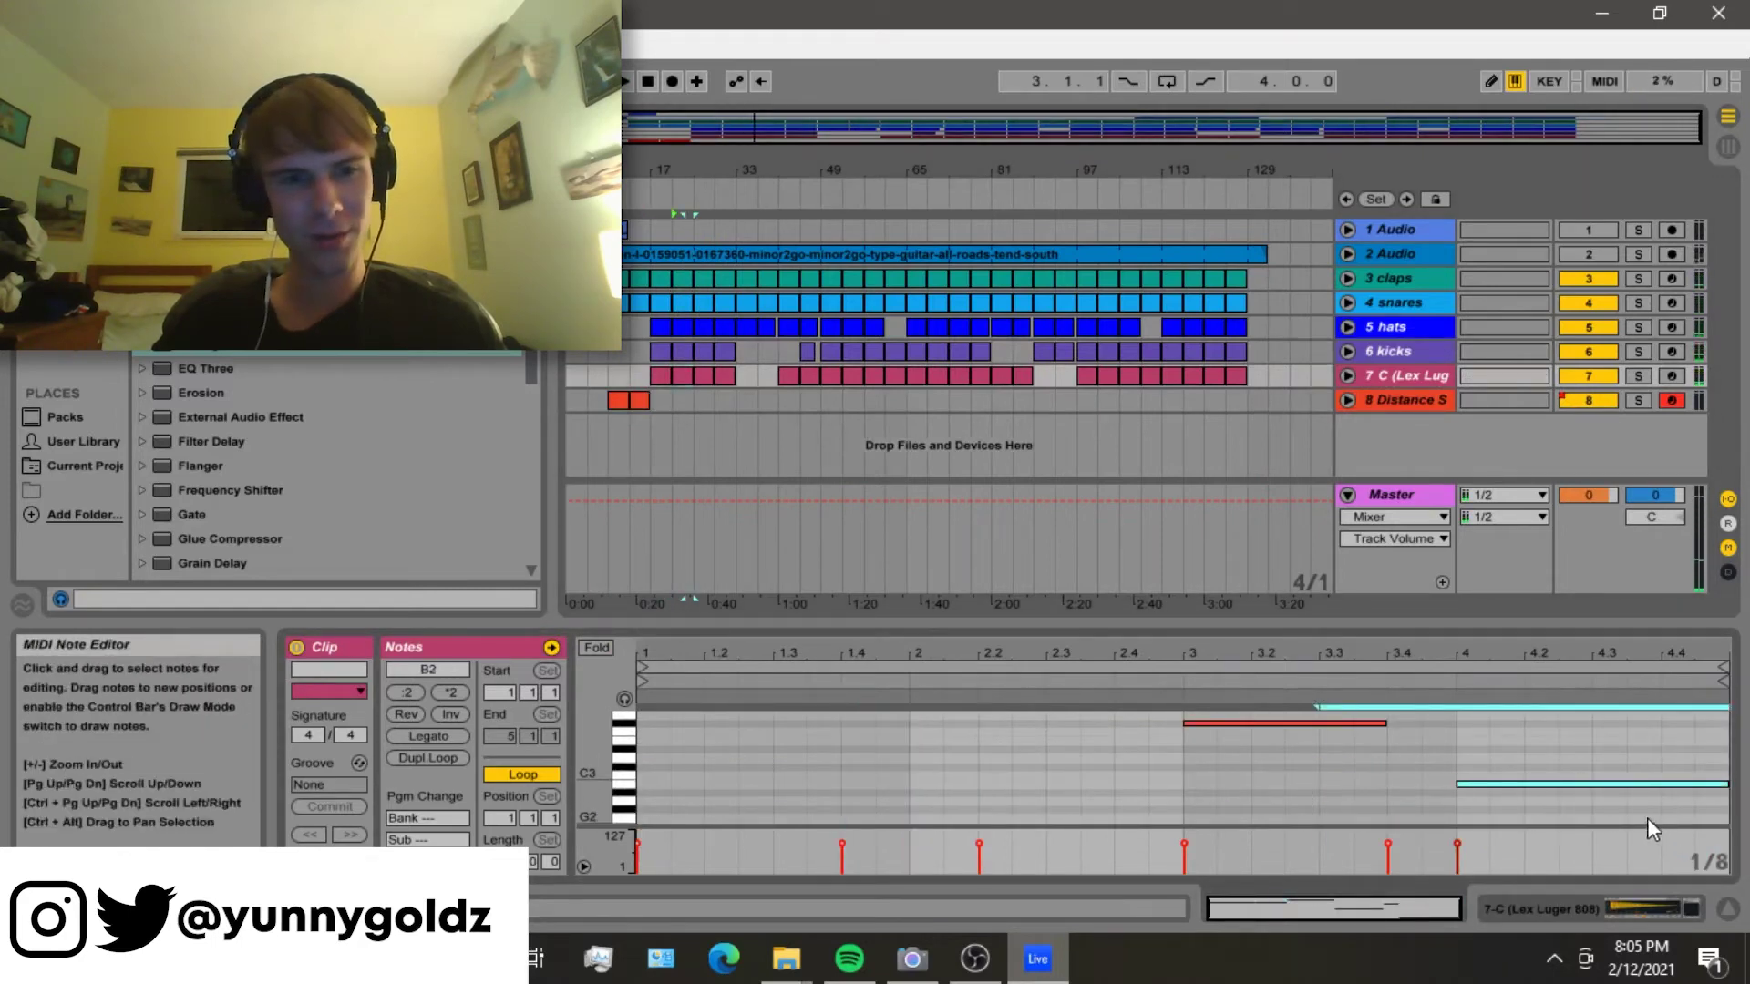
scroll(1276, 784, "up", 3)
left_click_drag(888, 751, 769, 811)
key("space")
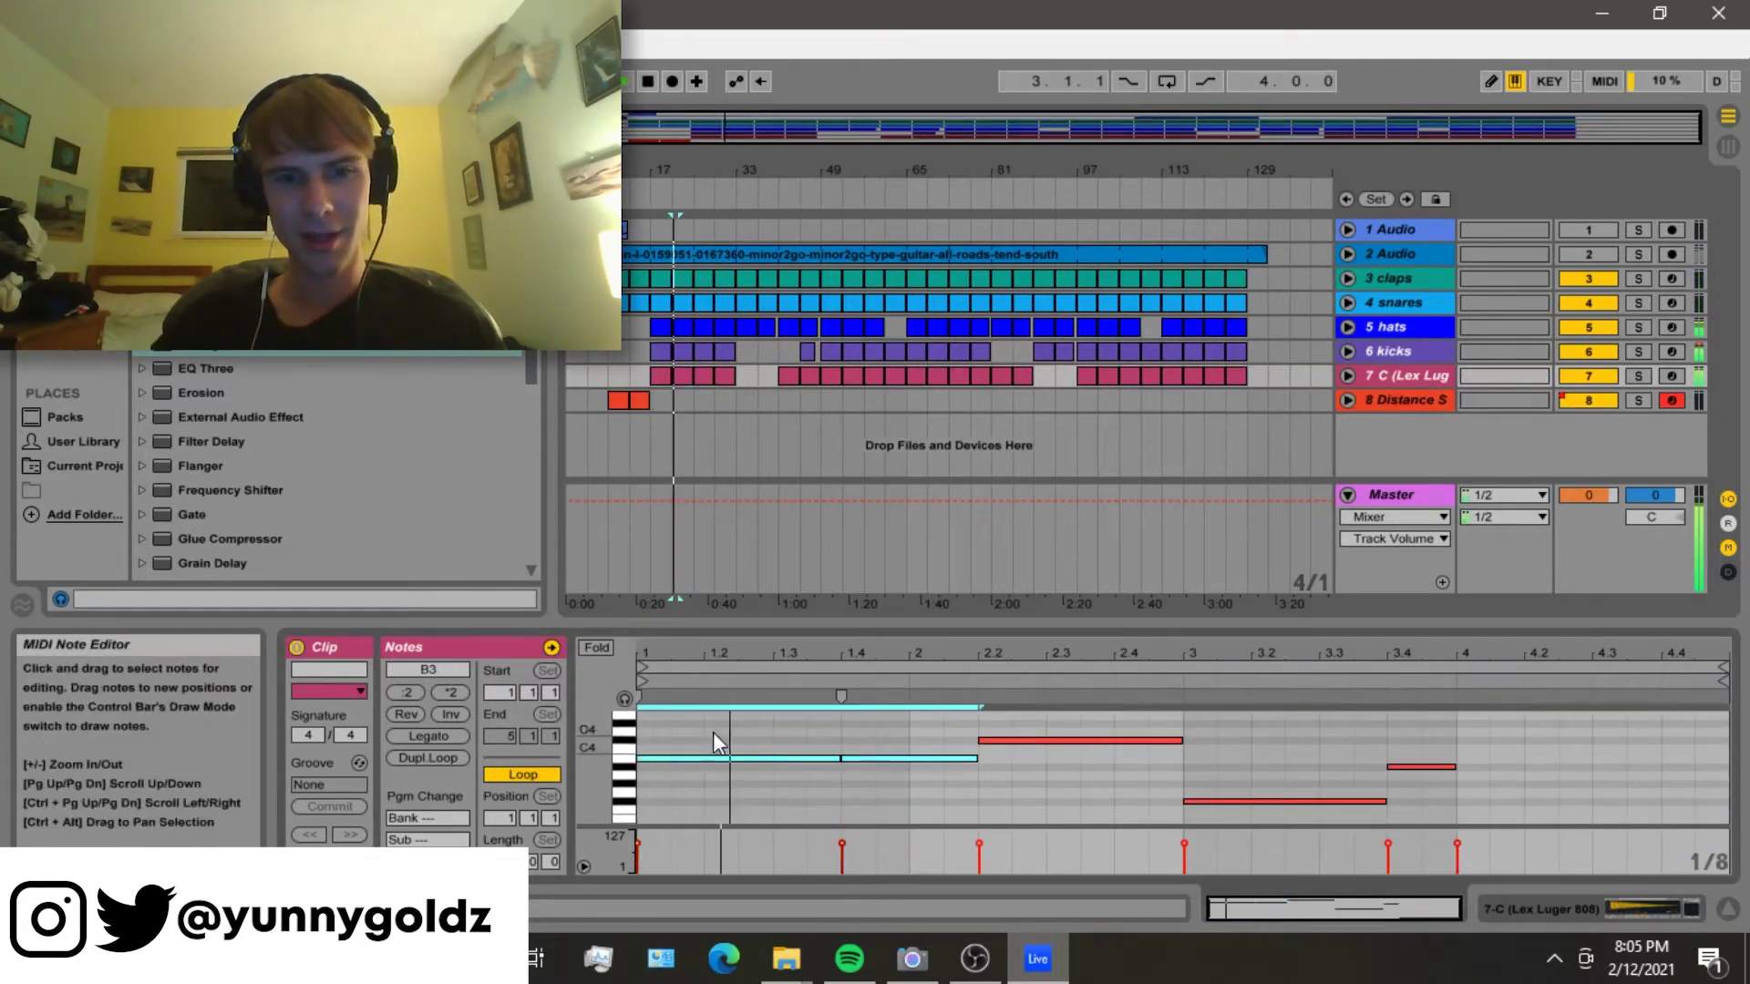
- Play the second 808 clip while selecting its F#3 note in bar 3, its B3 to C#4 notes, and its closing B2 note
left_click_drag(1103, 788, 1250, 846)
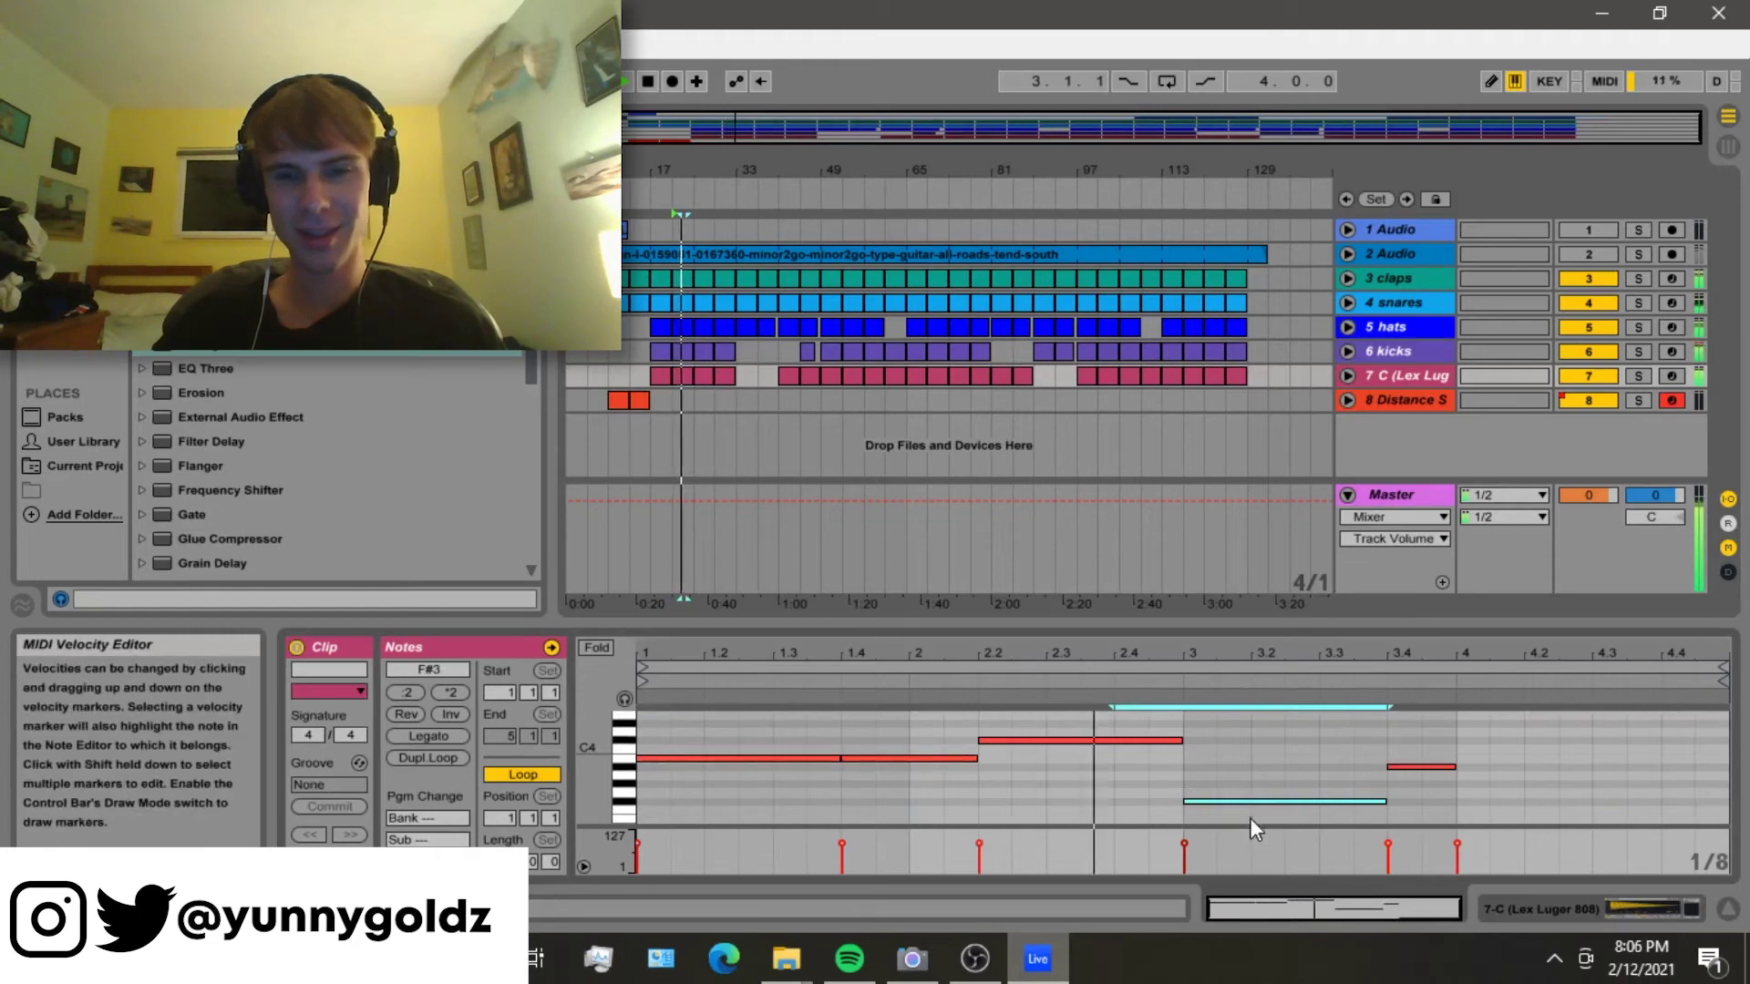
key("ctrl+l")
left_click_drag(1210, 780, 900, 725)
key("ctrl+l")
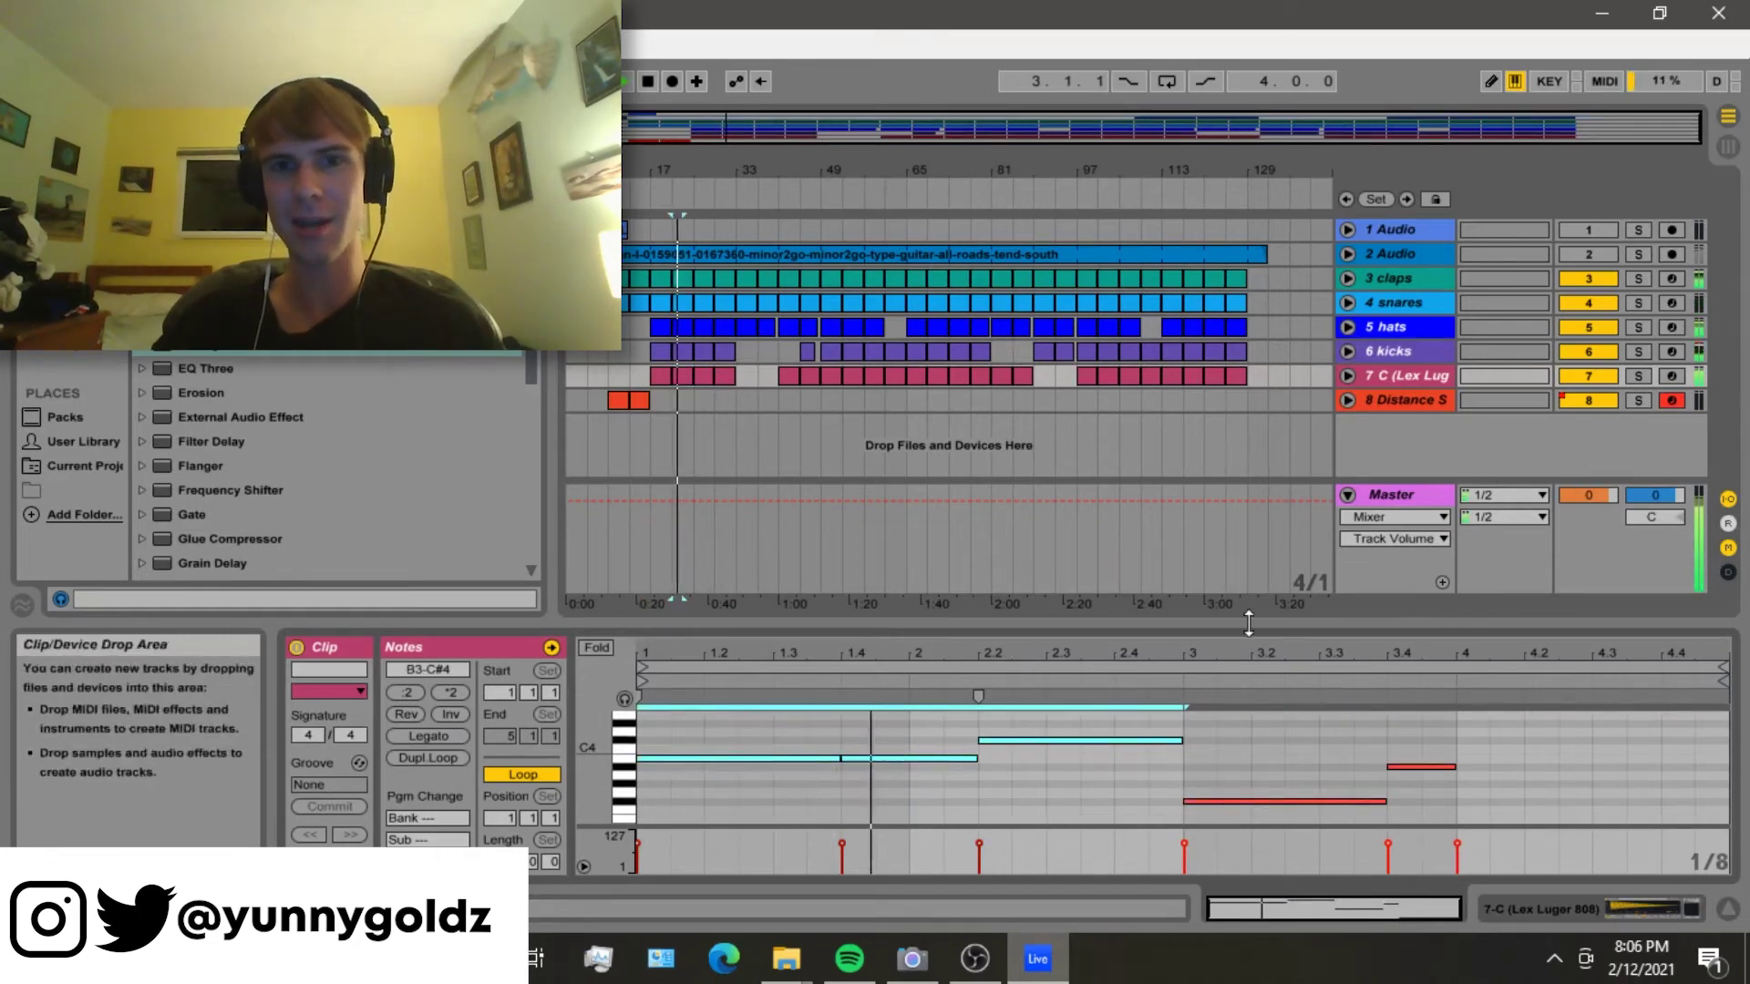
scroll(1538, 769, "down", 3)
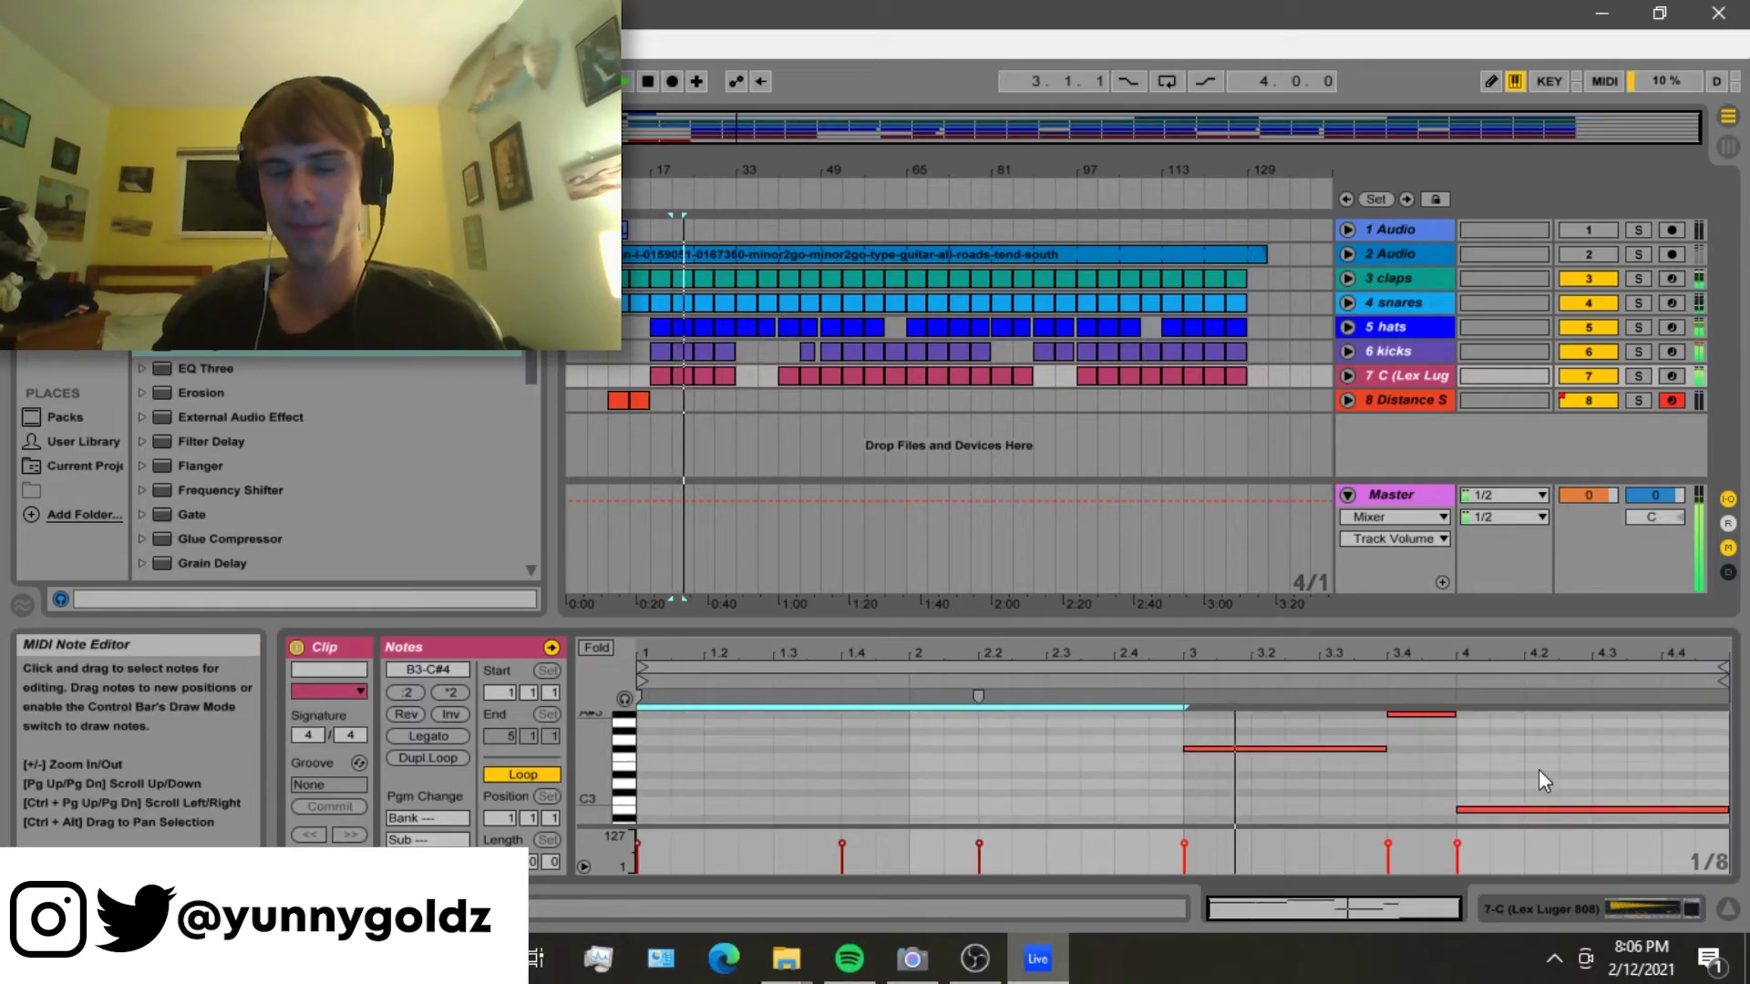
left_click_drag(1447, 762, 1480, 813)
key("ctrl+l")
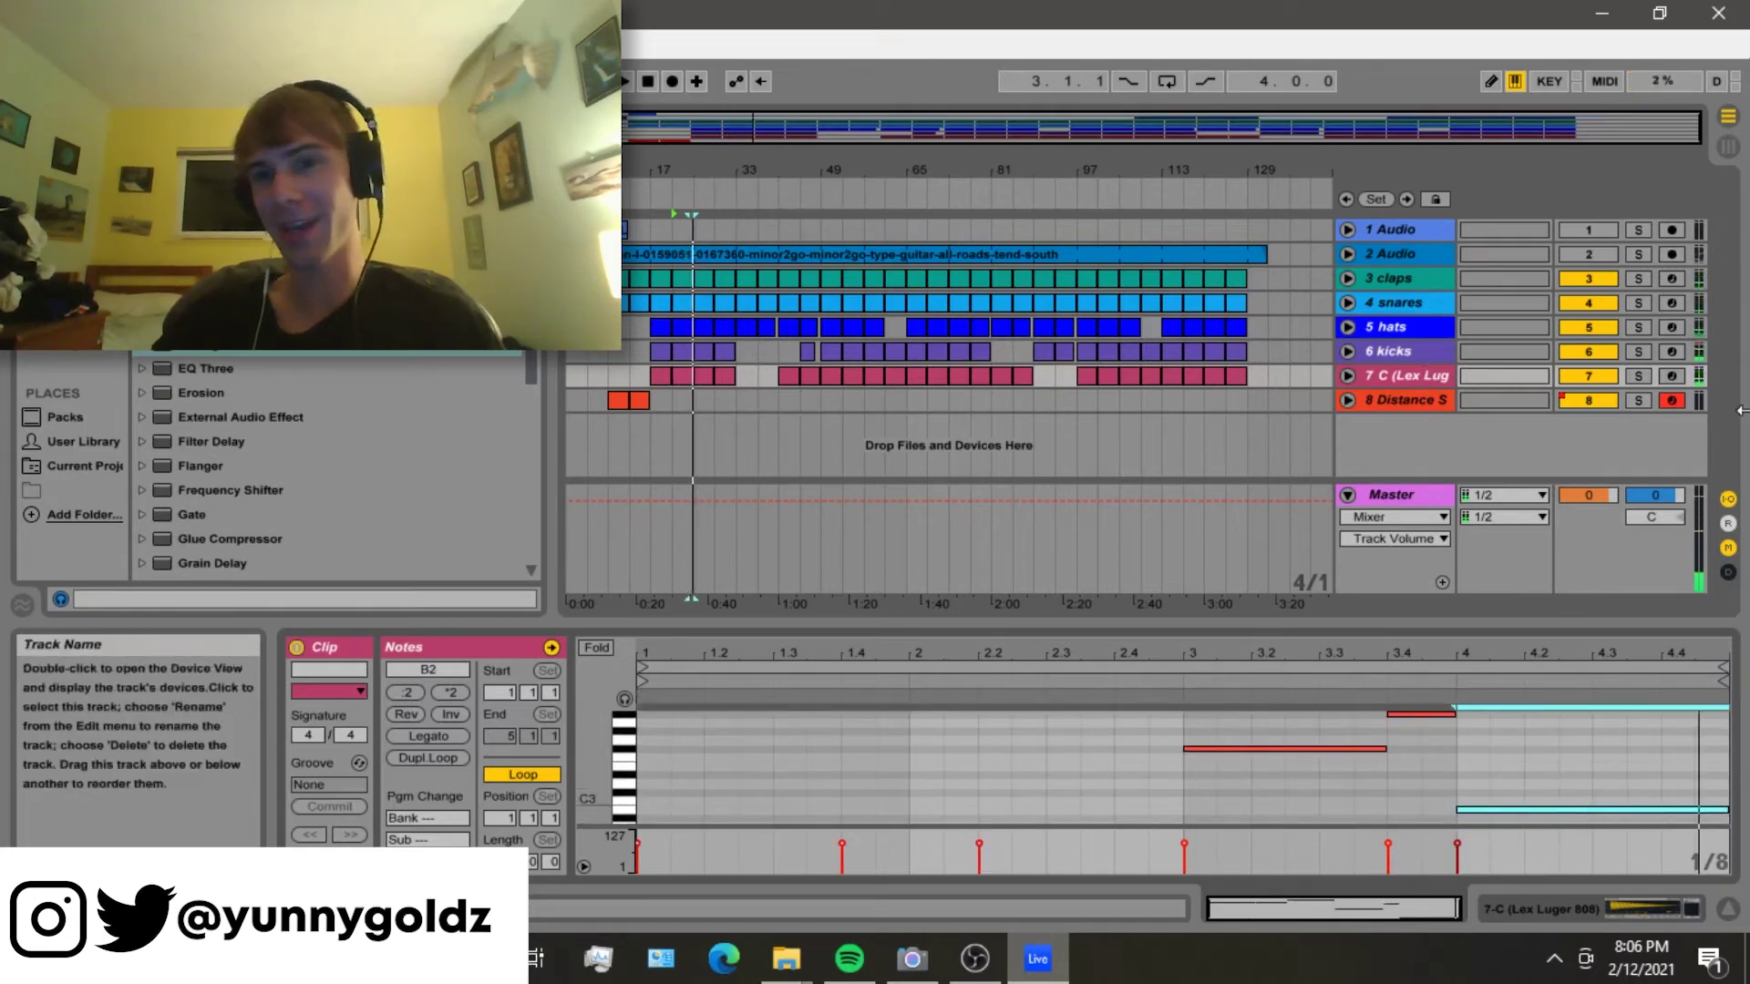
- Activate the guitar track and play the full beat from bar 17, selecting bars 17 to 33 across the tracks
left_click(1597, 253)
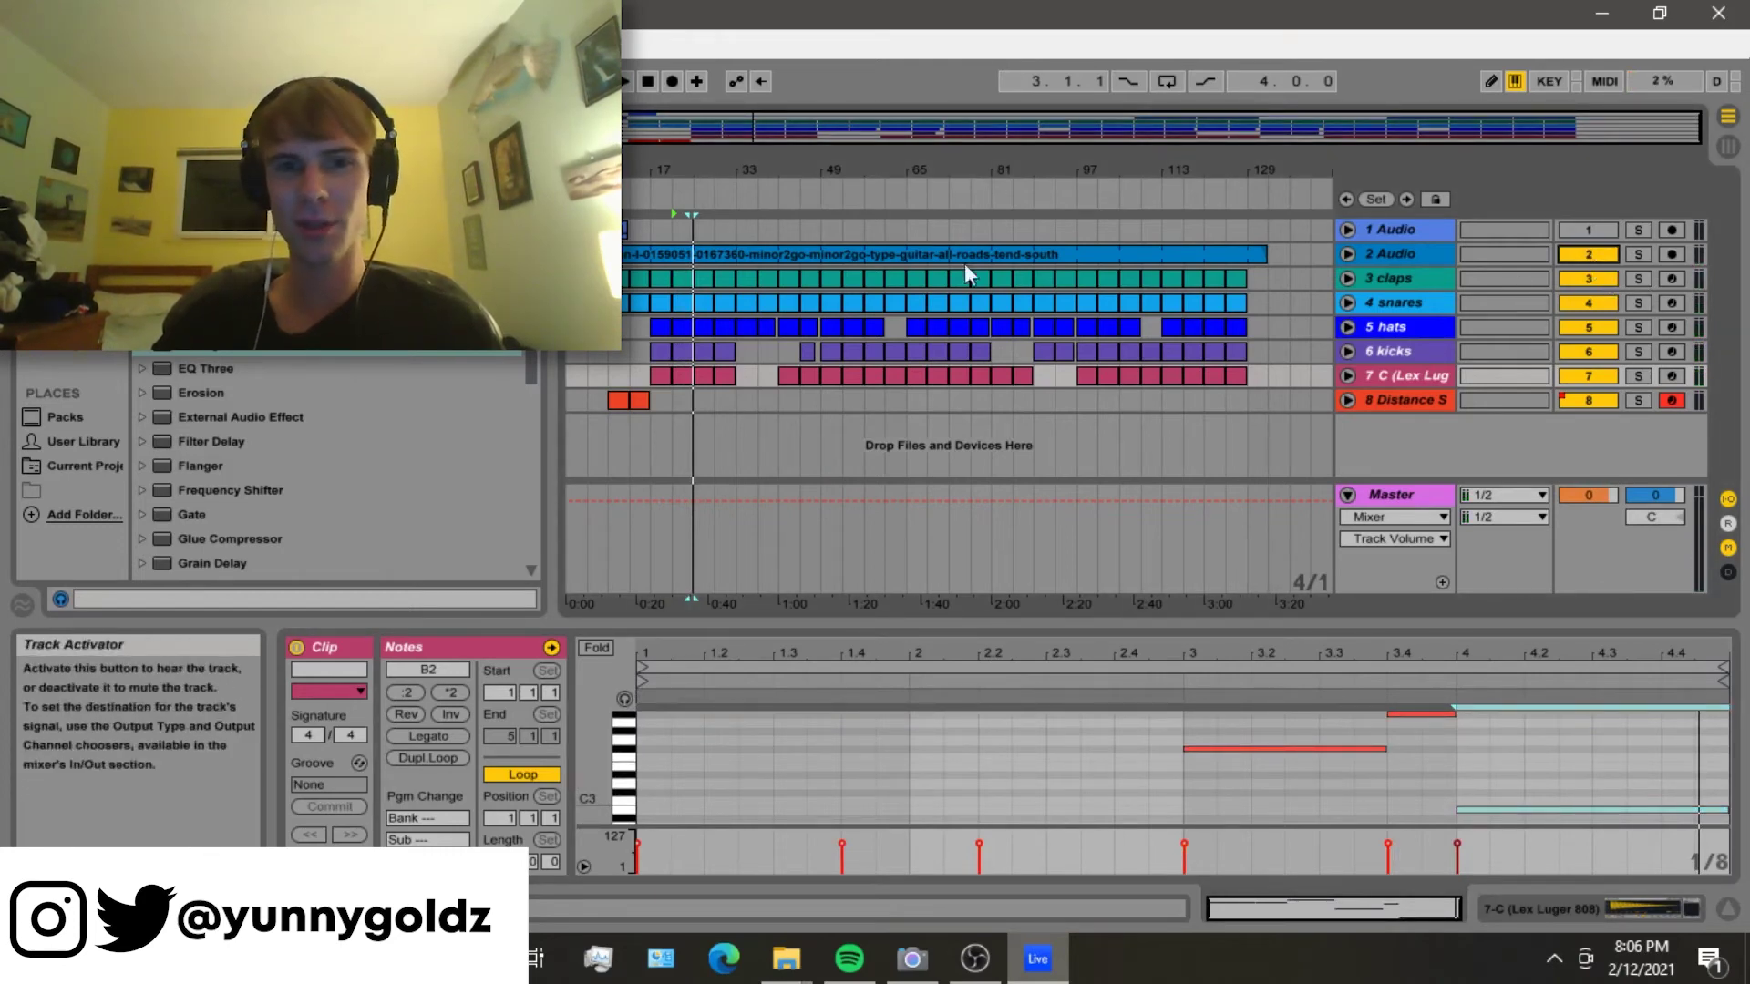
left_click(656, 229)
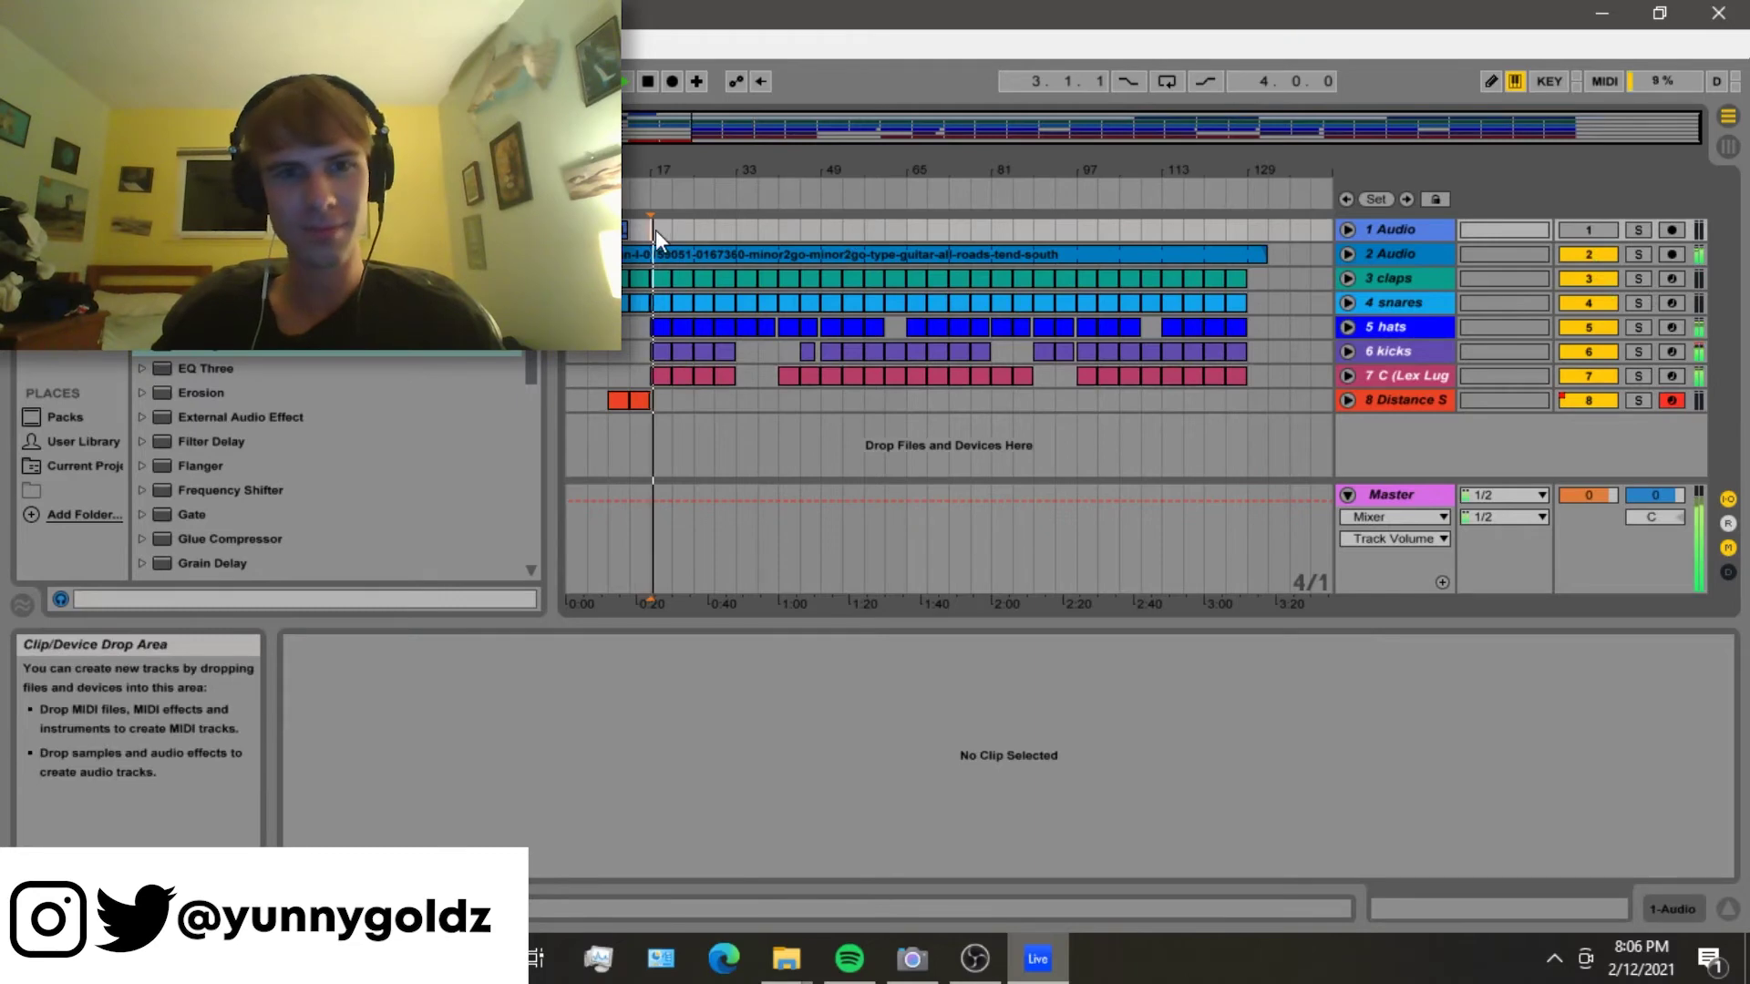
left_click_drag(655, 230, 744, 391)
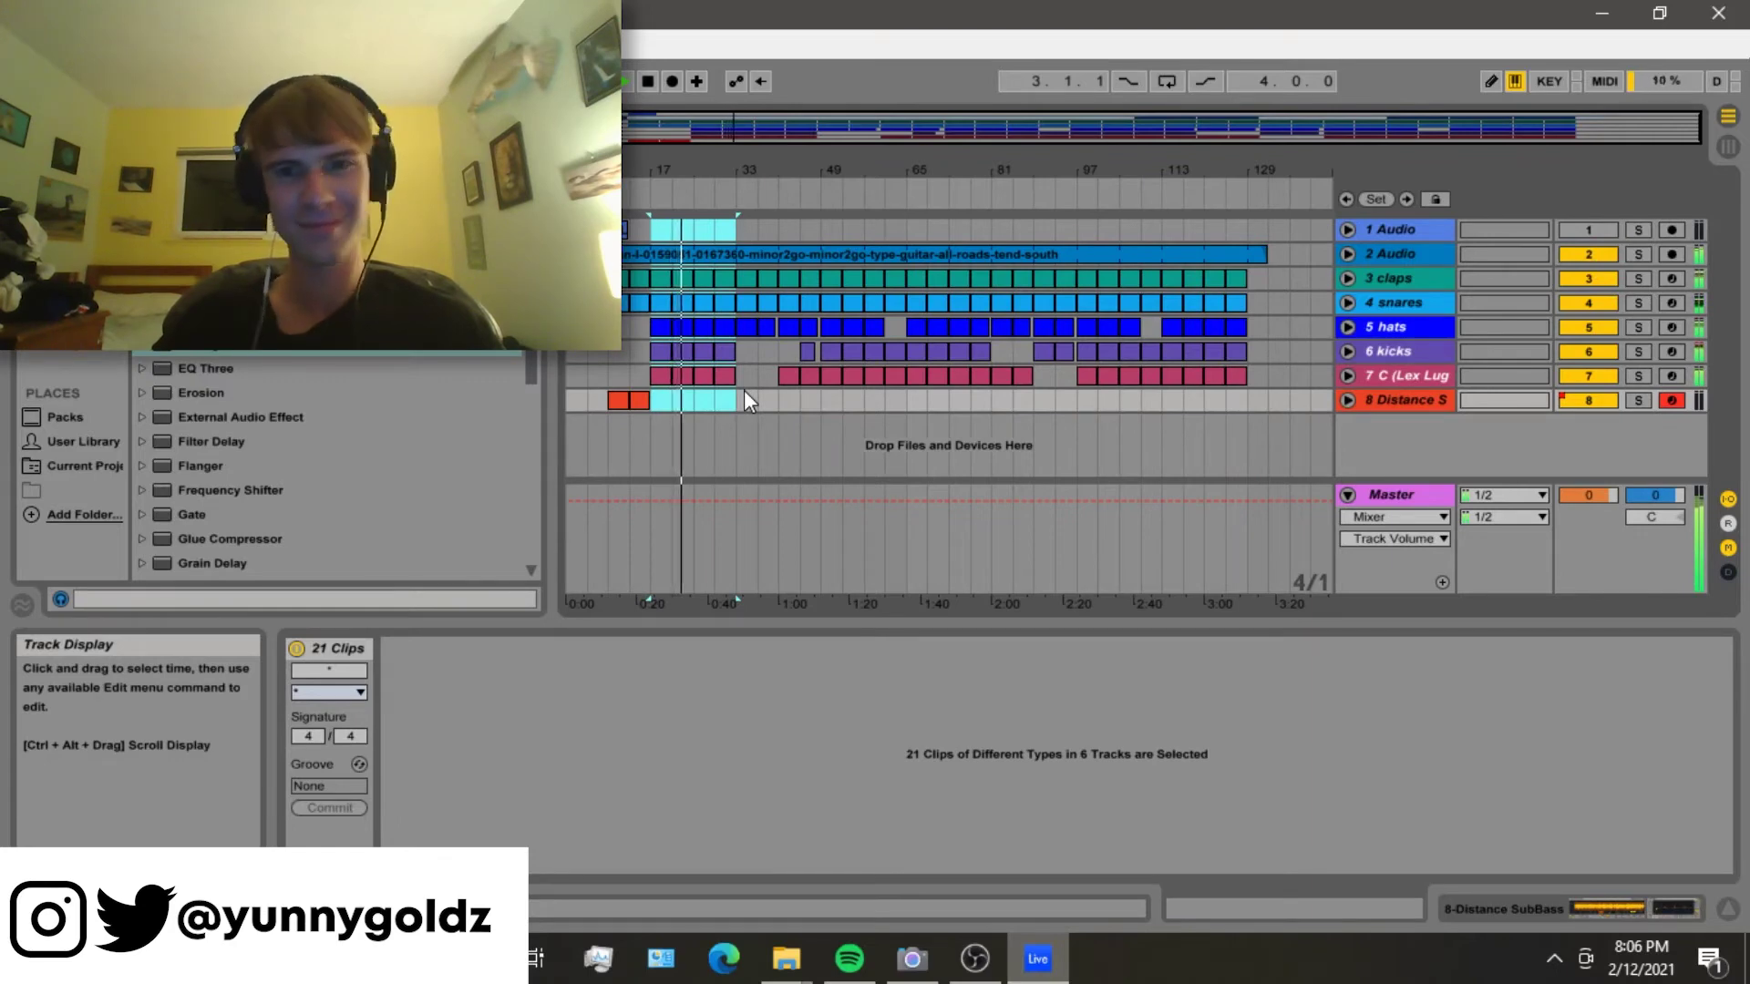
key("space")
- Play the arrangement from bar 33, at the start of the gap in the kicks and 808
left_click(743, 392)
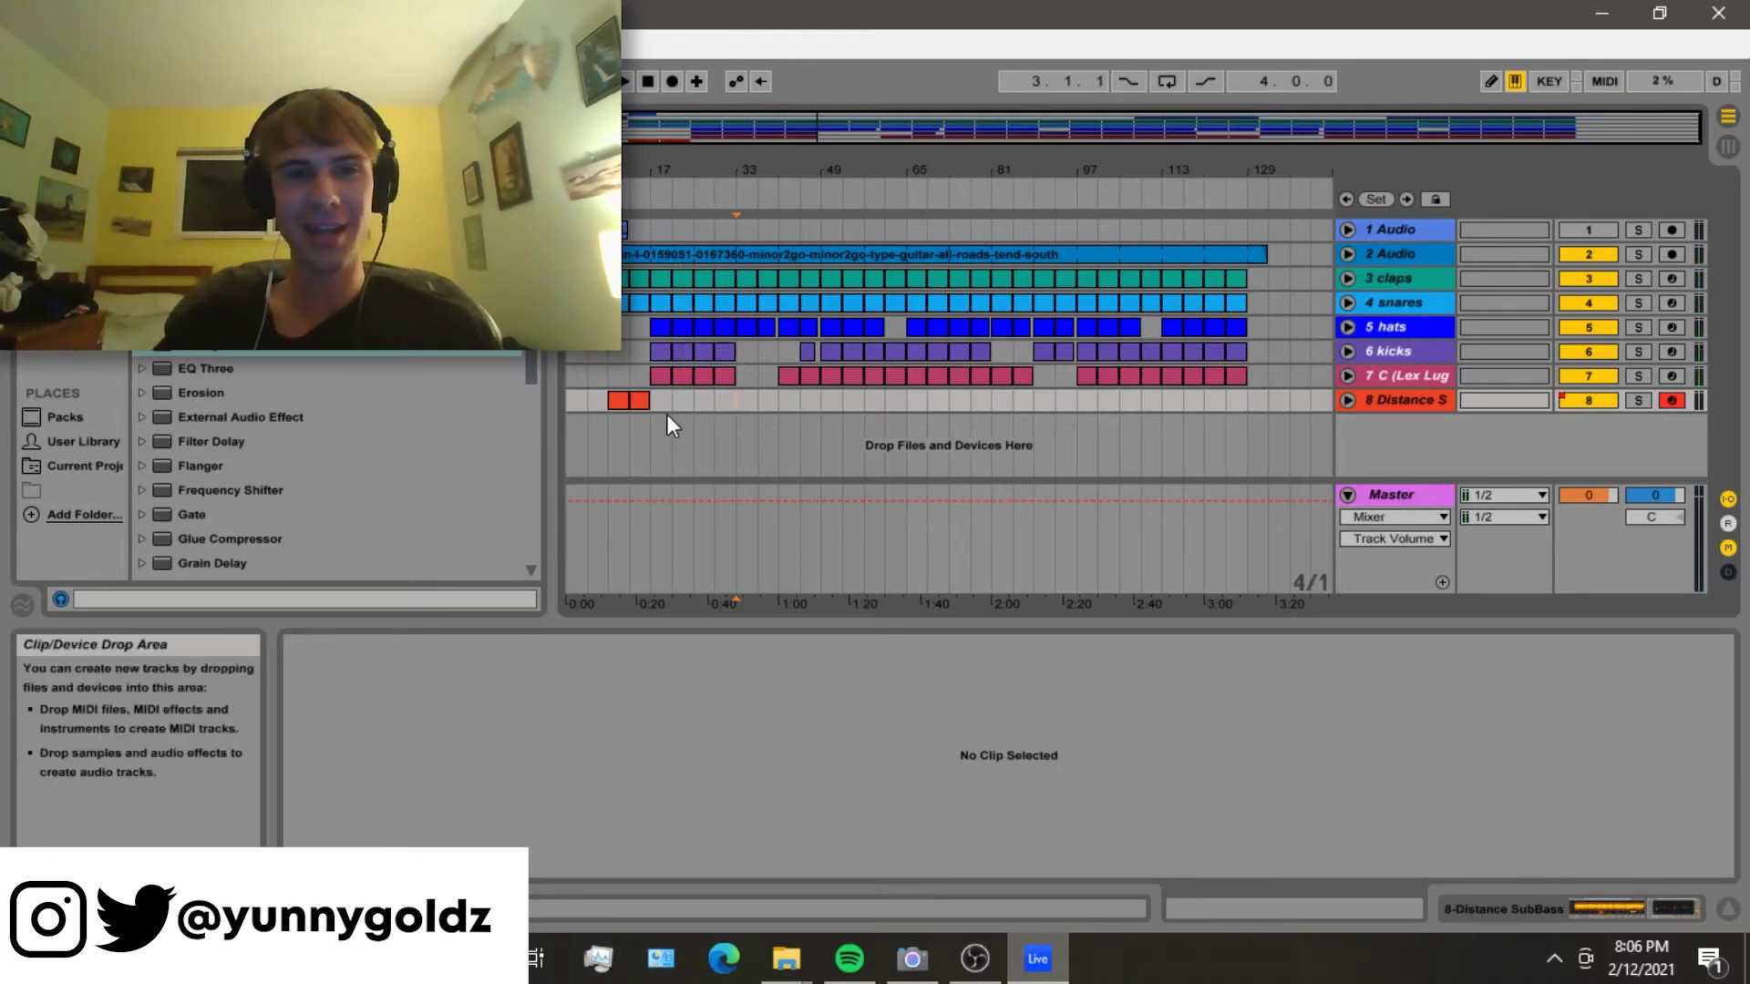
left_click(737, 385)
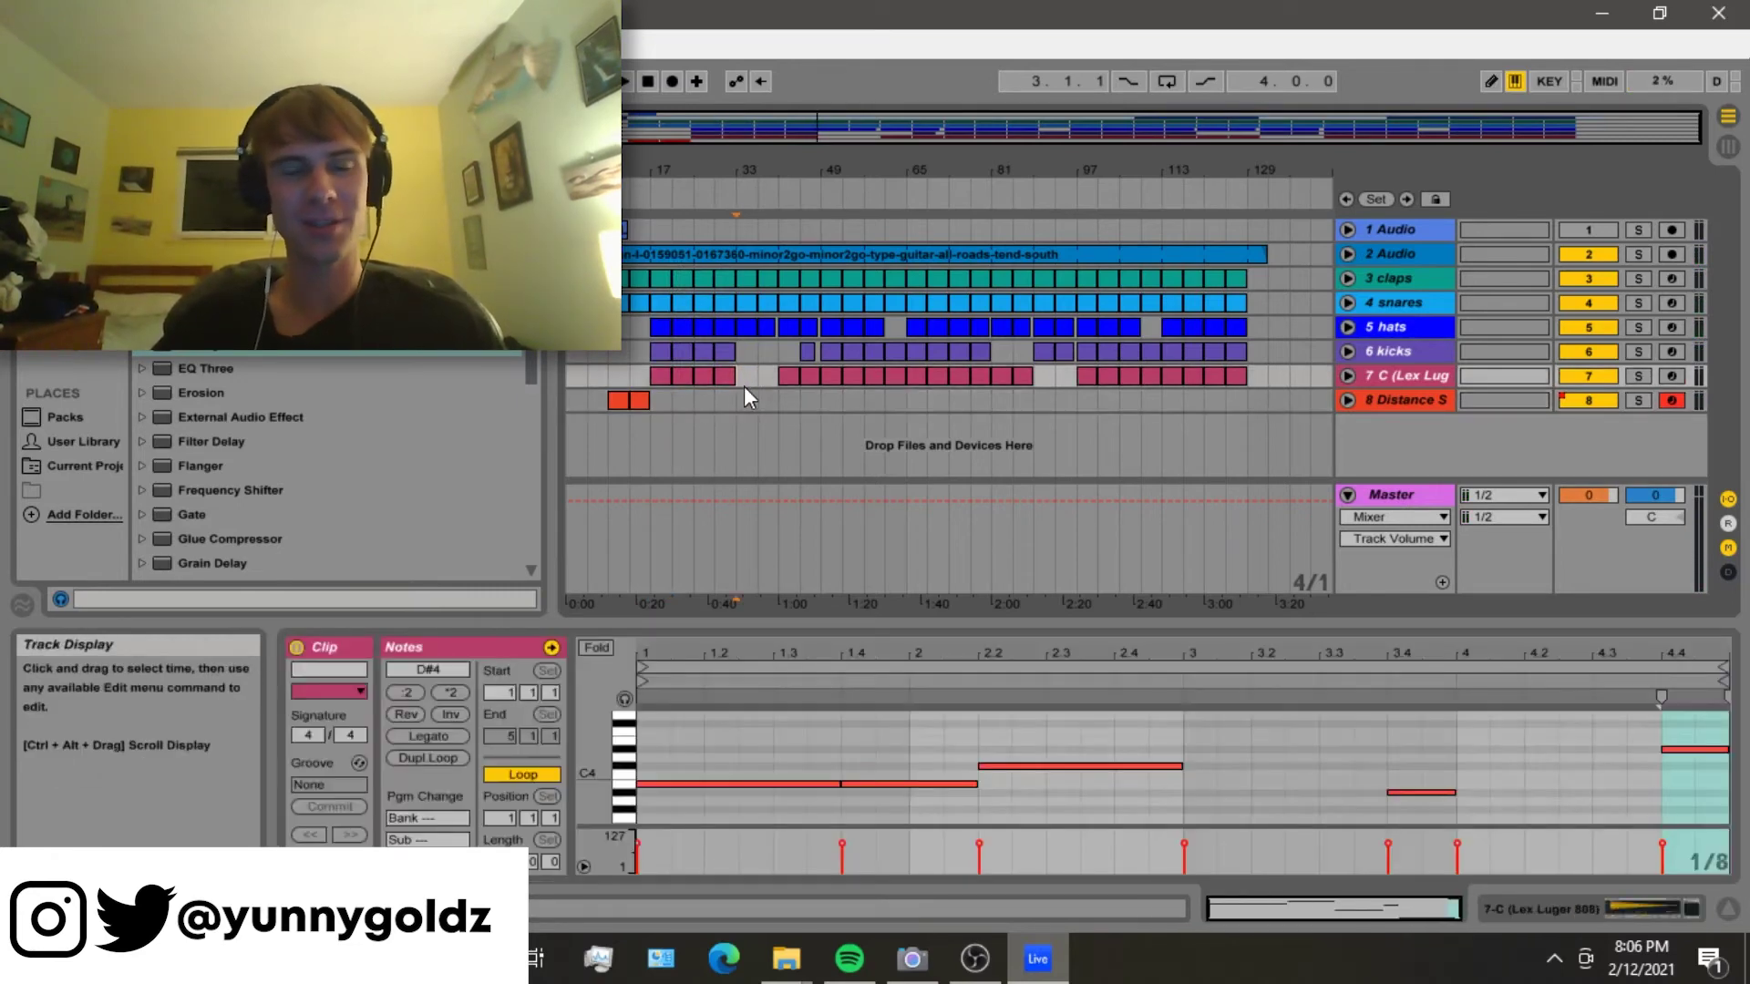
key("space")
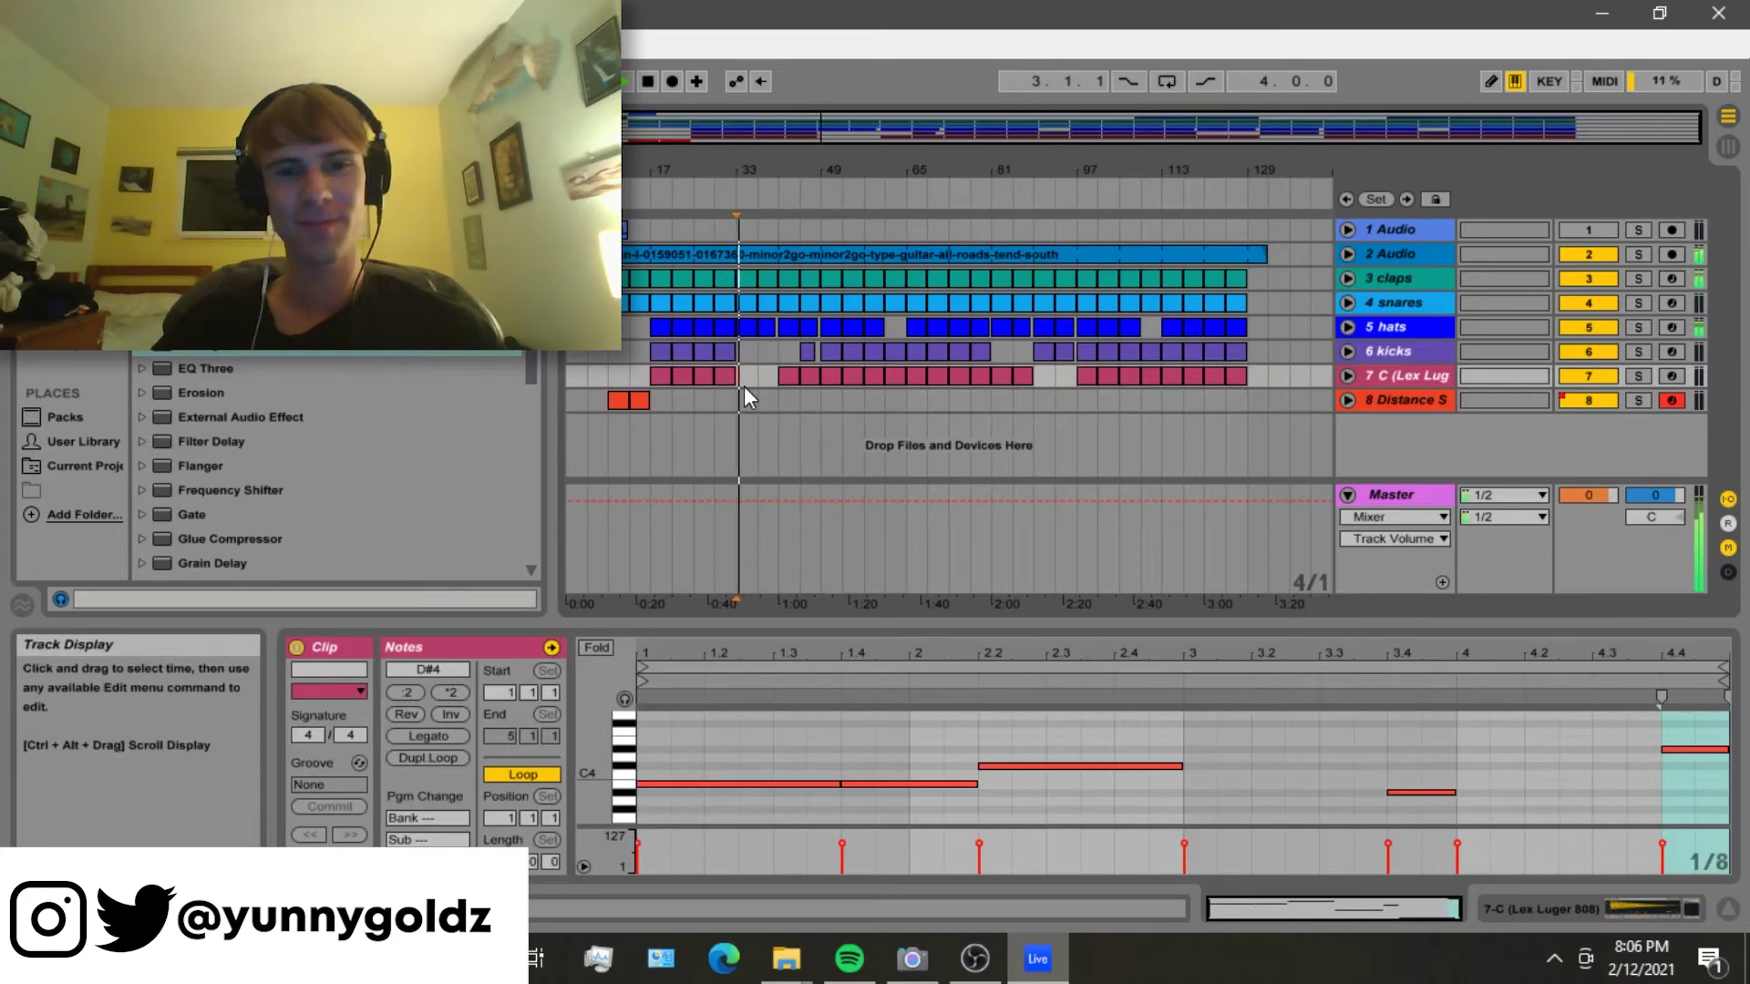
- Play the arrangement from bar 41, where the 808 re-enters, and from the kicks clip at bar 45
left_click(782, 346)
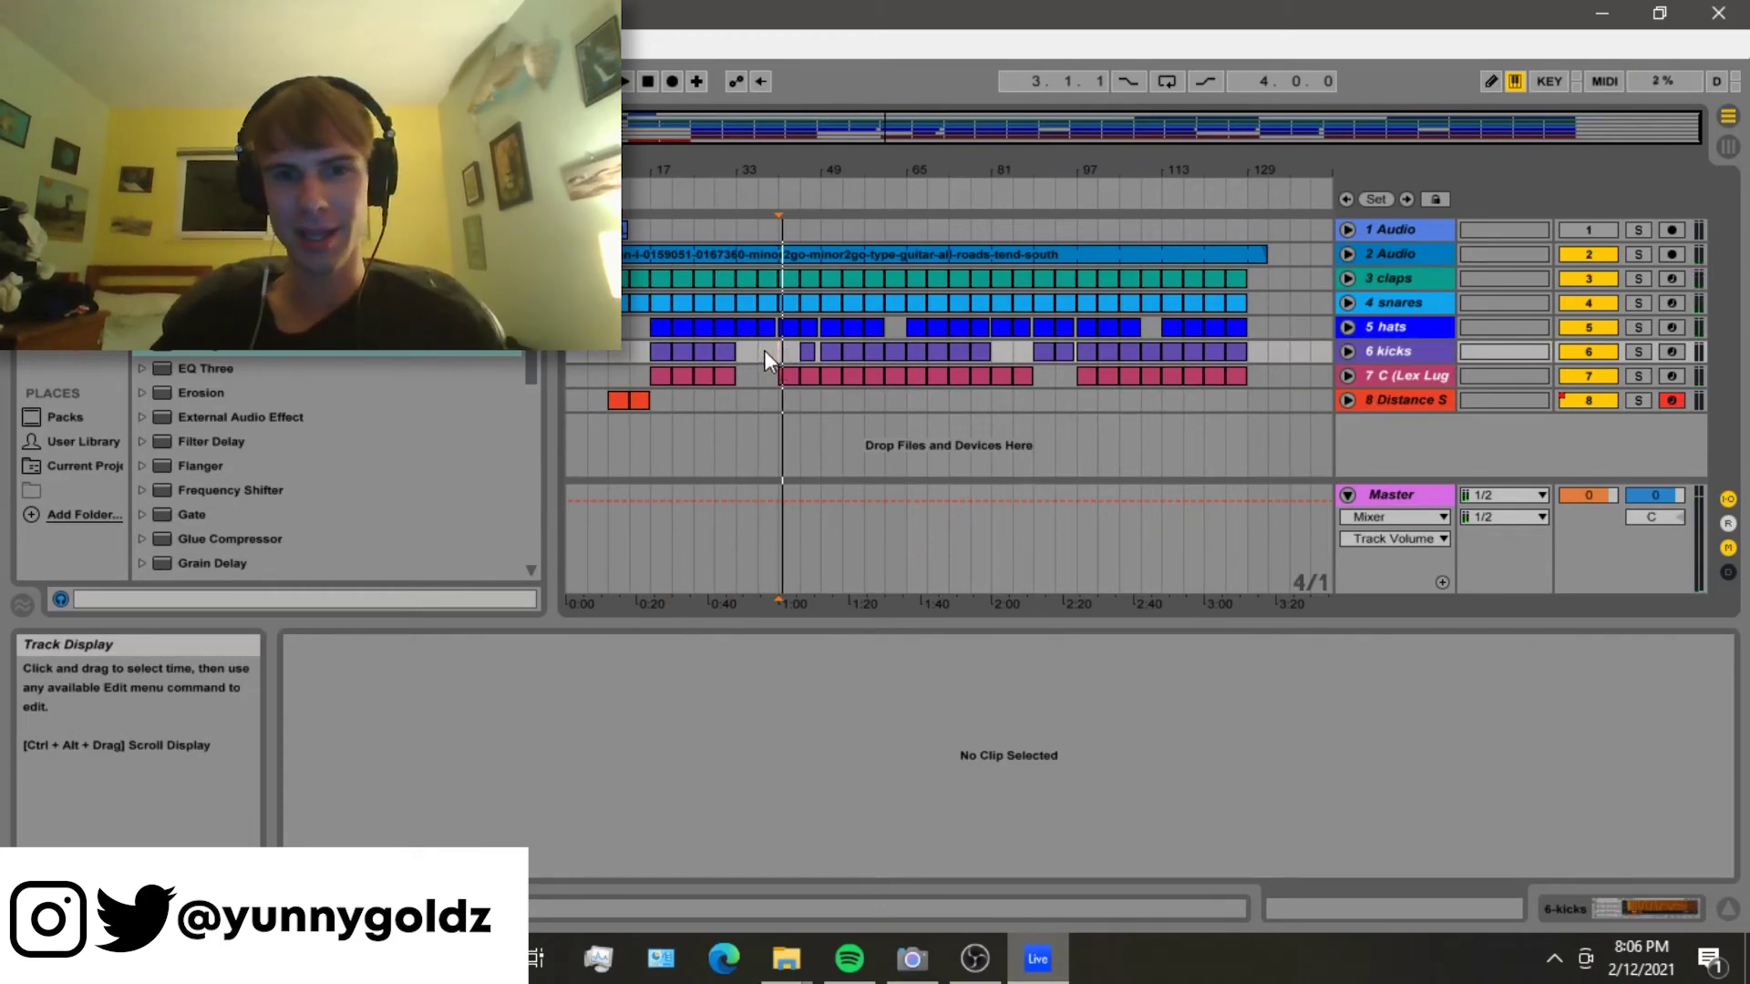
key("space")
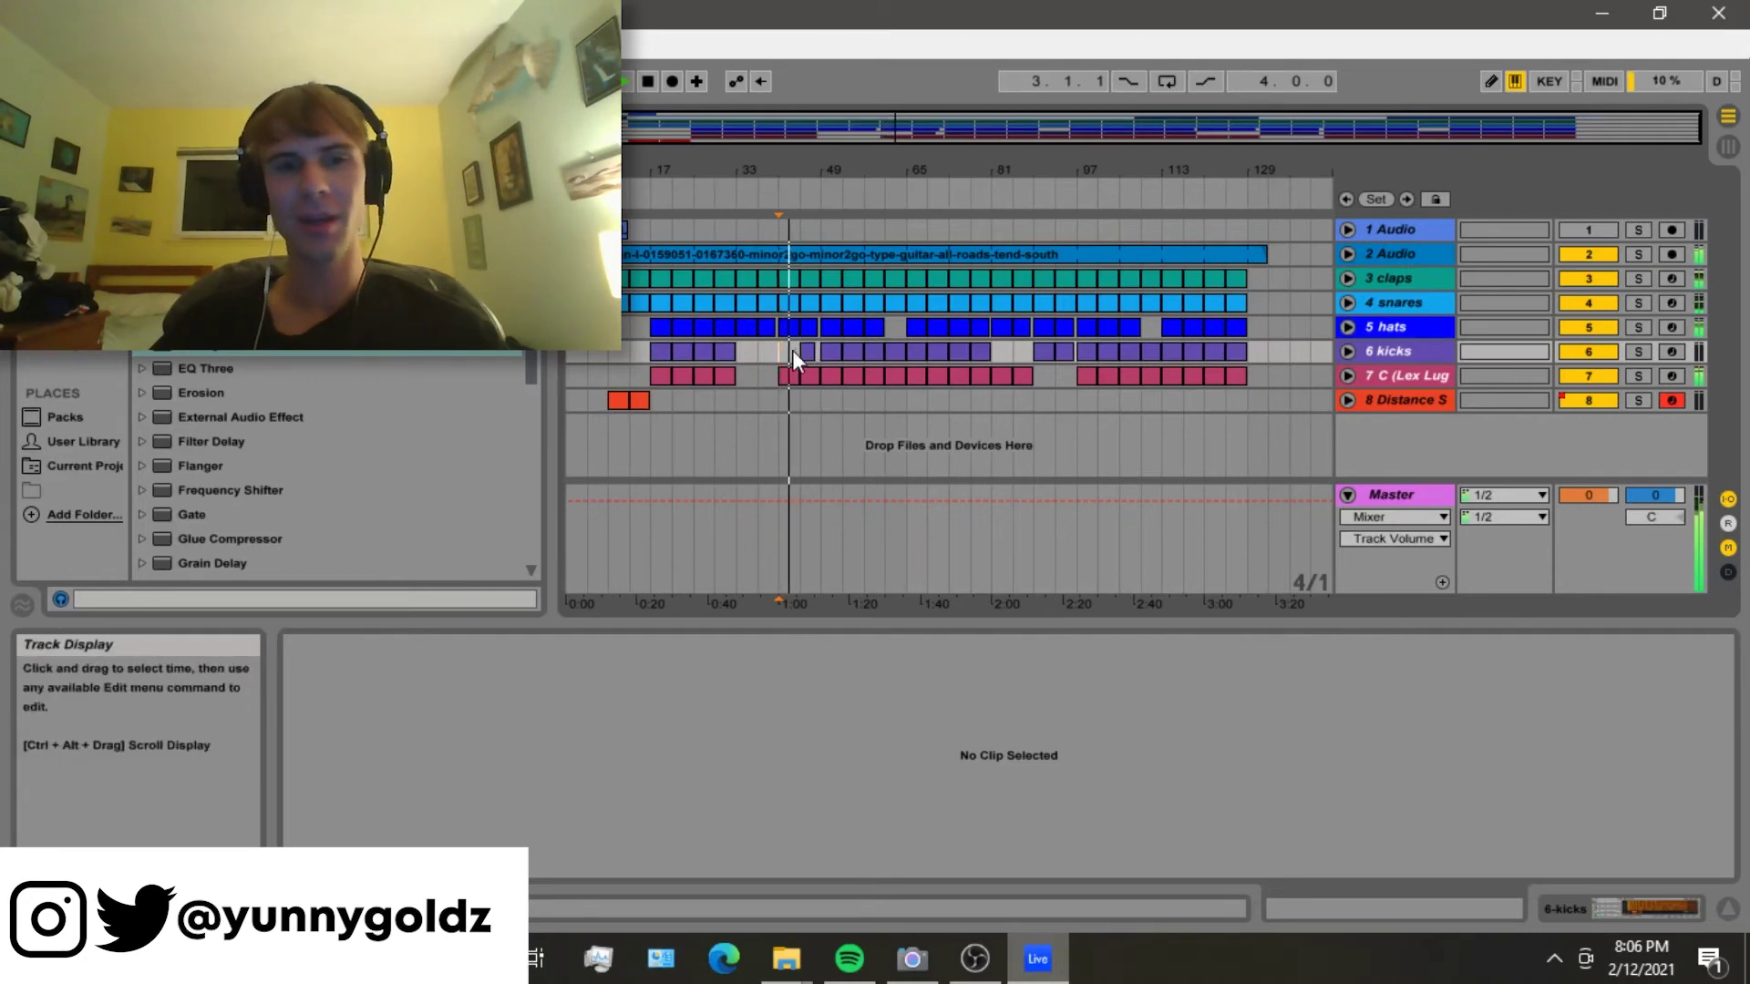
key("space")
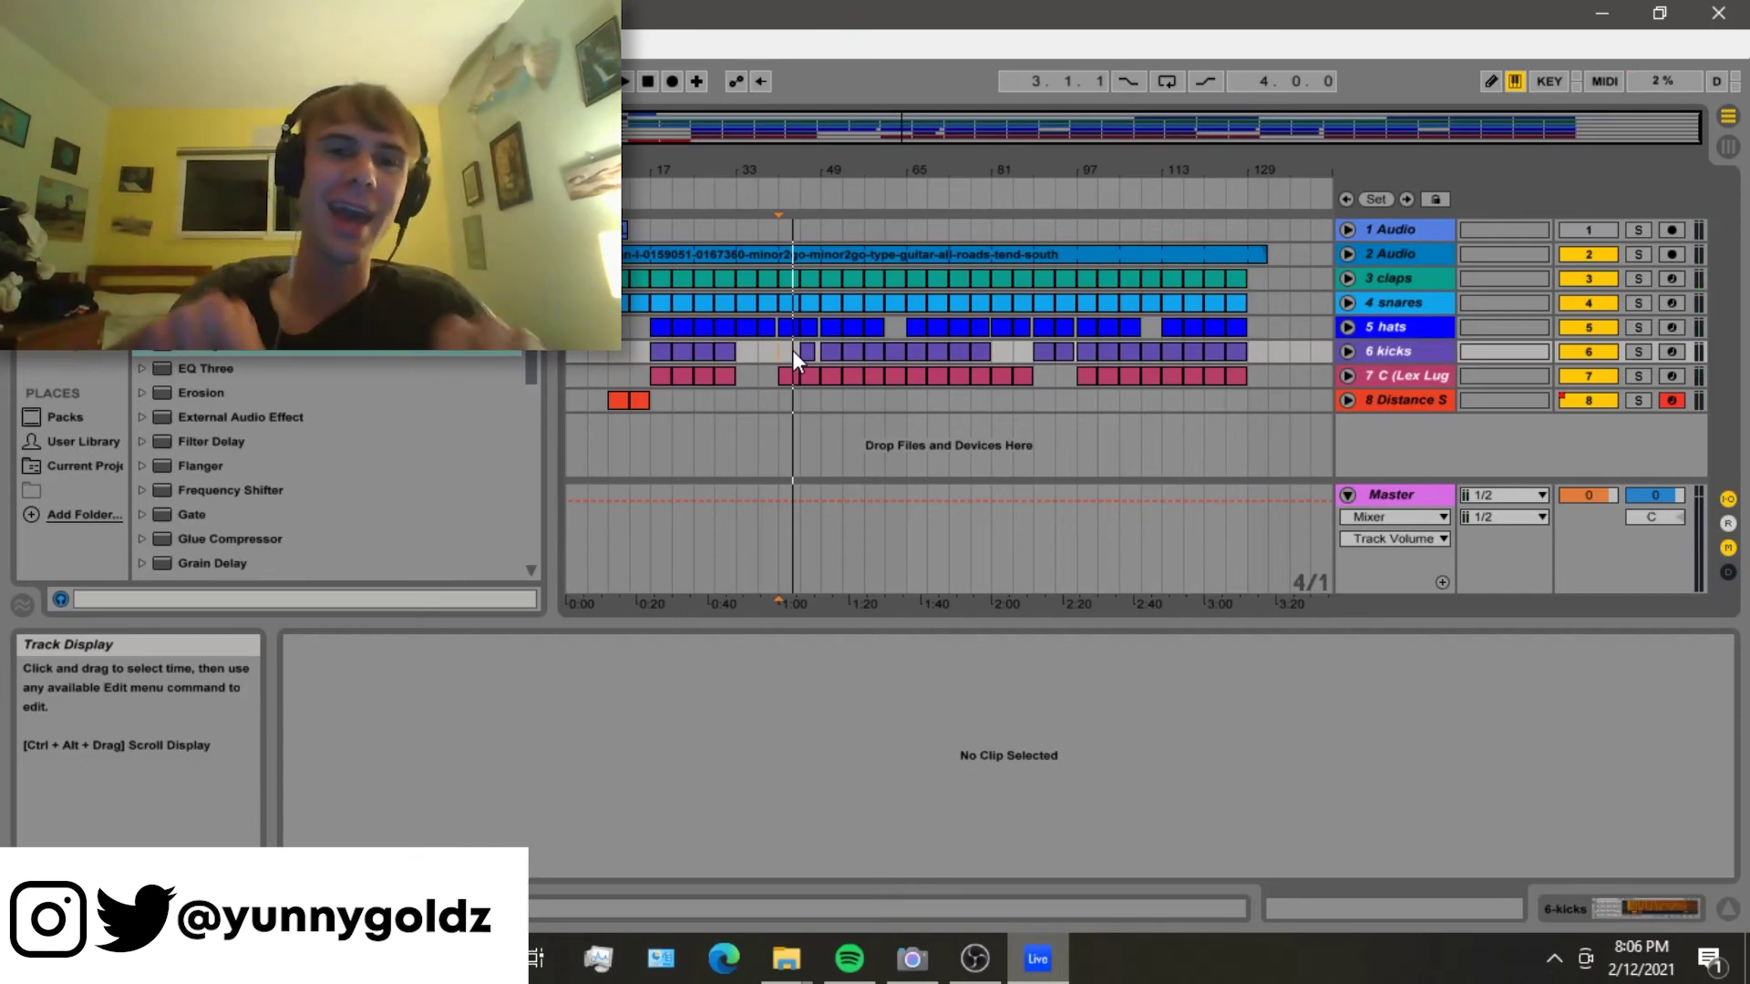
key("space")
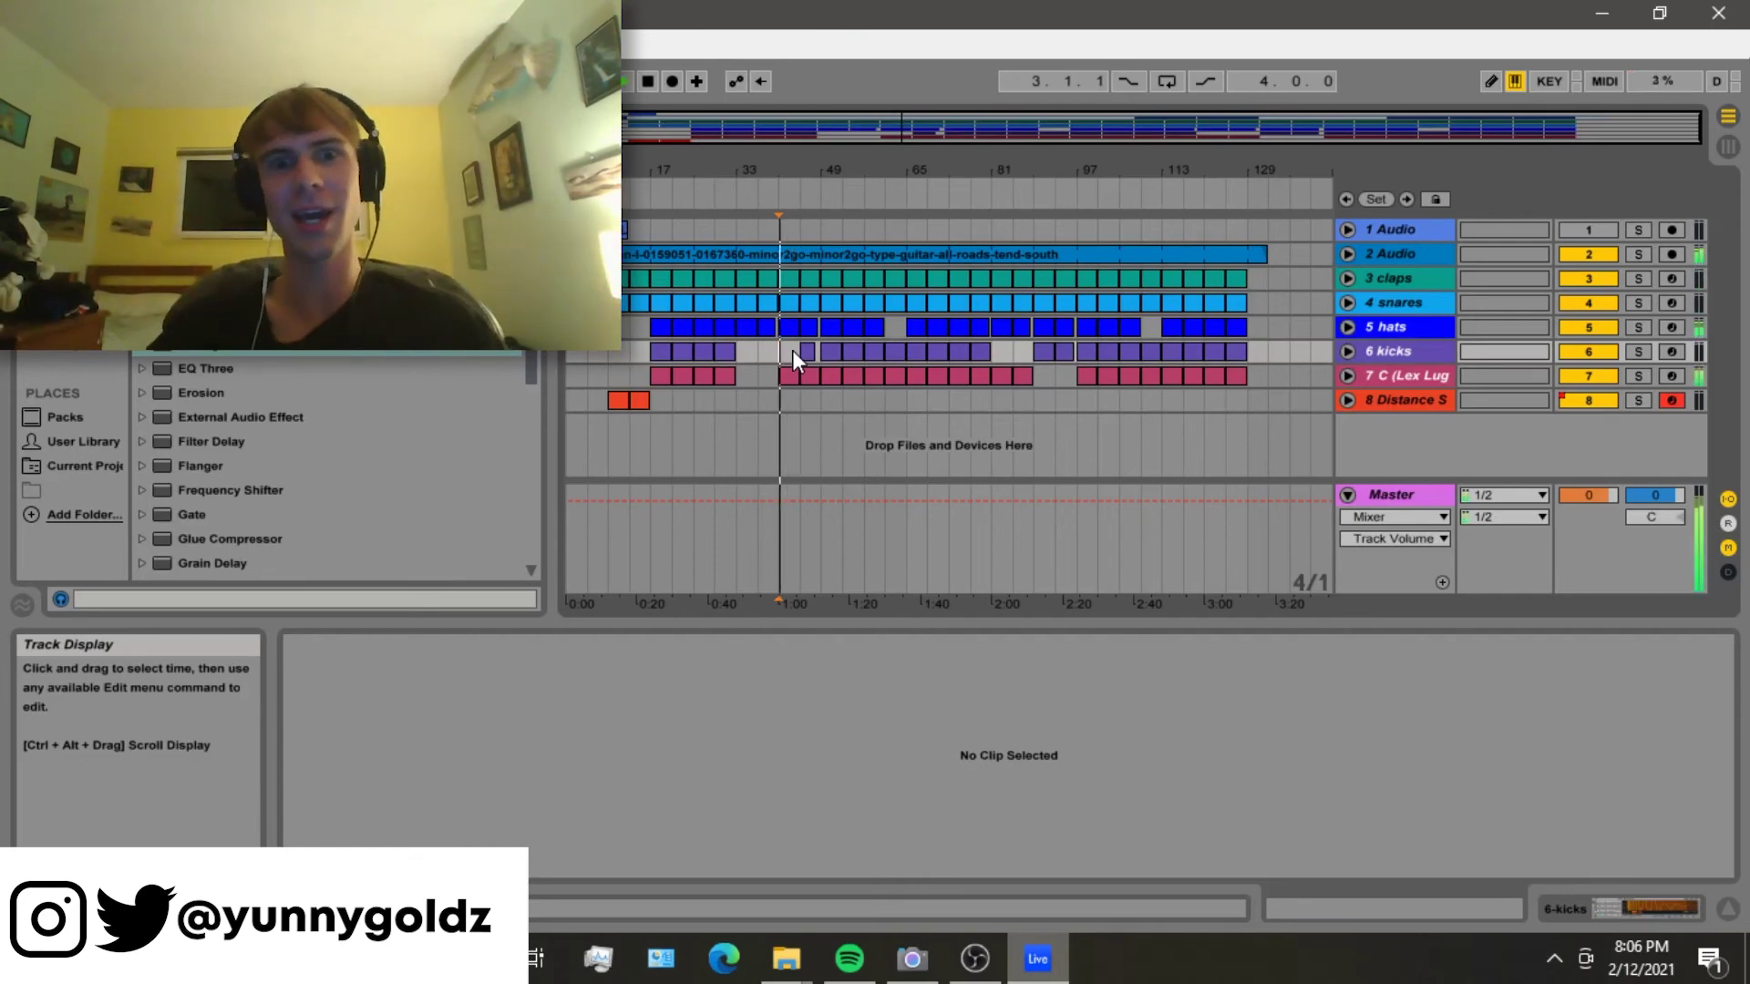
left_click(791, 351)
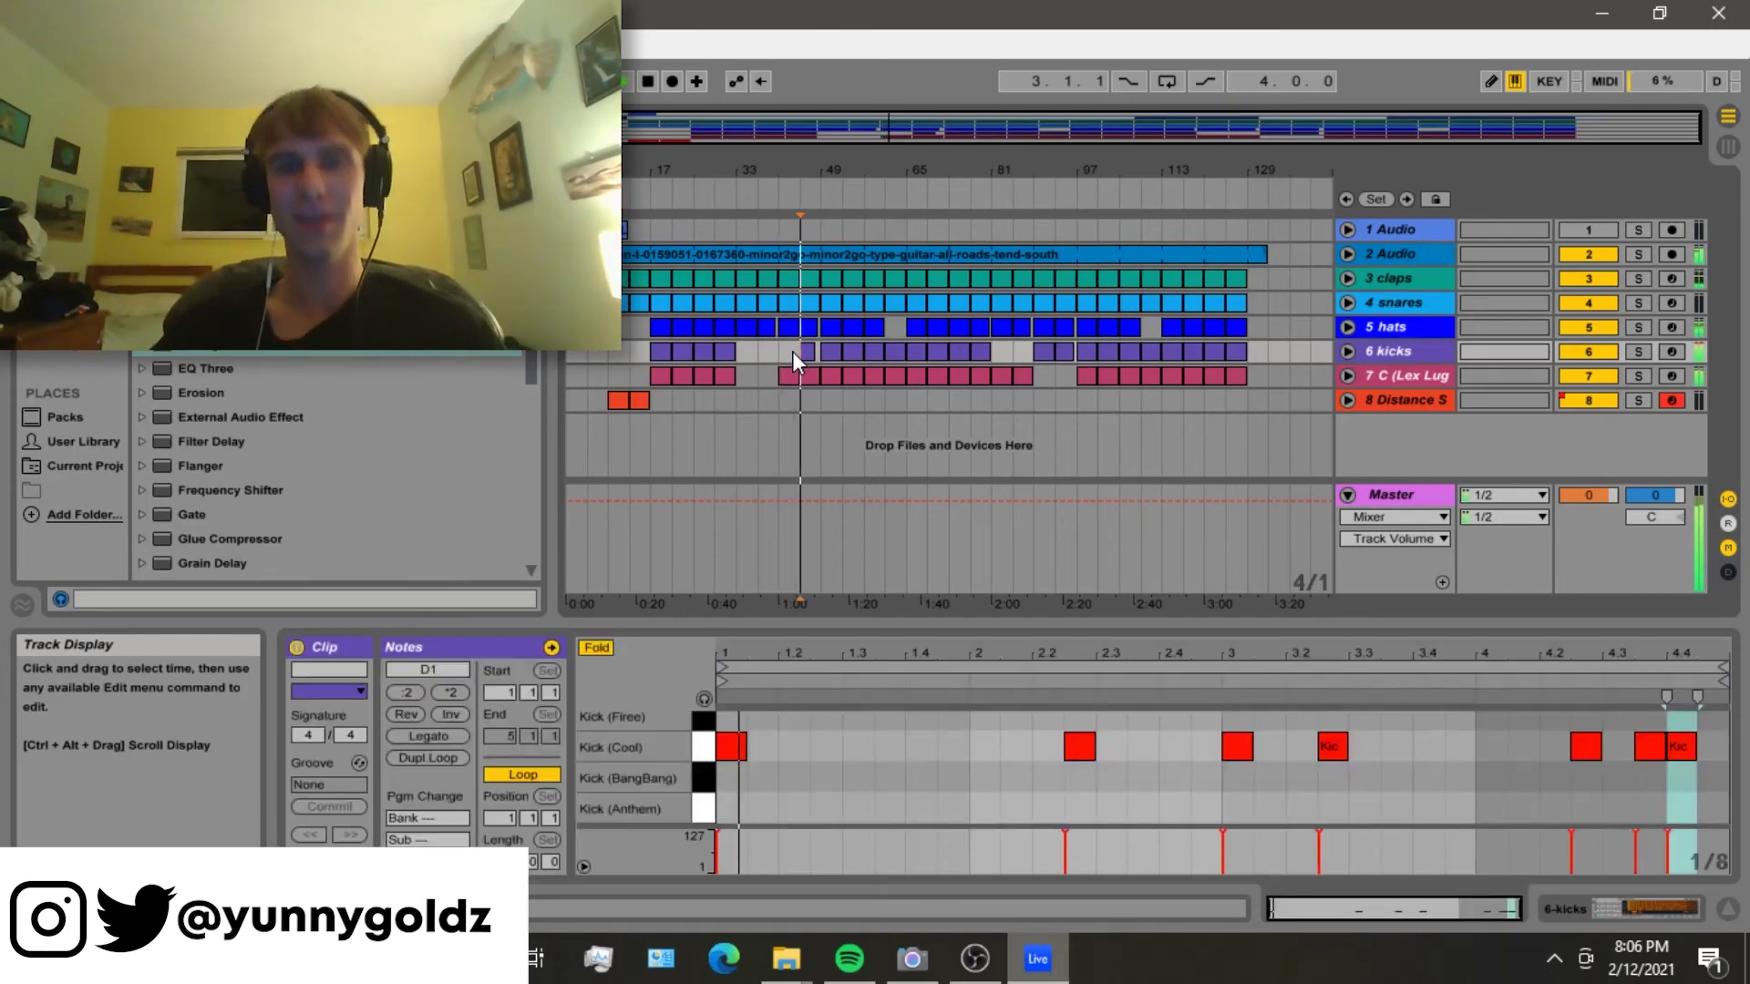
- Inspect the hats and kicks clips around bar 49 and play from the short kicks gap at bar 48
left_click(818, 334)
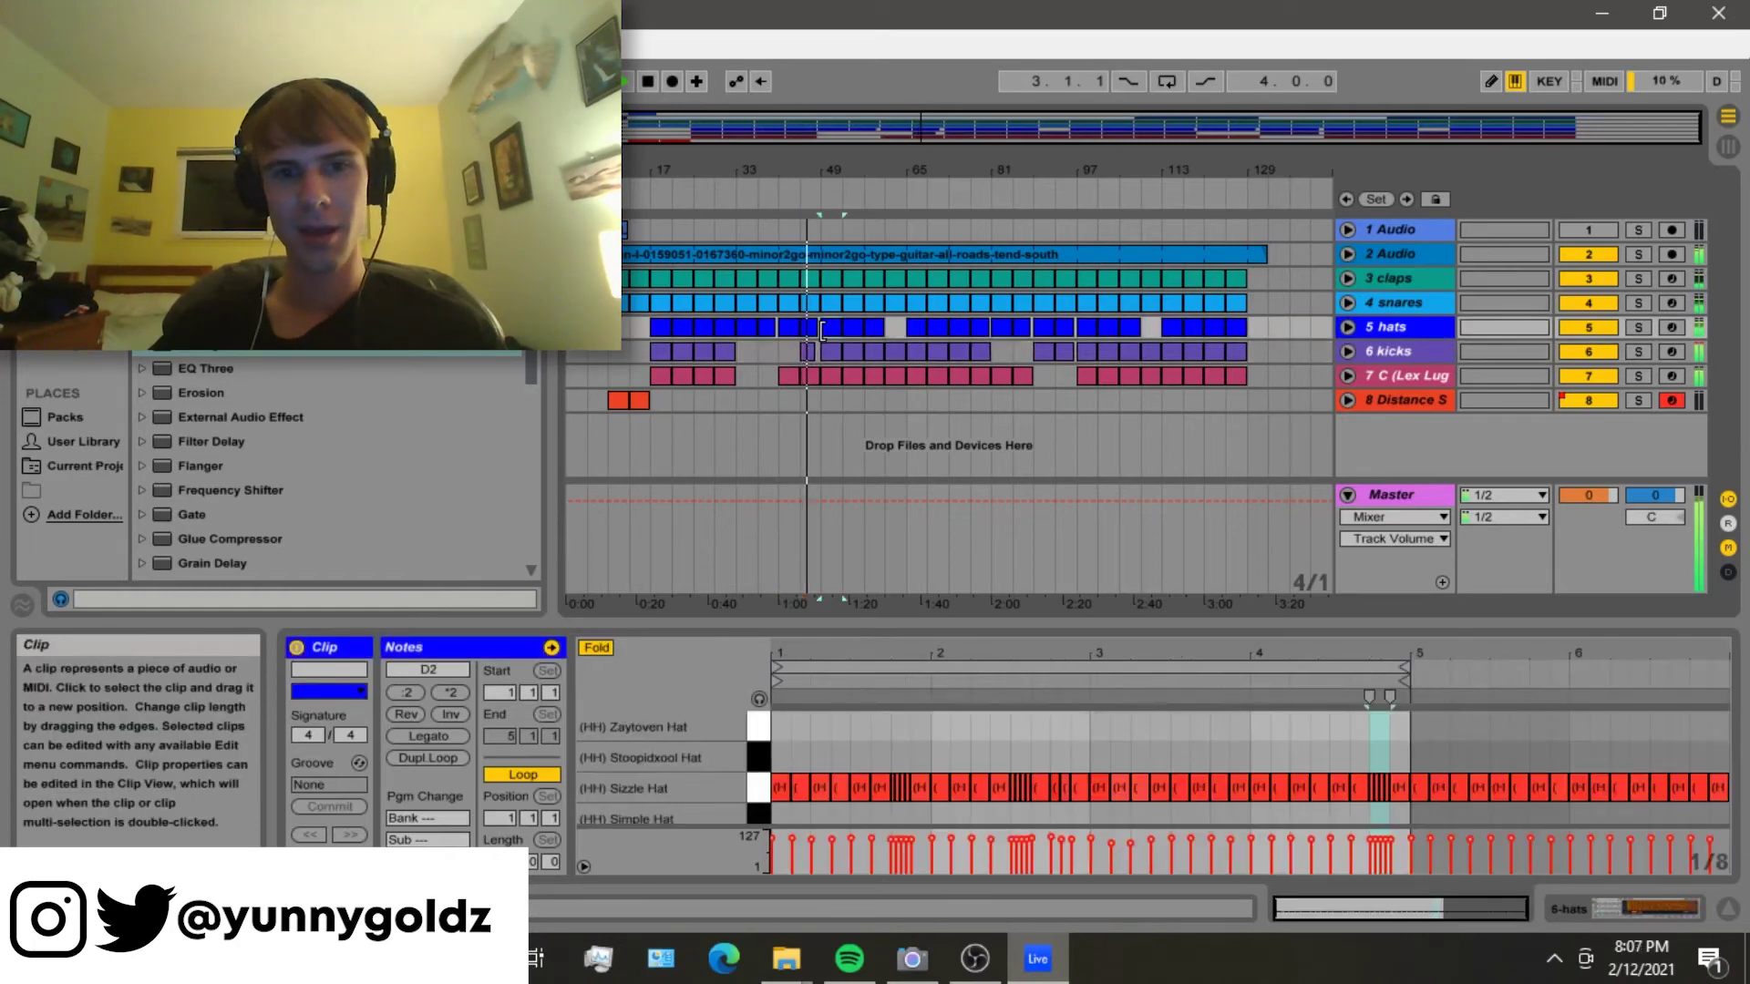
left_click(816, 354)
key("plus")
key("plus")
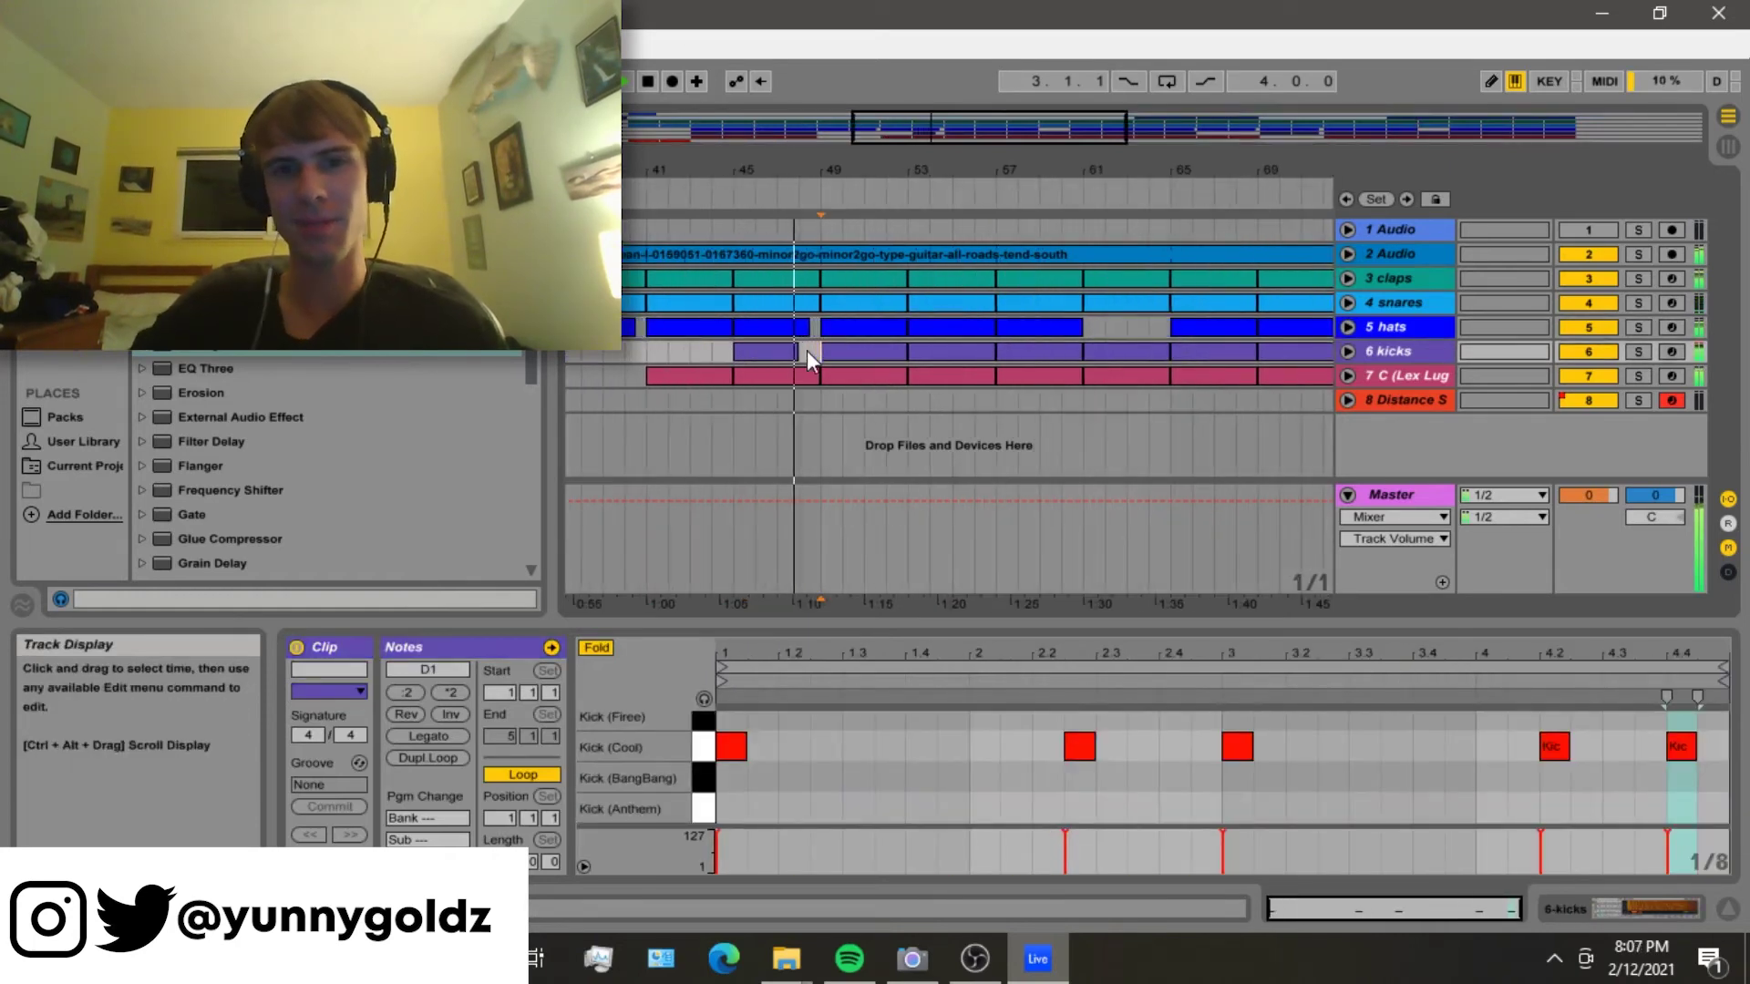
left_click(806, 350)
key("space")
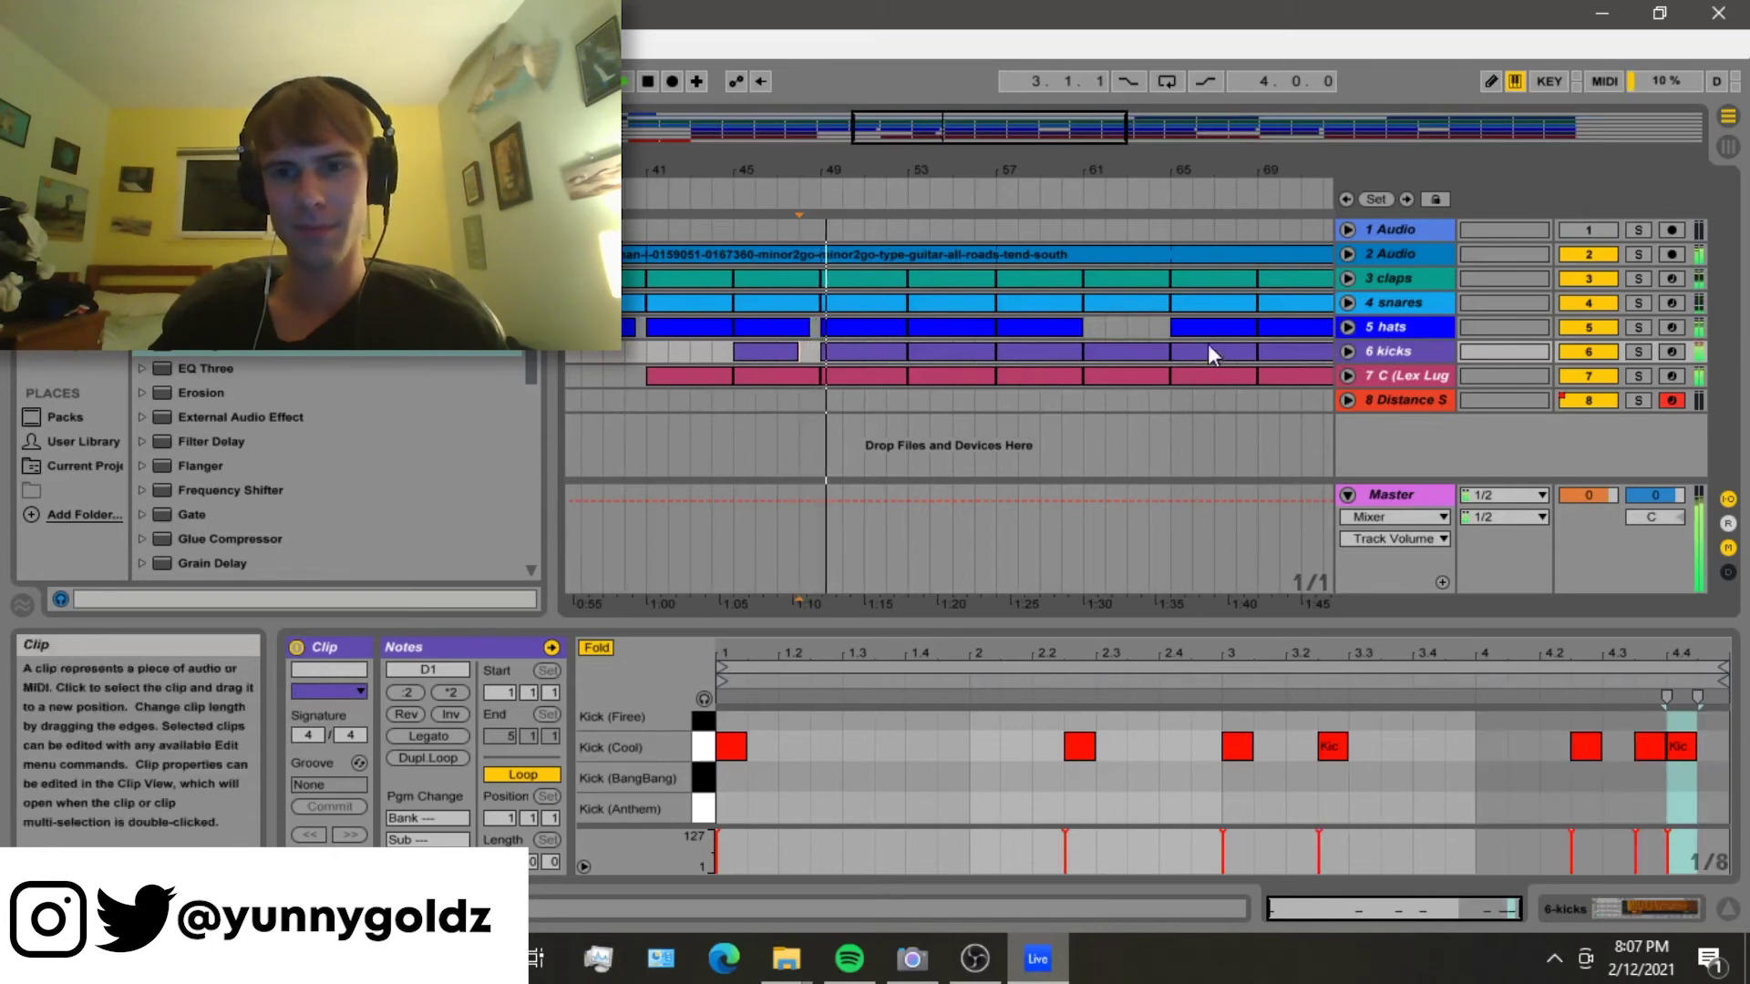
left_click(1348, 329)
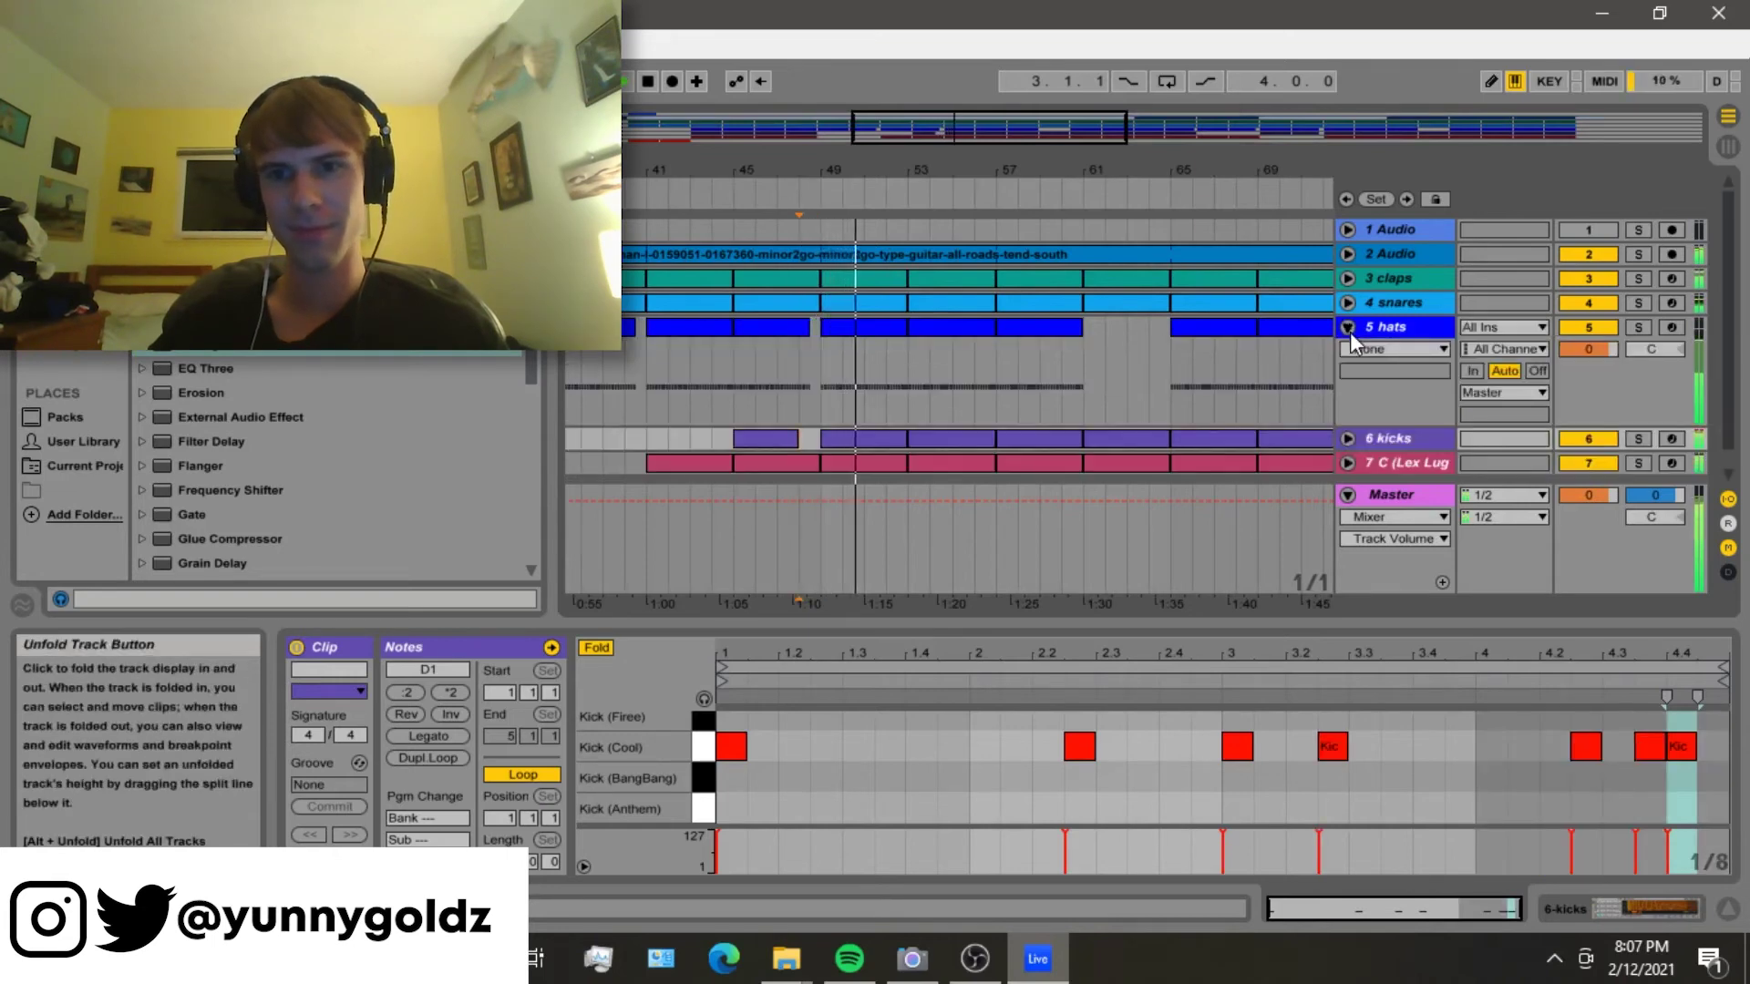
left_click(1348, 329)
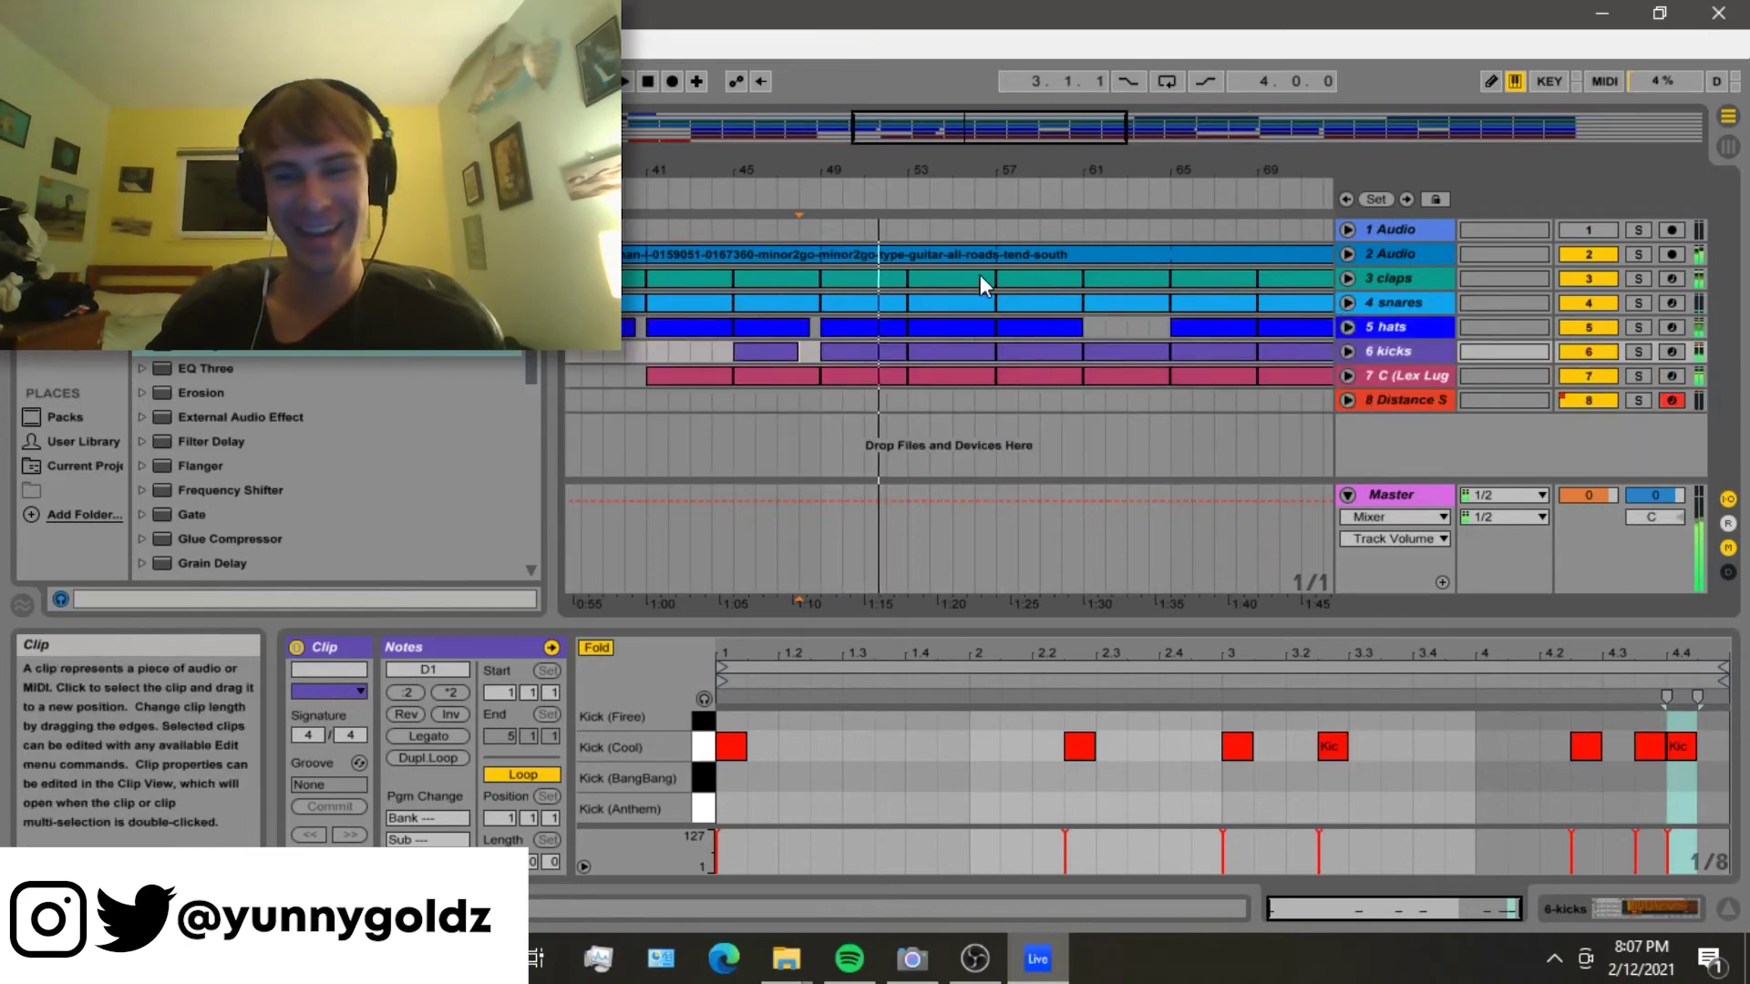
- Locate the hats gap between bars 61 and 65 in the full arrangement
key("minus")
key("minus")
key("minus")
left_click(900, 233)
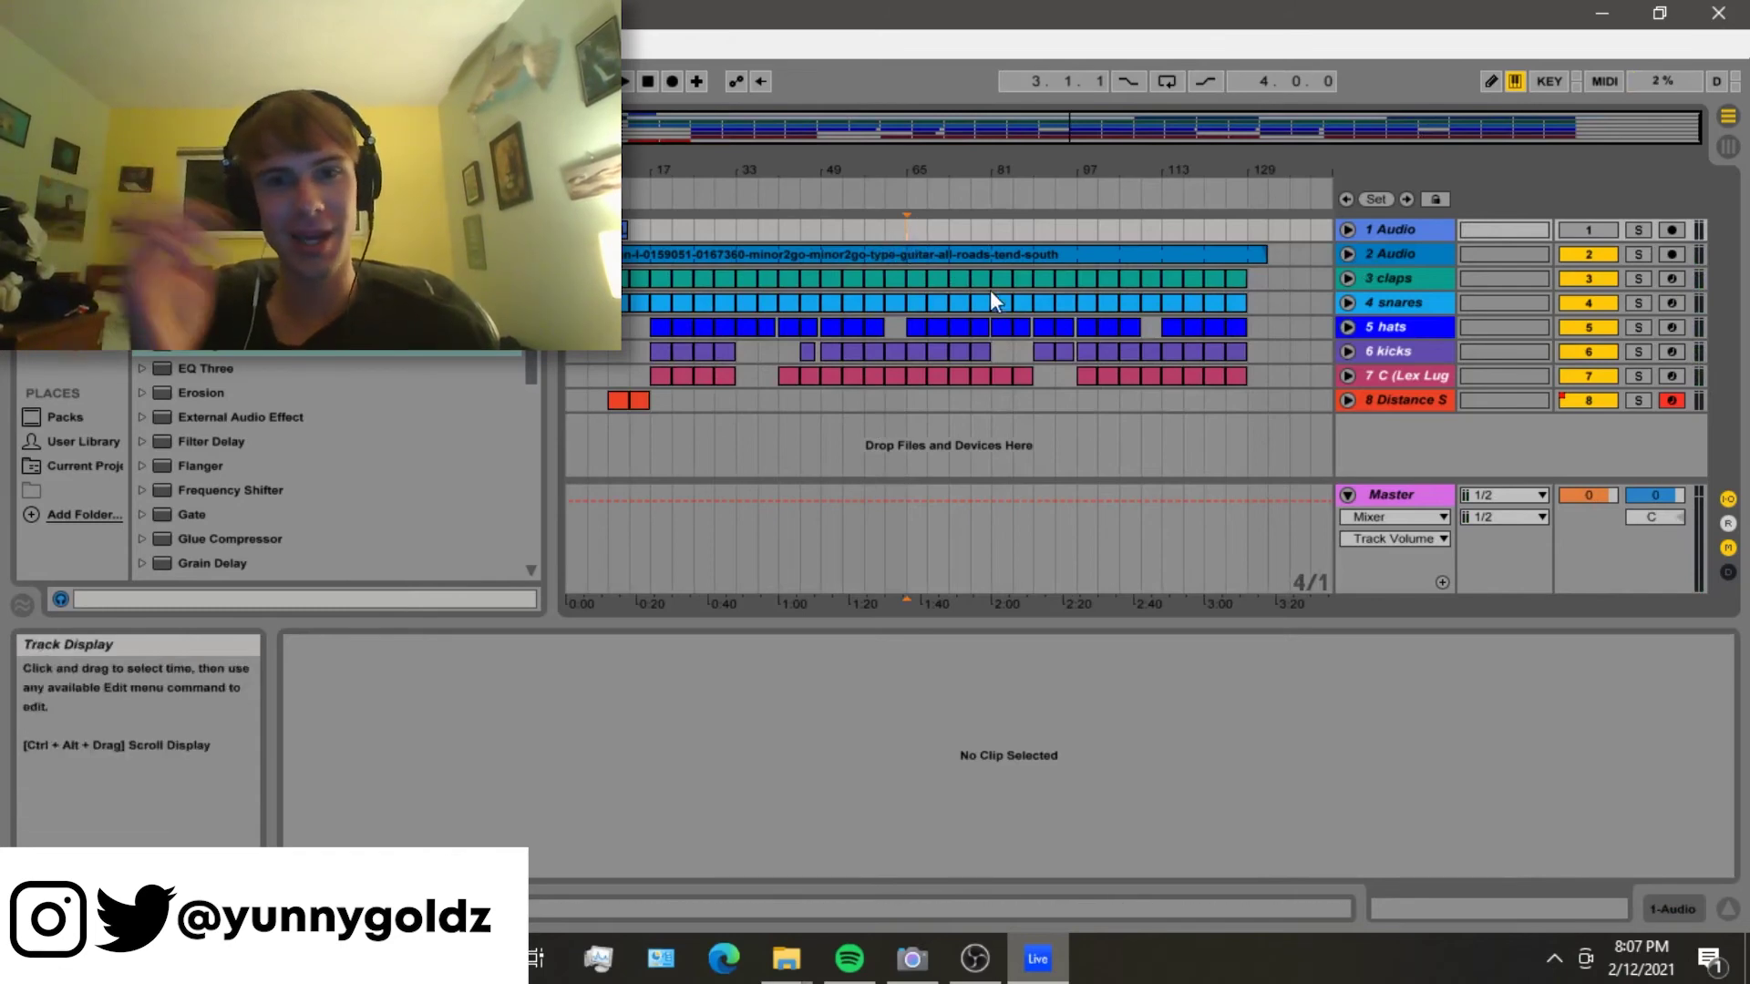
left_click(894, 326)
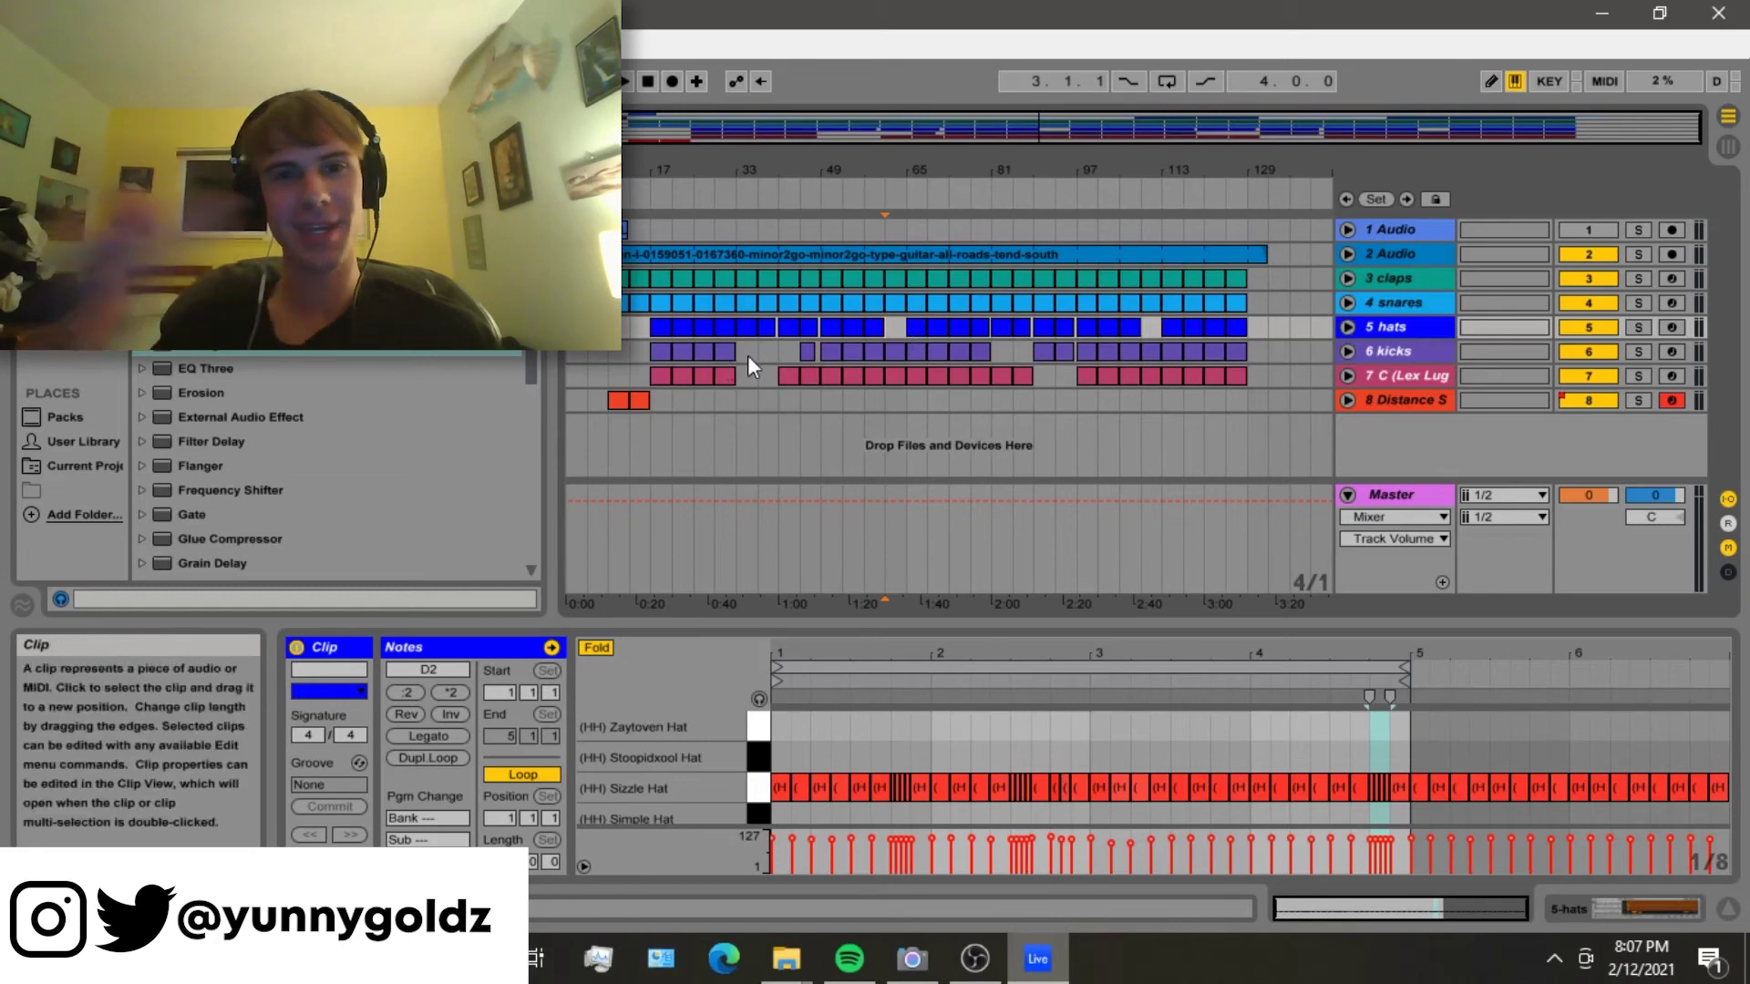
- Play the arrangement from bar 81 and skip ahead to bar 117
left_click(992, 369)
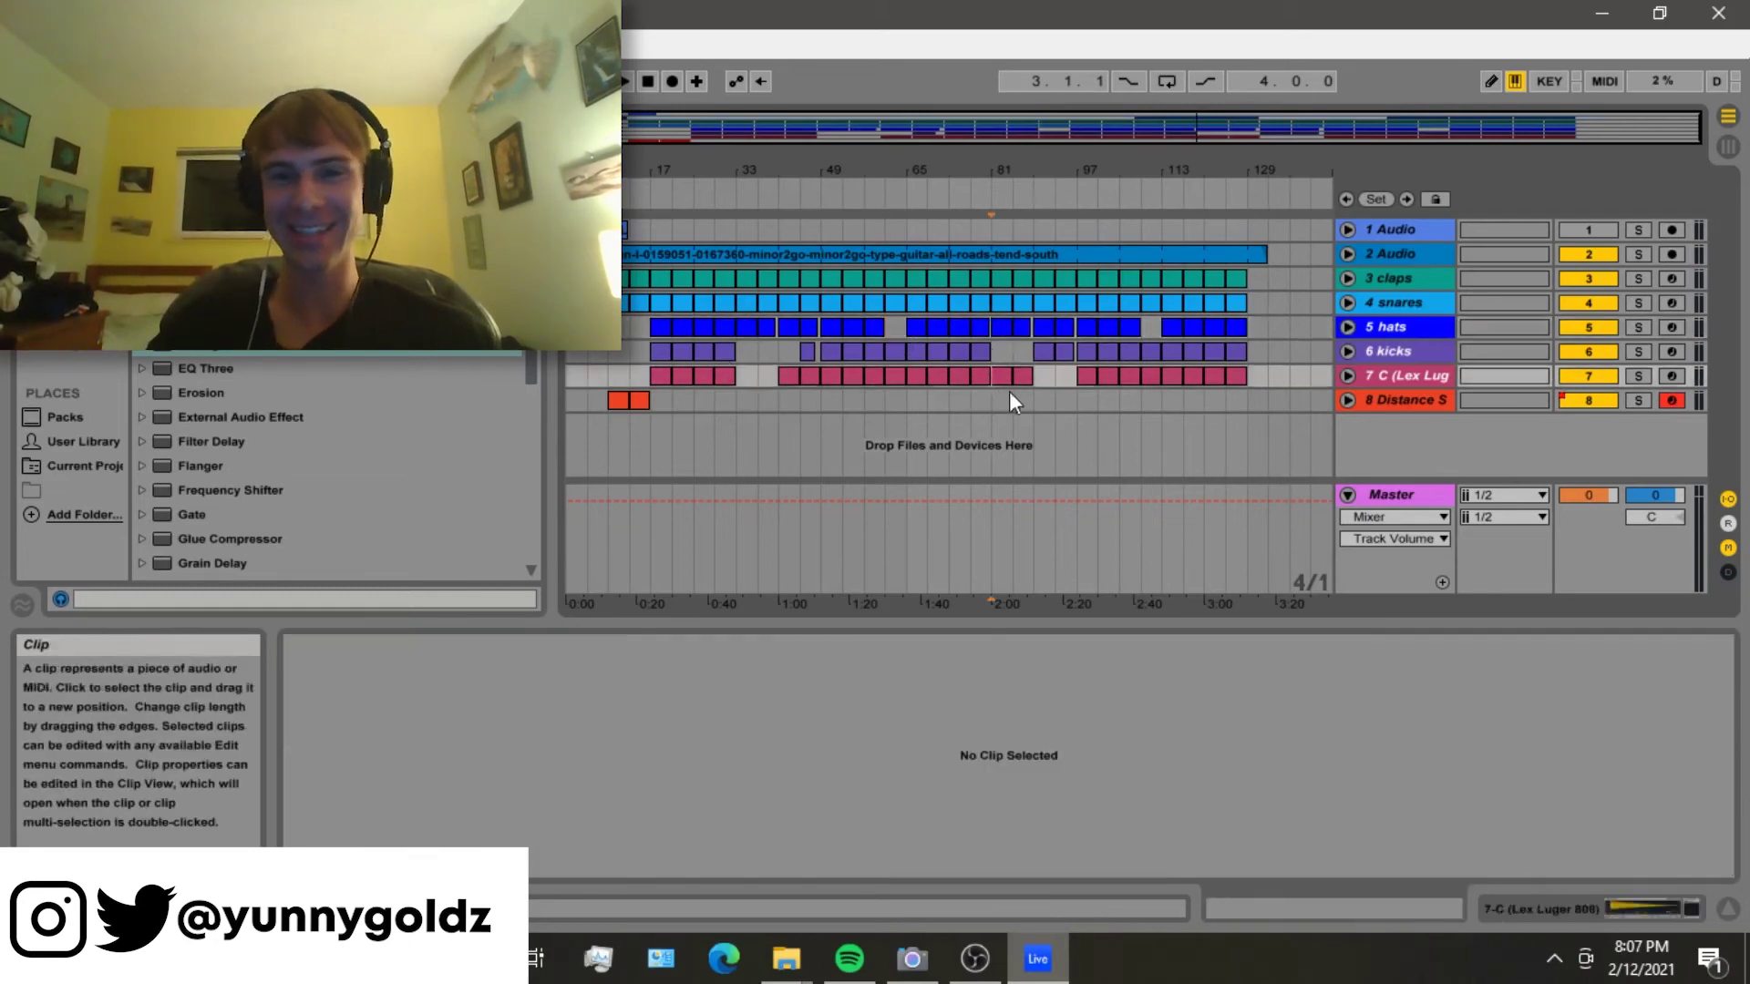
key("space")
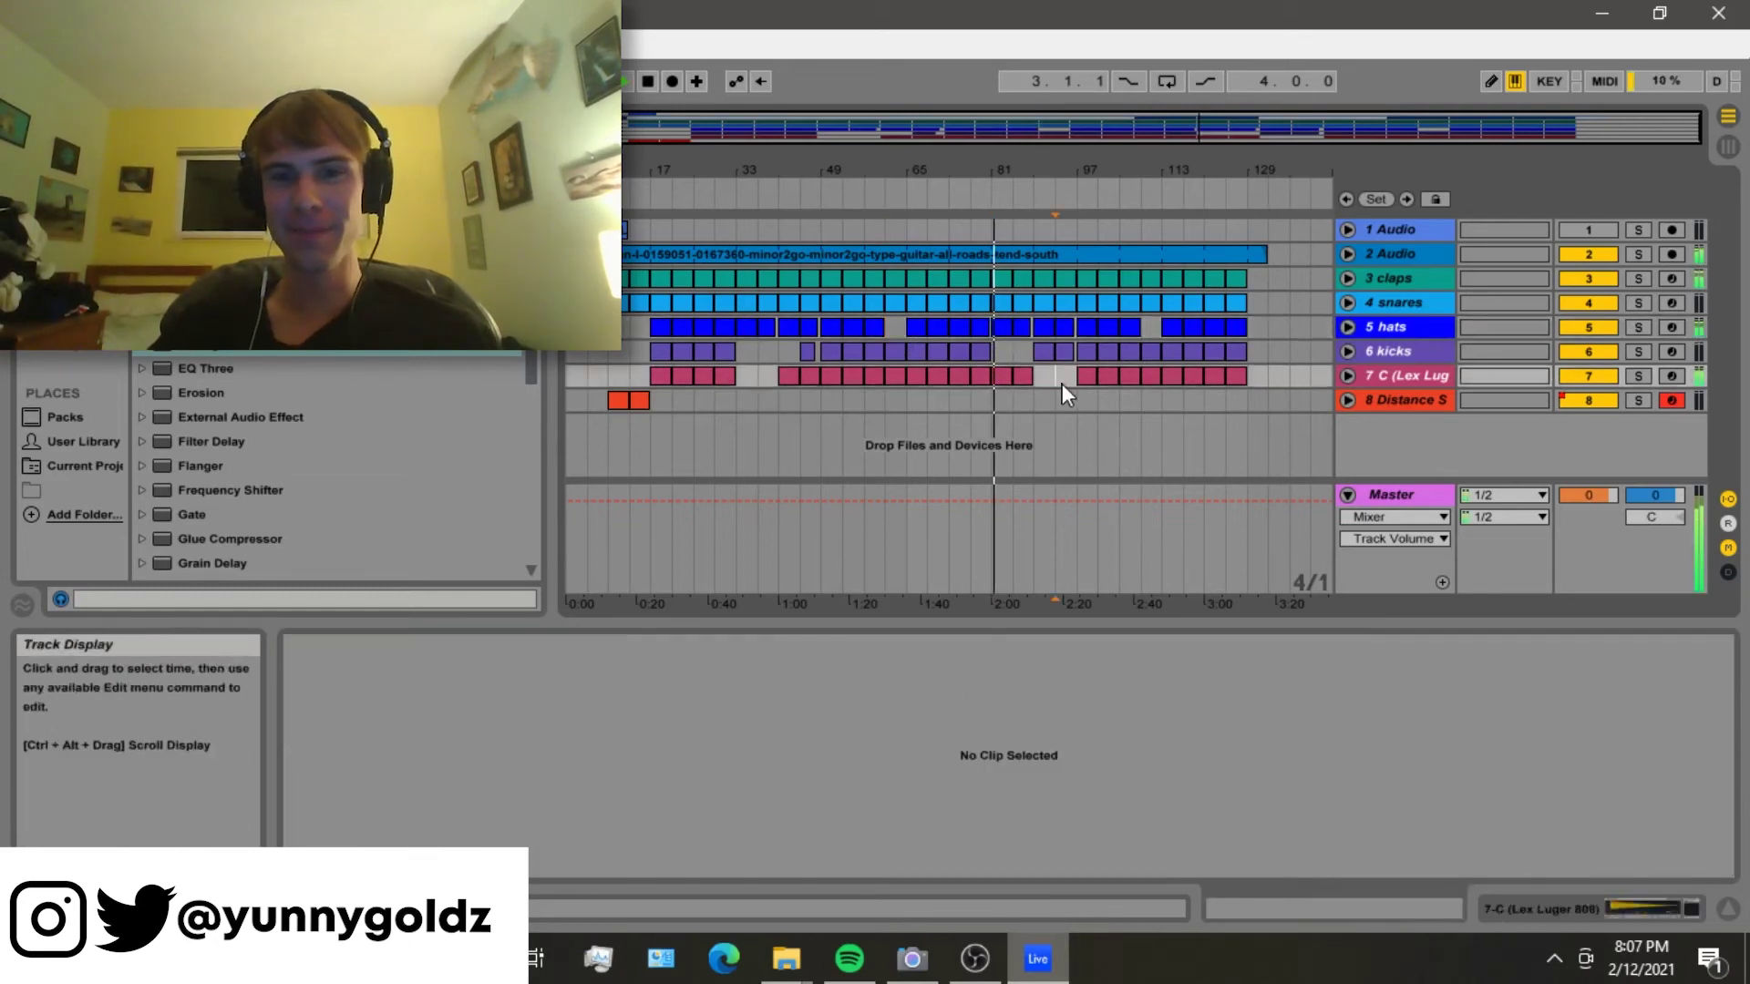
left_click(1080, 383)
left_click(1176, 407)
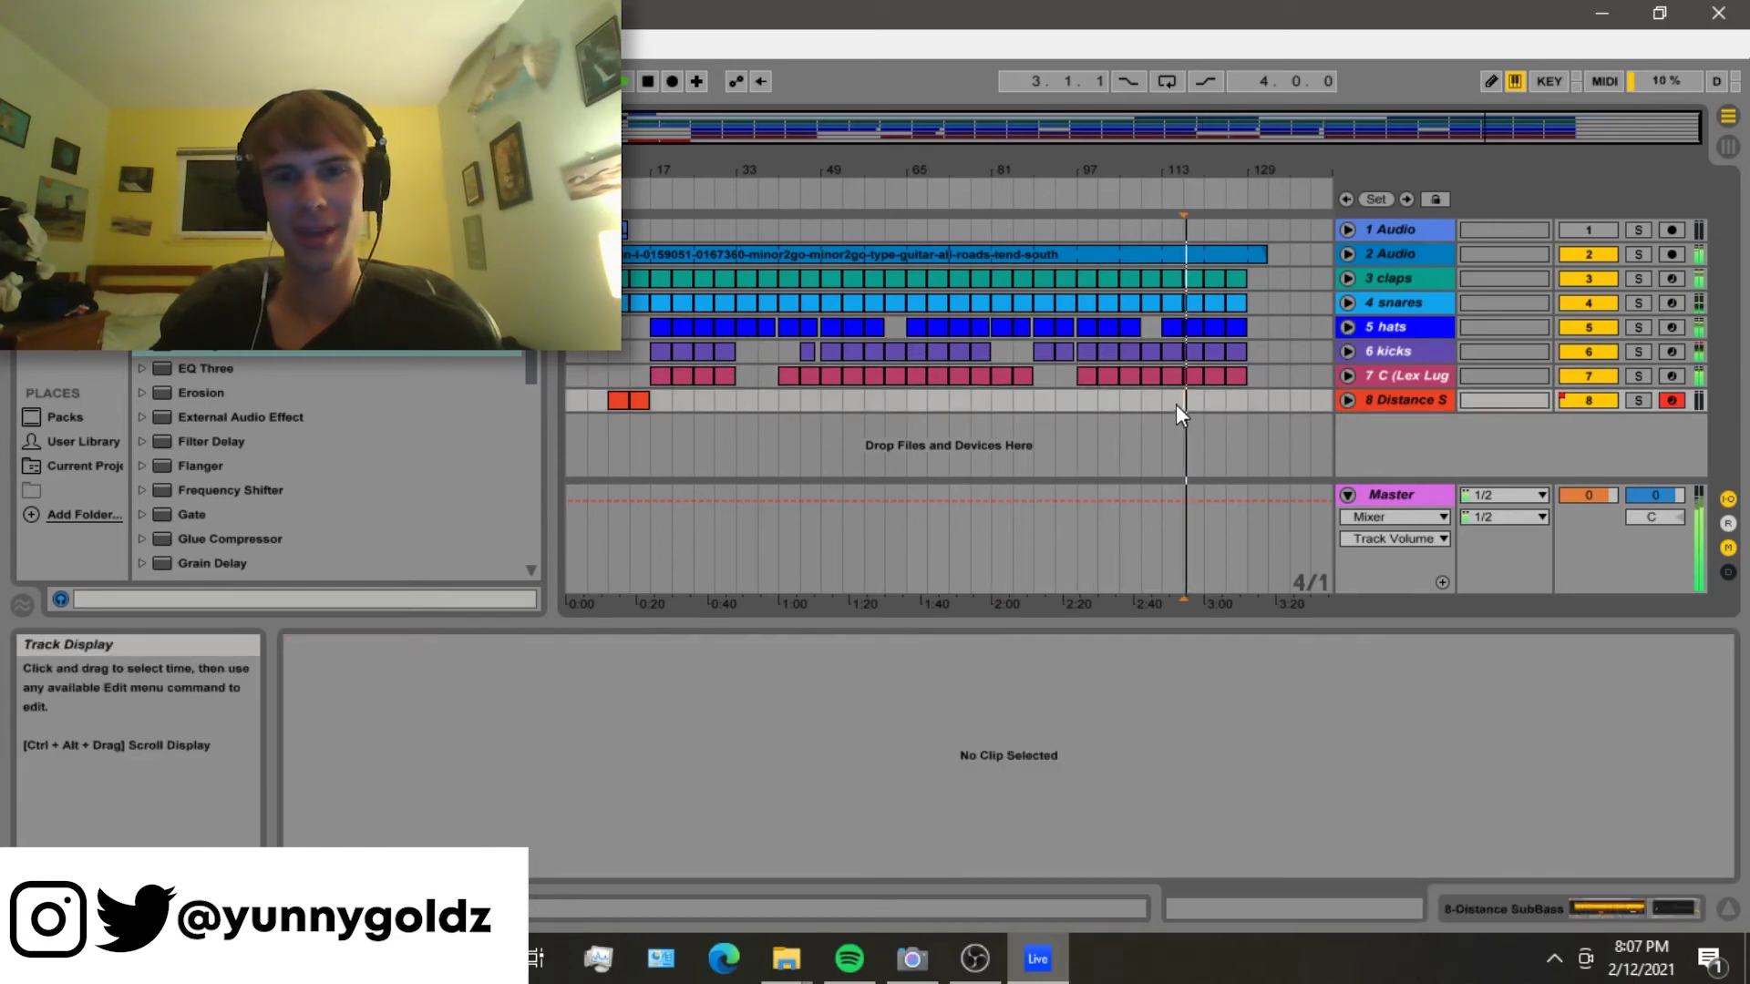
- Show the guitar track's Auto Filter Frequency automation and play the filter sweep from bar 109
left_click(1343, 246)
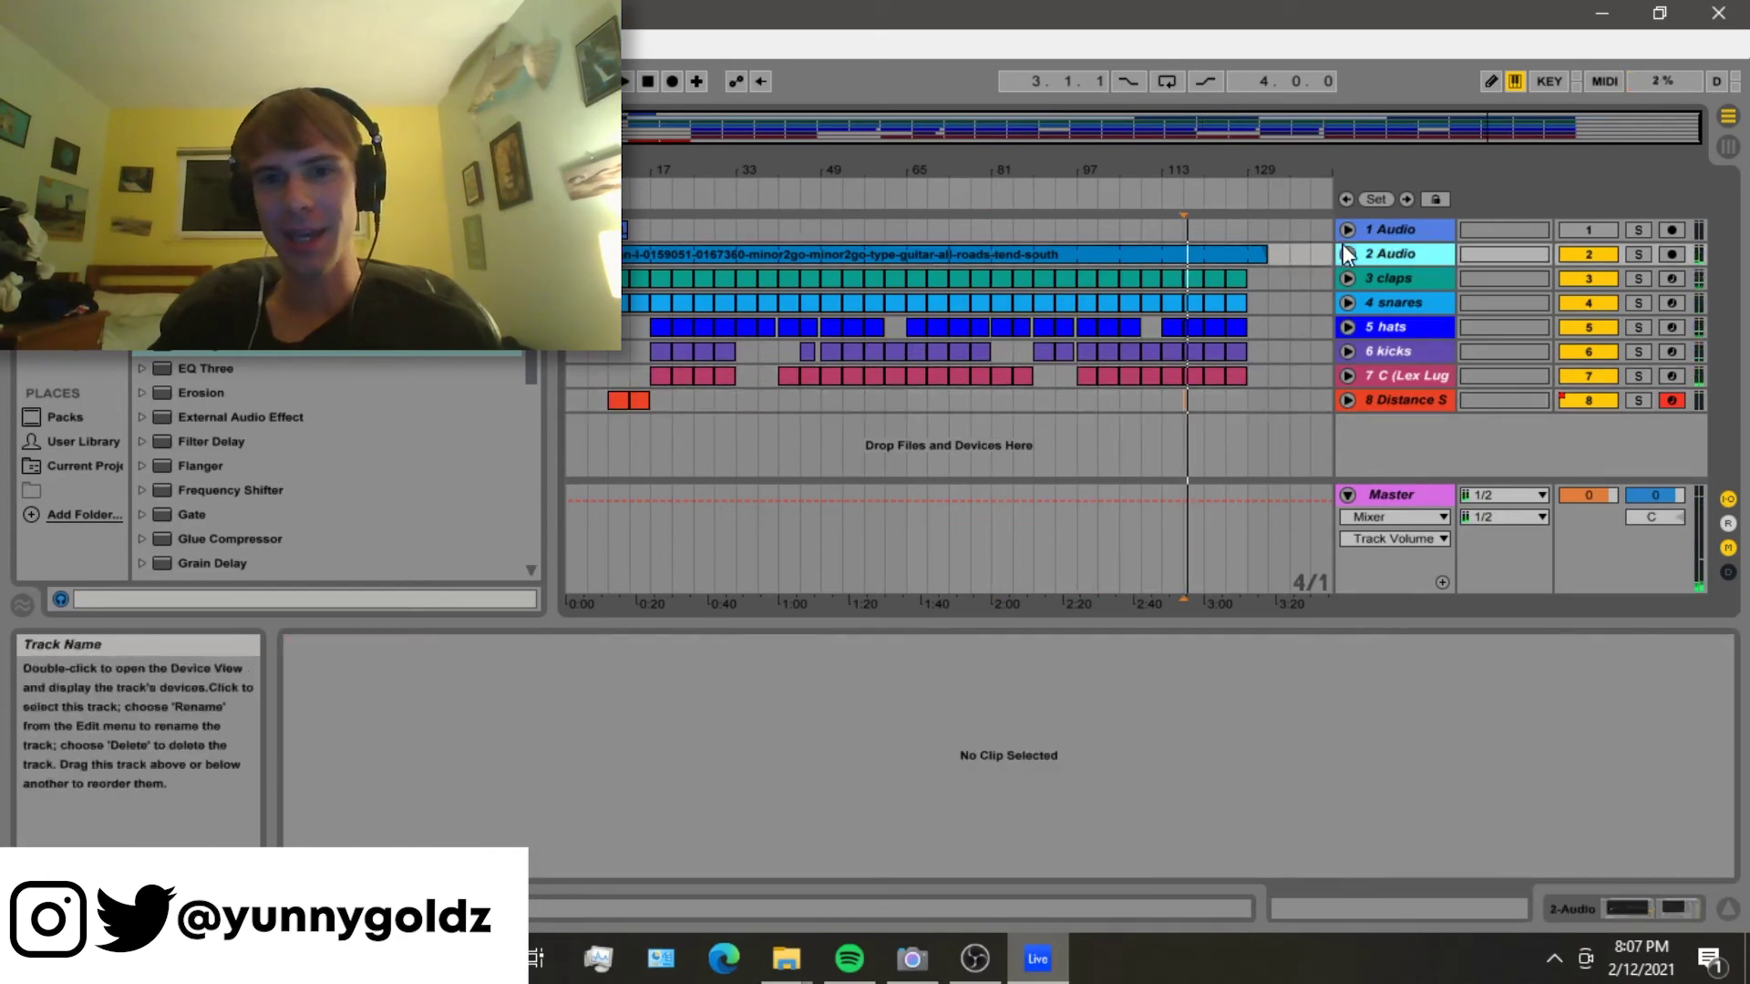
left_click(1346, 253)
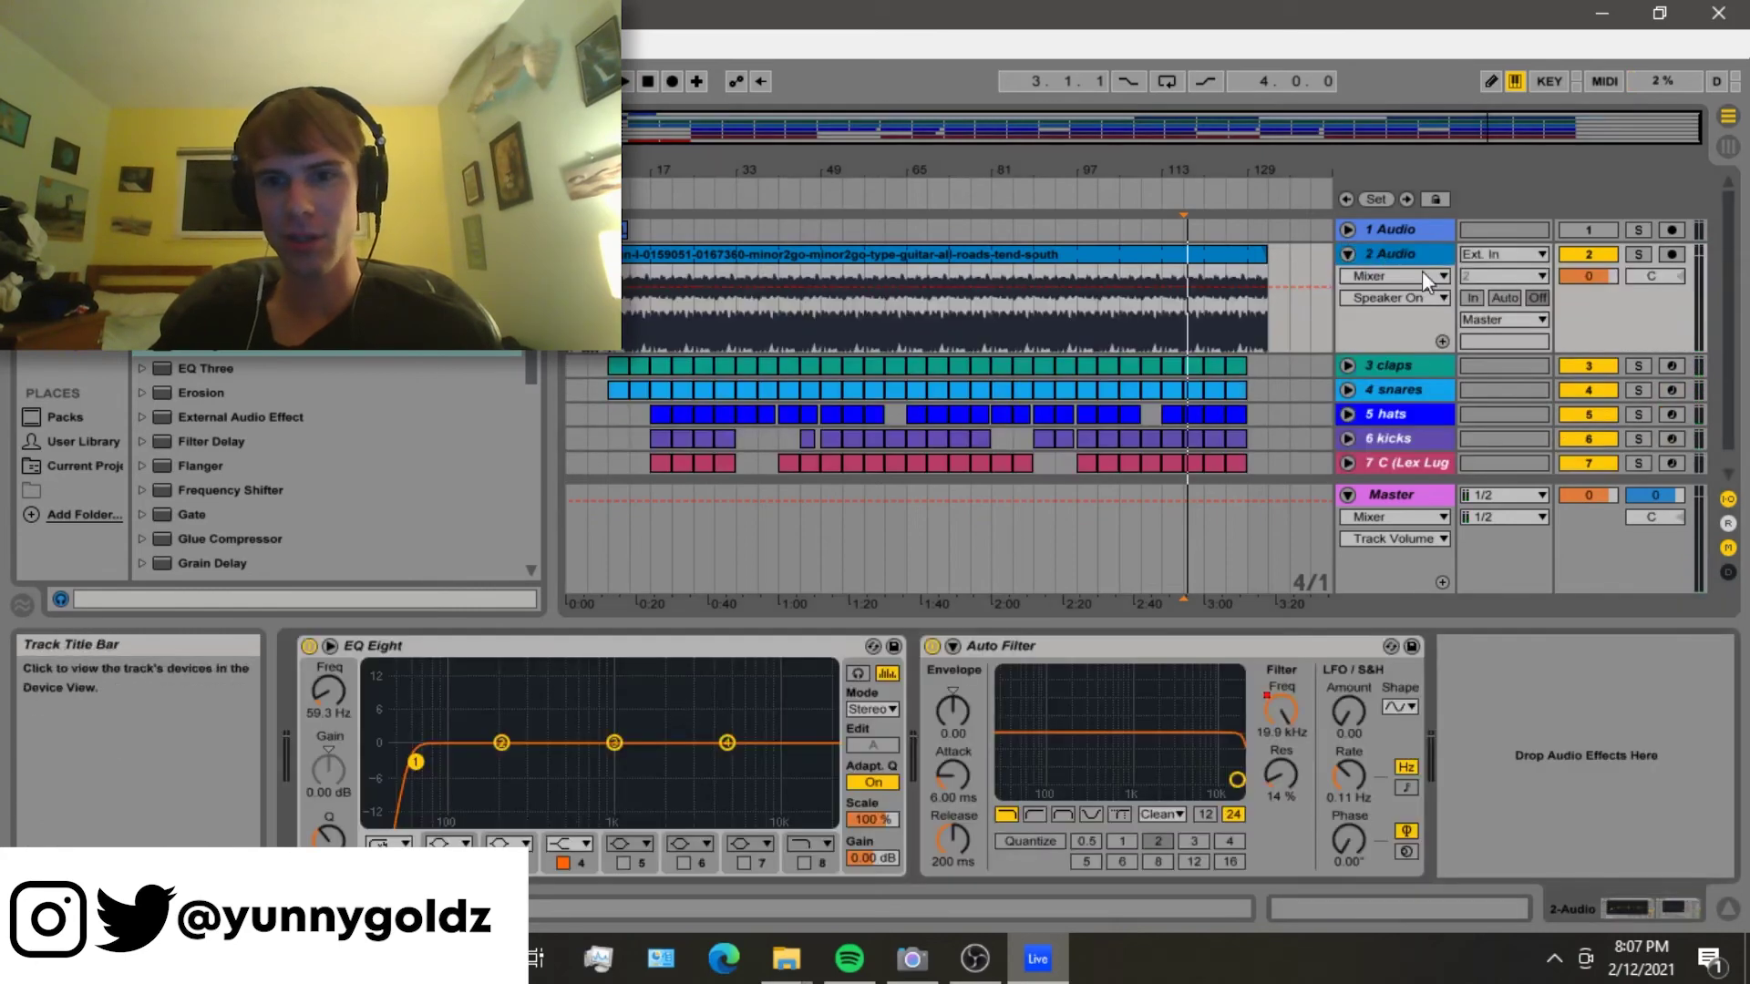
left_click(1425, 276)
left_click(1374, 347)
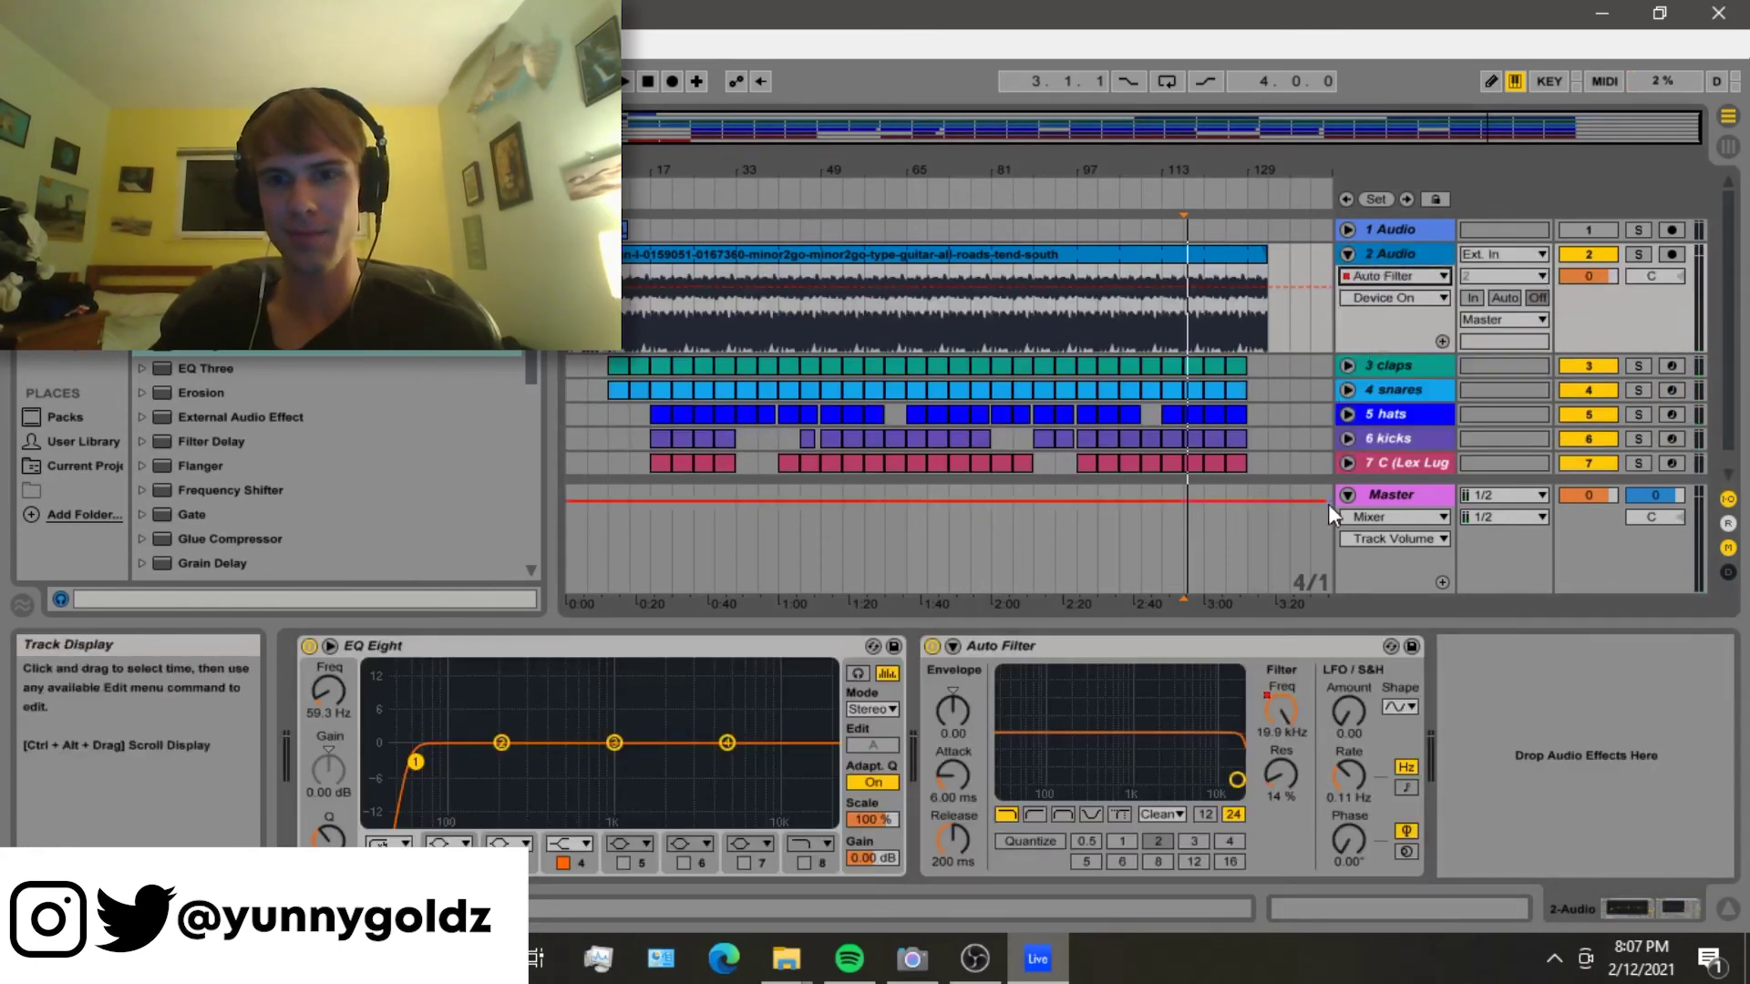
left_click(1378, 298)
left_click(1354, 415)
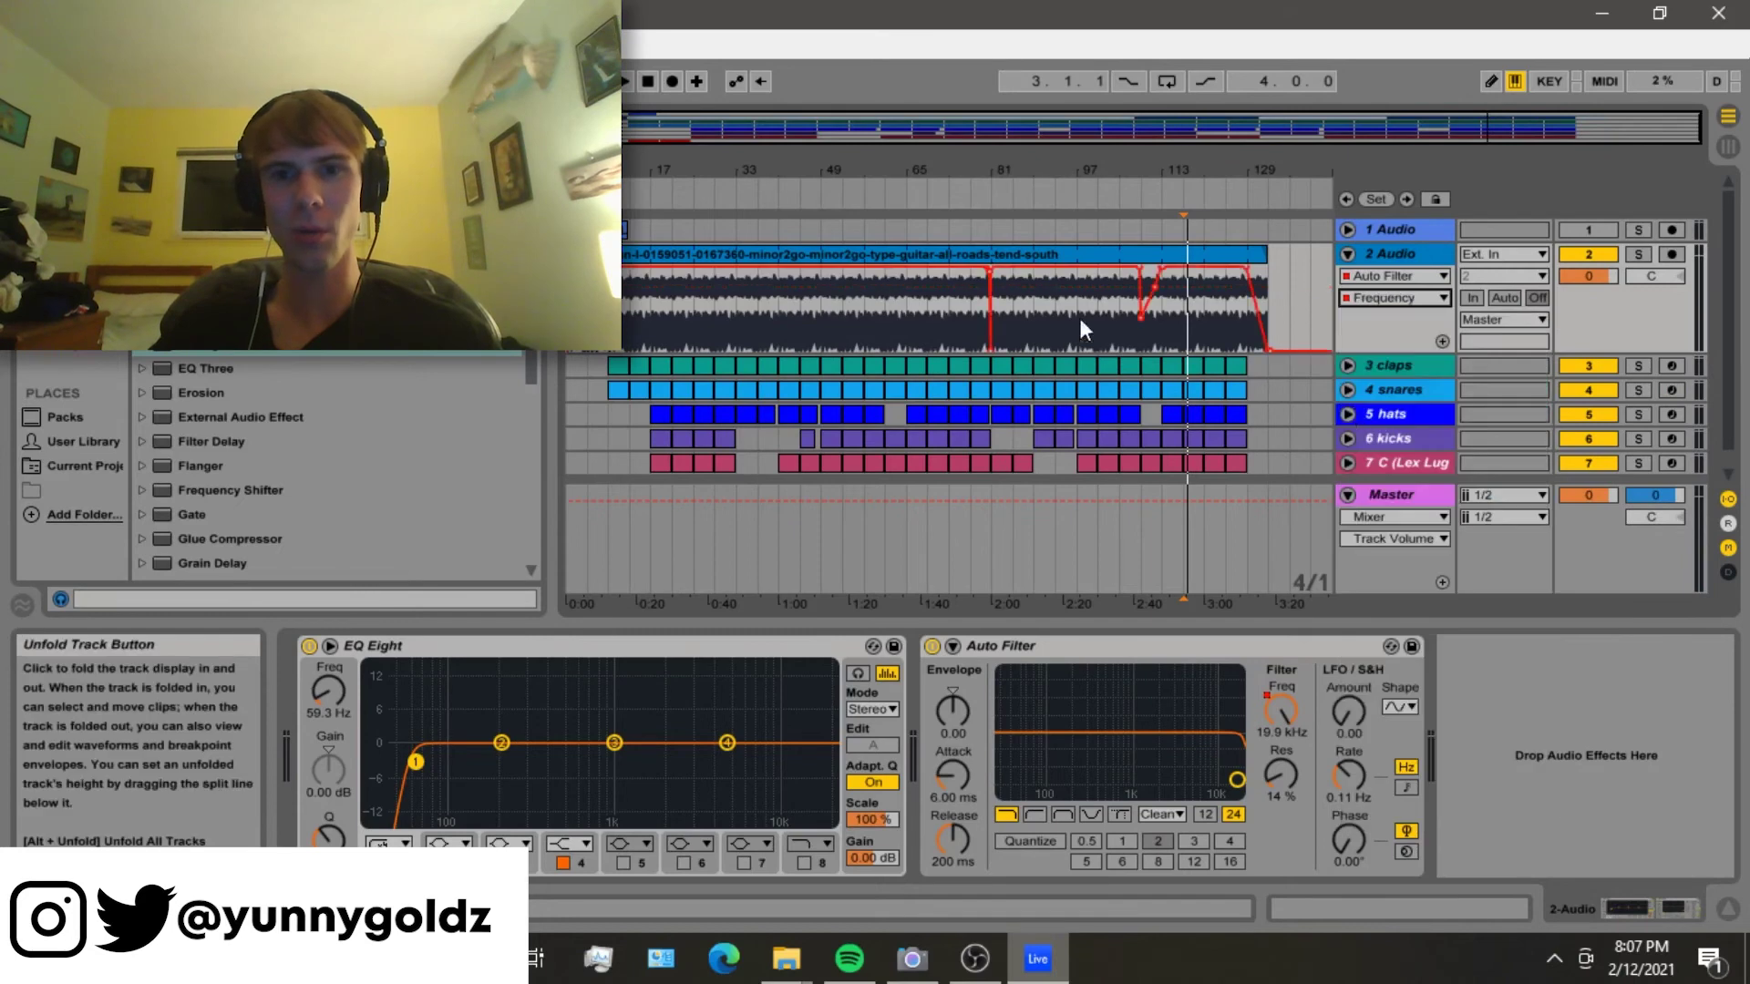
left_click(1139, 348)
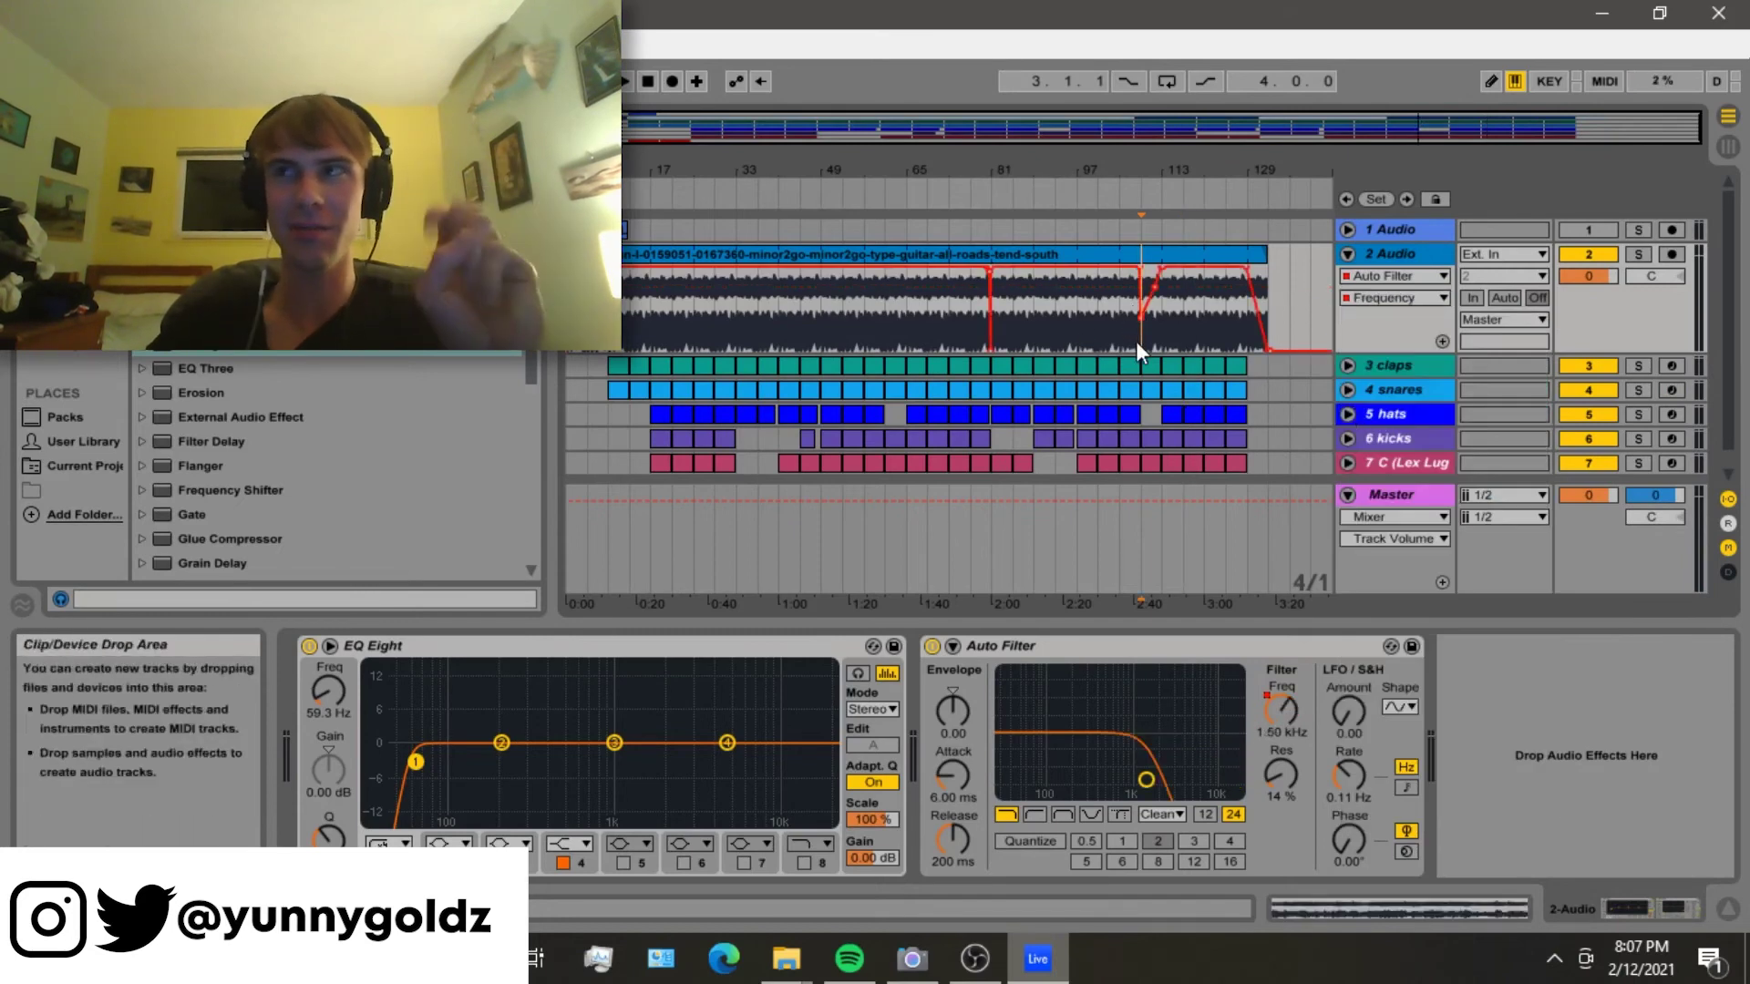
key("space")
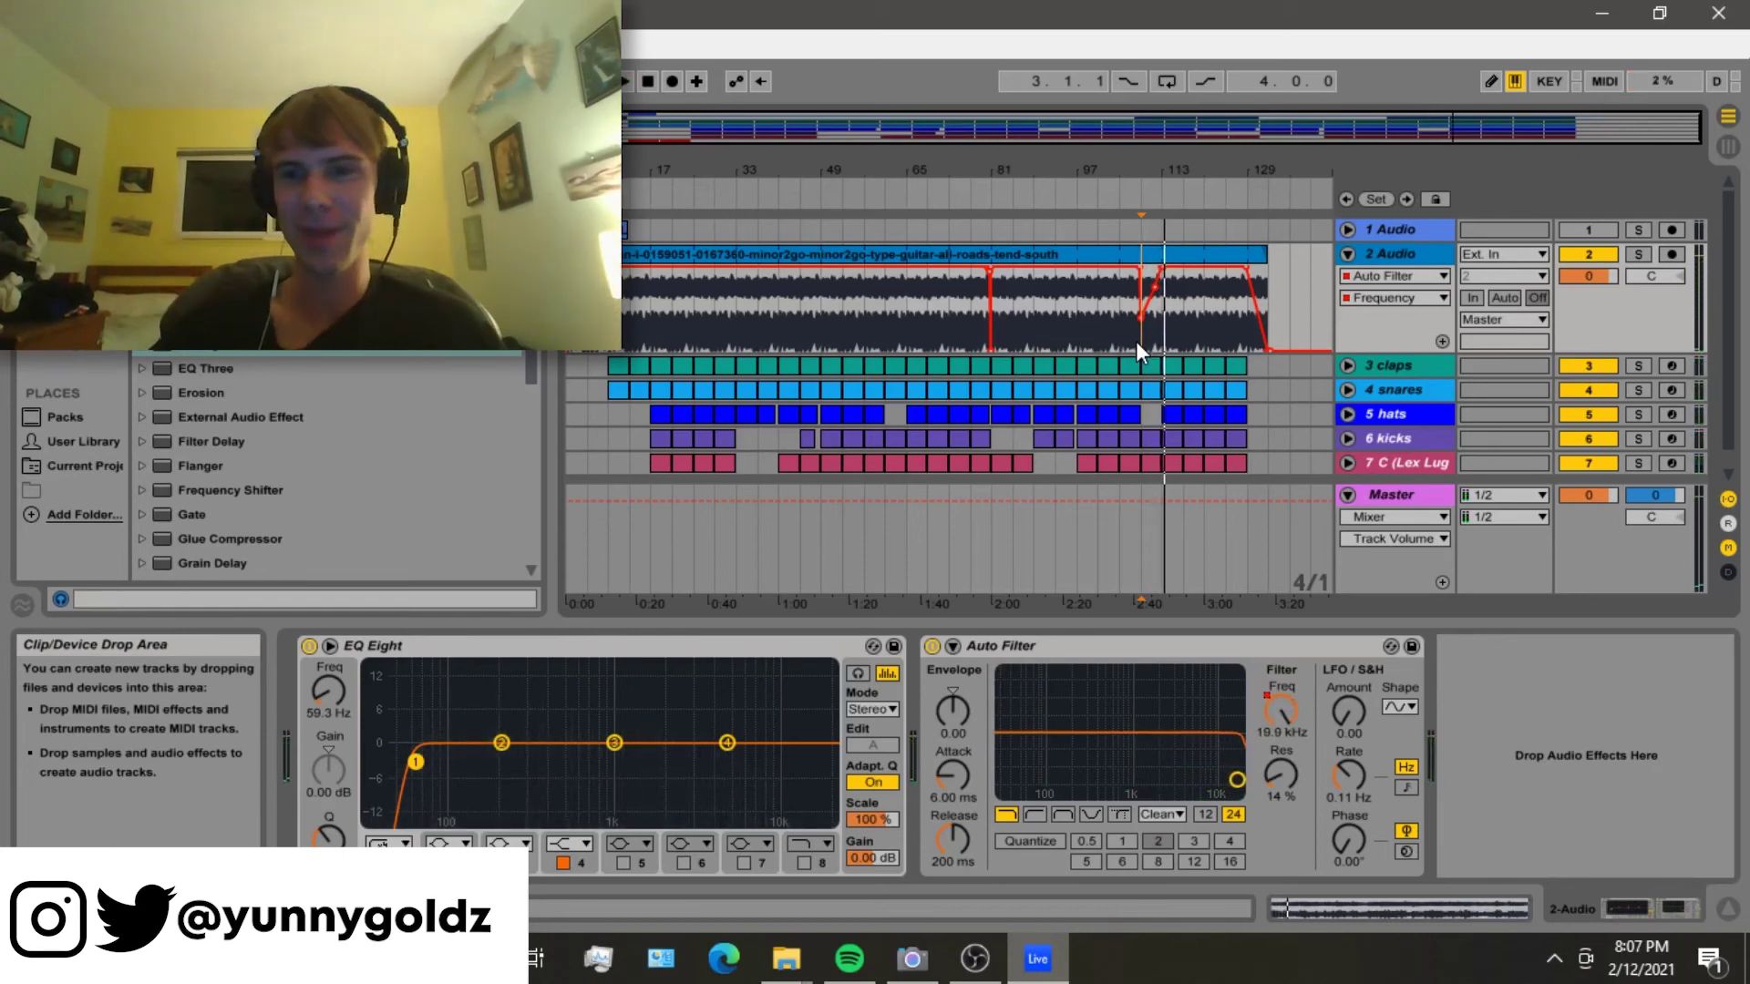
- Collapse the Master track's Track Volume automation and move the playback start on the guitar track to bar 117
left_click(1430, 497)
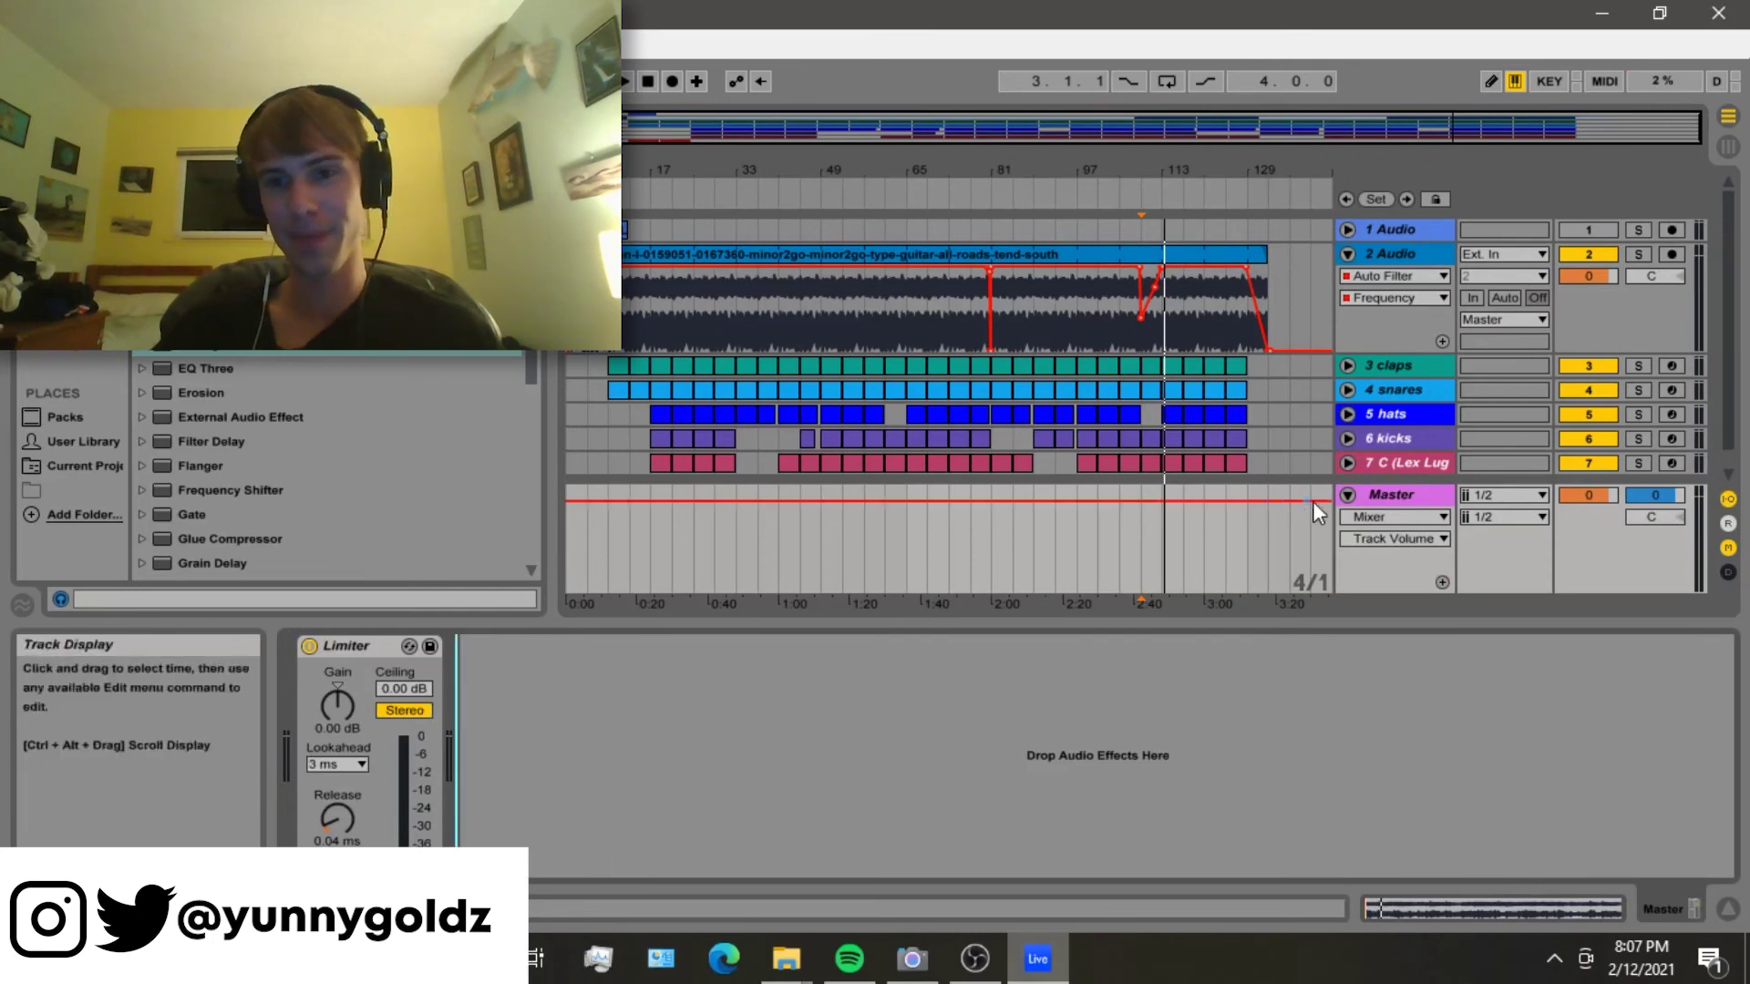
key("ctrl+z")
left_click(1179, 348)
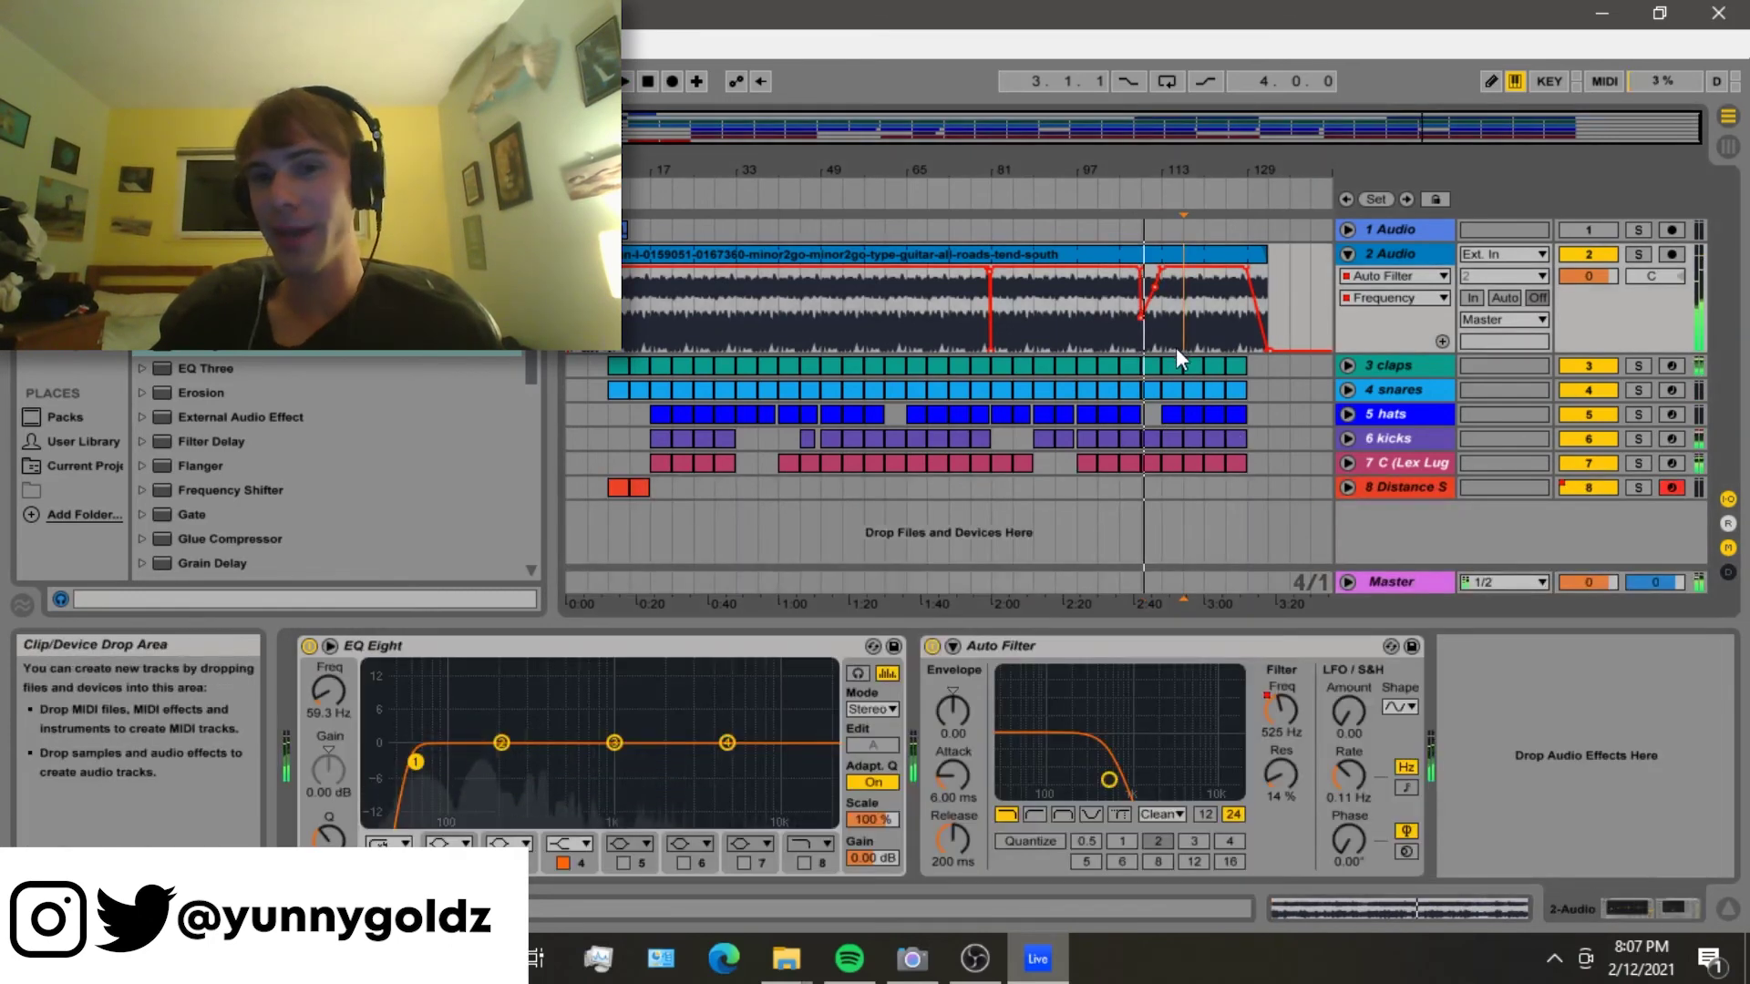
- Switch to Spotify and play Nova Scotia briefly, skipping ahead to the section with 1:11 remaining, and pause it
left_click(849, 958)
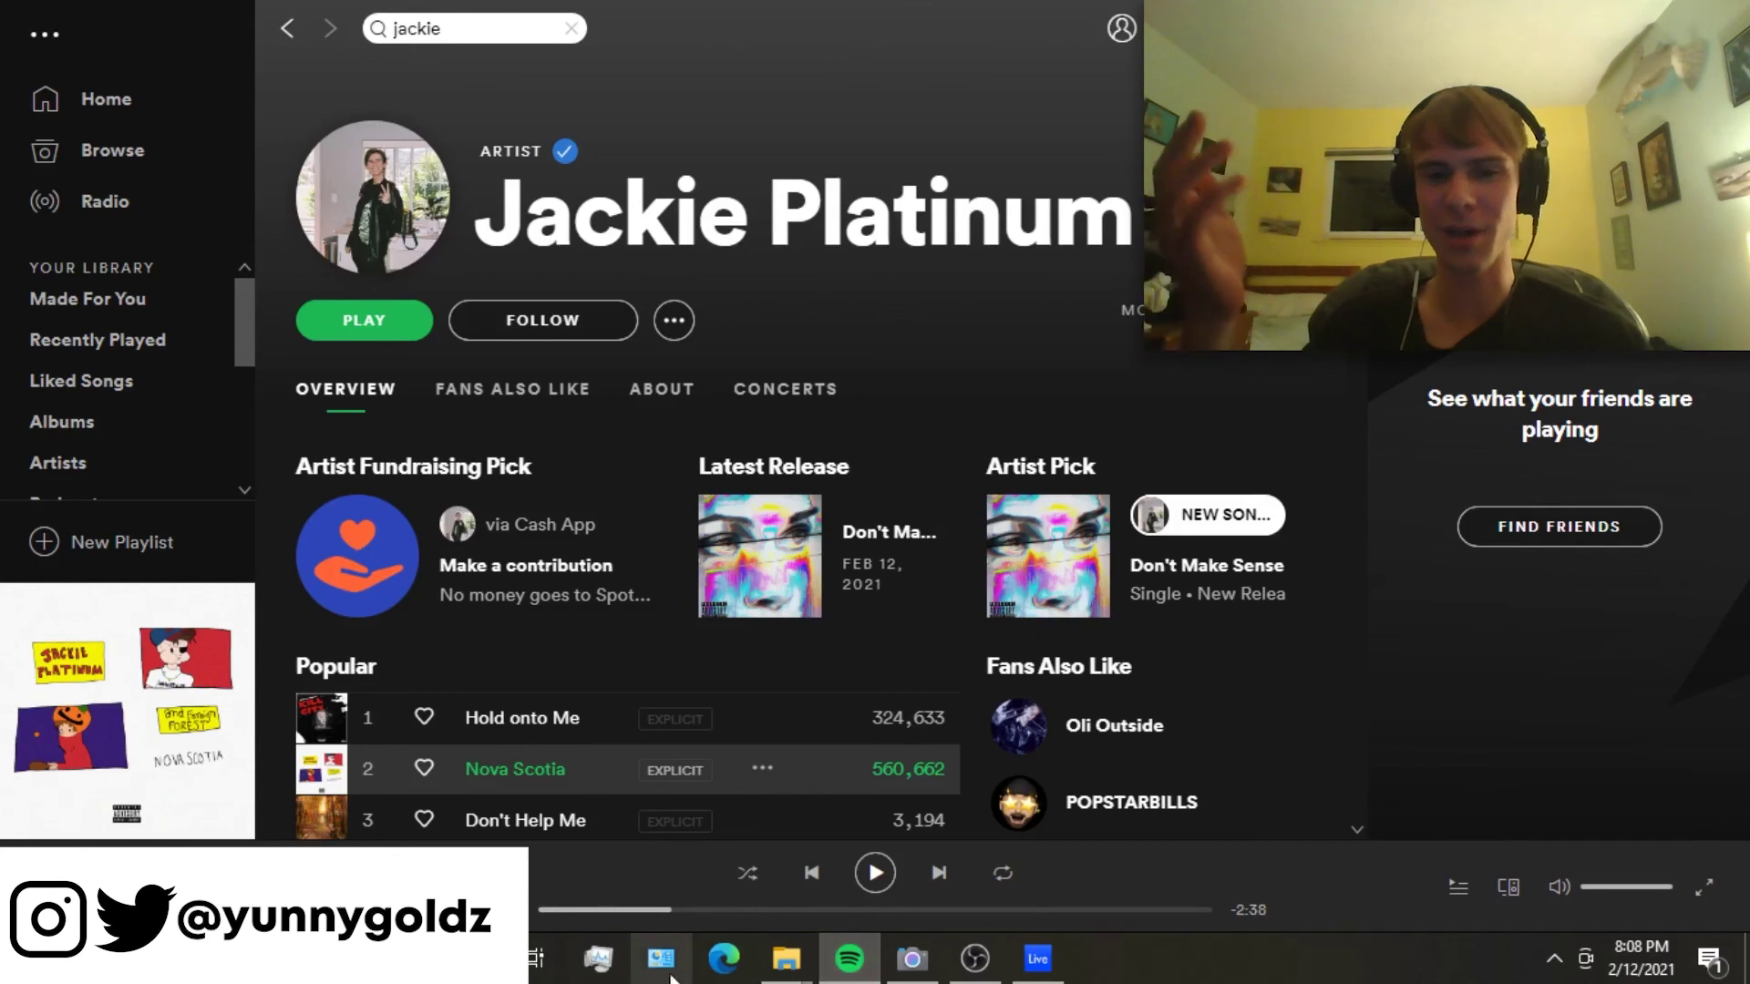
left_click(875, 875)
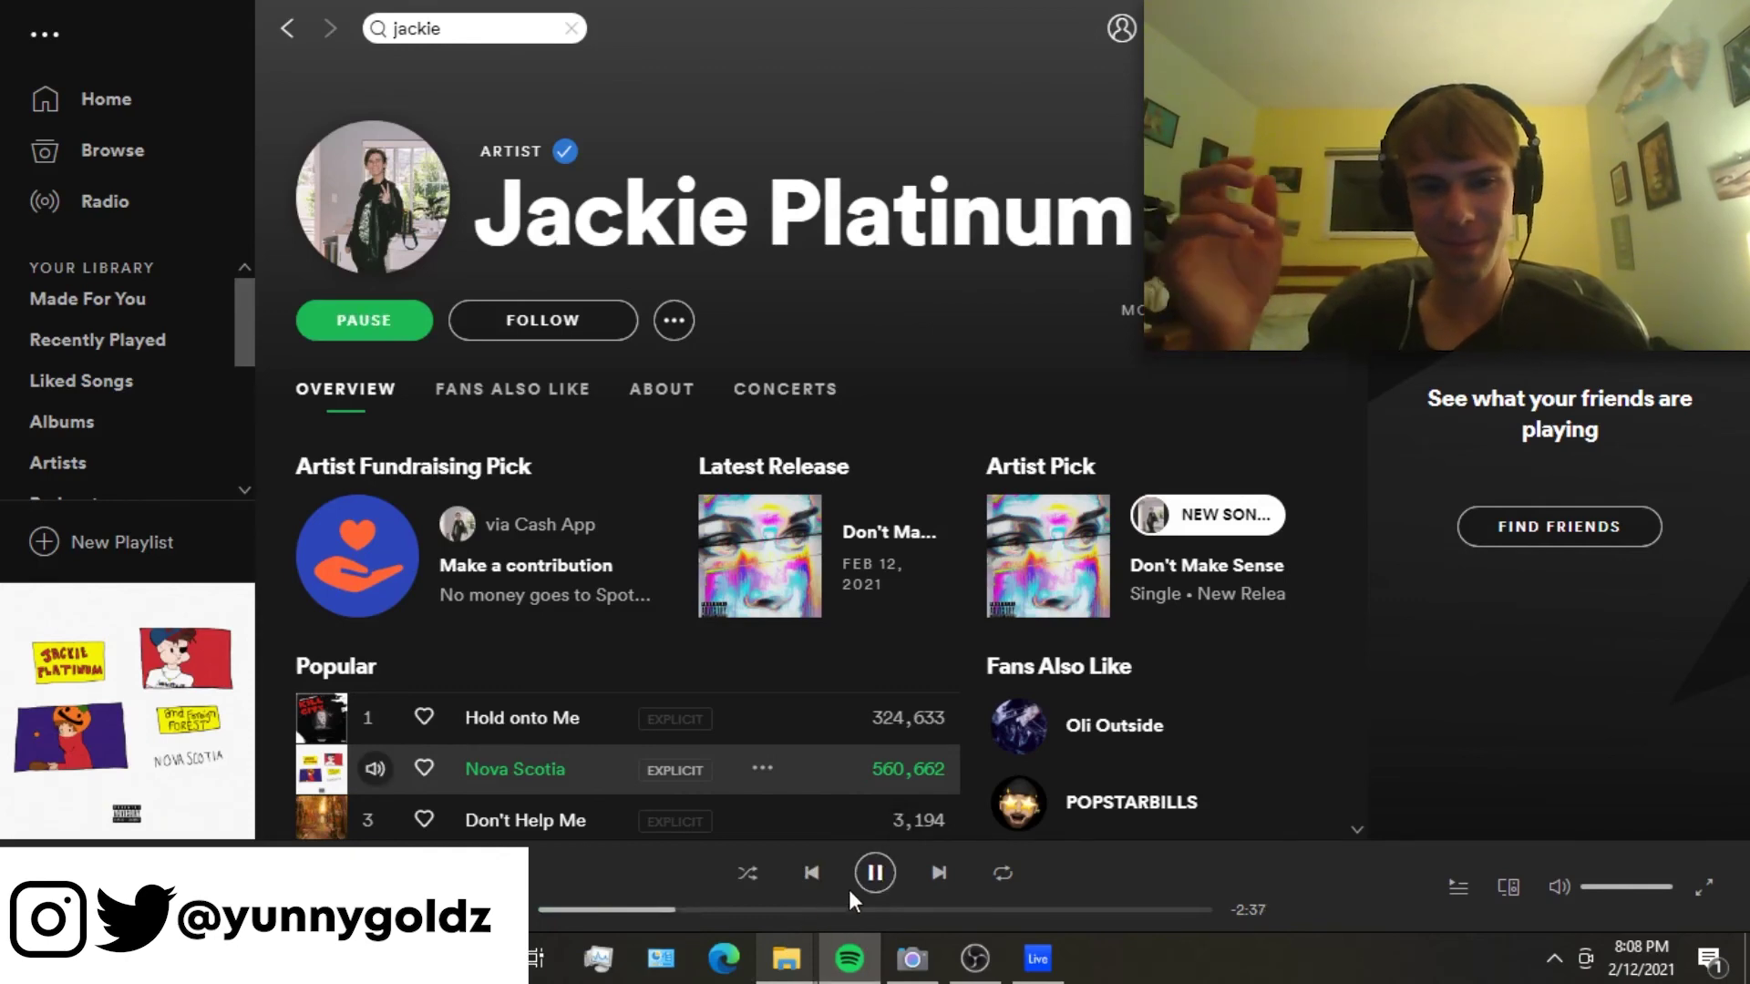
left_click(871, 875)
left_click(970, 911)
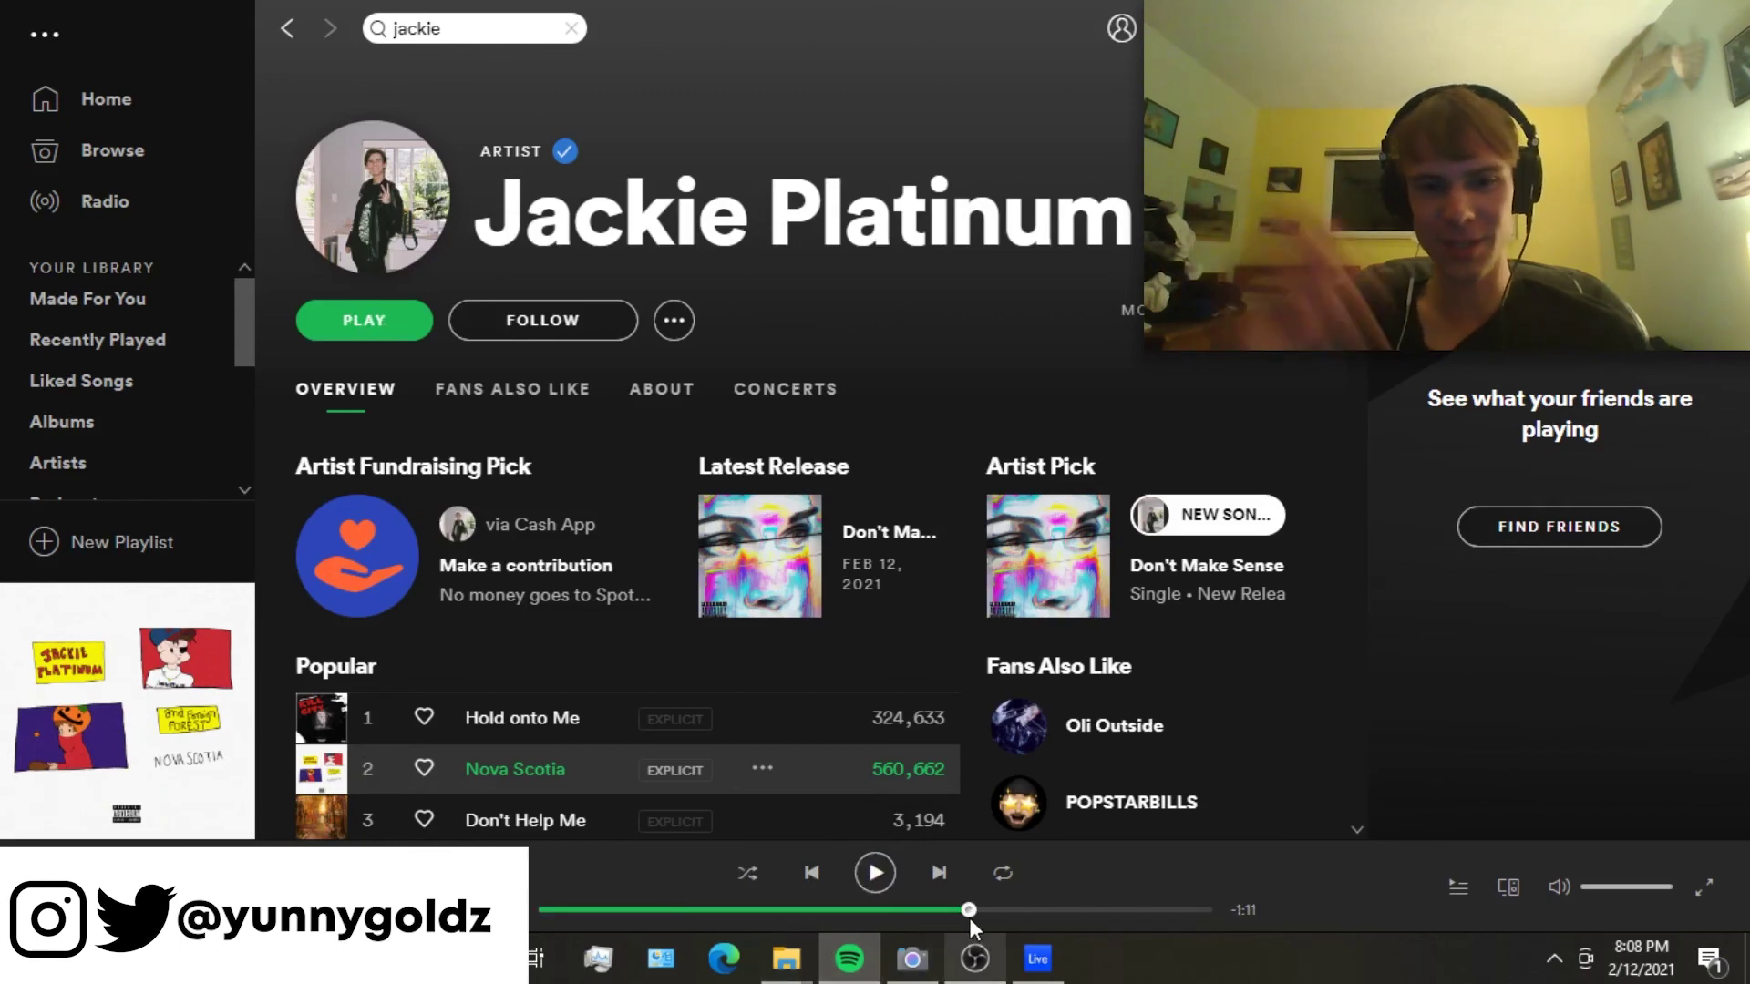
key("space")
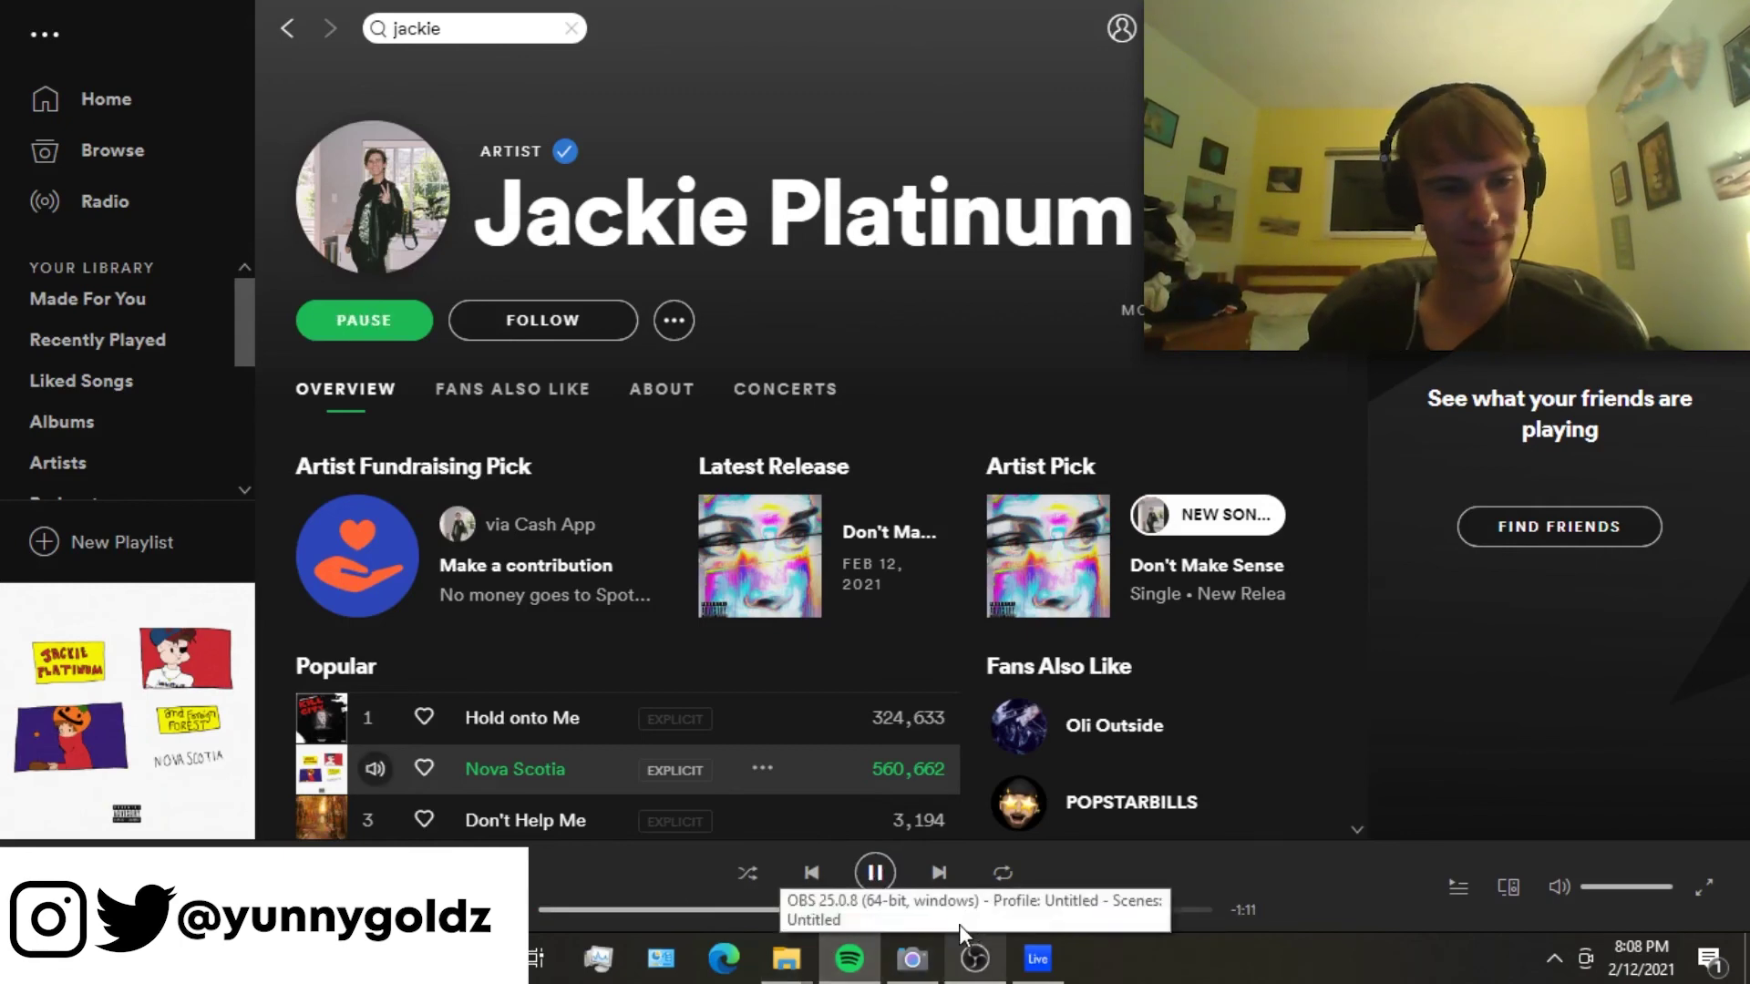
left_click(875, 873)
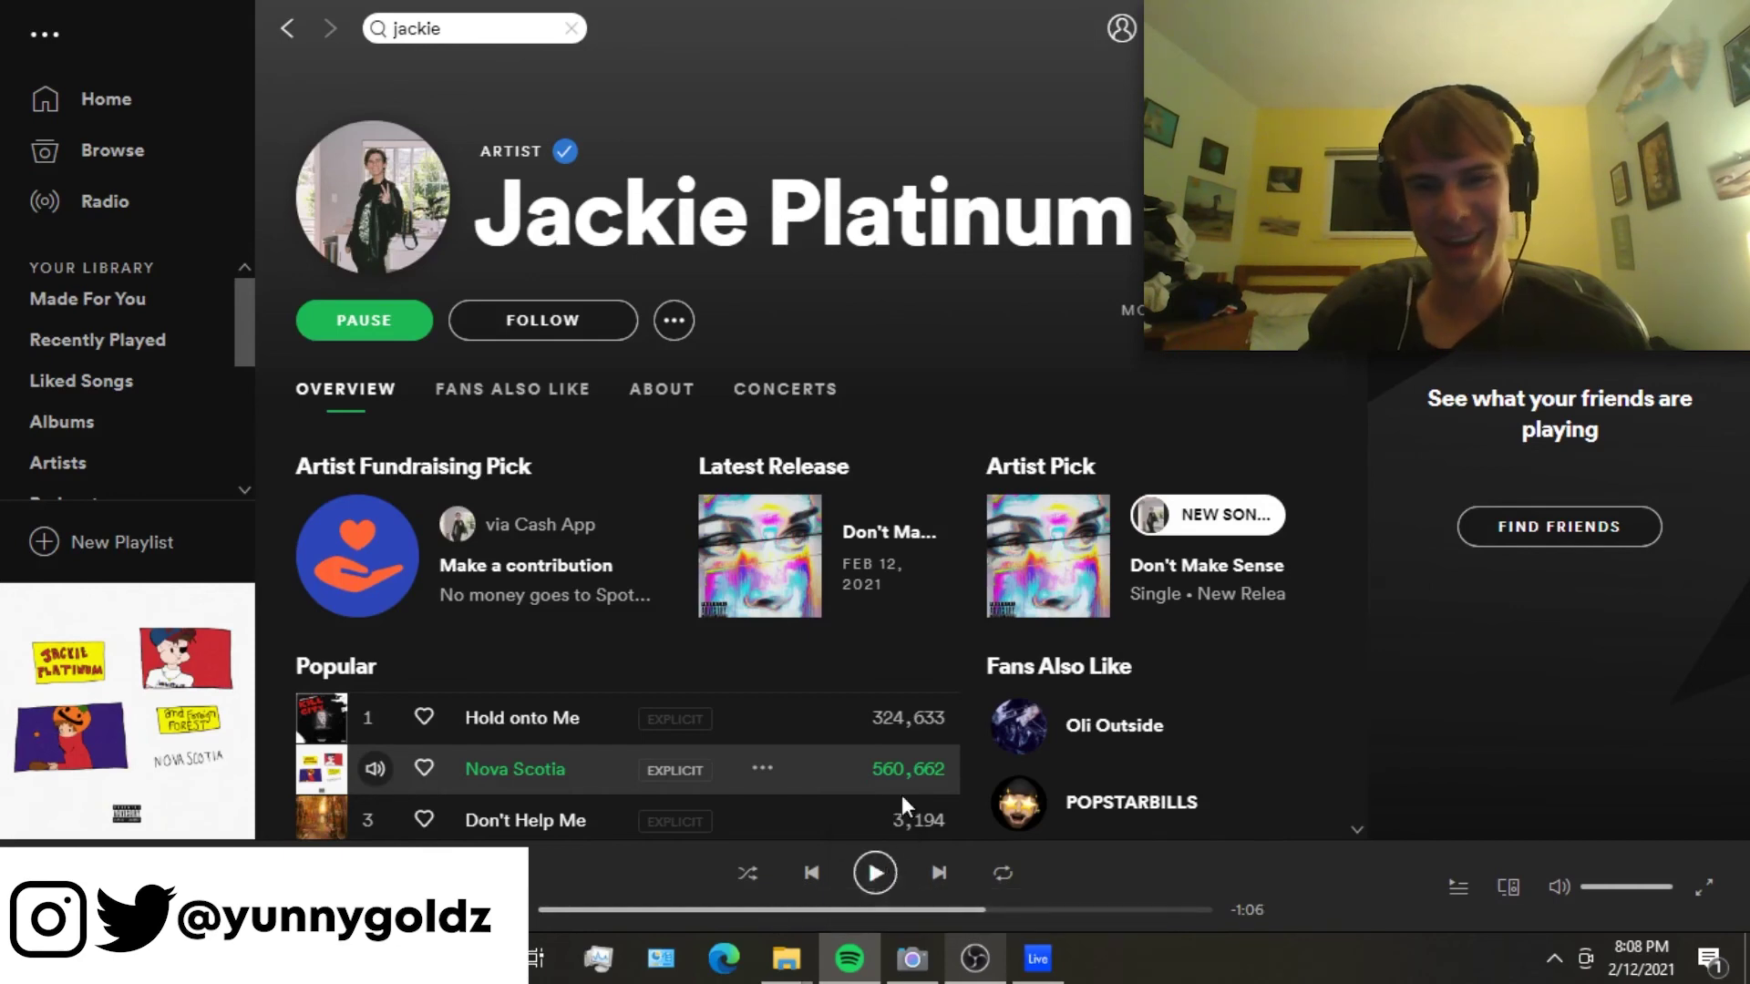
- Switch back to Ableton Live and collapse the guitar track's filter automation in the arrangement
left_click(1059, 972)
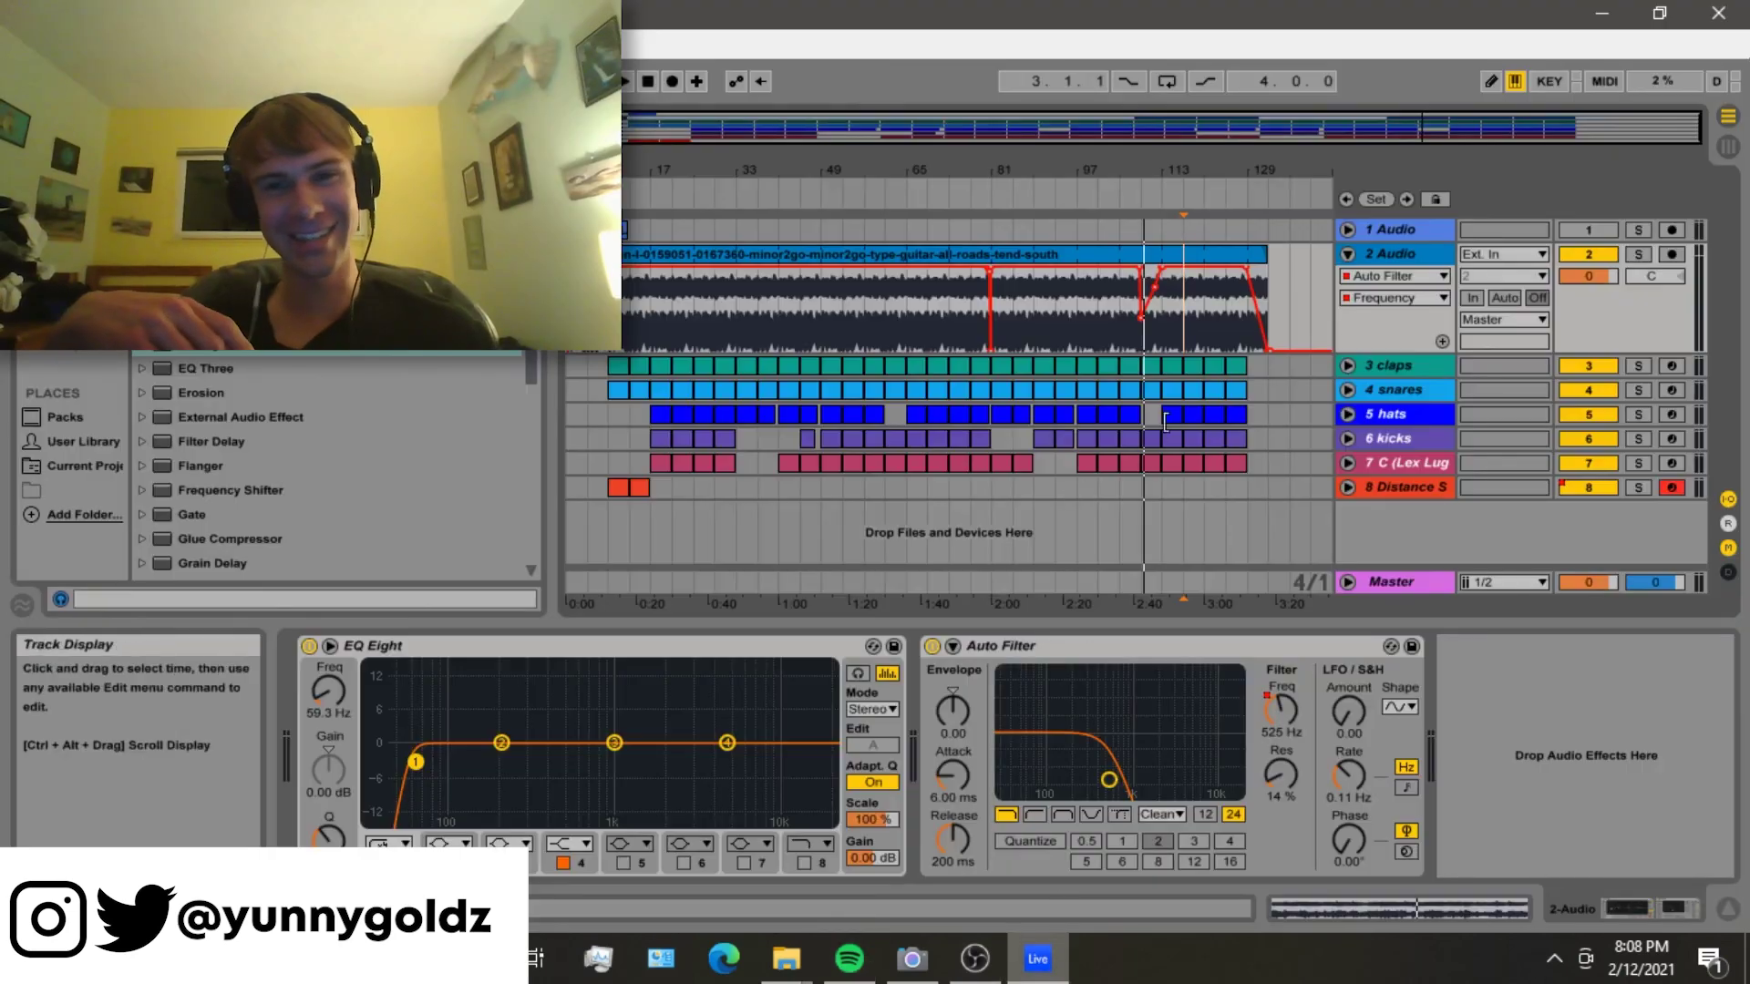
left_click(833, 347)
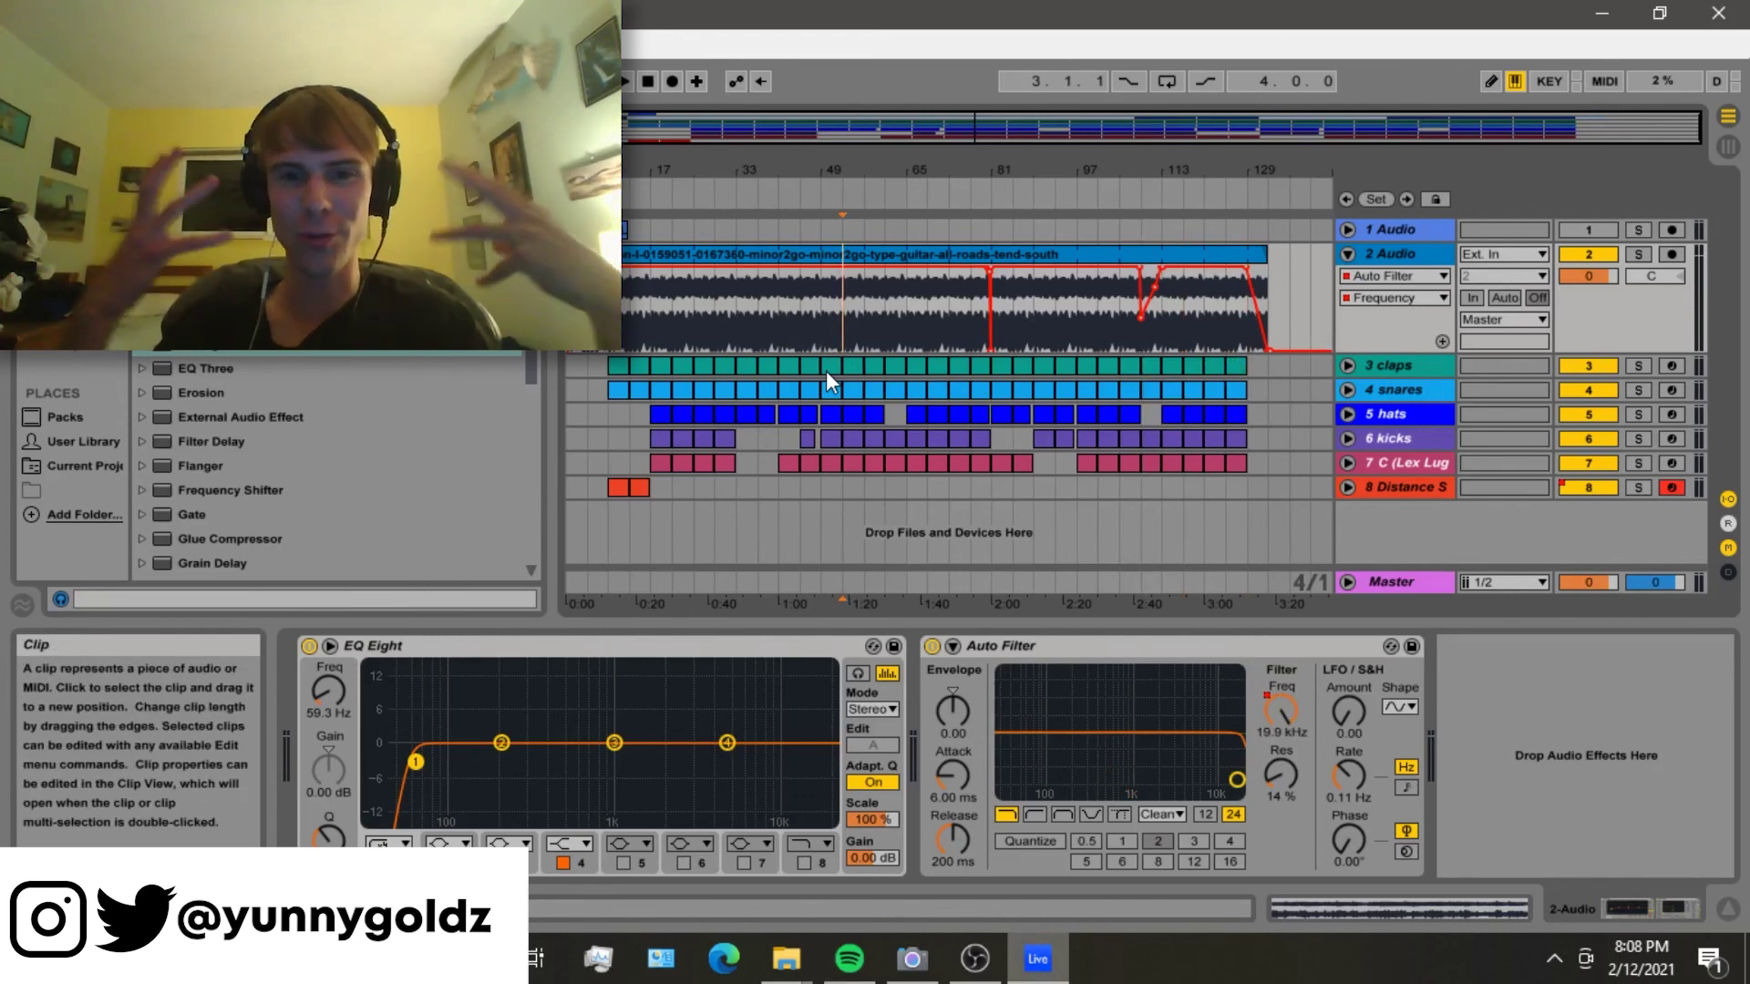
left_click(1345, 259)
left_click(927, 233)
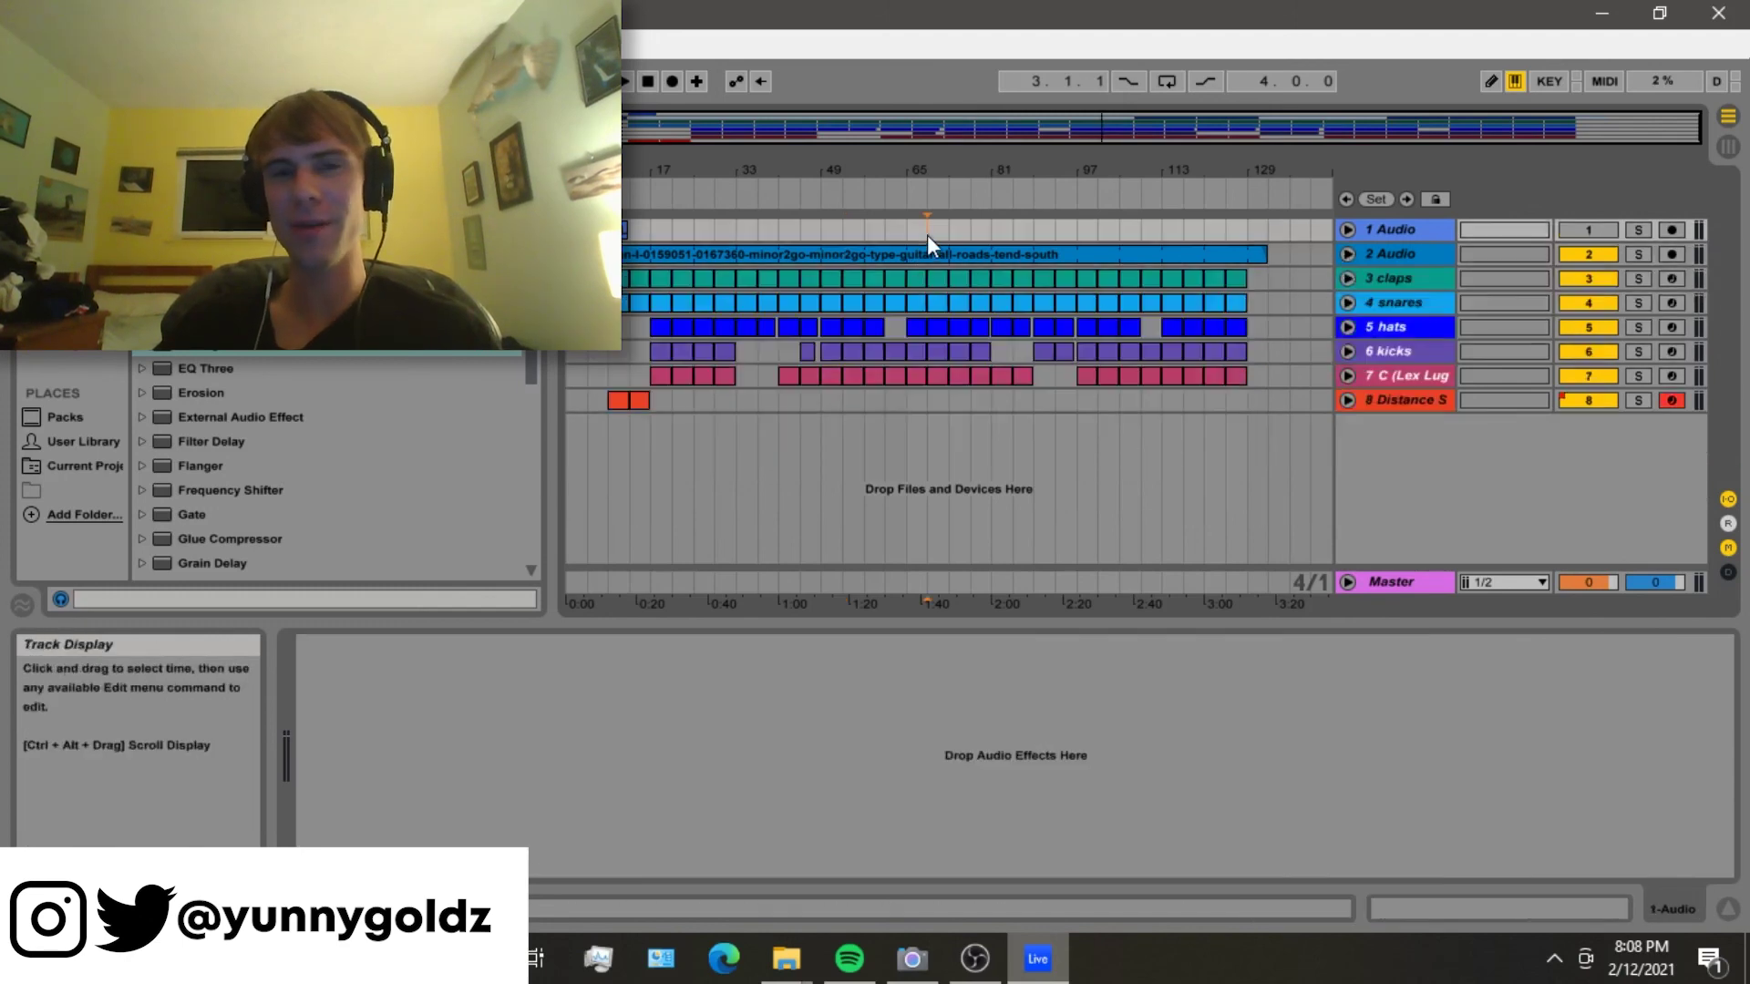
- Play the arrangement from bar 93, skipping ahead to bars 117, 125 and 129 to hear the ending, and stop
left_click(1052, 237)
key("space")
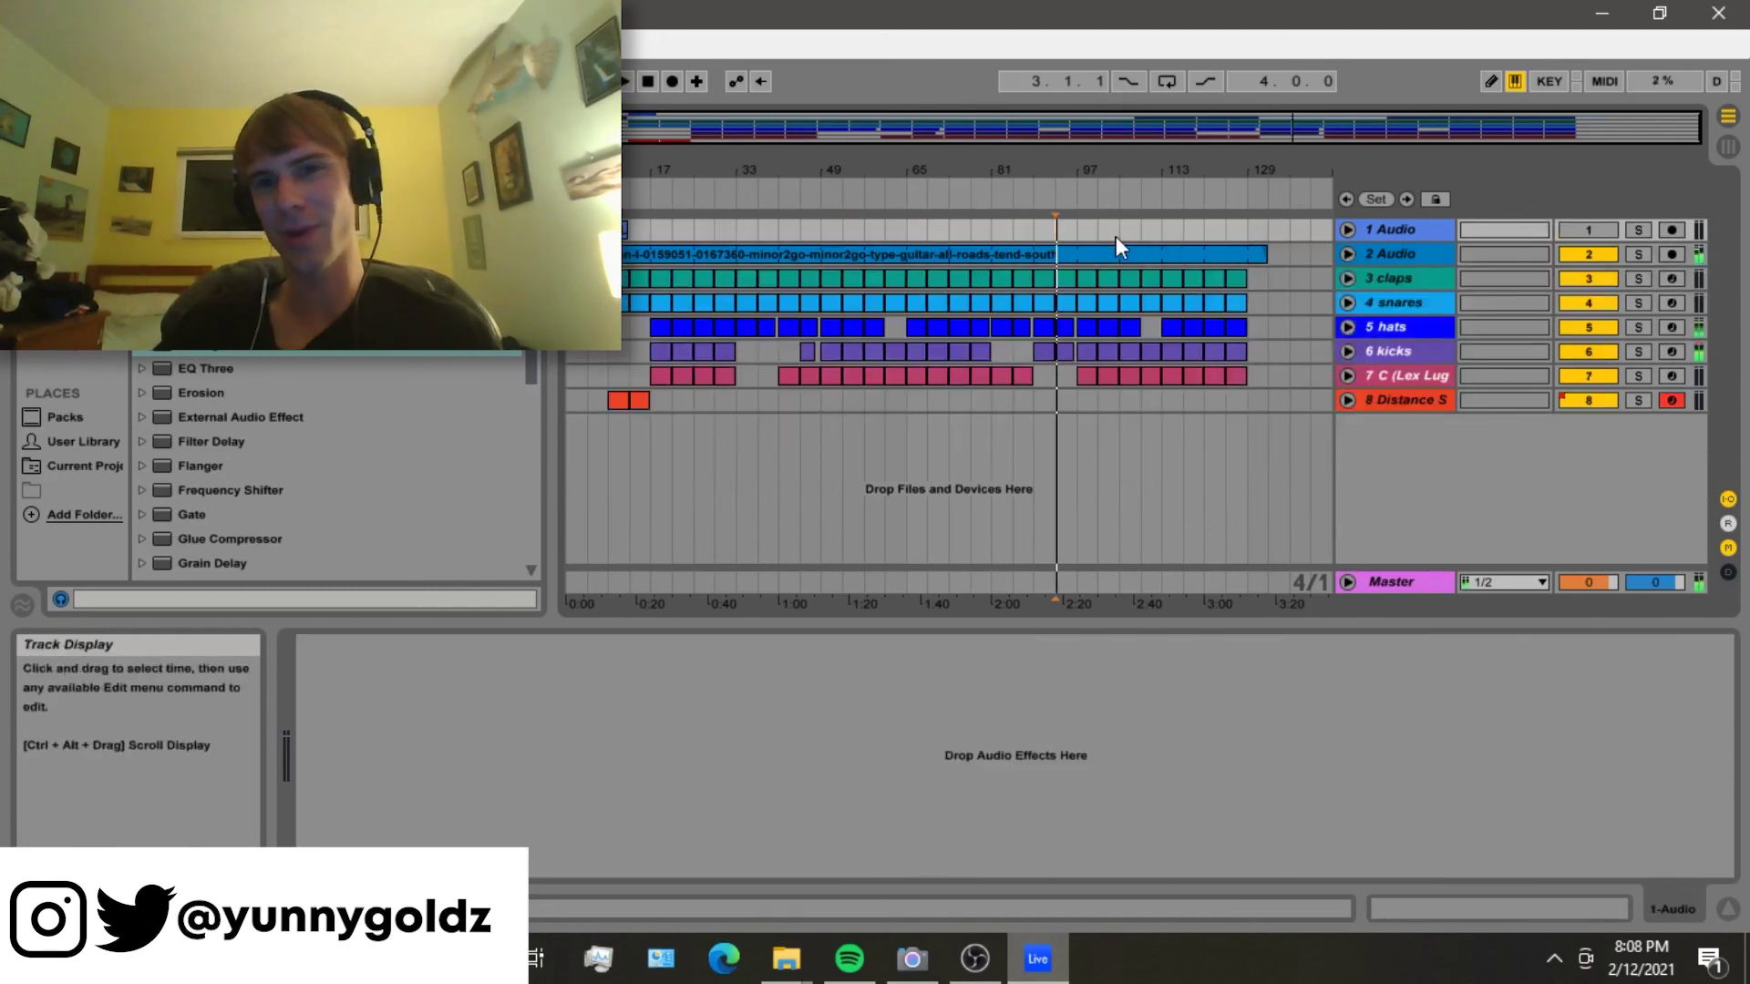
left_click(1185, 236)
key("space")
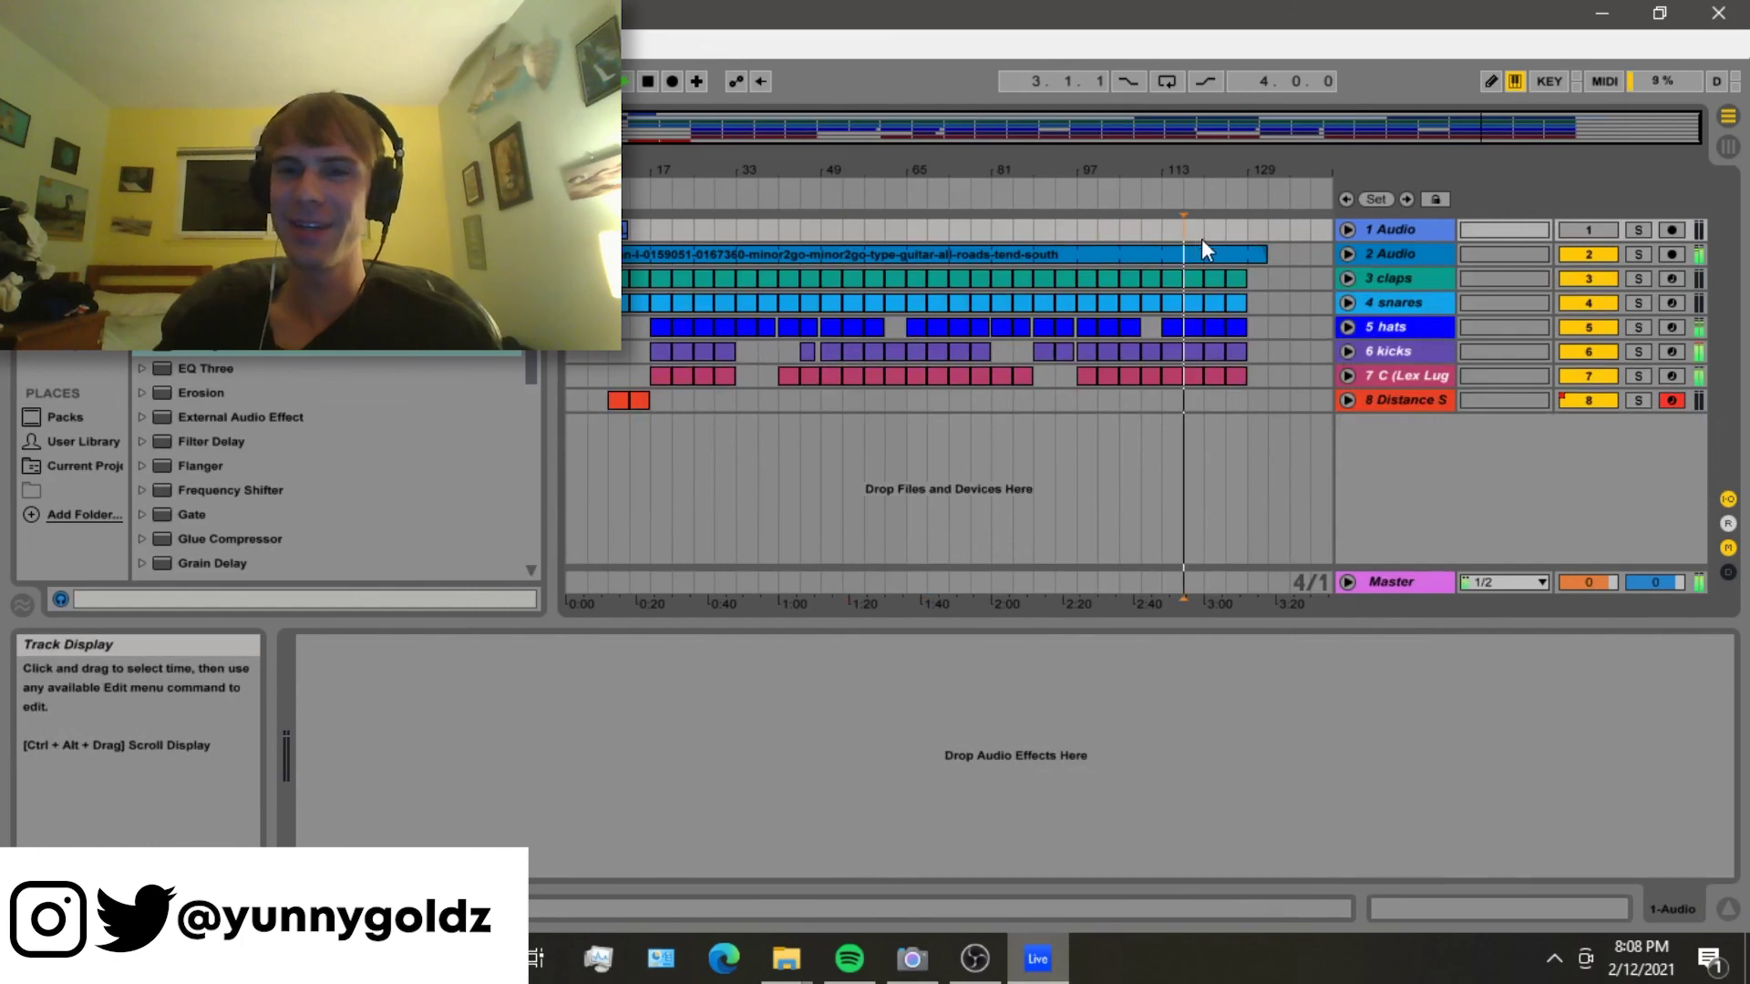
left_click(1220, 235)
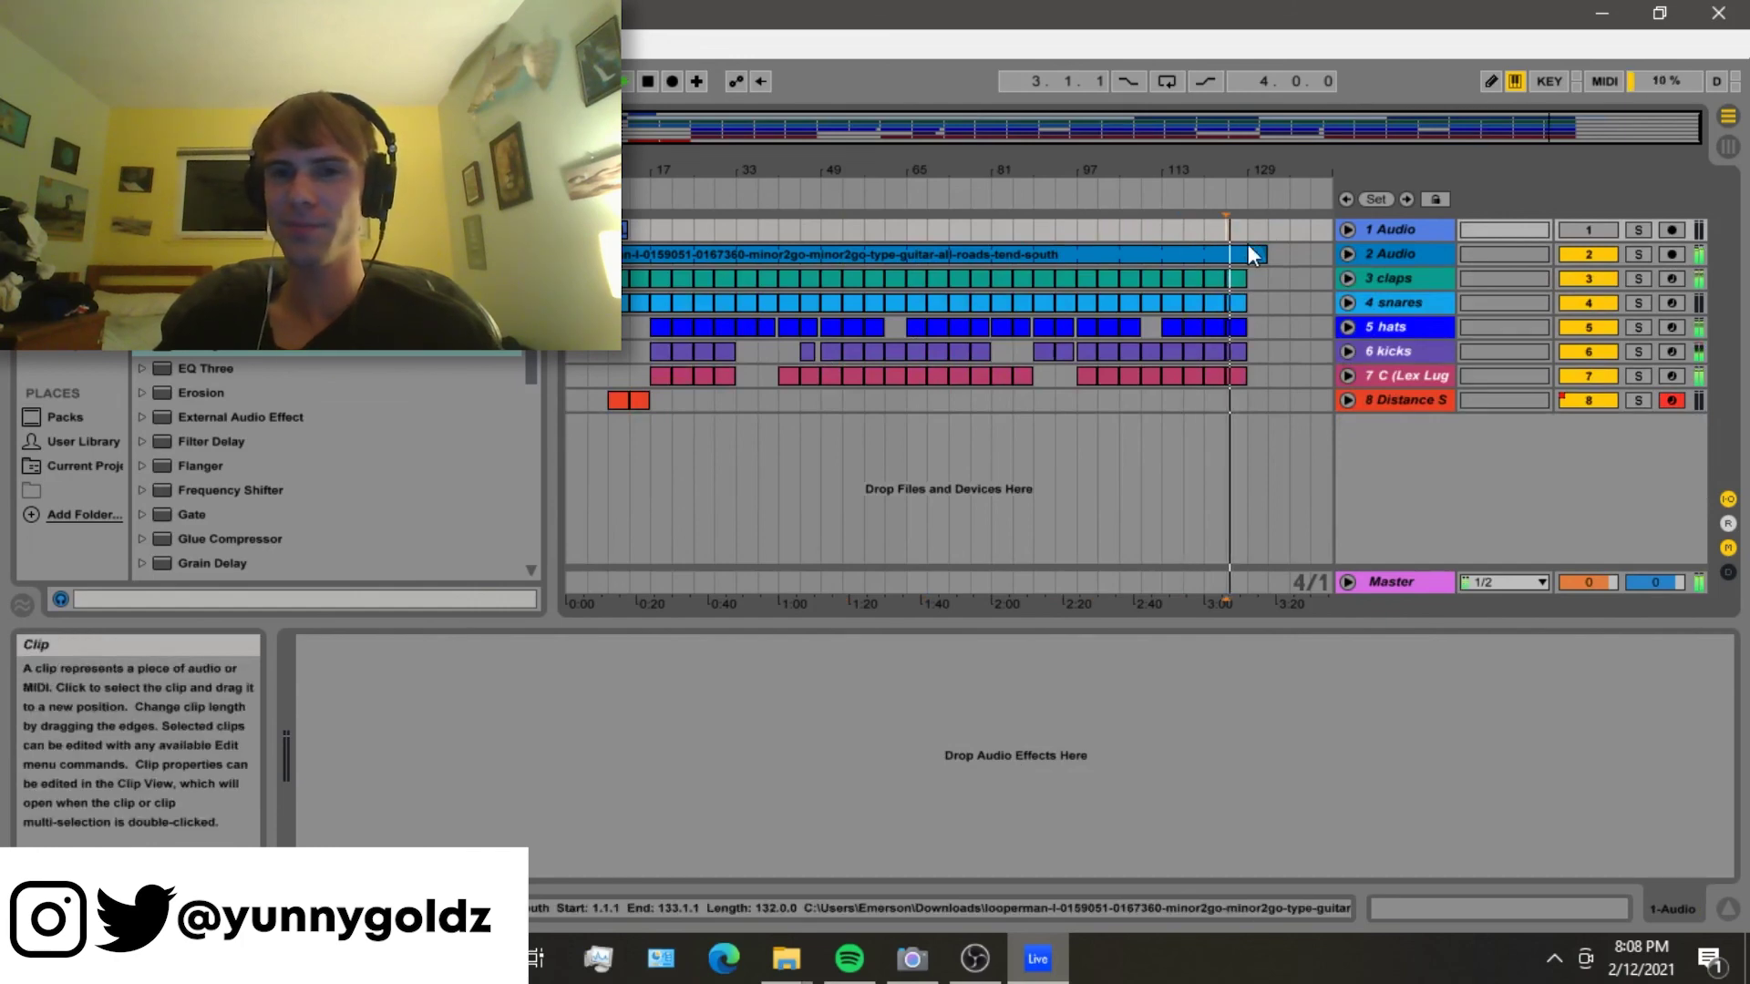
left_click(1245, 244)
left_click(1245, 237)
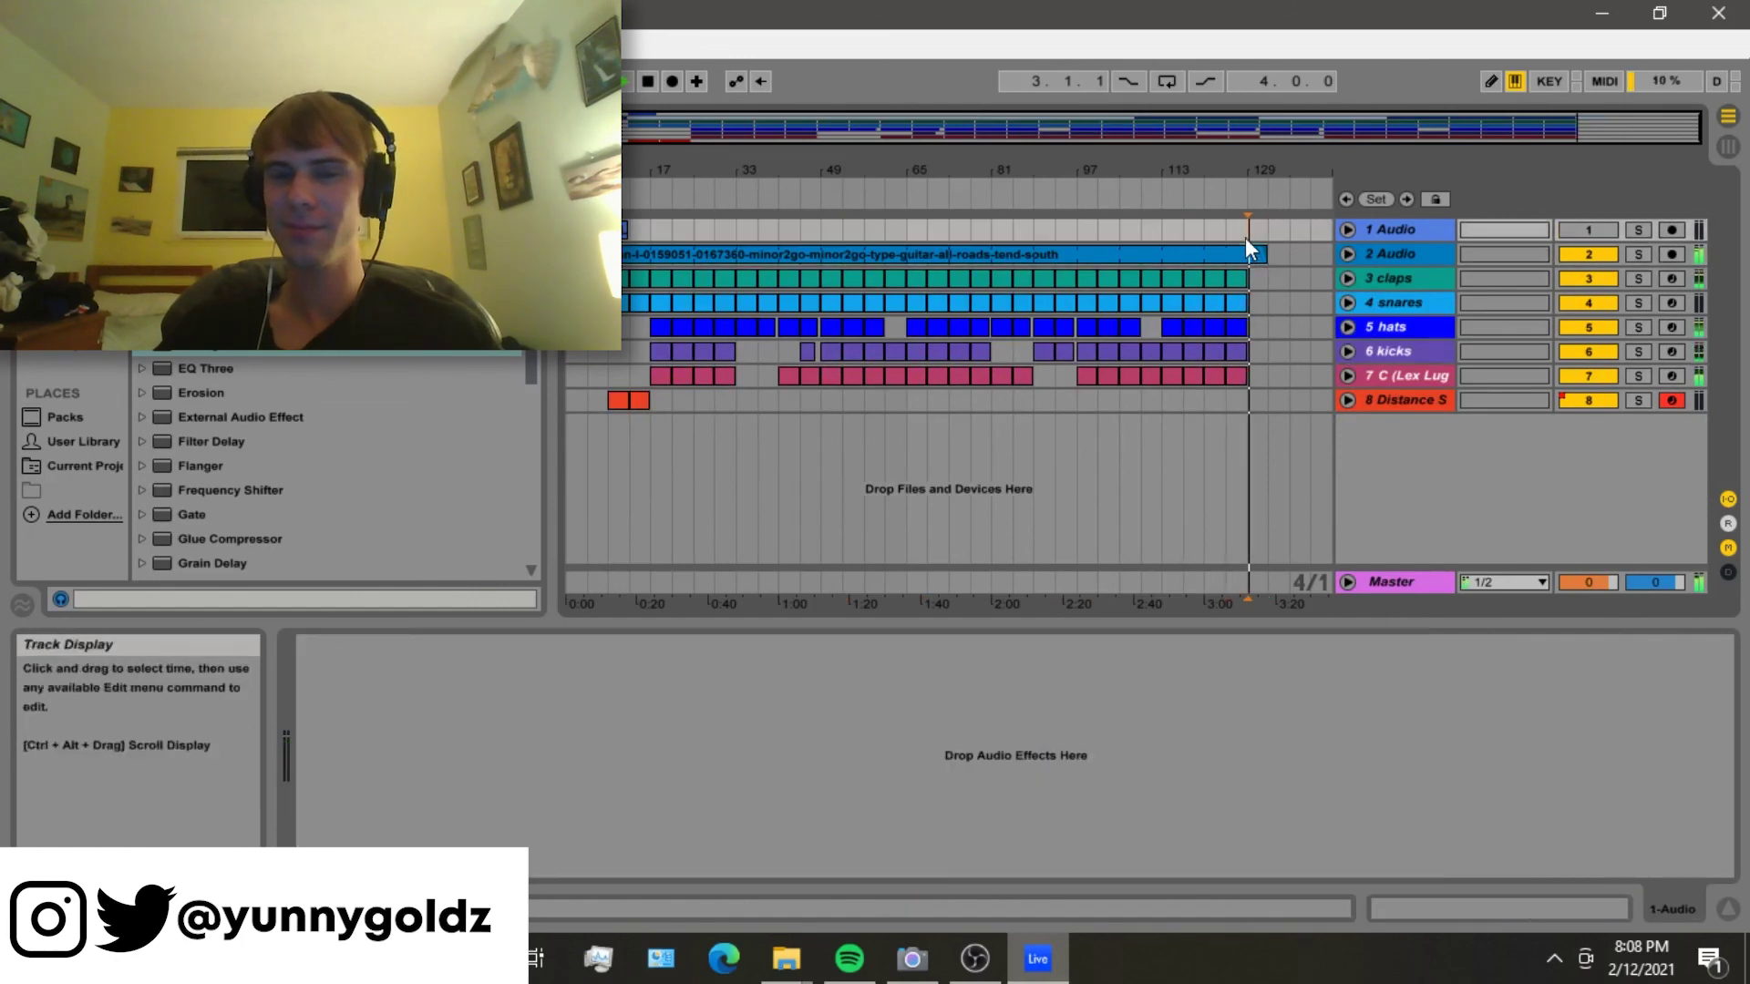
left_click(1119, 237)
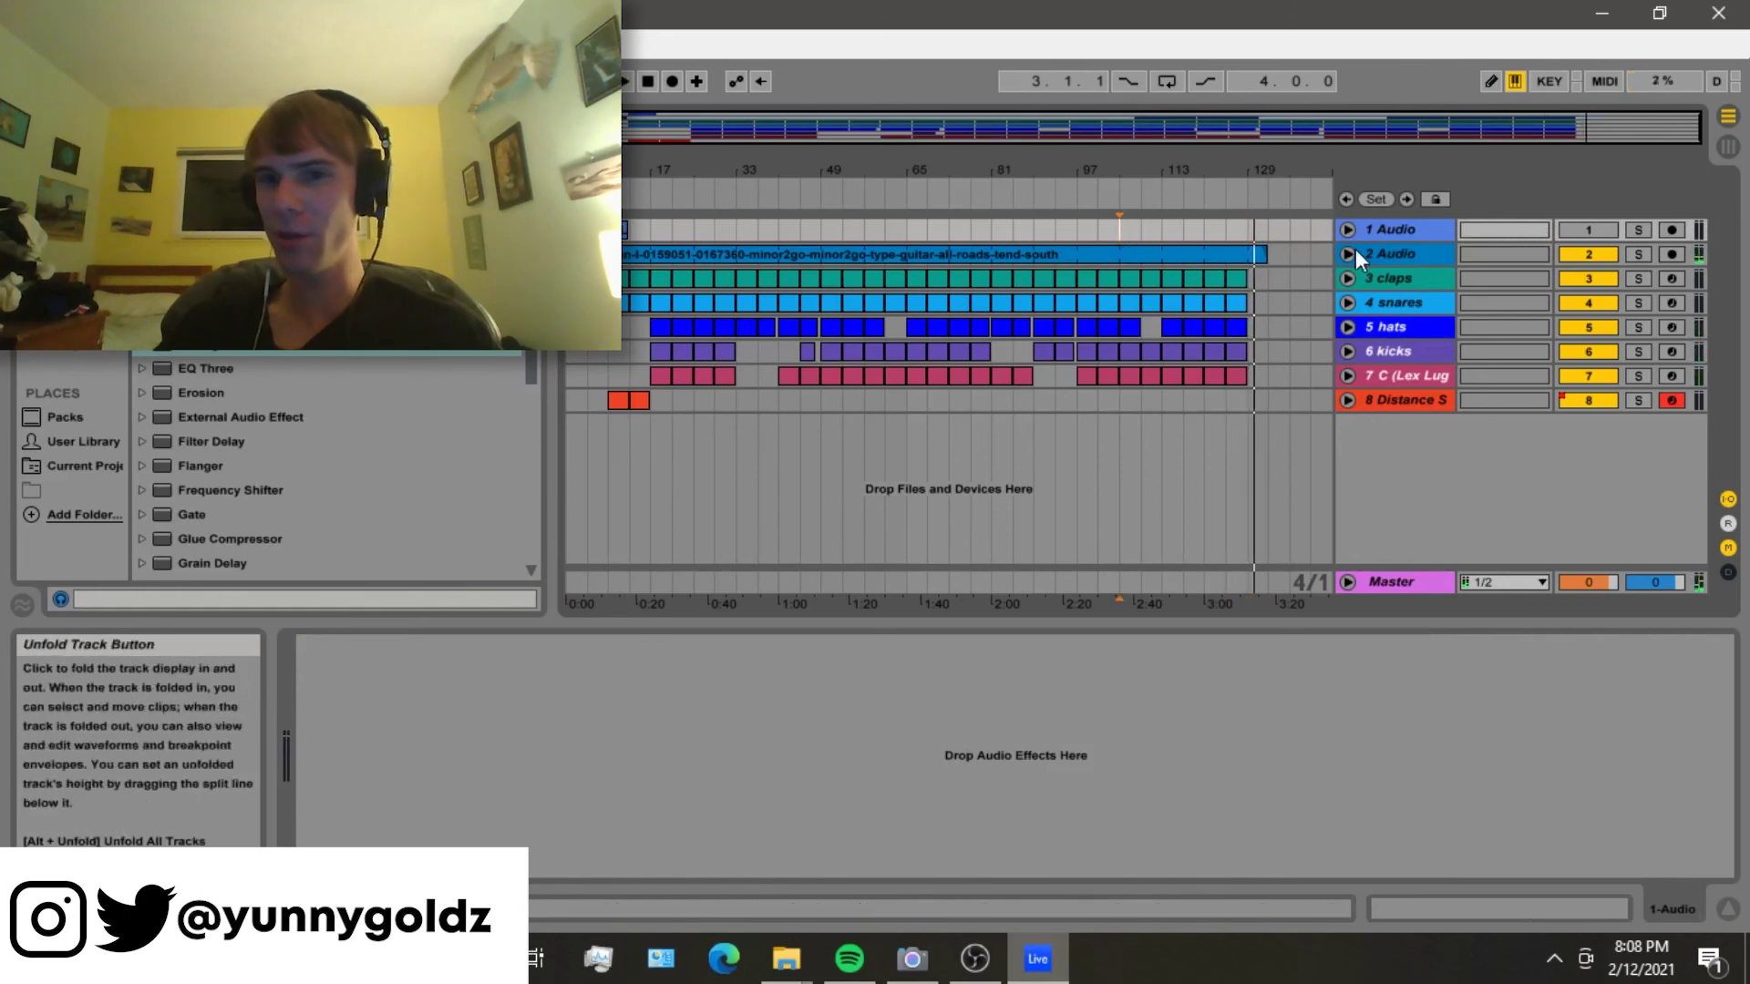
- Expand the guitar track's Auto Filter Frequency automation, play the beat briefly from bar 29, and collapse the track again
left_click(1351, 253)
left_click(1383, 258)
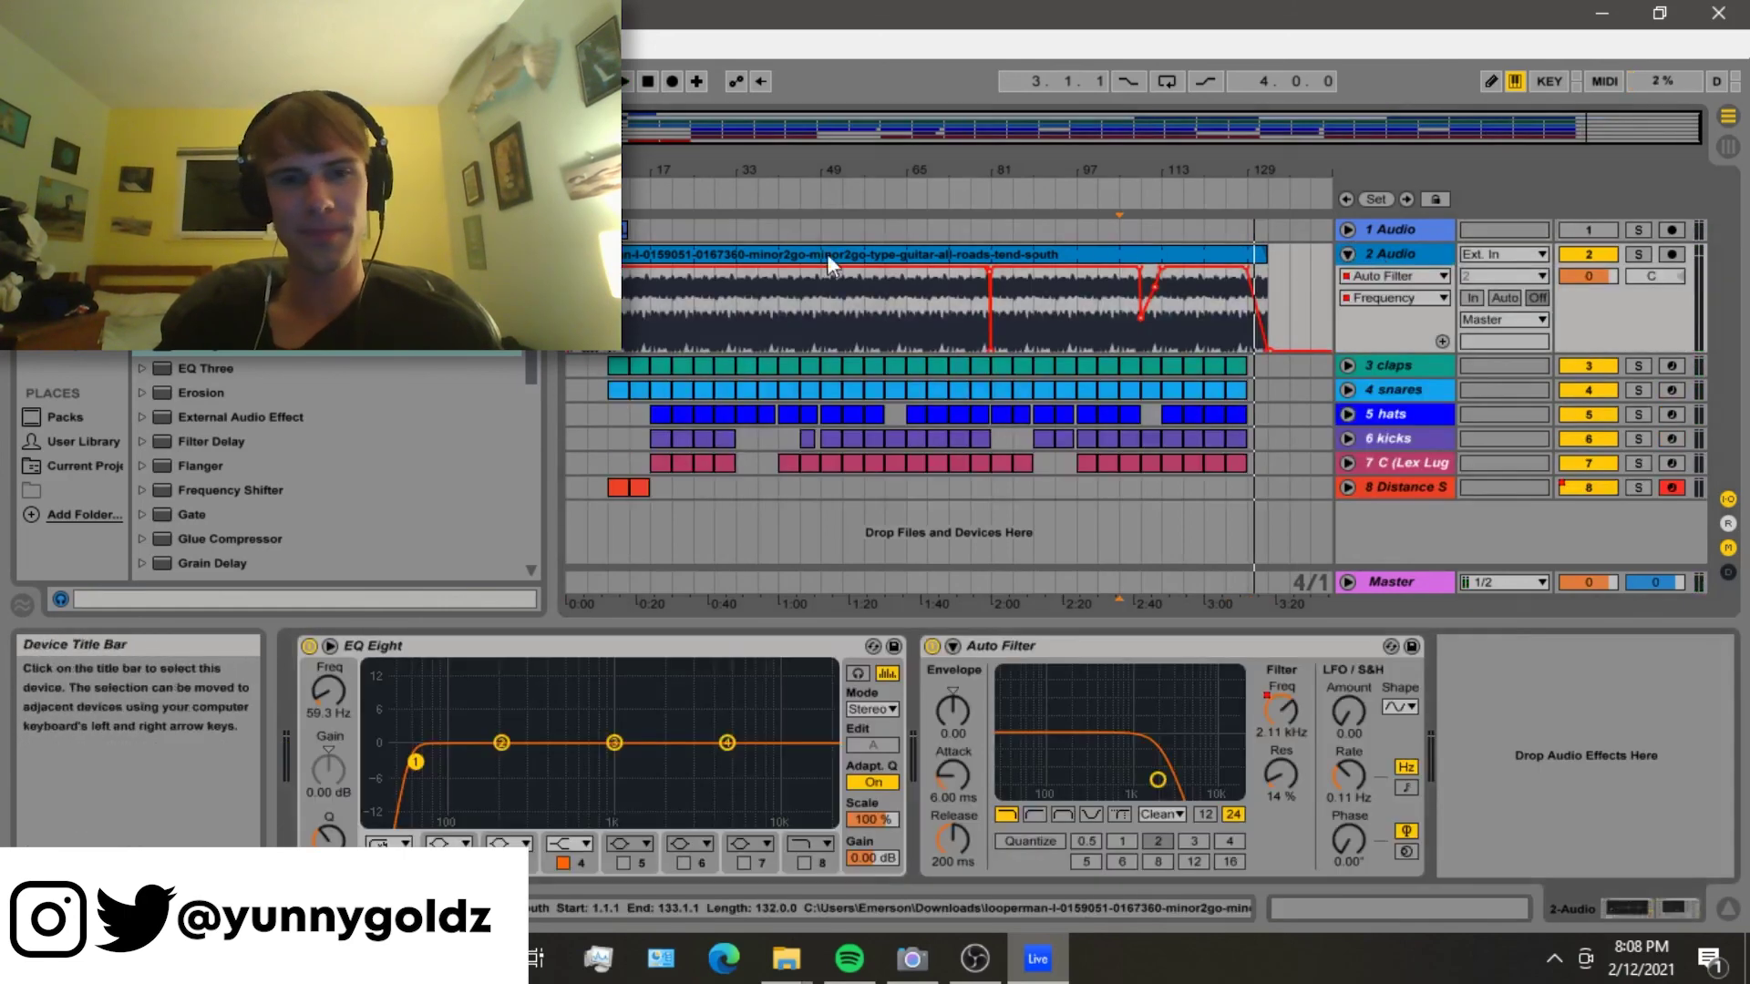
left_click(717, 315)
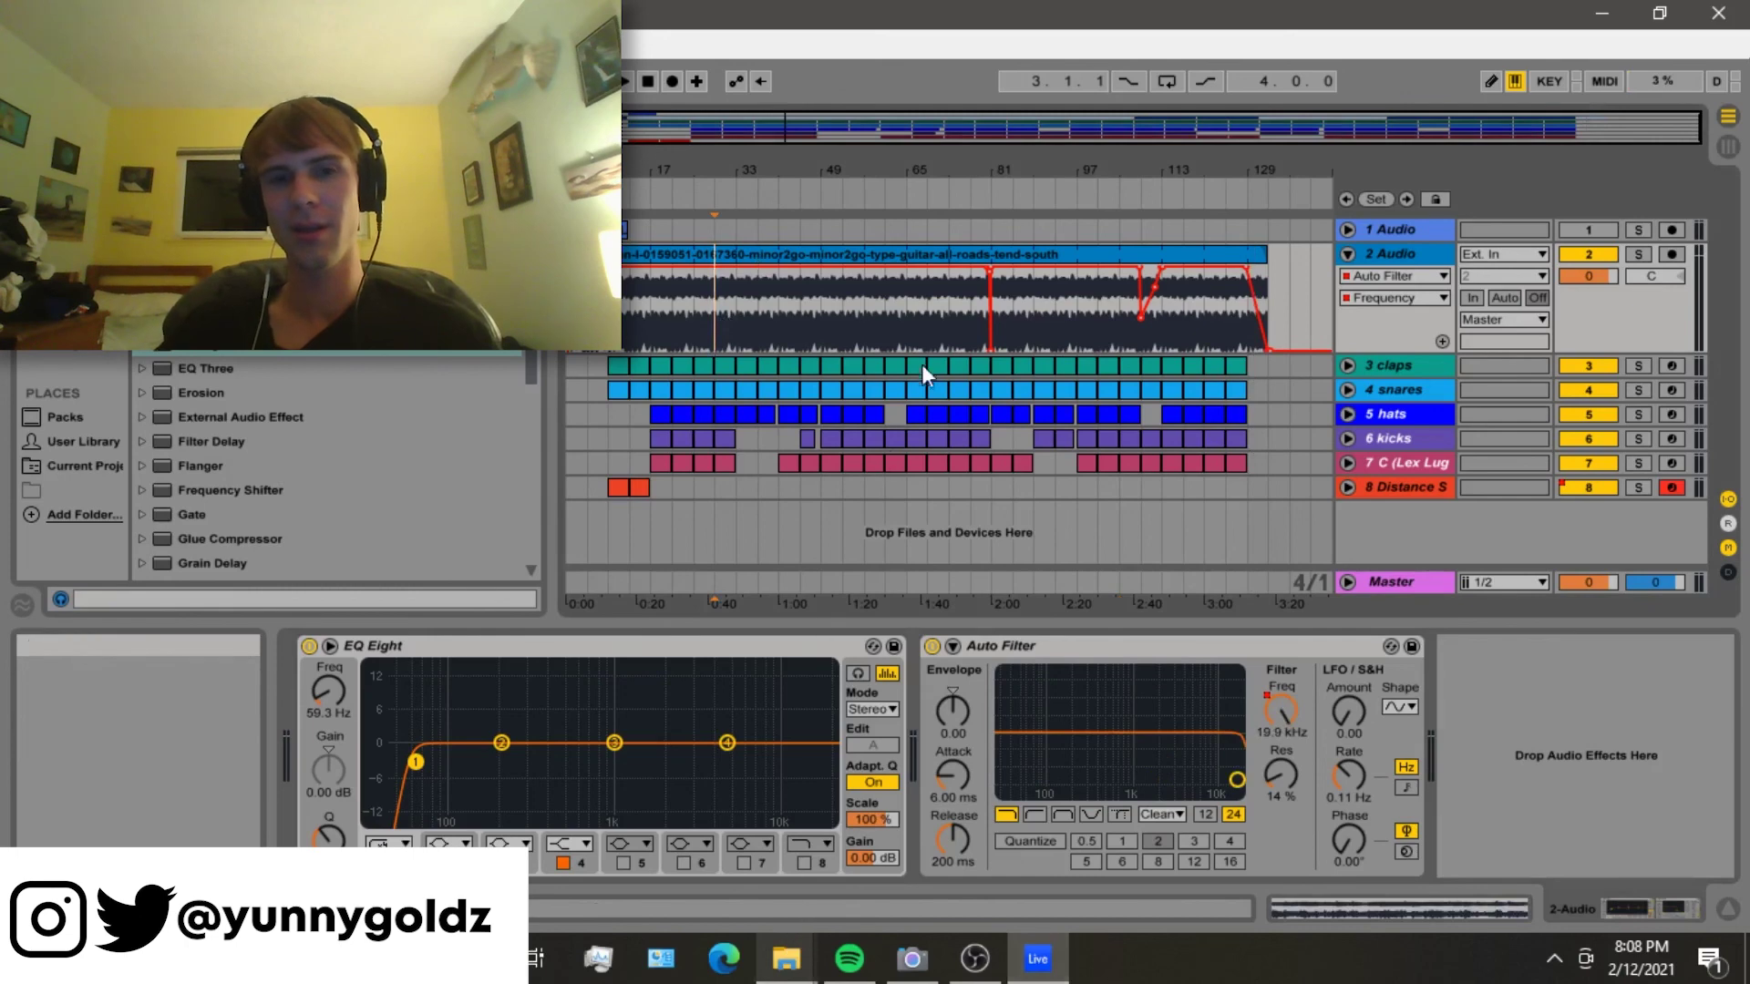
key("space")
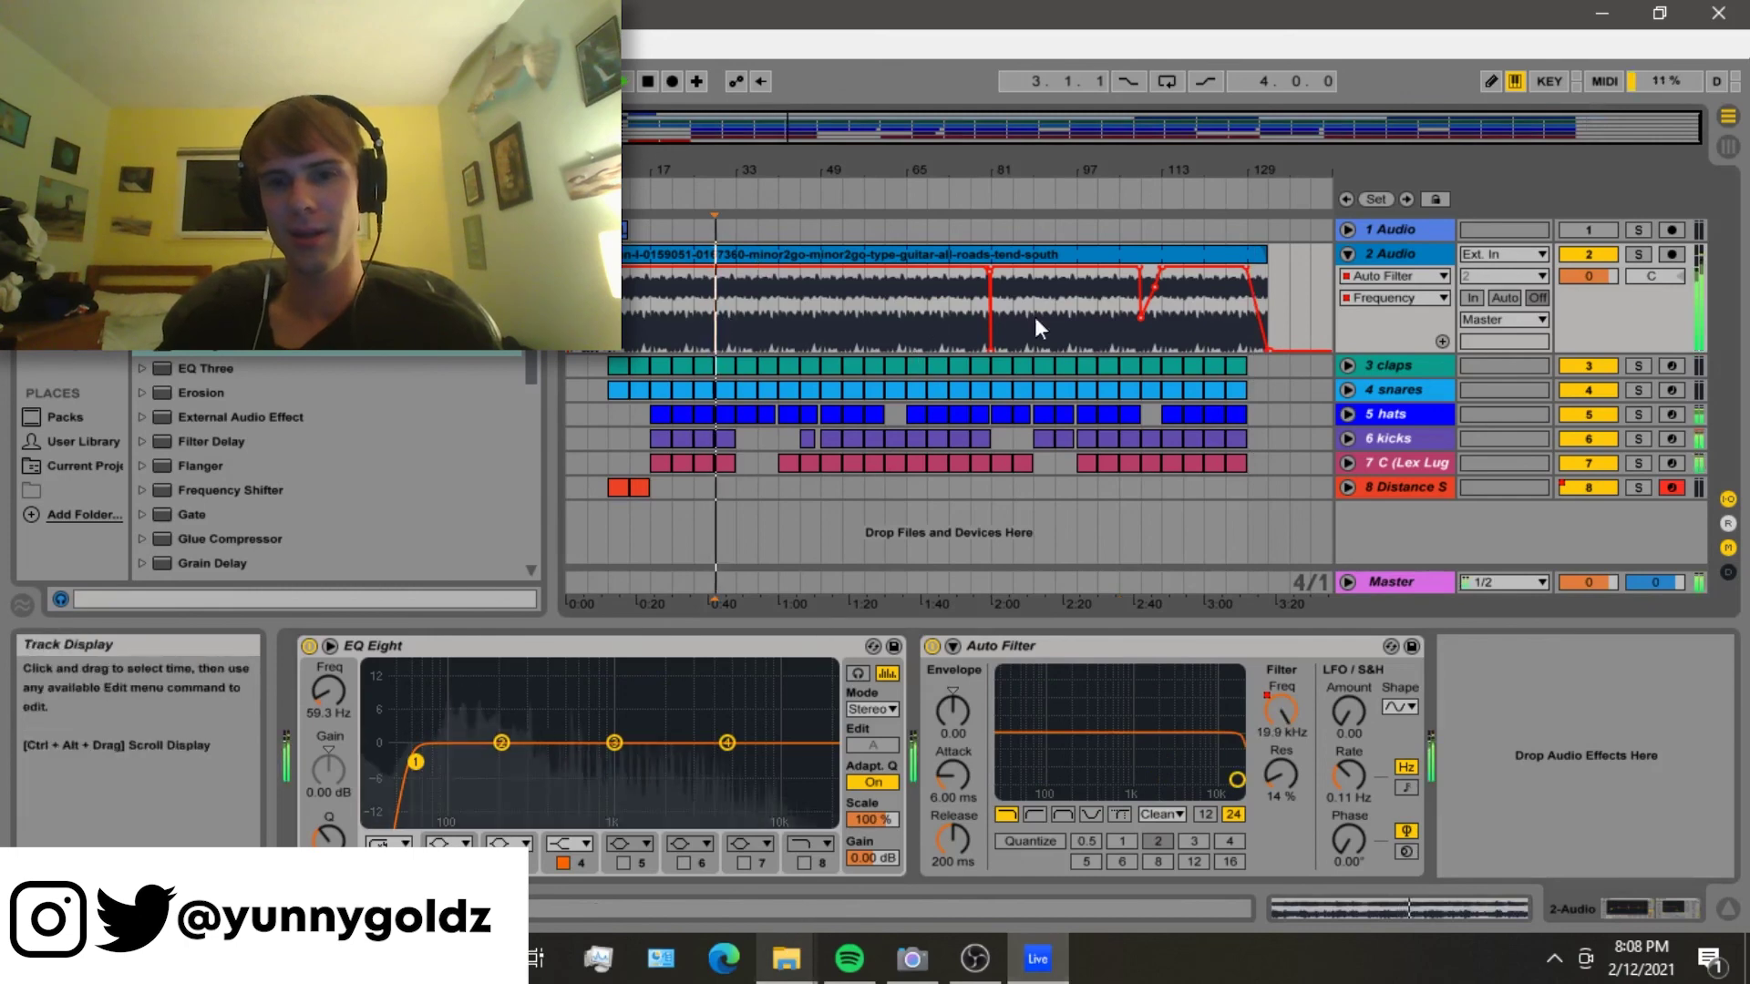
left_click(1347, 254)
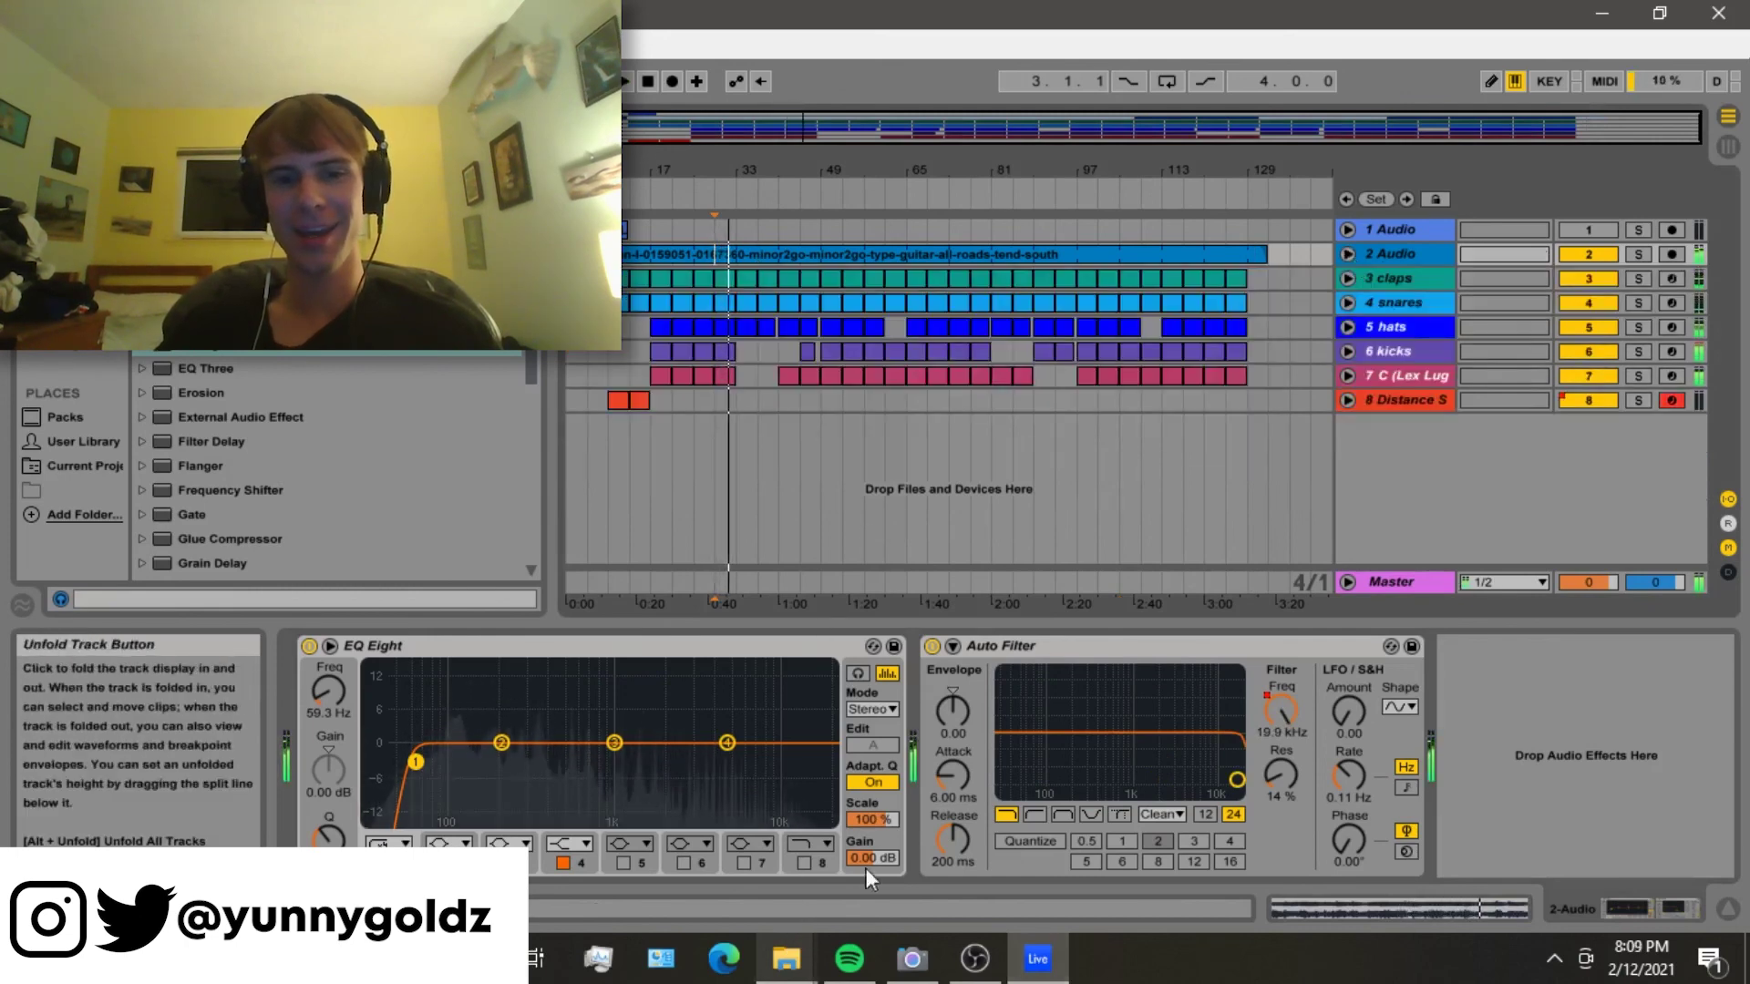
key("space")
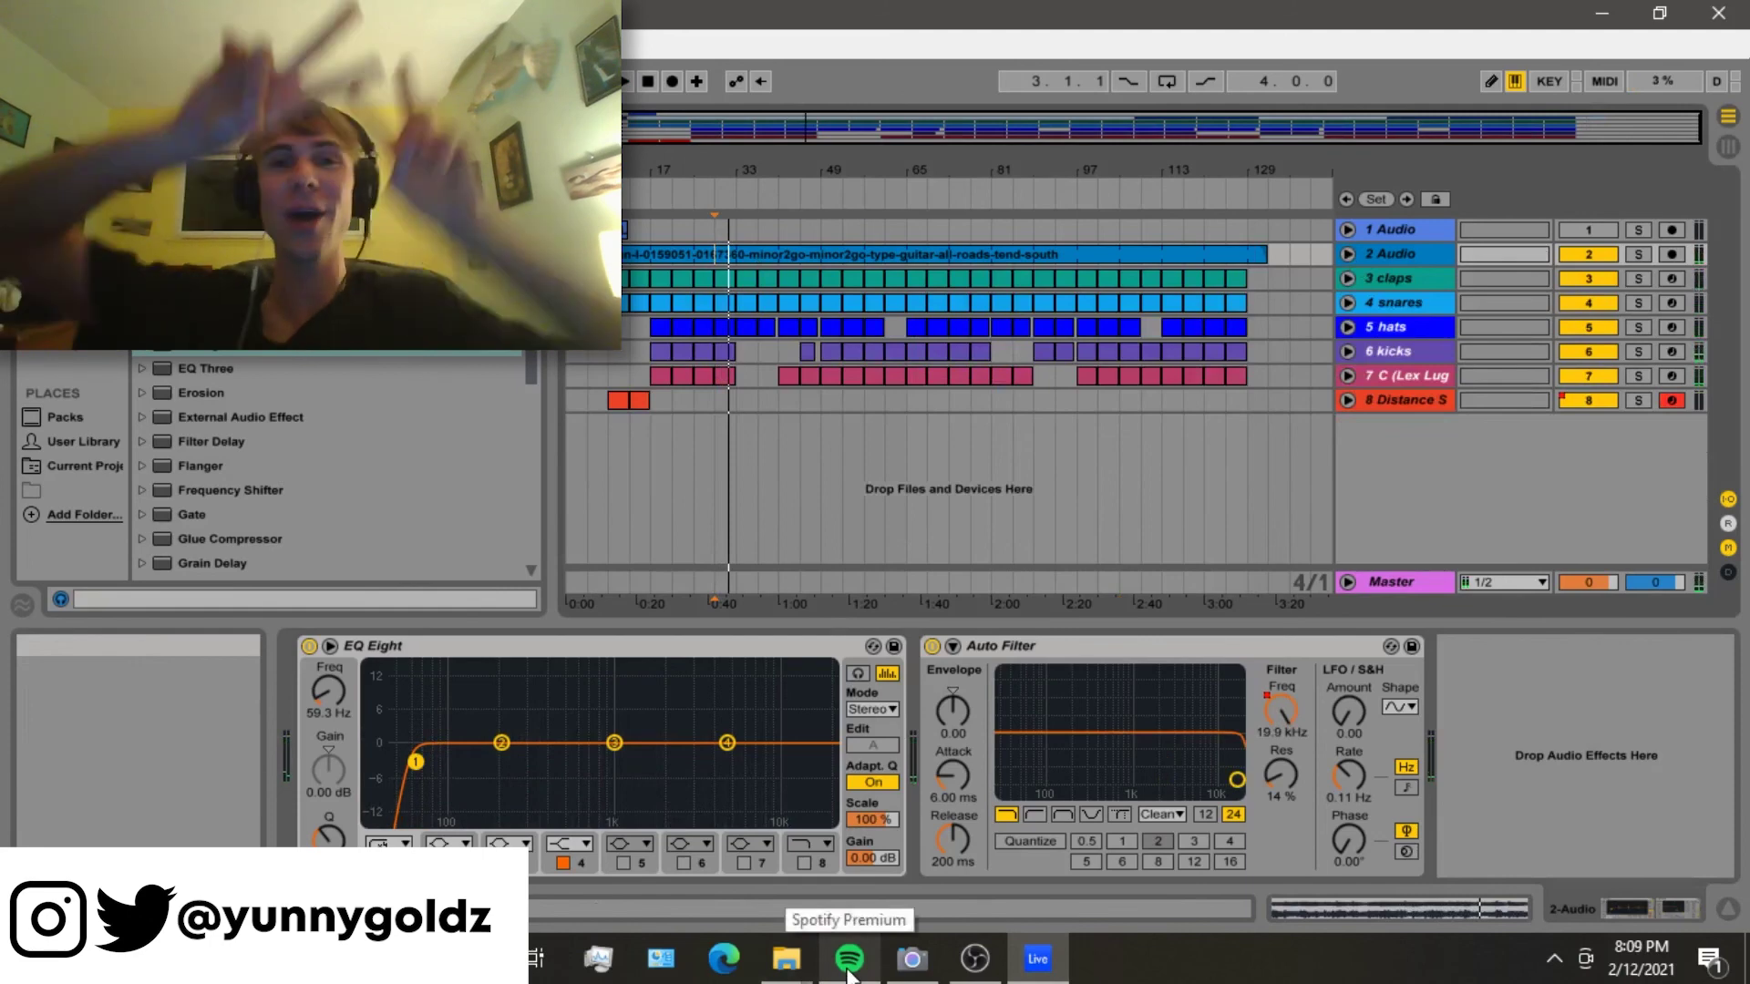